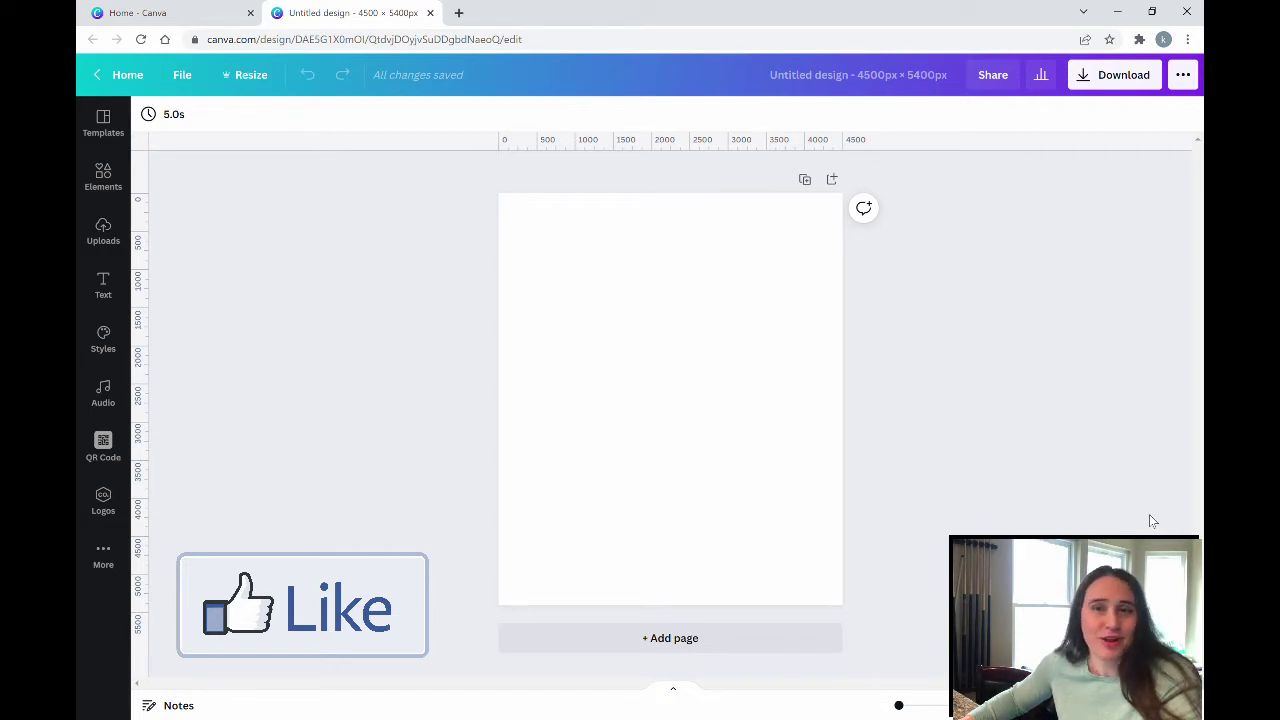
# - Fill the page background with solid black from the Default Colors
pyautogui.click(519, 232)
pyautogui.click(148, 114)
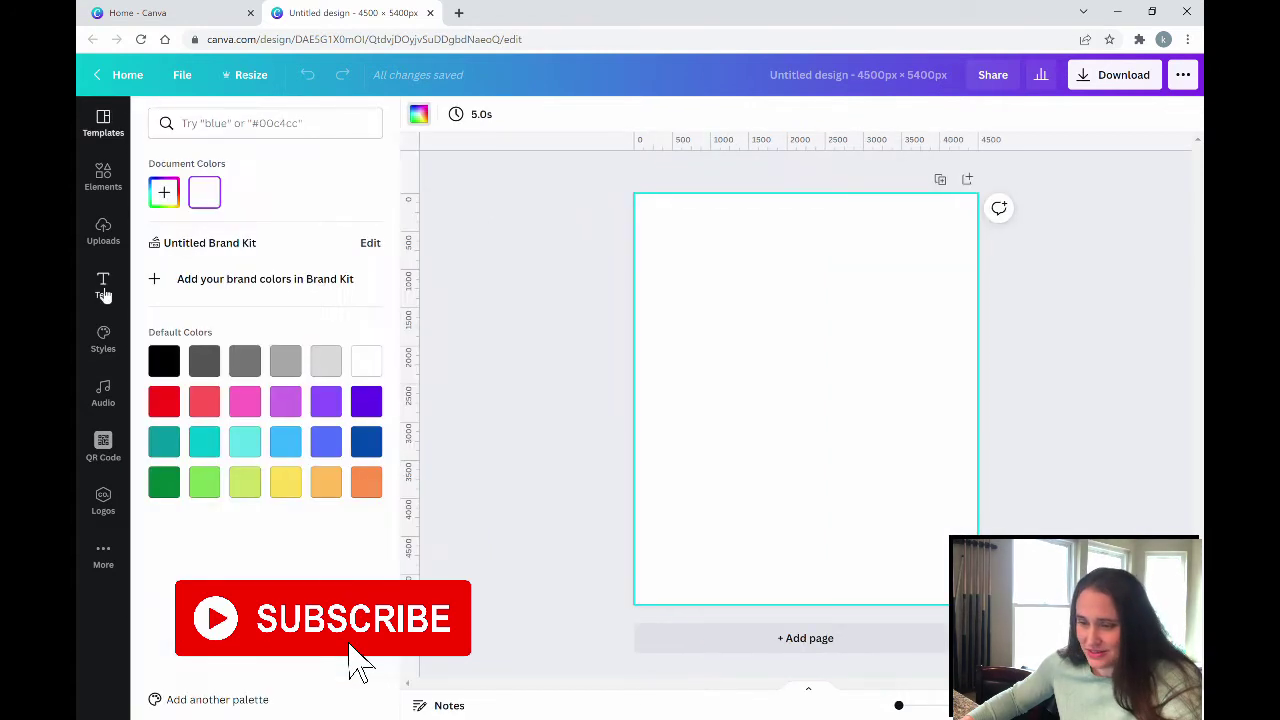
pyautogui.click(160, 363)
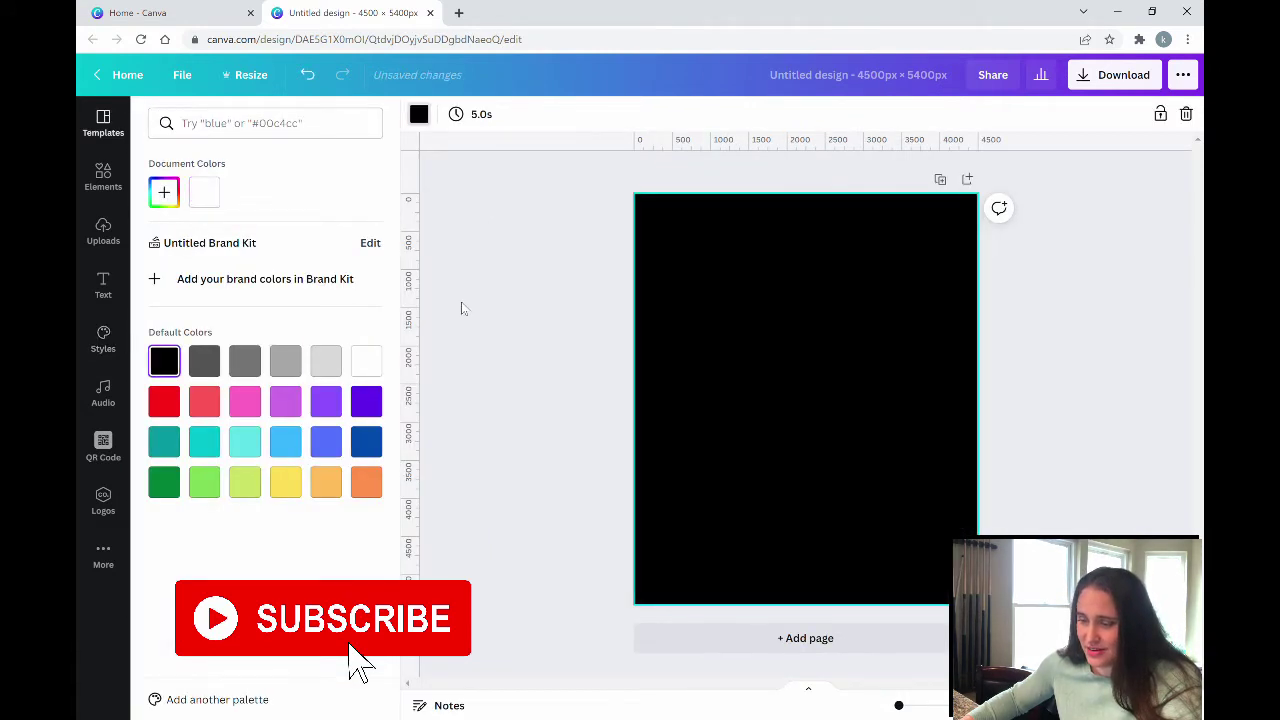
pyautogui.click(463, 309)
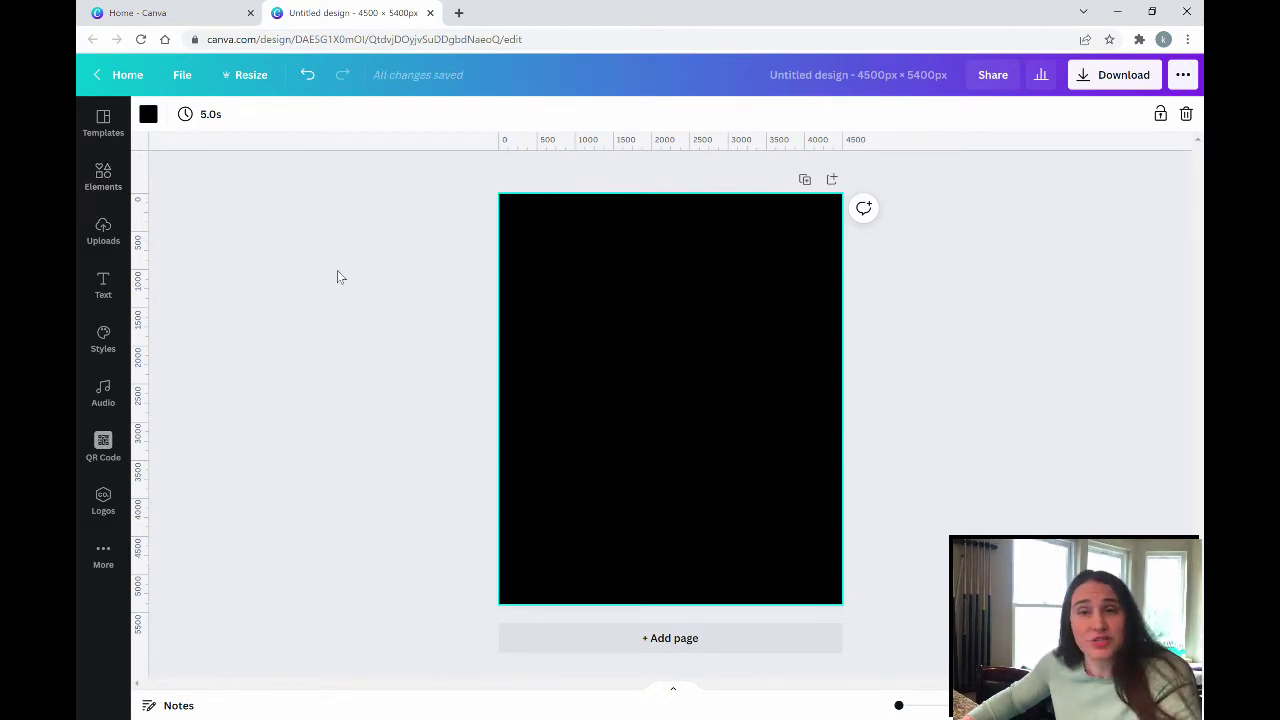
# - Search the Elements library for 'flamingos'
pyautogui.click(101, 182)
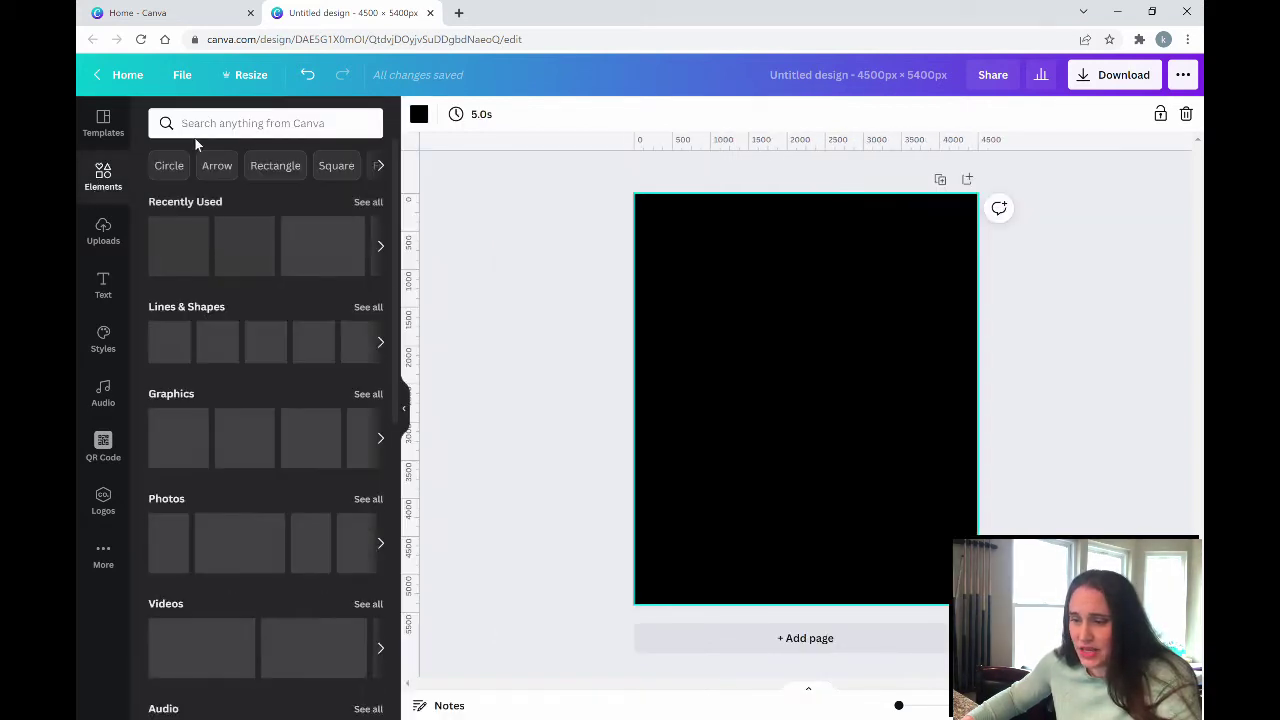
pyautogui.click(212, 125)
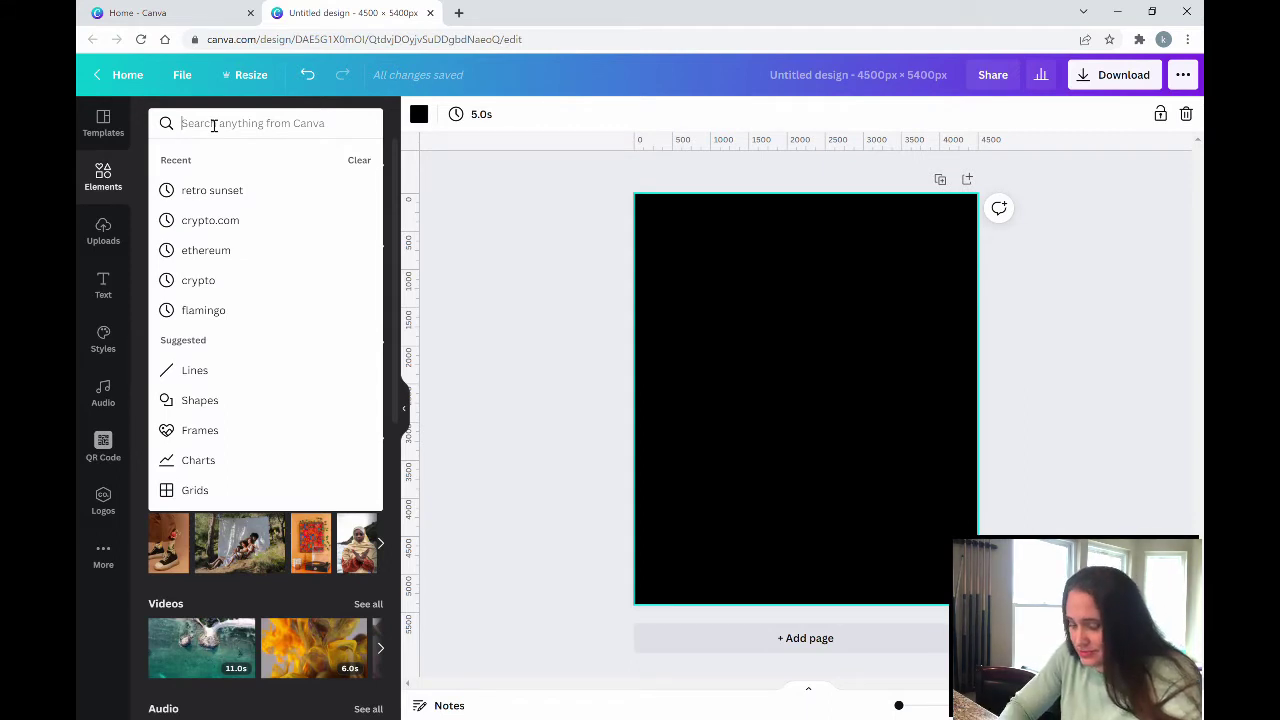
pyautogui.write('flamingos')
pyautogui.press('Return')
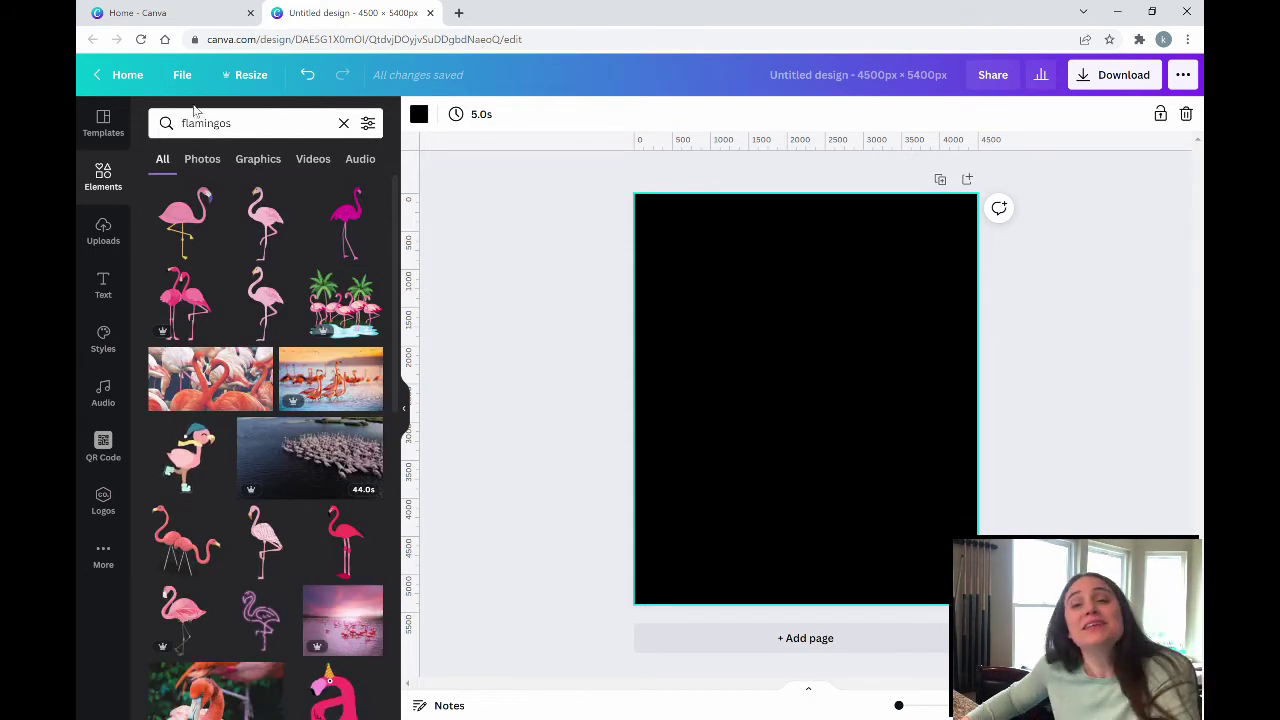
# - Filter the flamingos results to Photos and scroll through them
pyautogui.click(204, 160)
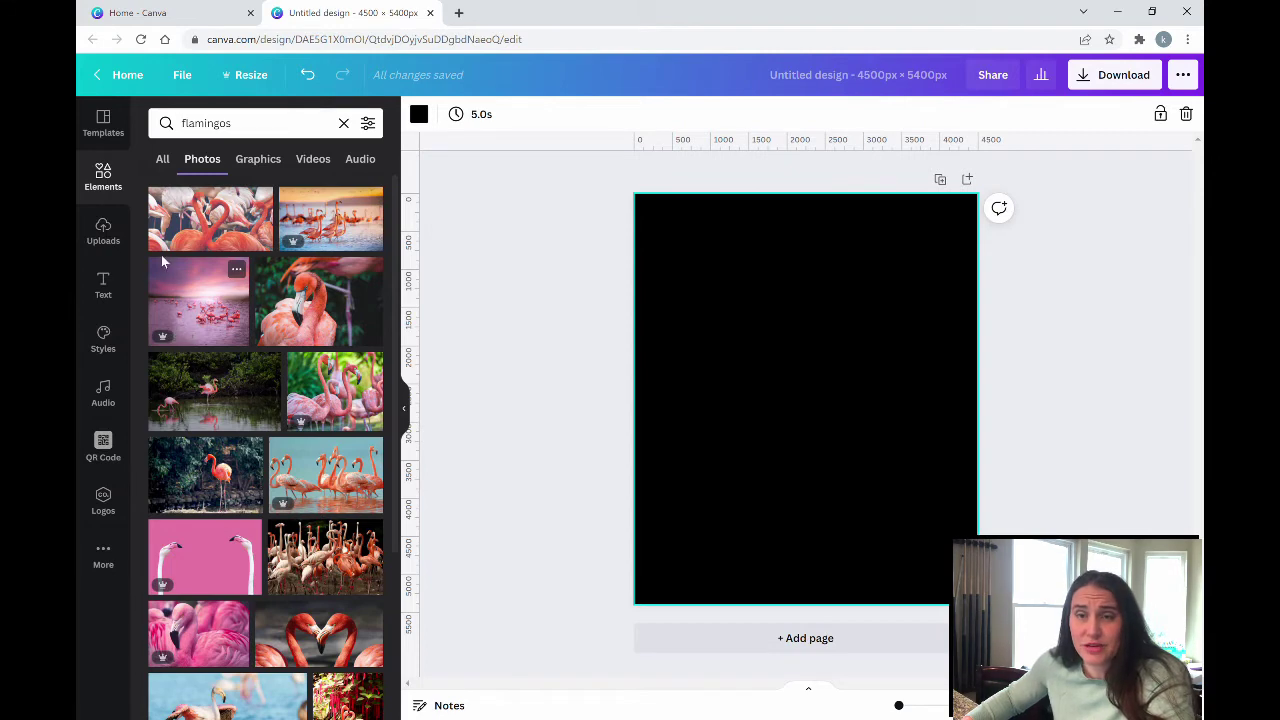
pyautogui.scroll(-5, 255, 244)
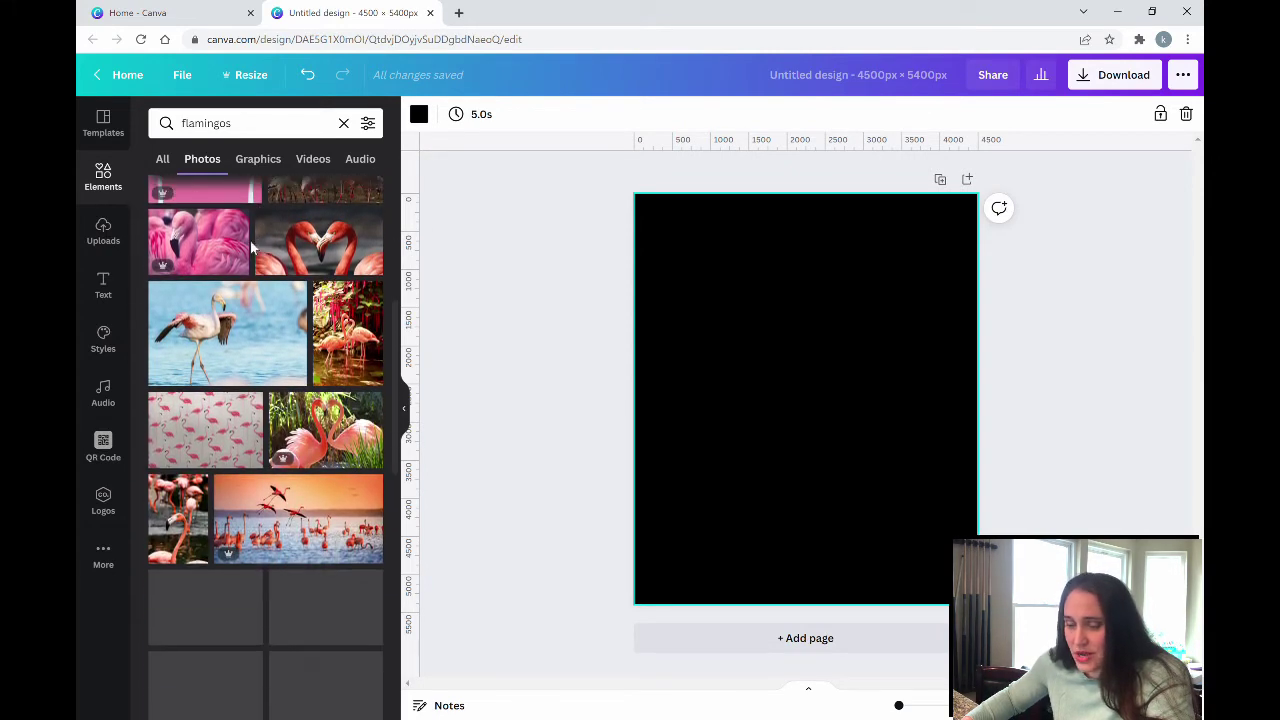
pyautogui.scroll(-4, 260, 244)
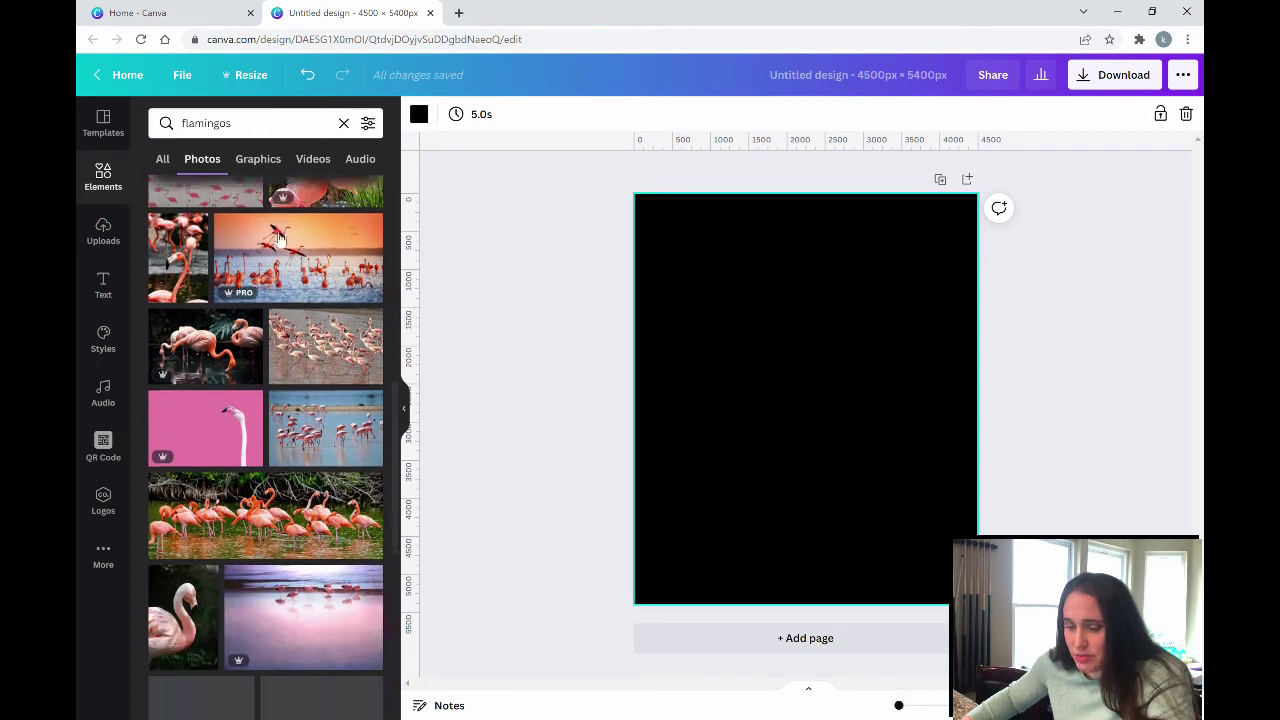
pyautogui.scroll(-3, 280, 240)
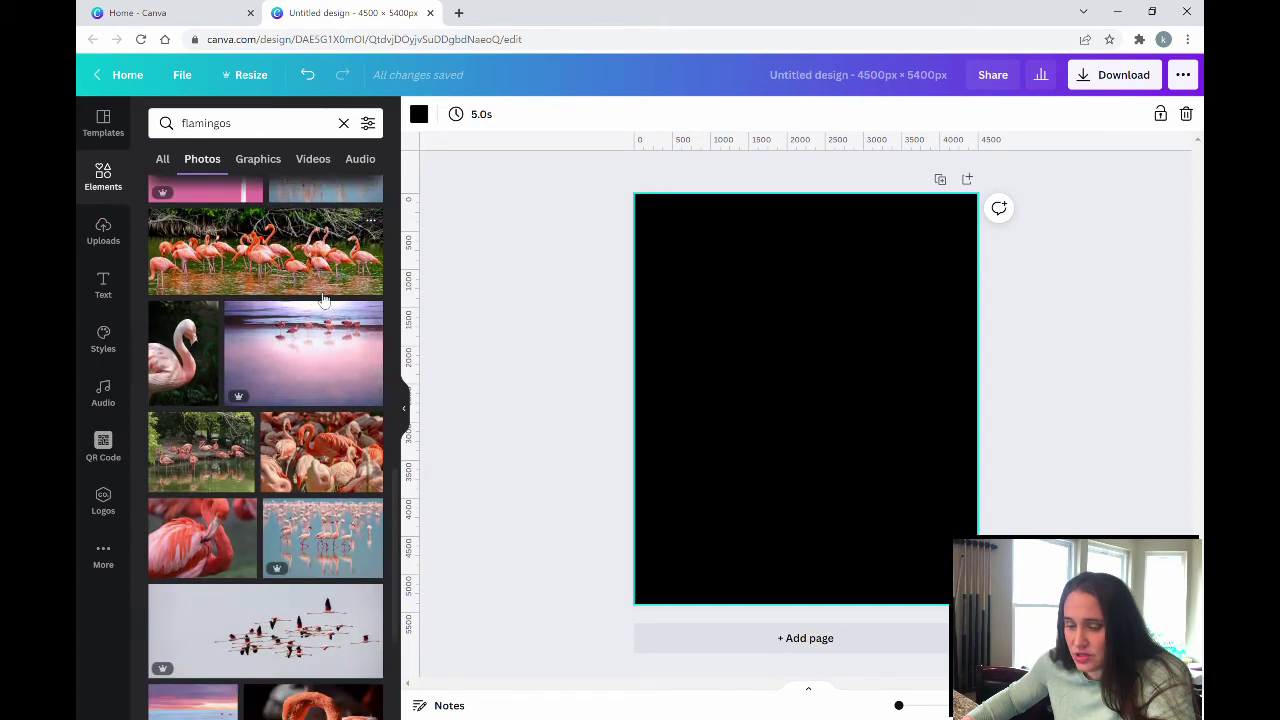
pyautogui.scroll(-3, 323, 300)
pyautogui.scroll(-6, 320, 285)
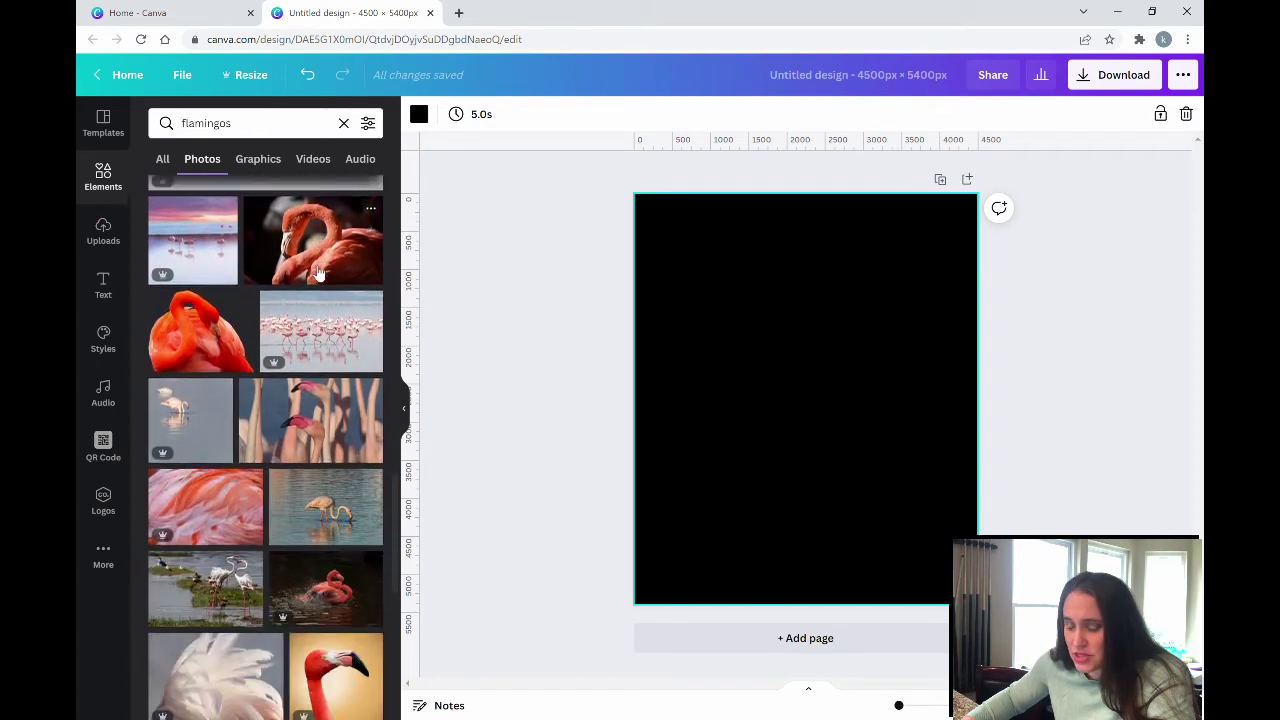
pyautogui.scroll(-7, 318, 272)
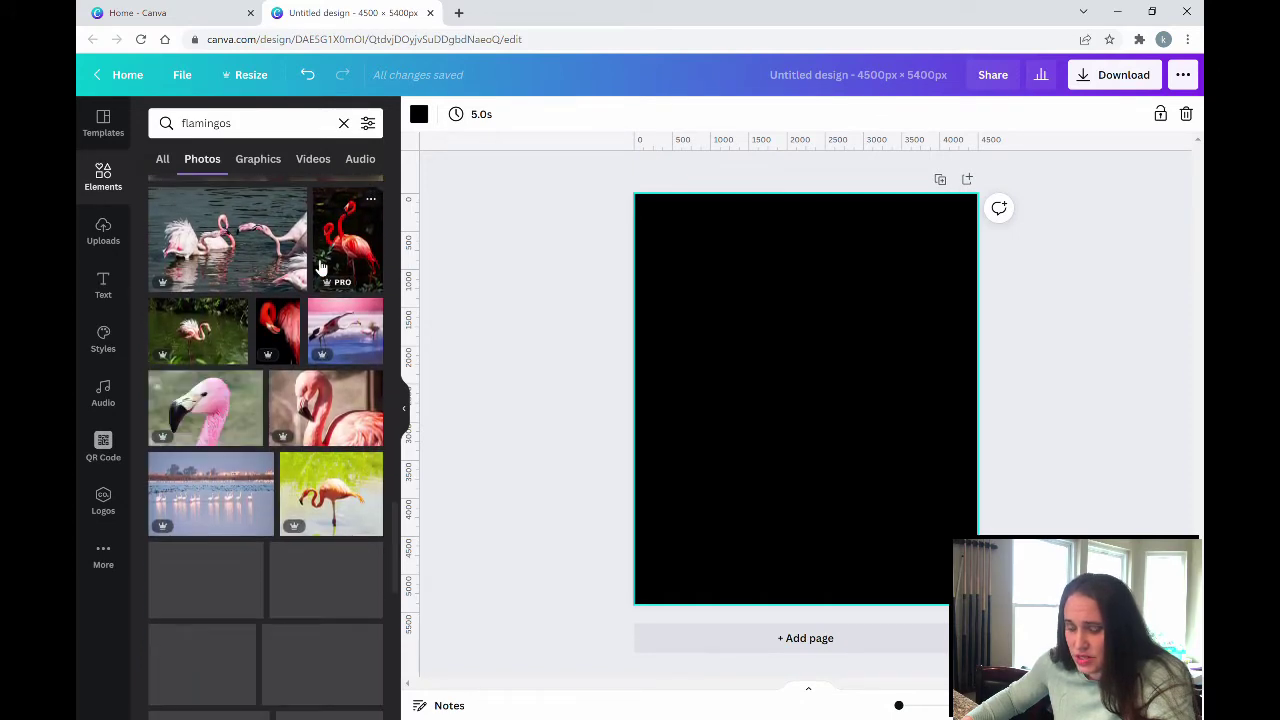
pyautogui.scroll(-3, 320, 265)
pyautogui.scroll(-1, 322, 266)
pyautogui.scroll(-2, 348, 538)
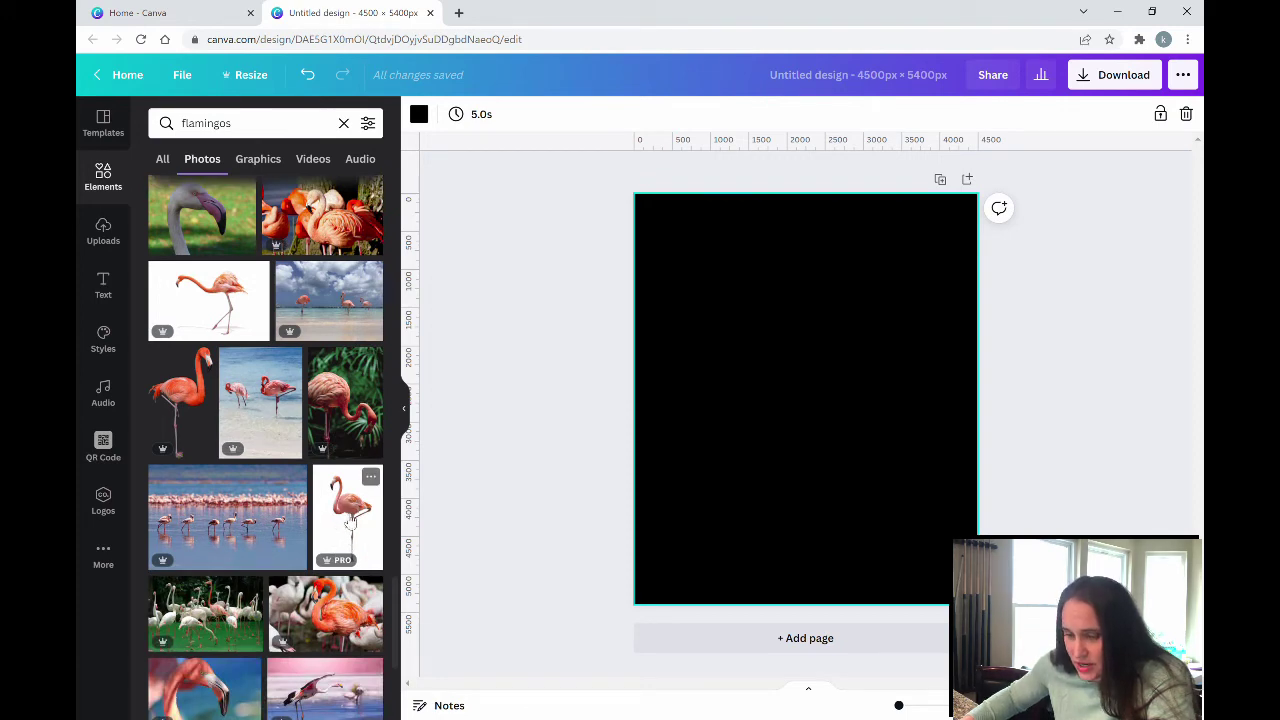
# - Add a standing flamingo photo and a smaller red flamingo on the page's left
pyautogui.click(349, 523)
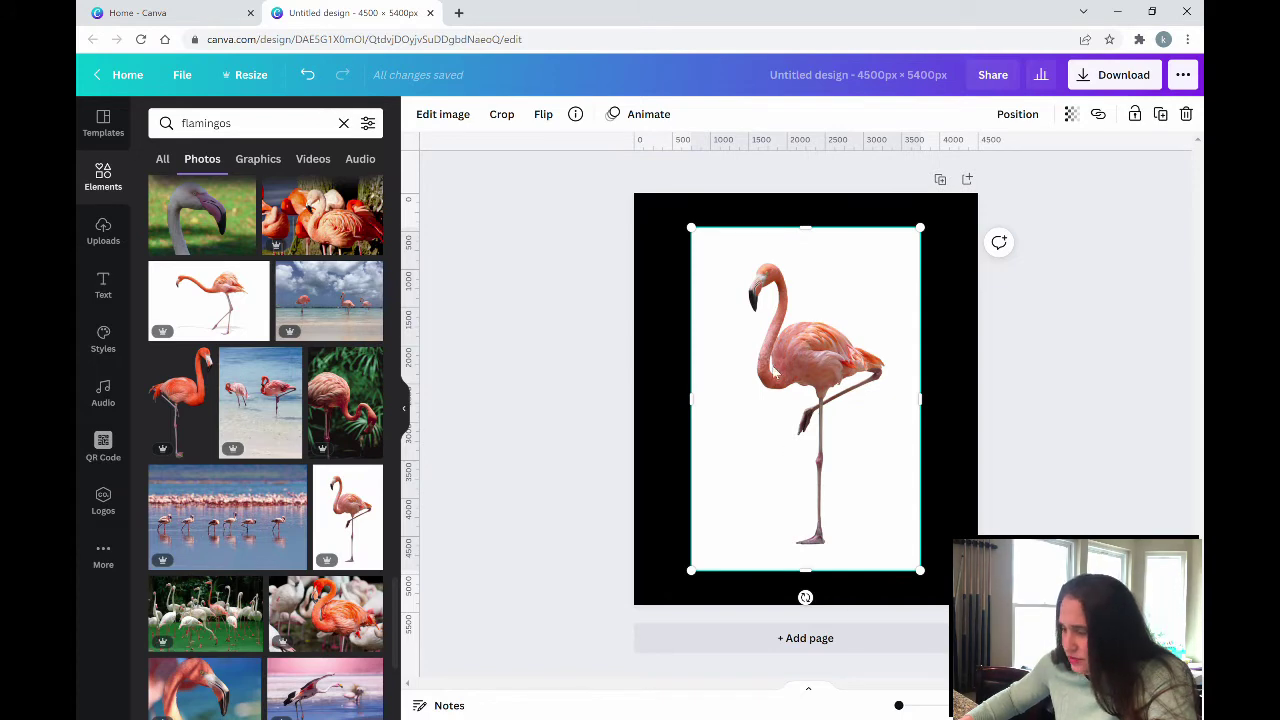
pyautogui.moveTo(775, 370); pyautogui.dragTo(876, 331)
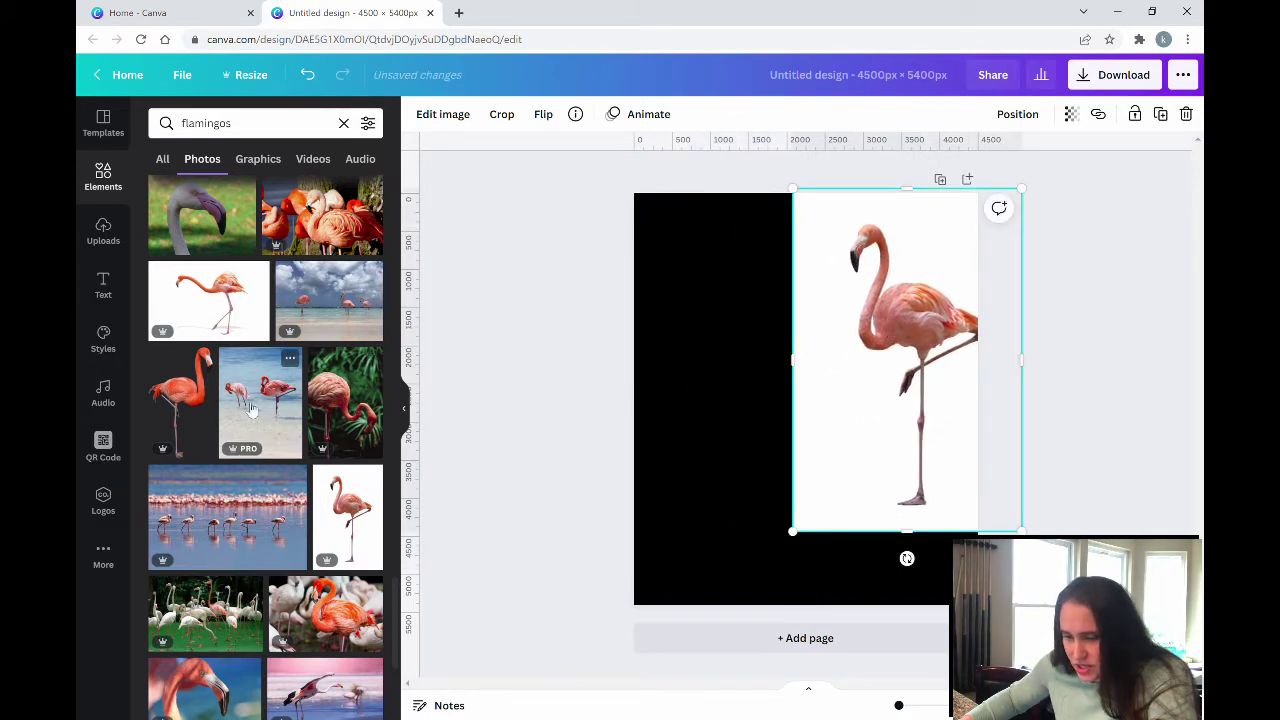
pyautogui.click(180, 397)
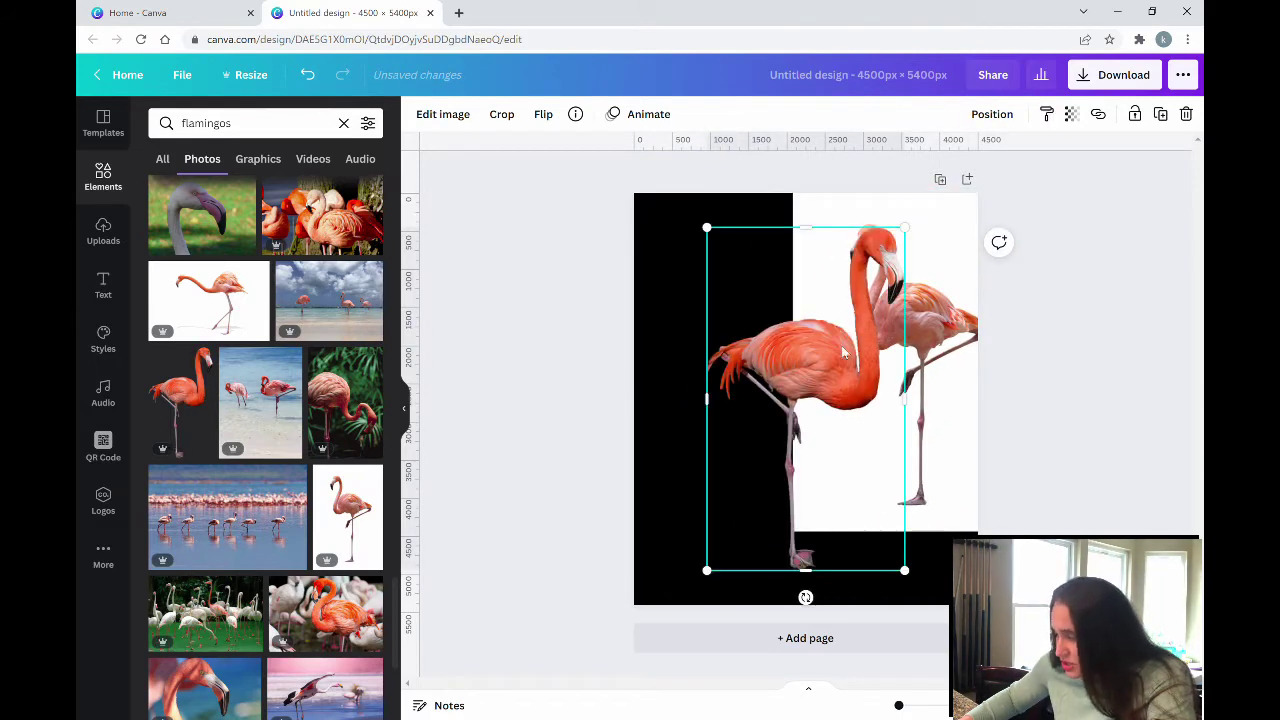
pyautogui.moveTo(842, 344); pyautogui.dragTo(756, 356)
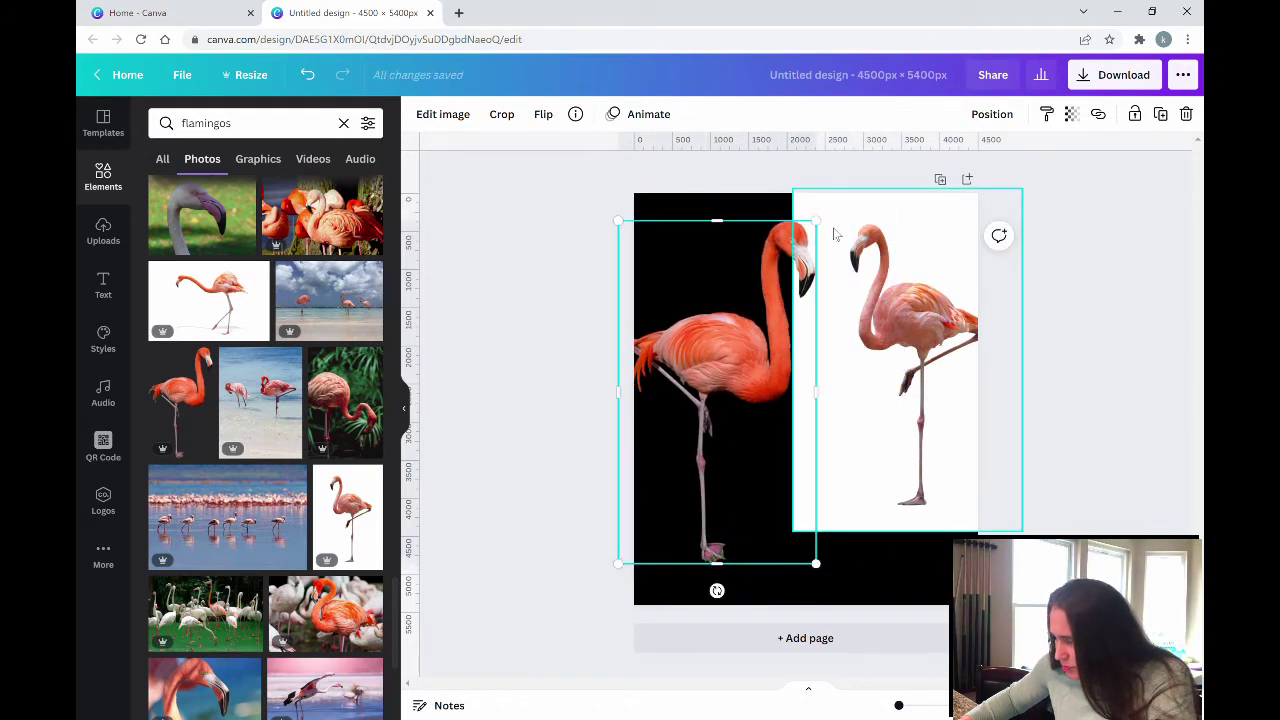
pyautogui.moveTo(816, 221); pyautogui.dragTo(749, 334)
pyautogui.moveTo(702, 426); pyautogui.dragTo(747, 334)
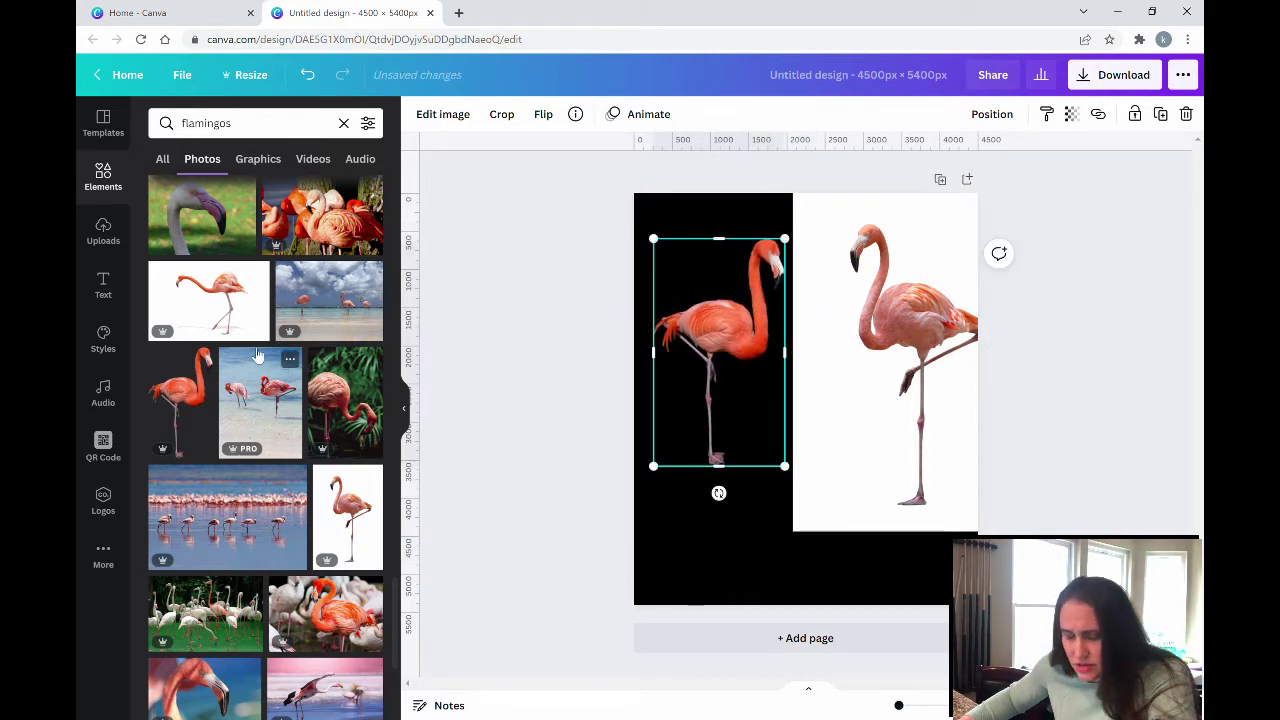
# - Add a white-background flamingo photo, then swap the centre image for a standing flamingo
pyautogui.scroll(-2, 281, 330)
pyautogui.scroll(-1, 285, 313)
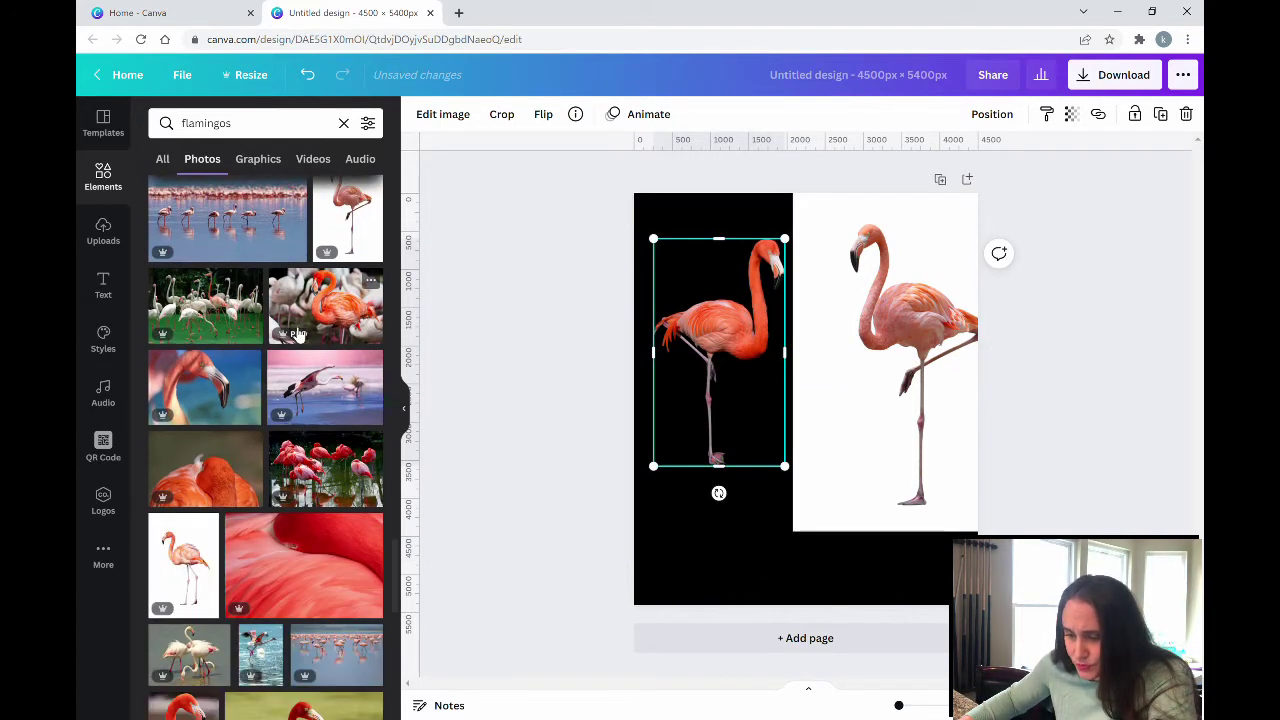
pyautogui.click(200, 553)
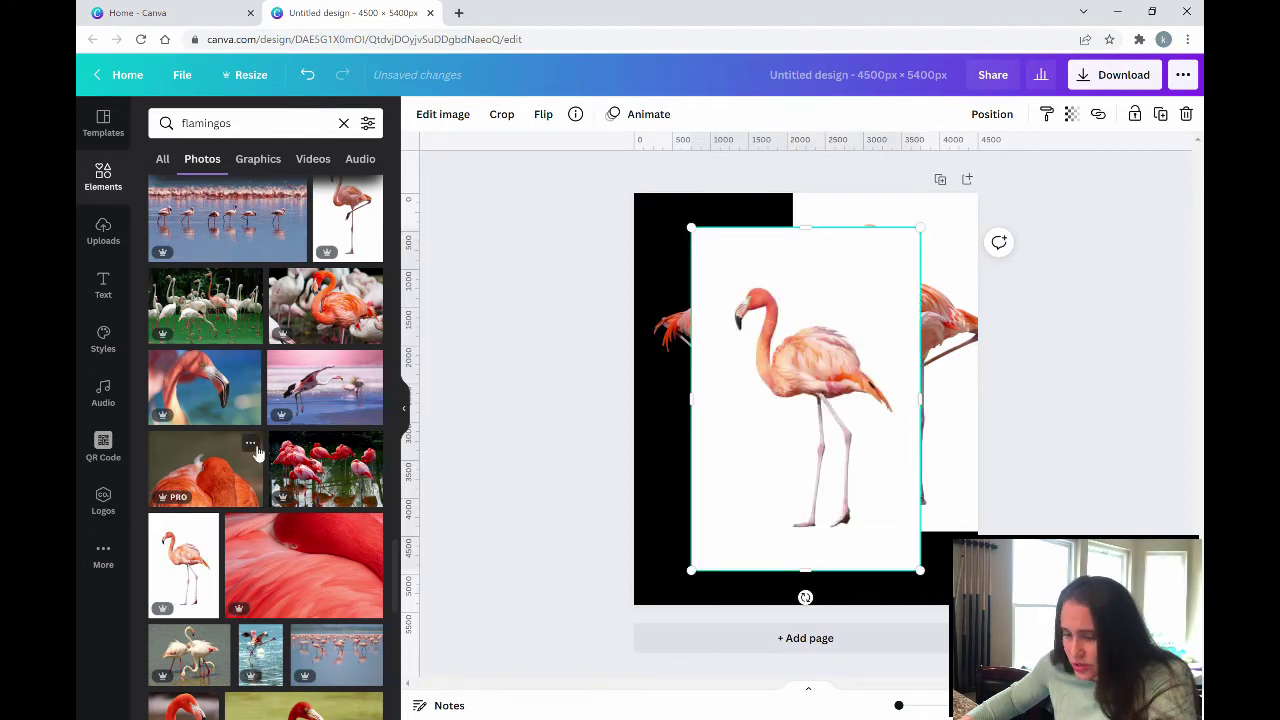
pyautogui.scroll(-3, 263, 430)
pyautogui.scroll(-2, 273, 383)
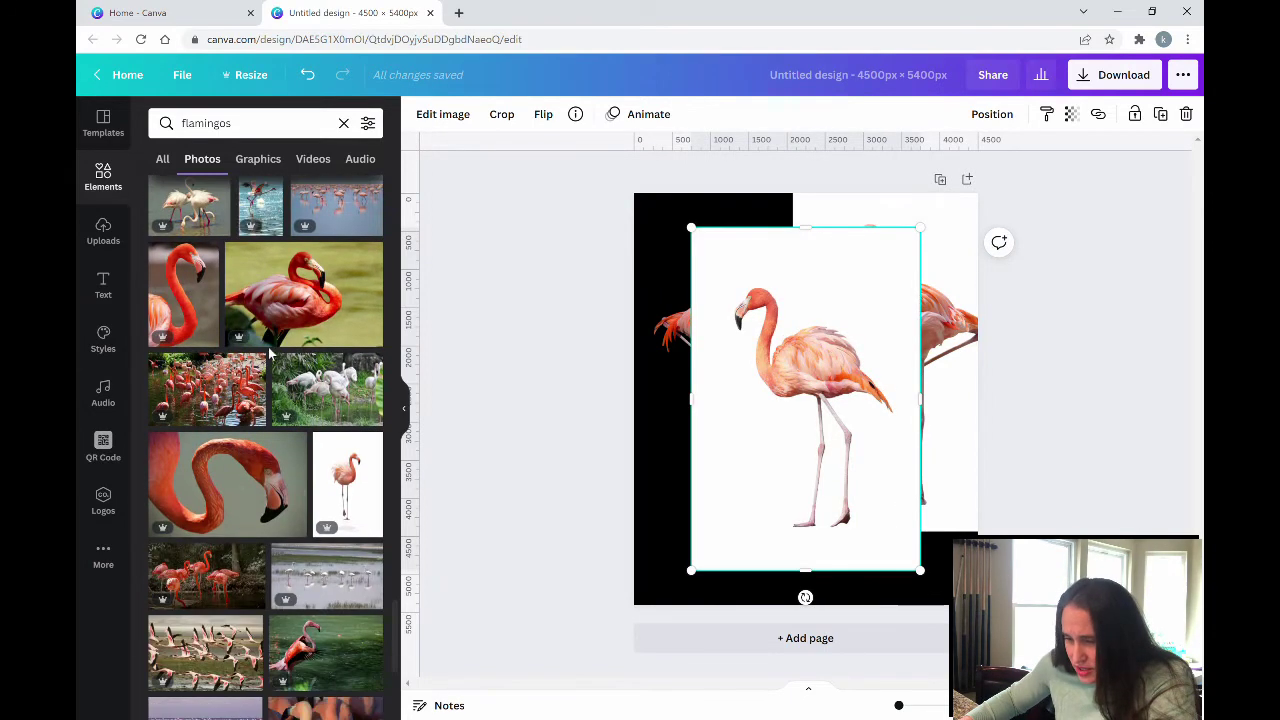
pyautogui.scroll(-1, 355, 348)
pyautogui.click(355, 347)
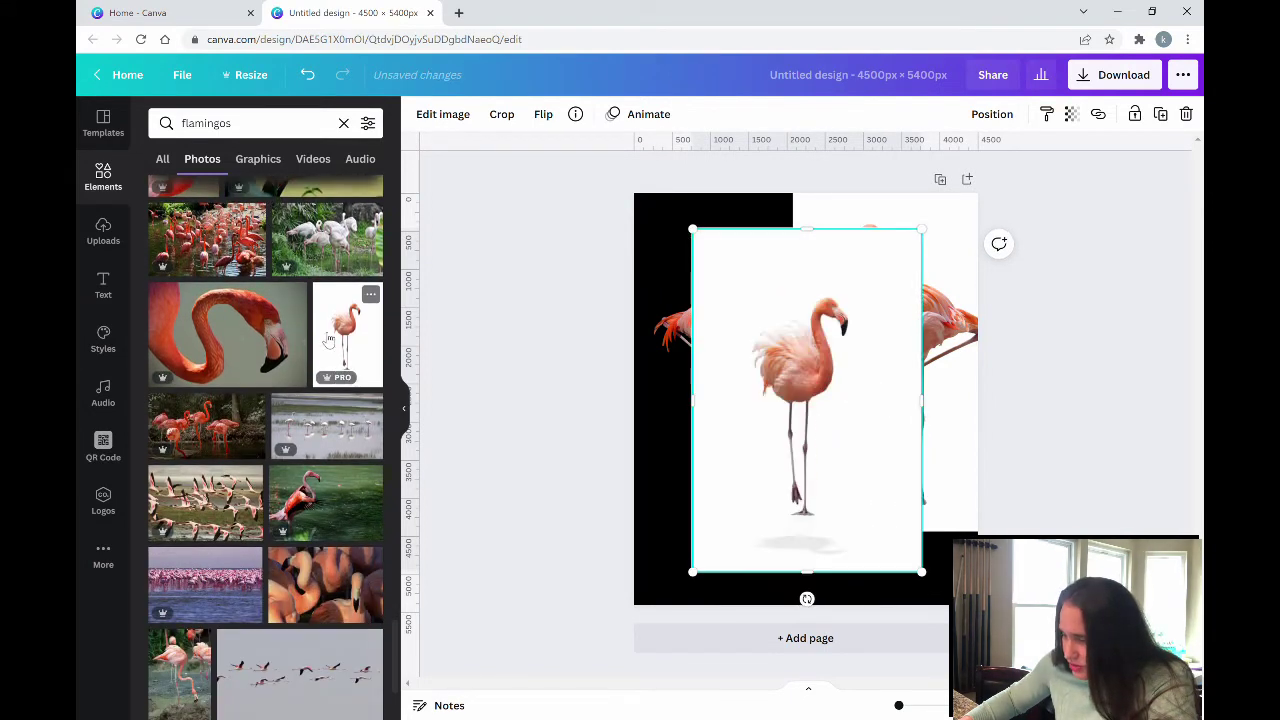
pyautogui.scroll(-3, 327, 322)
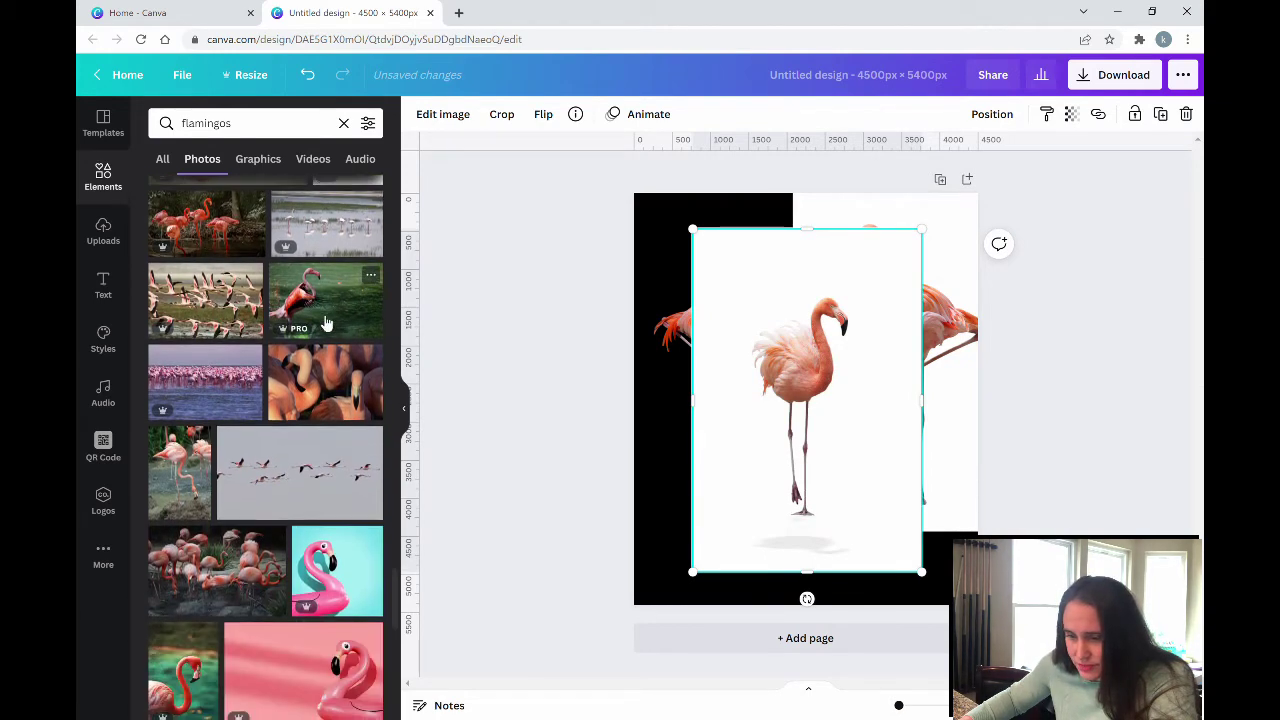
pyautogui.scroll(-1, 315, 328)
pyautogui.scroll(-5, 310, 326)
pyautogui.scroll(-5, 270, 312)
pyautogui.scroll(-10, 267, 316)
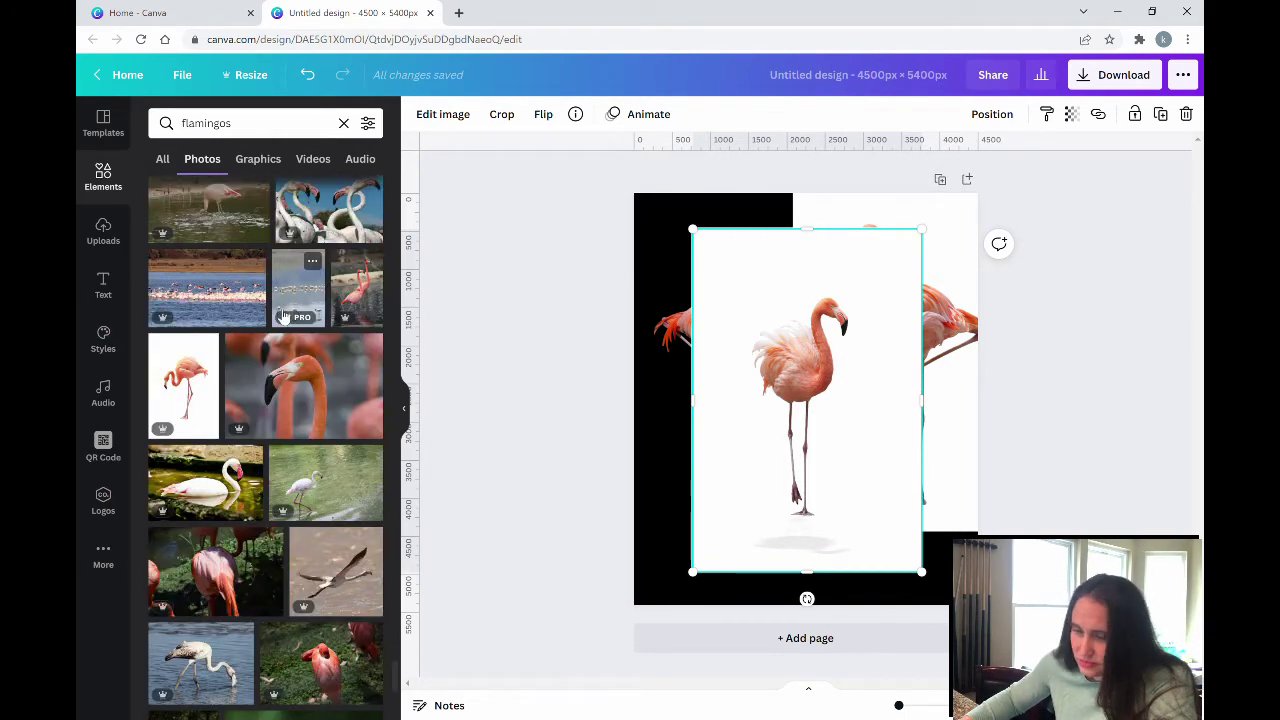
# - Try bending, head-tucked and standing flamingo photos in the centre frame
pyautogui.click(190, 395)
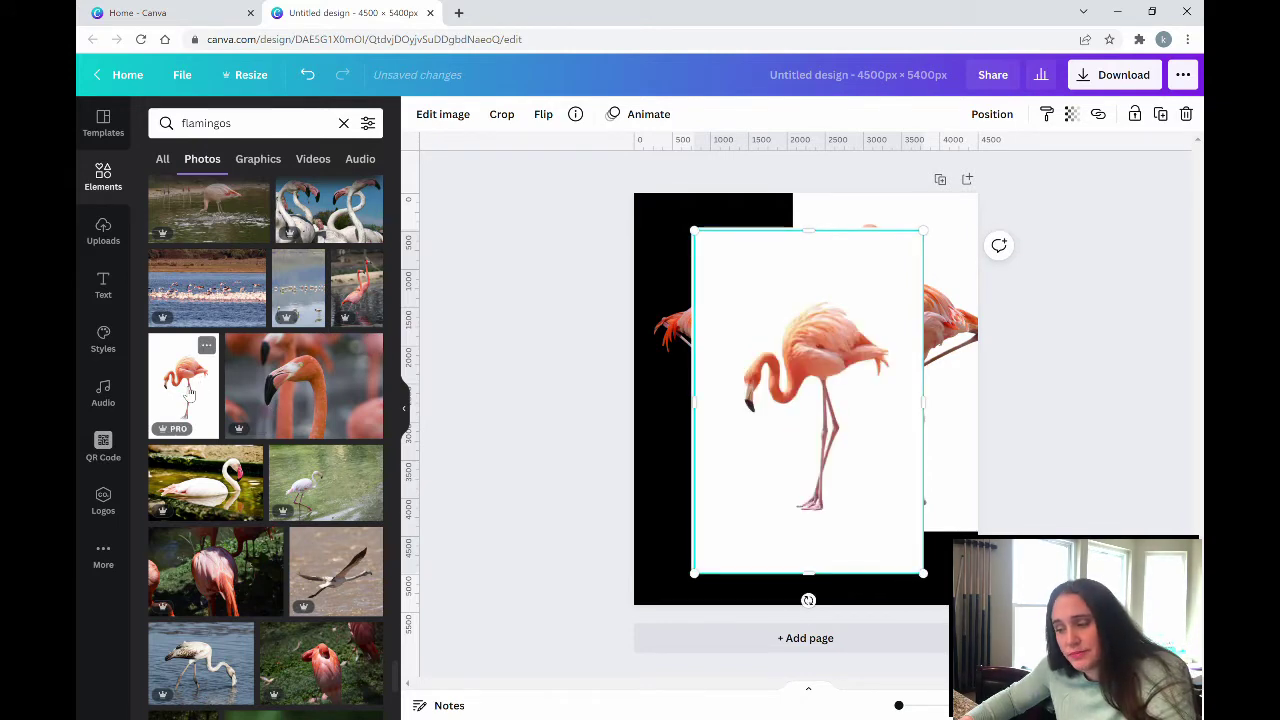
pyautogui.scroll(-10, 281, 383)
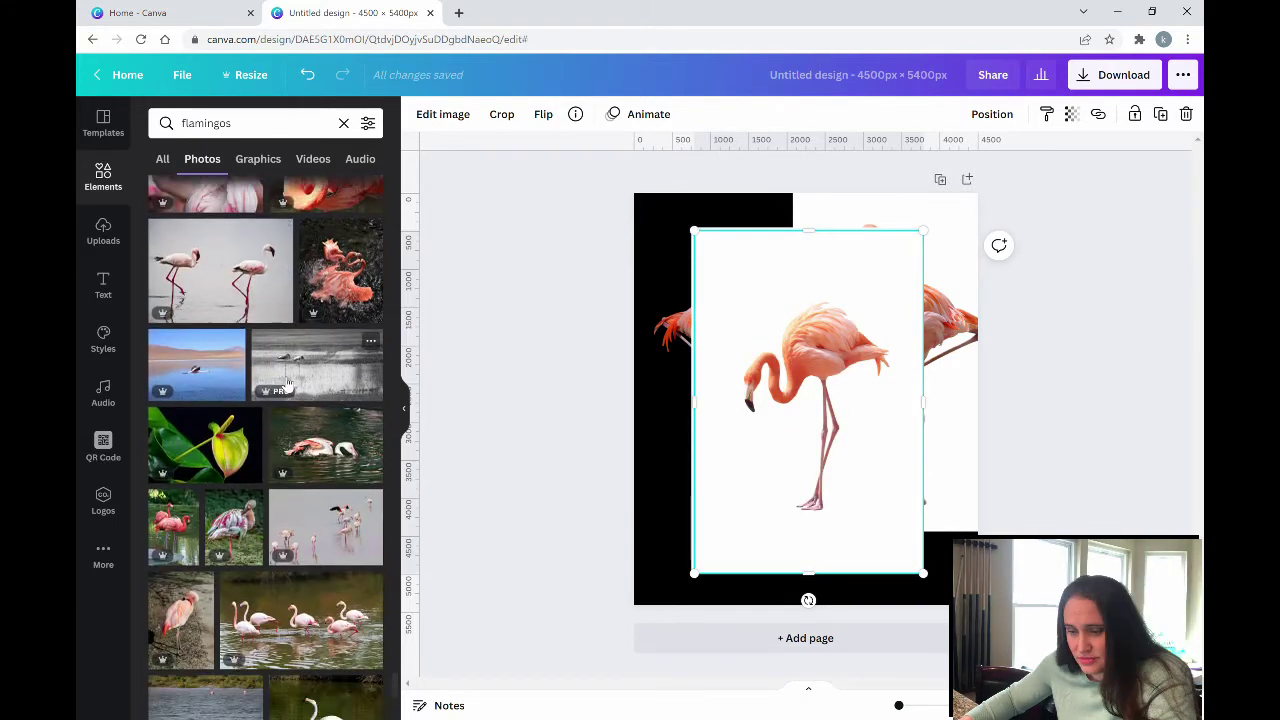
pyautogui.scroll(-10, 283, 380)
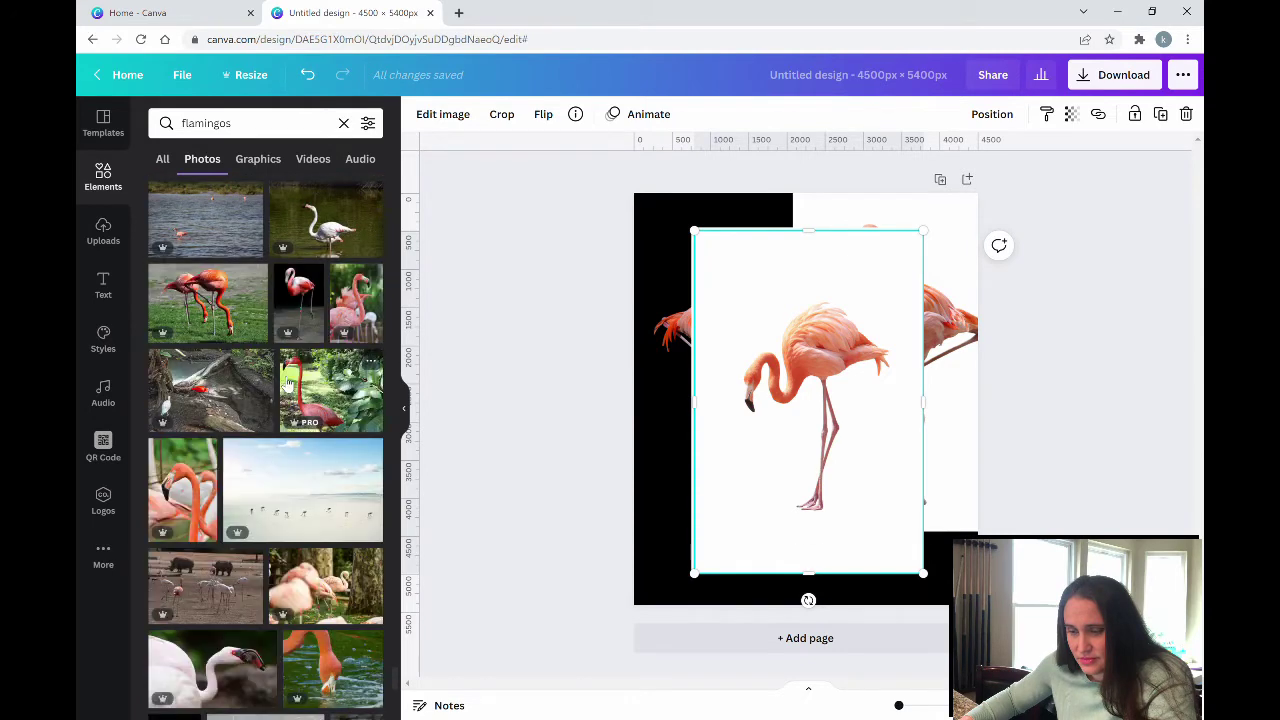
pyautogui.scroll(-10, 286, 383)
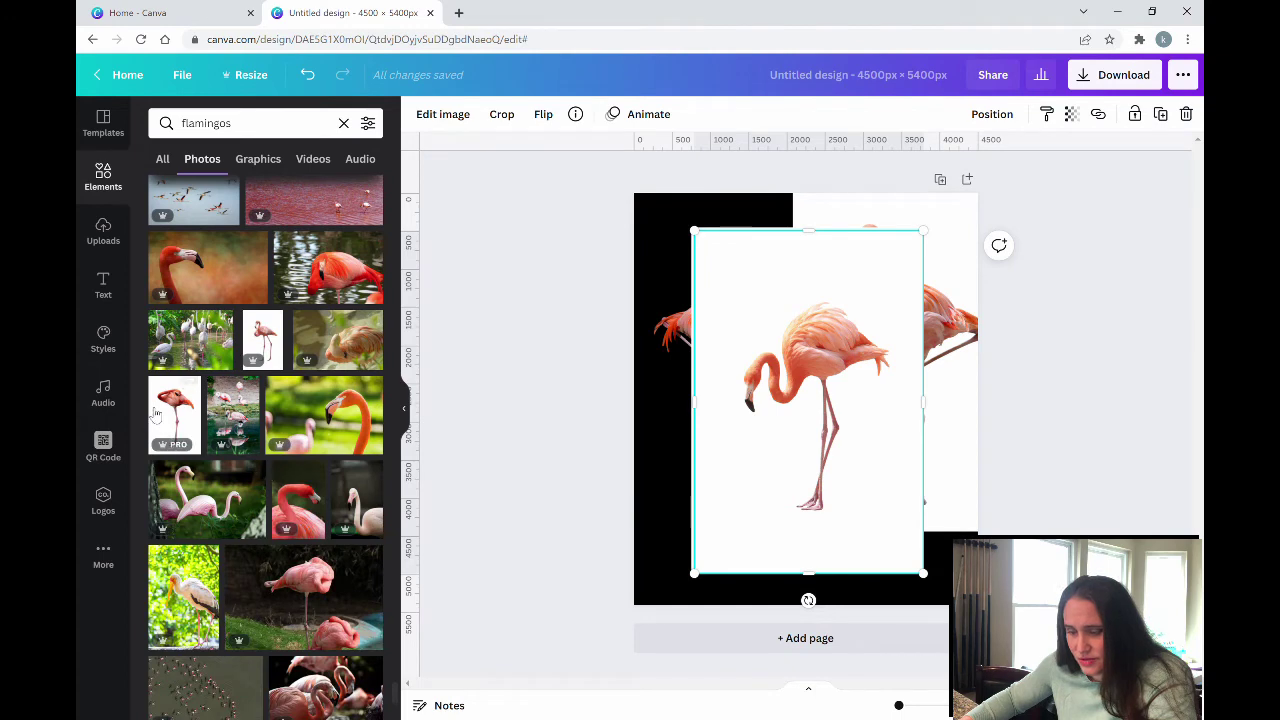
pyautogui.click(263, 340)
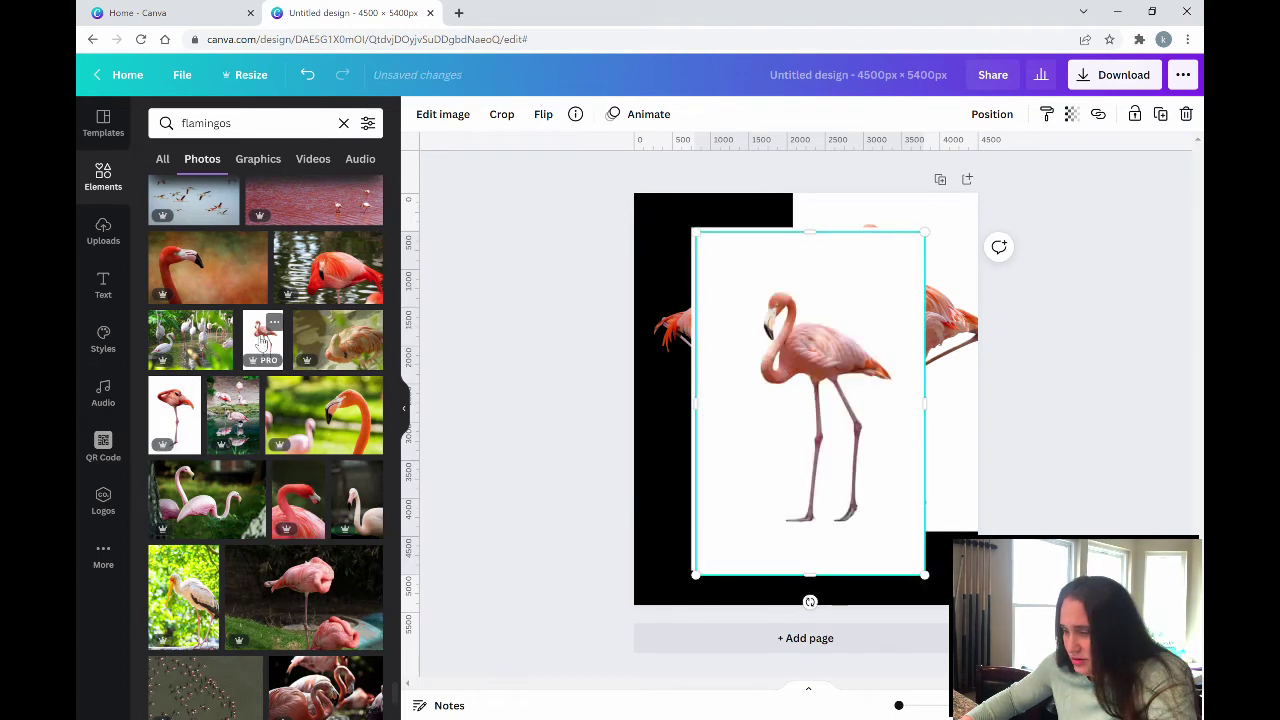
pyautogui.click(184, 412)
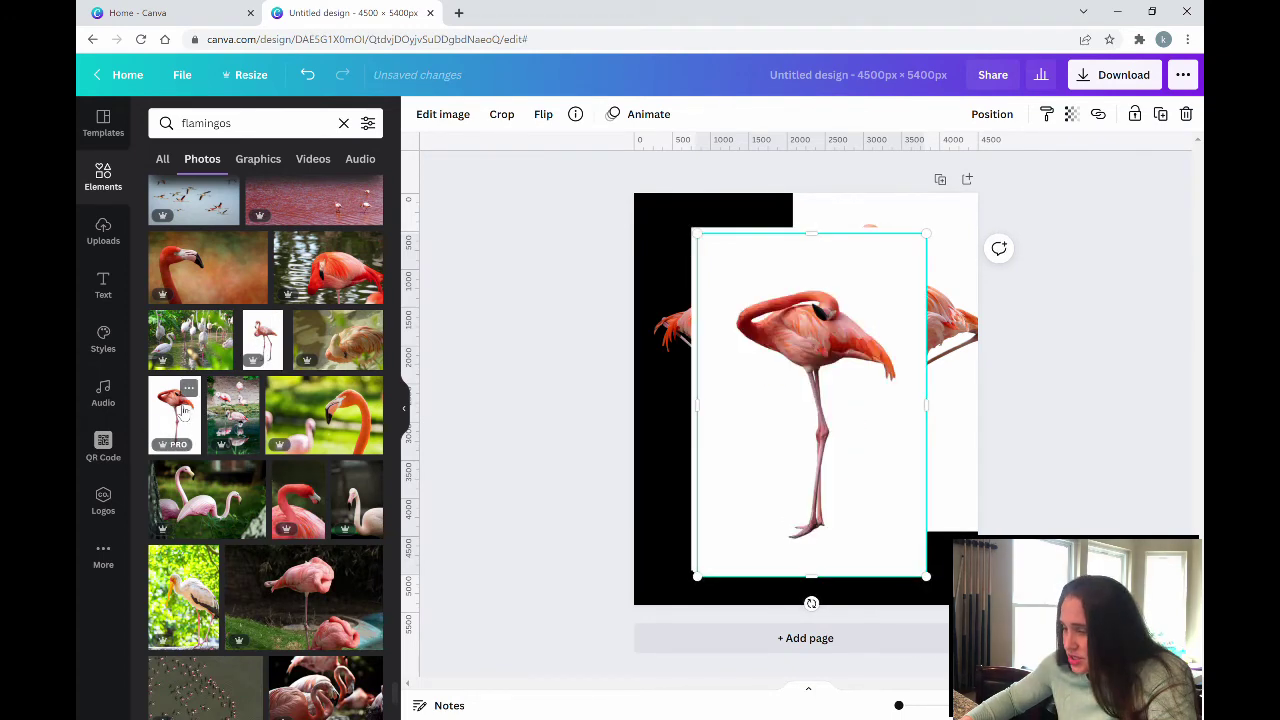
pyautogui.scroll(-3, 184, 412)
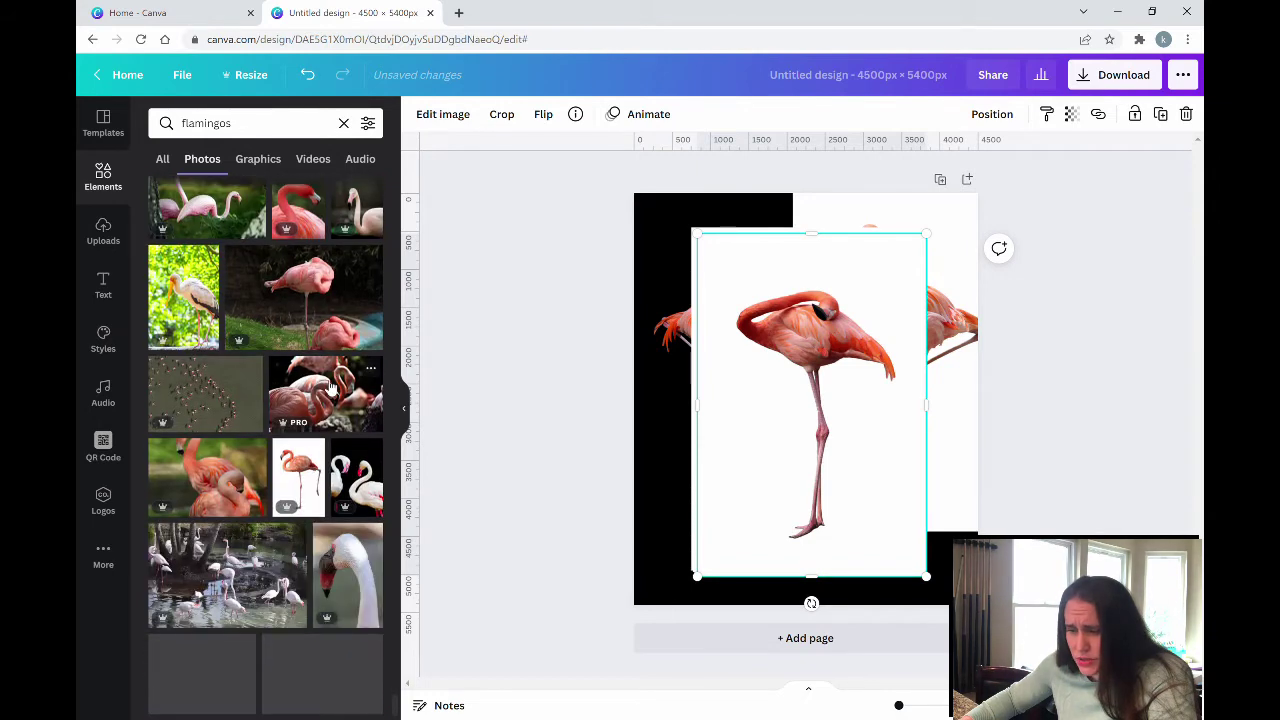
pyautogui.click(310, 487)
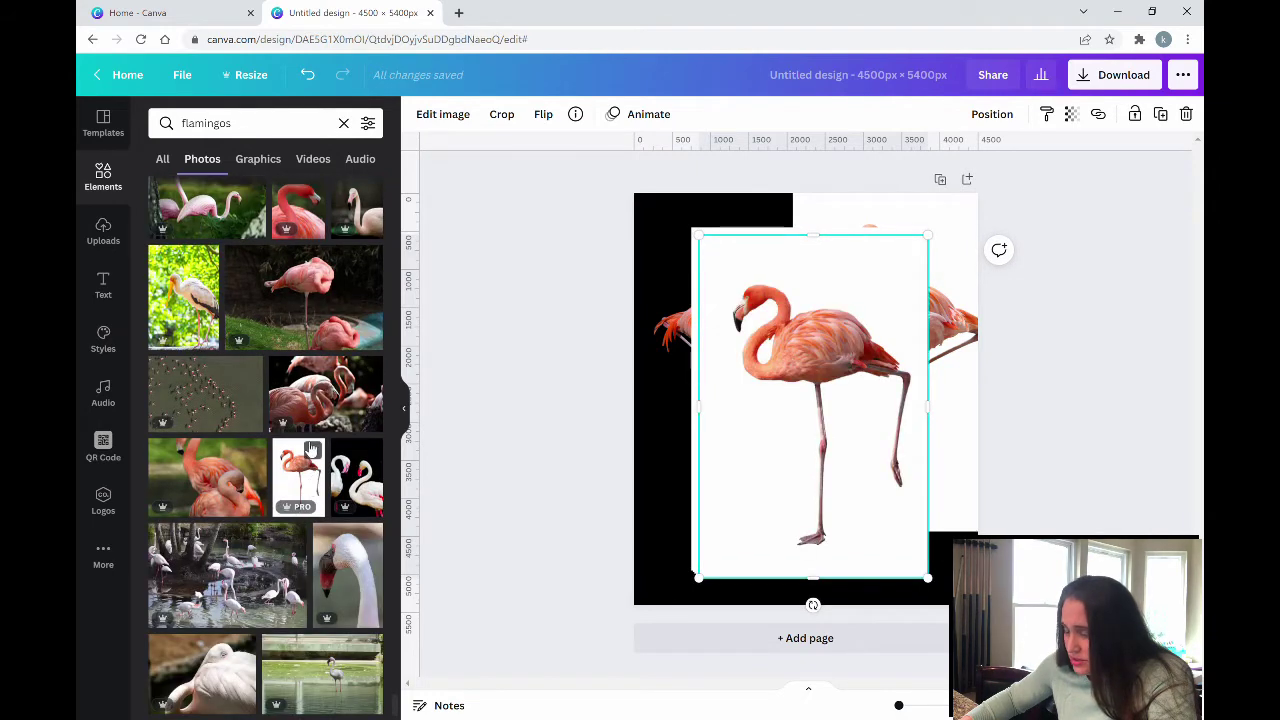
pyautogui.scroll(-5, 310, 450)
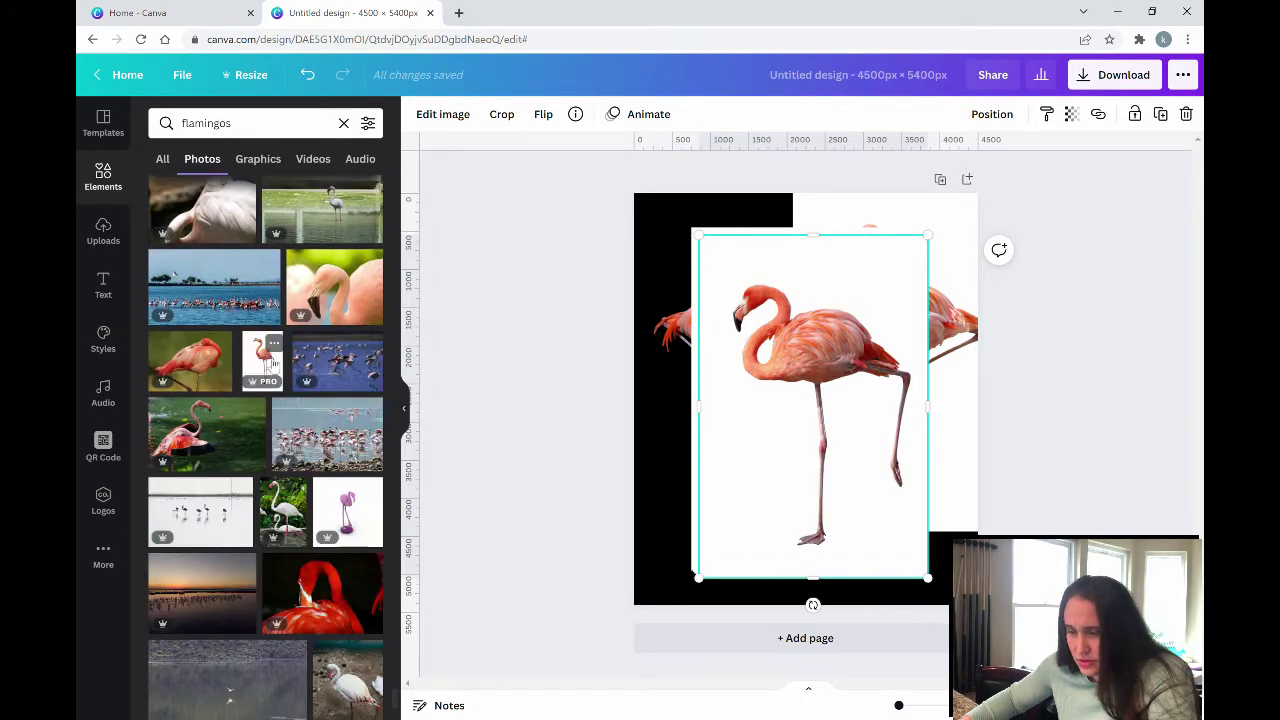
pyautogui.click(273, 364)
# - Try head-down and walking flamingos, ending with the one-legged flamingo in the frame
pyautogui.scroll(-6, 273, 366)
pyautogui.scroll(-5, 273, 366)
pyautogui.click(341, 397)
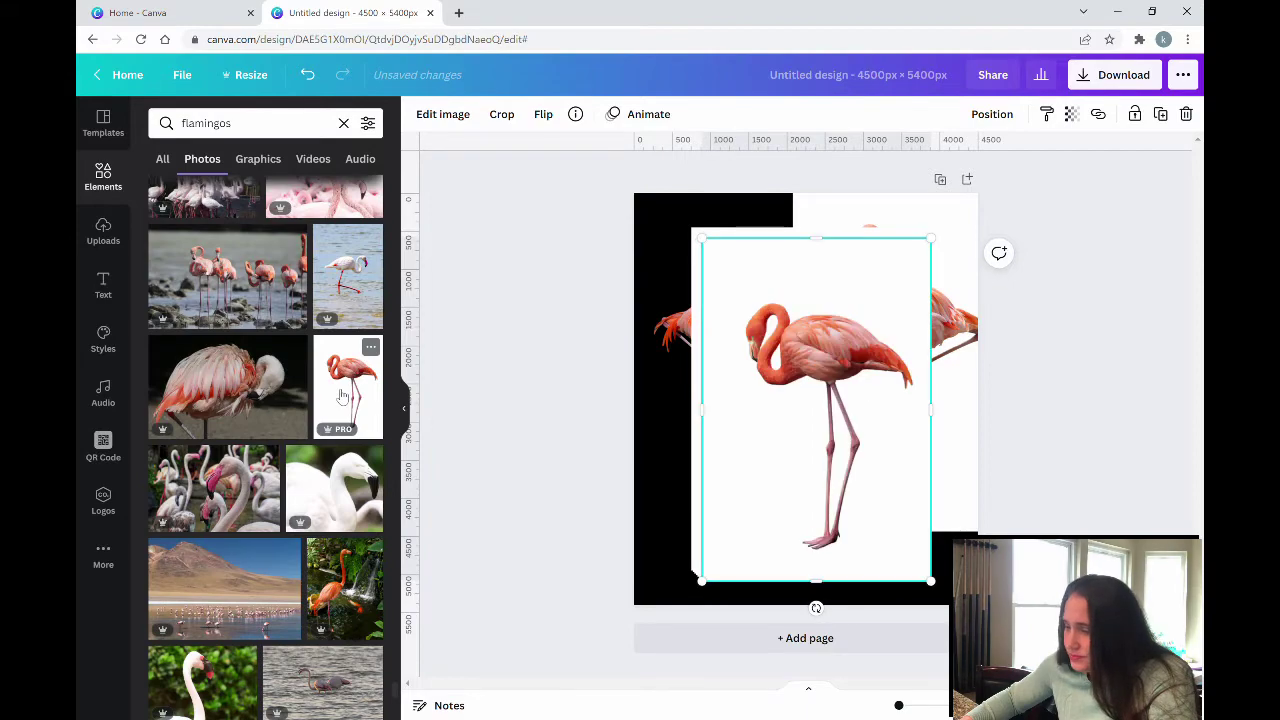
pyautogui.scroll(-6, 341, 397)
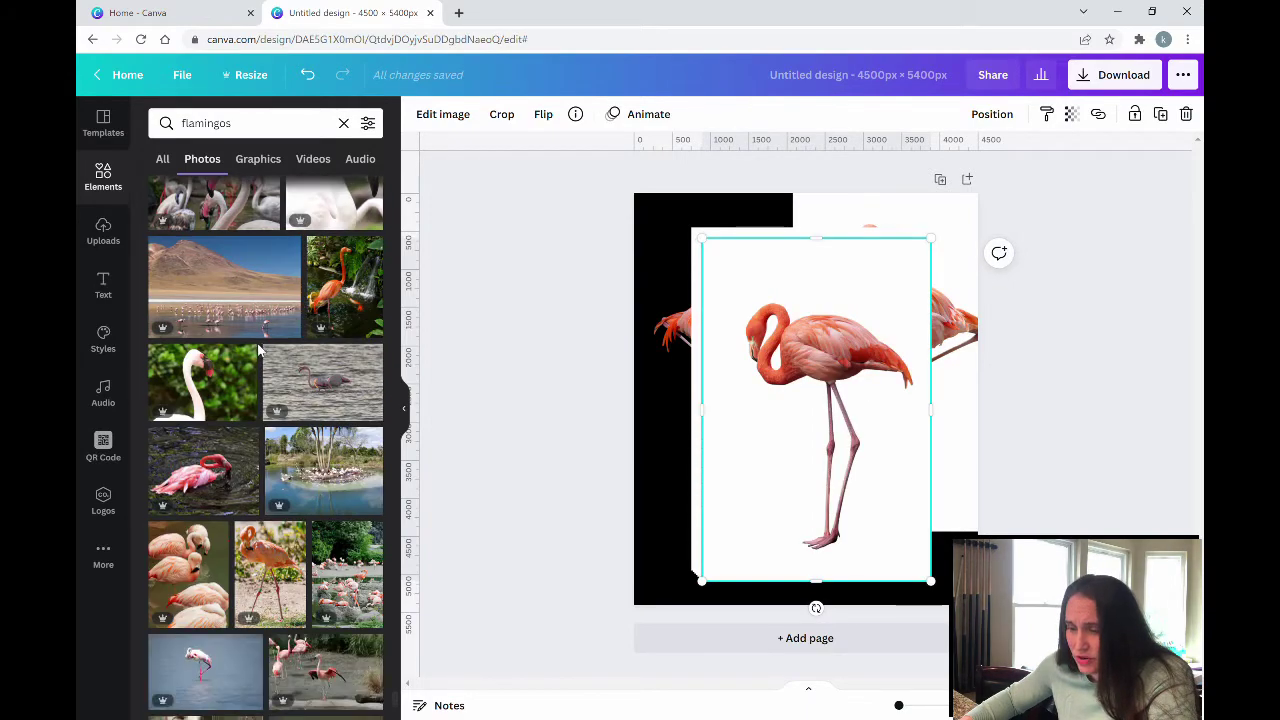
pyautogui.scroll(-6, 265, 348)
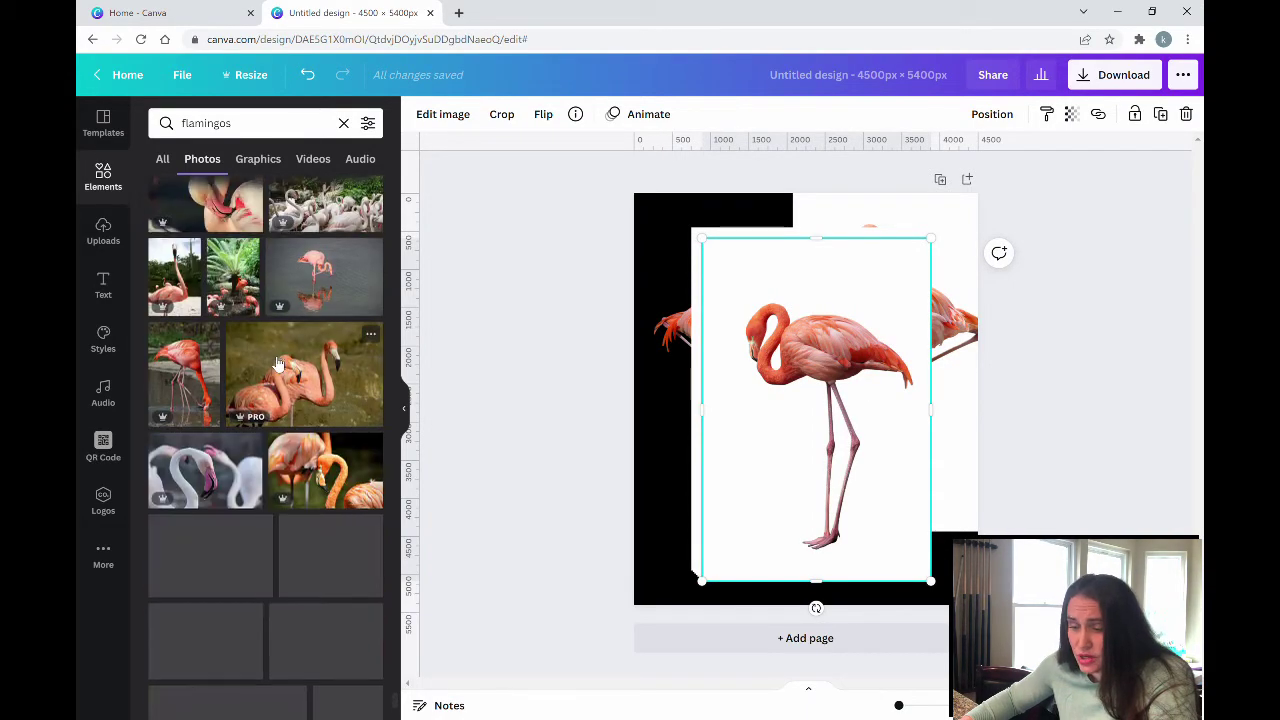
pyautogui.scroll(-2, 295, 462)
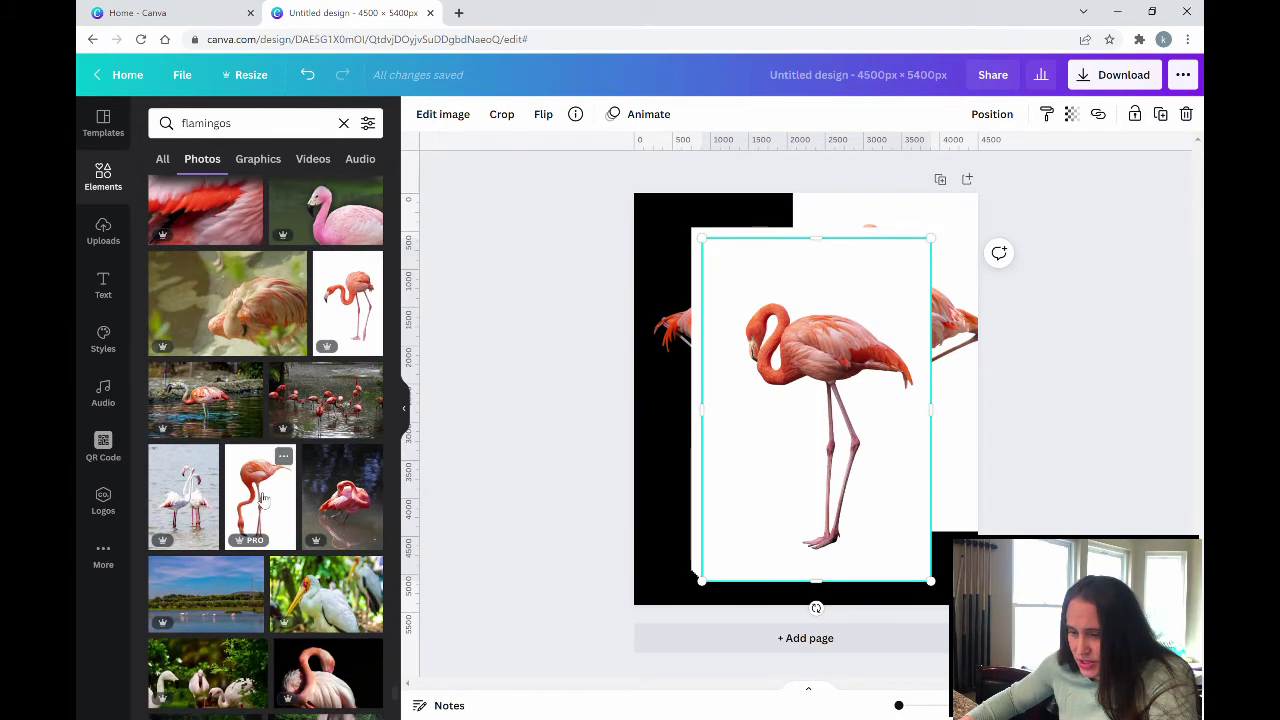
pyautogui.click(355, 290)
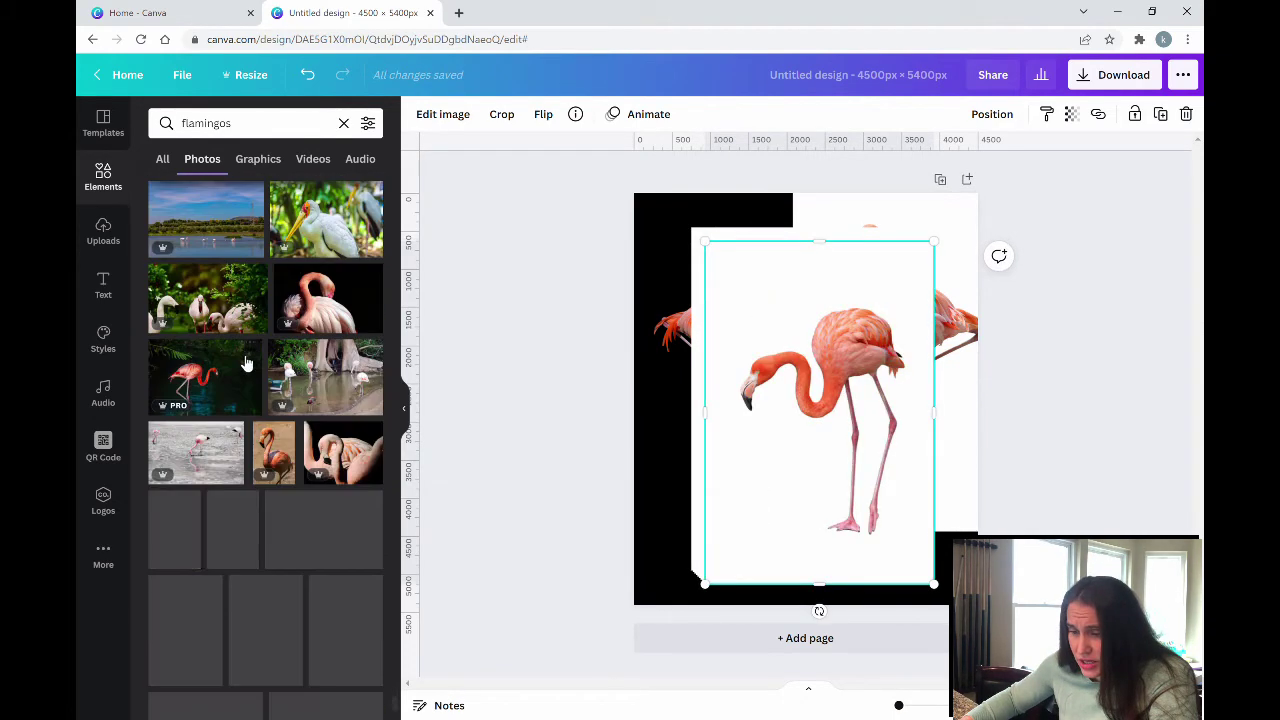
pyautogui.scroll(-5, 249, 363)
pyautogui.scroll(-5, 249, 363)
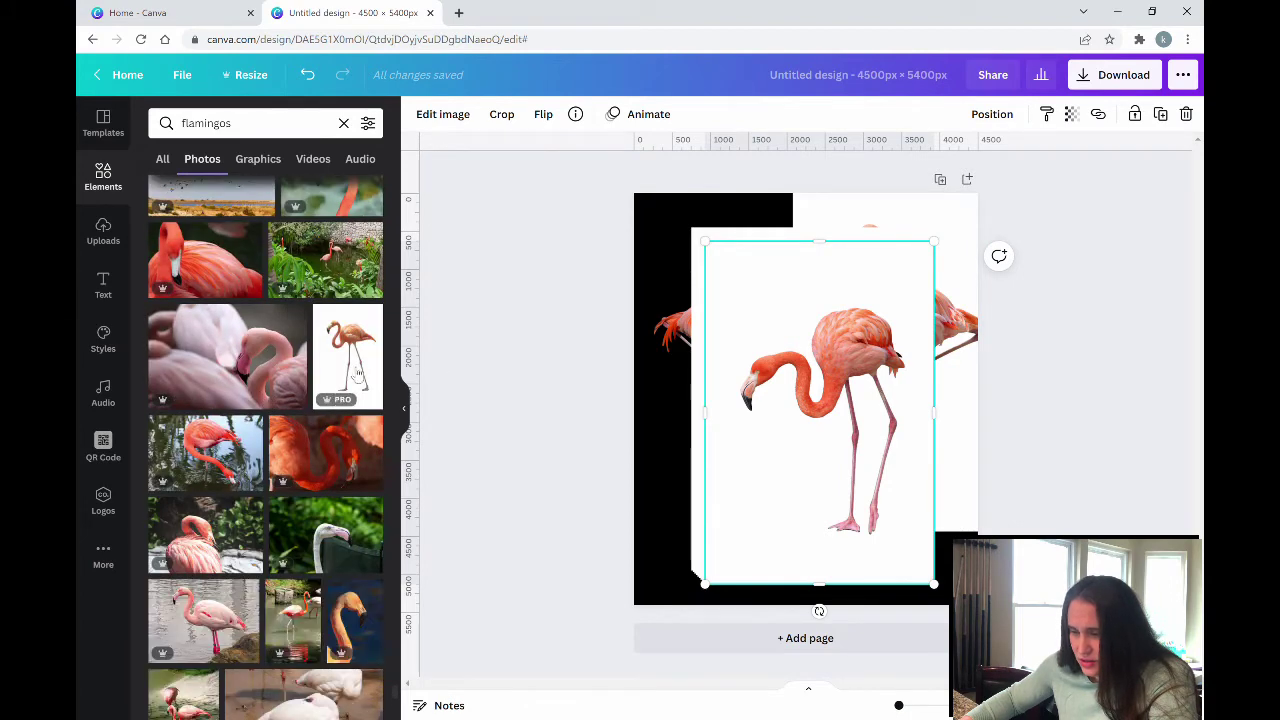
pyautogui.click(365, 362)
pyautogui.scroll(-10, 253, 340)
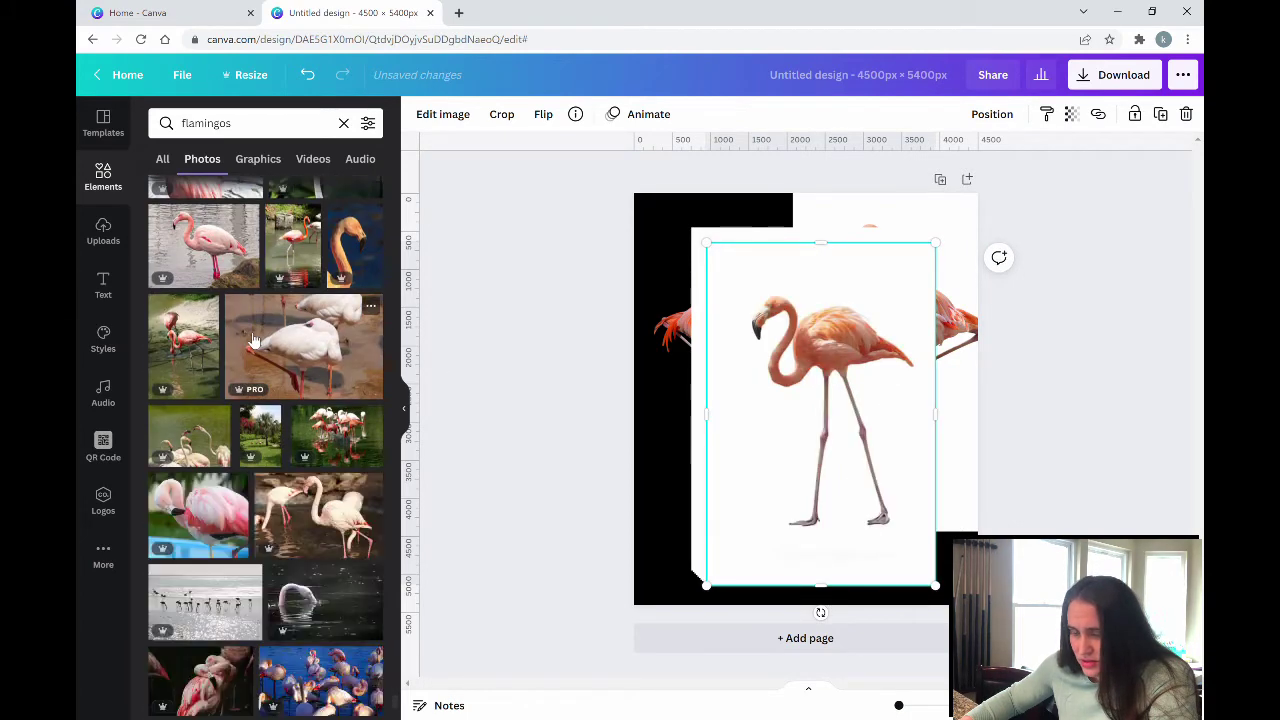
pyautogui.scroll(-5, 253, 340)
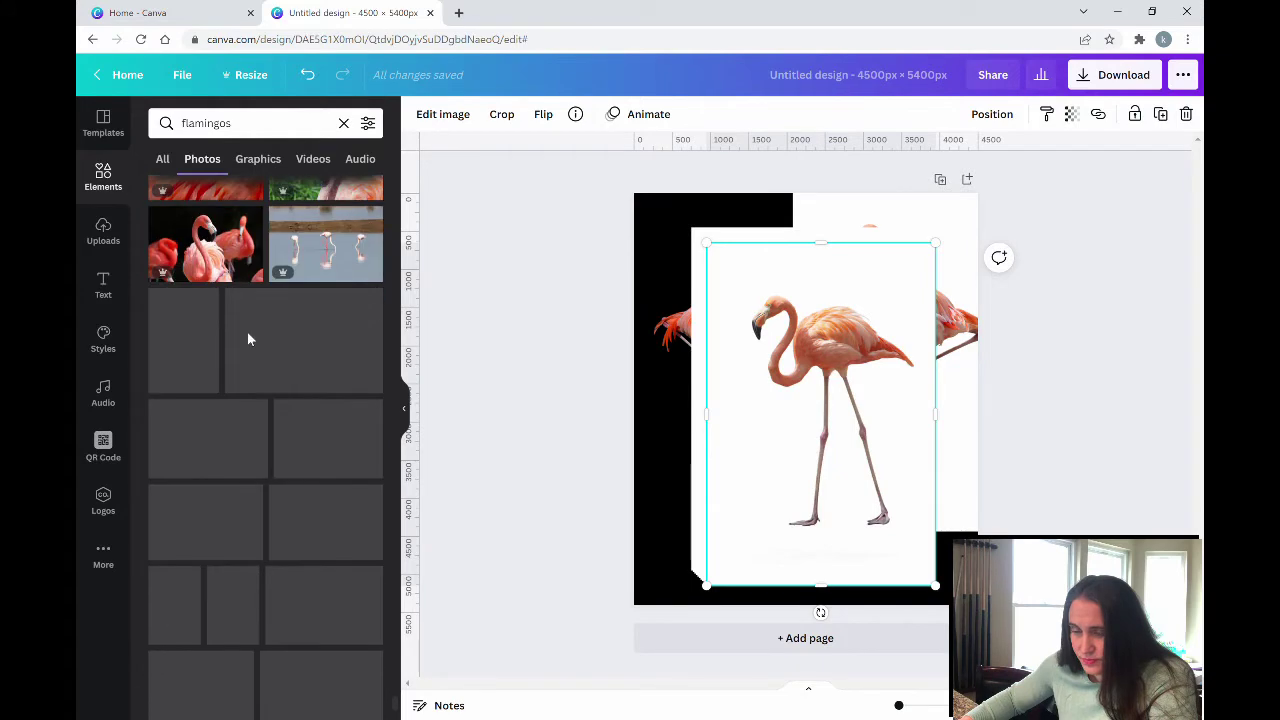
pyautogui.scroll(-3, 253, 341)
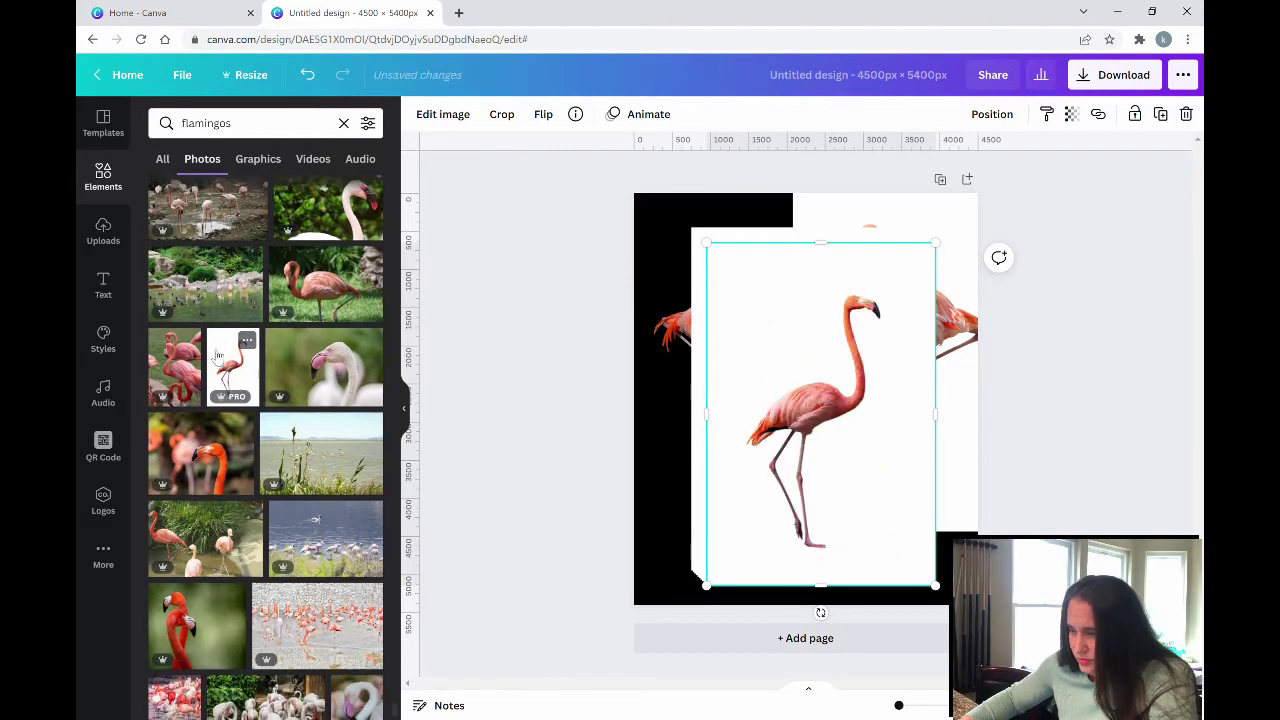
pyautogui.scroll(-10, 215, 358)
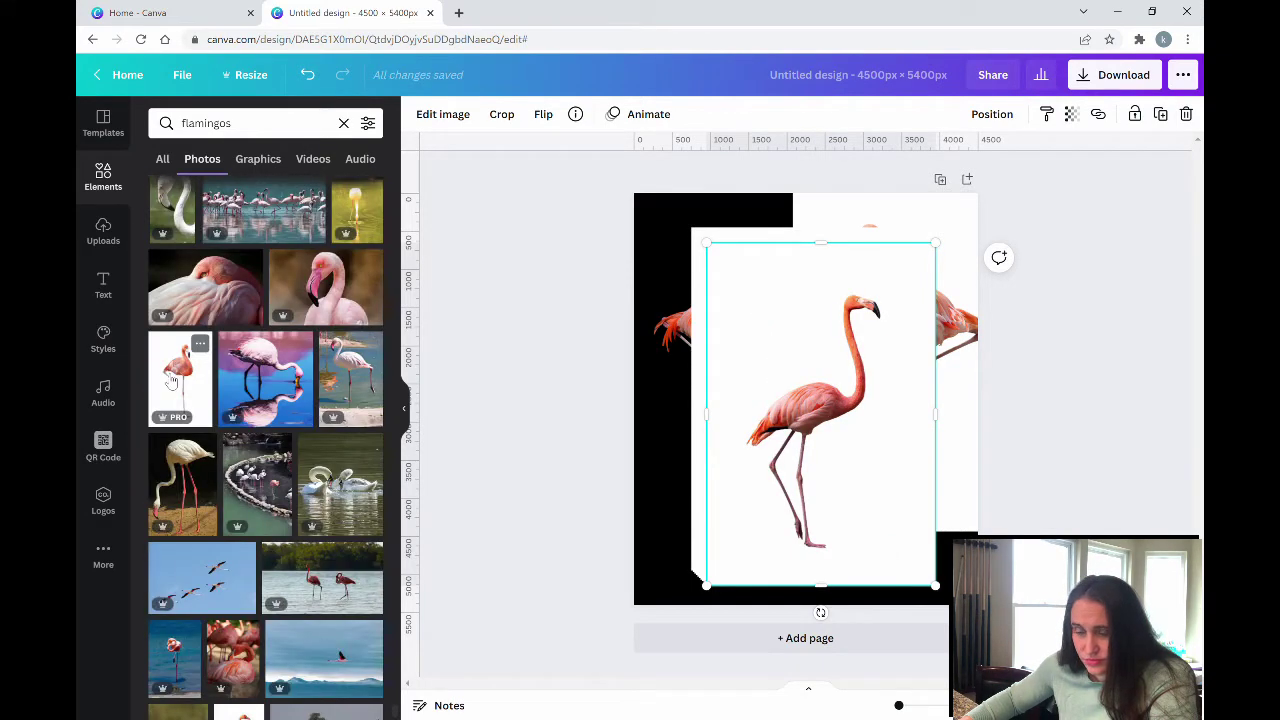
pyautogui.click(172, 381)
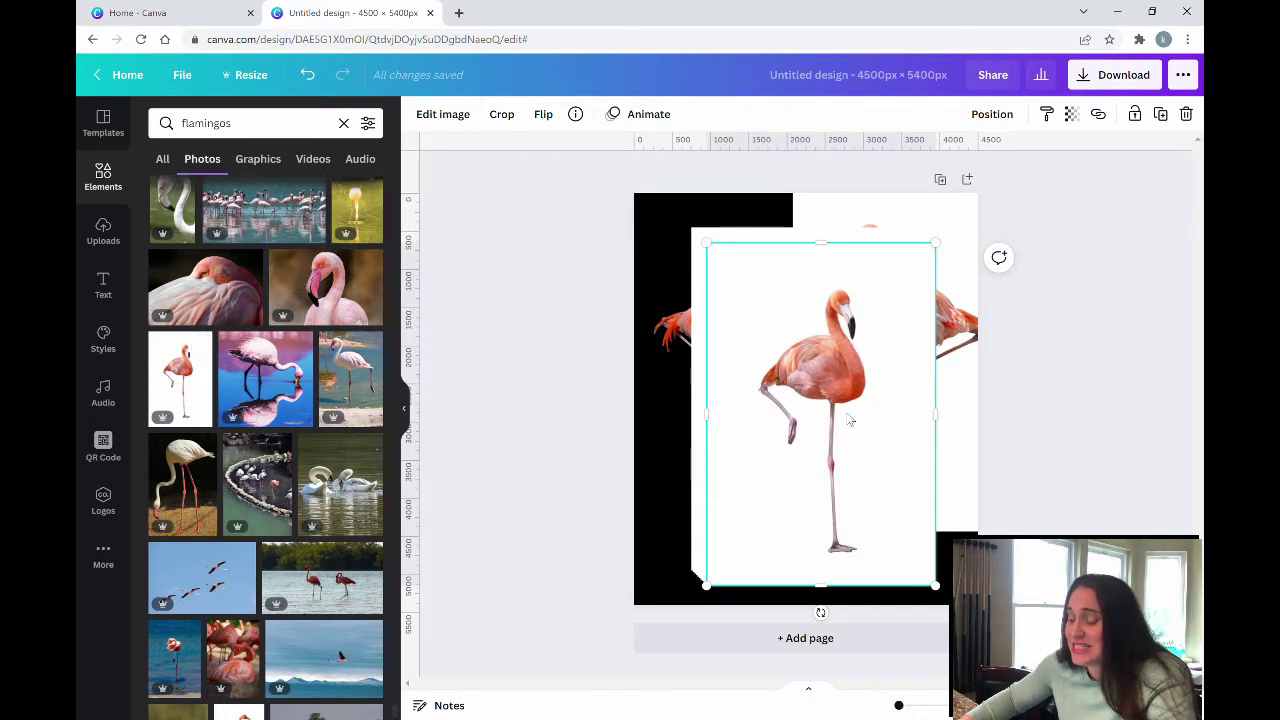
# - Undo six times with Ctrl+Z to strip away the recent flamingo photo changes
pyautogui.hotkey('ctrl', 'z')
pyautogui.hotkey('ctrl', 'z')
pyautogui.hotkey('ctrl', 'z')
pyautogui.hotkey('ctrl', 'z')
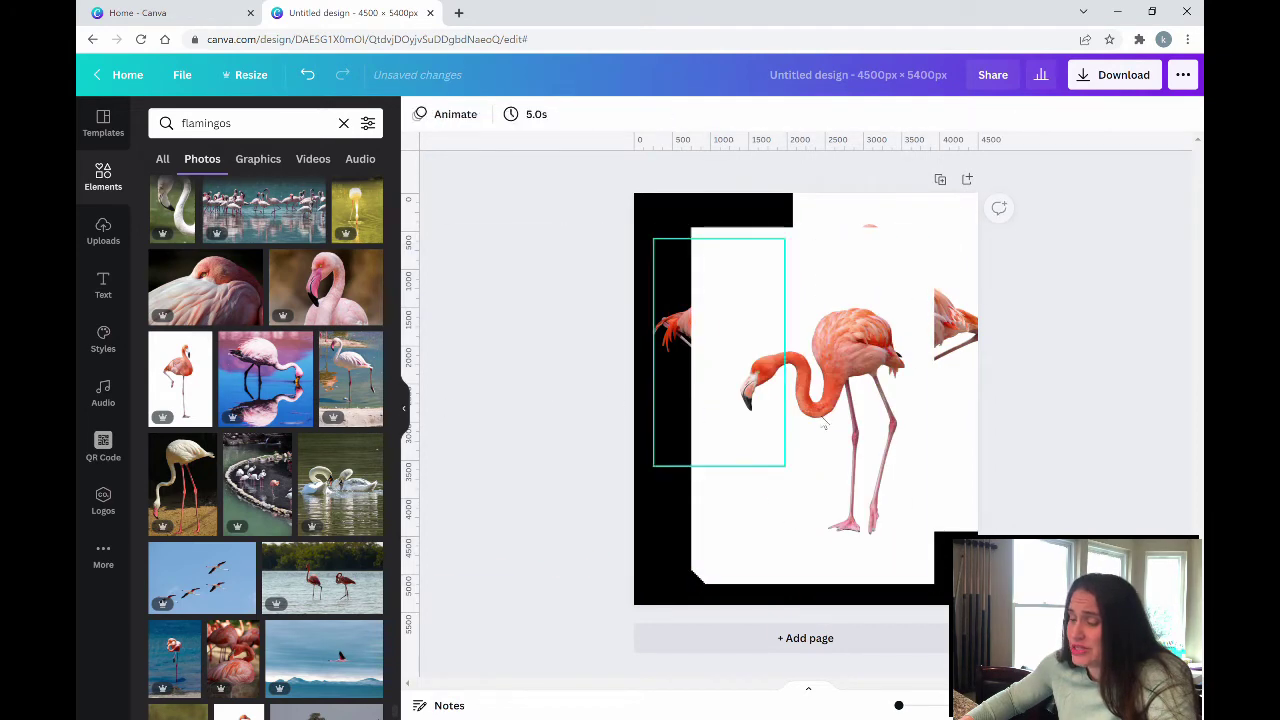
pyautogui.hotkey('ctrl', 'z')
pyautogui.hotkey('ctrl', 'z')
pyautogui.hotkey('ctrl', 'z')
pyautogui.hotkey('ctrl', 'z')
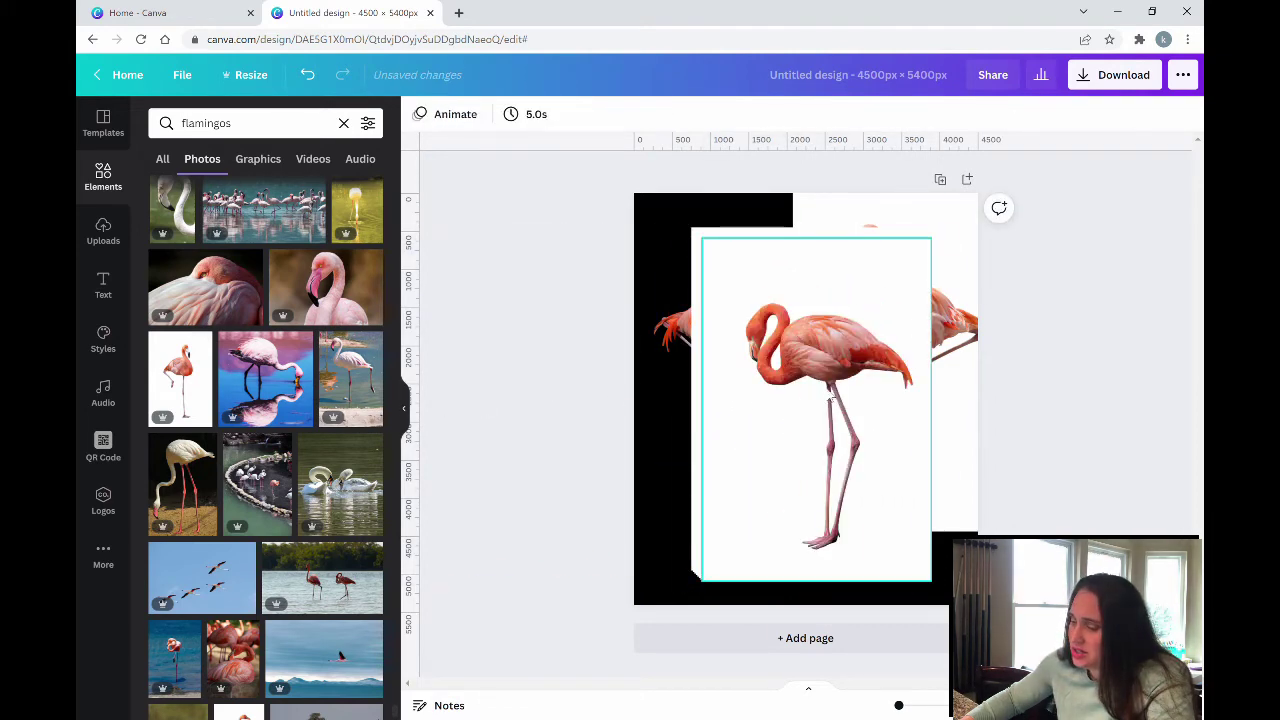
pyautogui.hotkey('ctrl', 'z')
pyautogui.hotkey('ctrl', 'z')
pyautogui.hotkey('ctrl', 'z')
pyautogui.hotkey('ctrl', 'z')
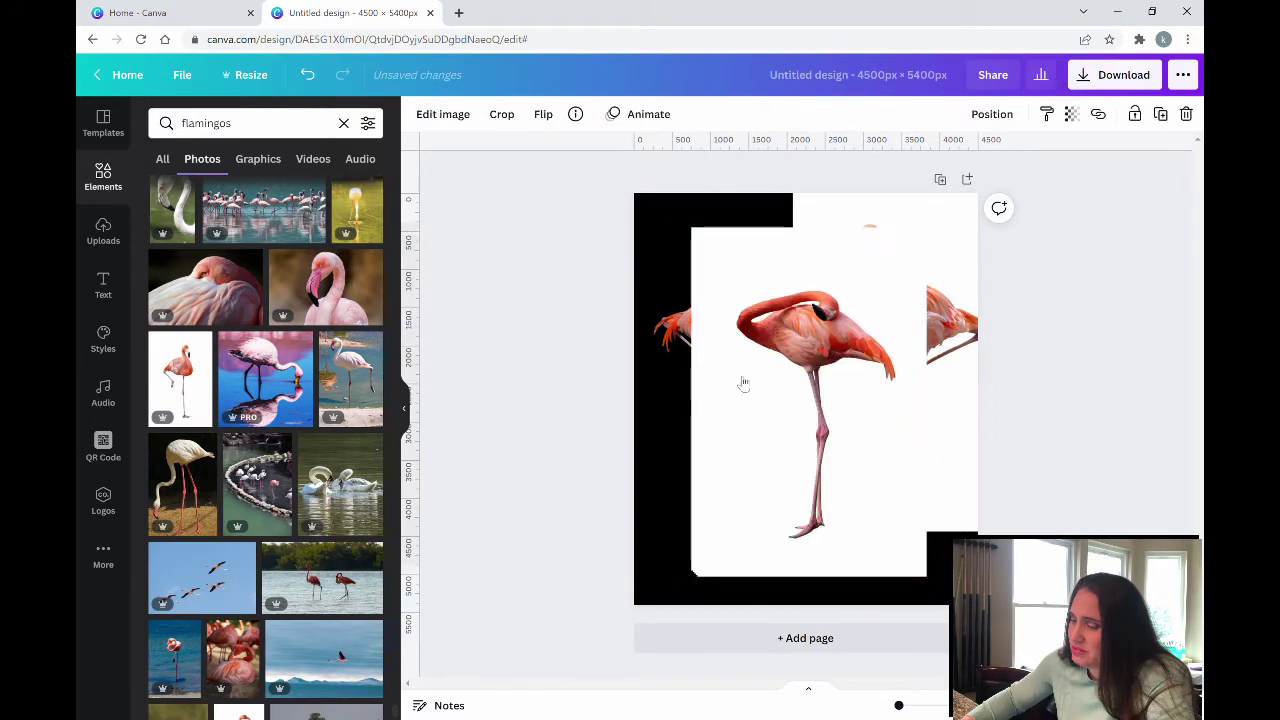
pyautogui.hotkey('ctrl', 'z')
pyautogui.hotkey('ctrl', 'z')
pyautogui.hotkey('ctrl', 'z')
pyautogui.hotkey('ctrl', 'z')
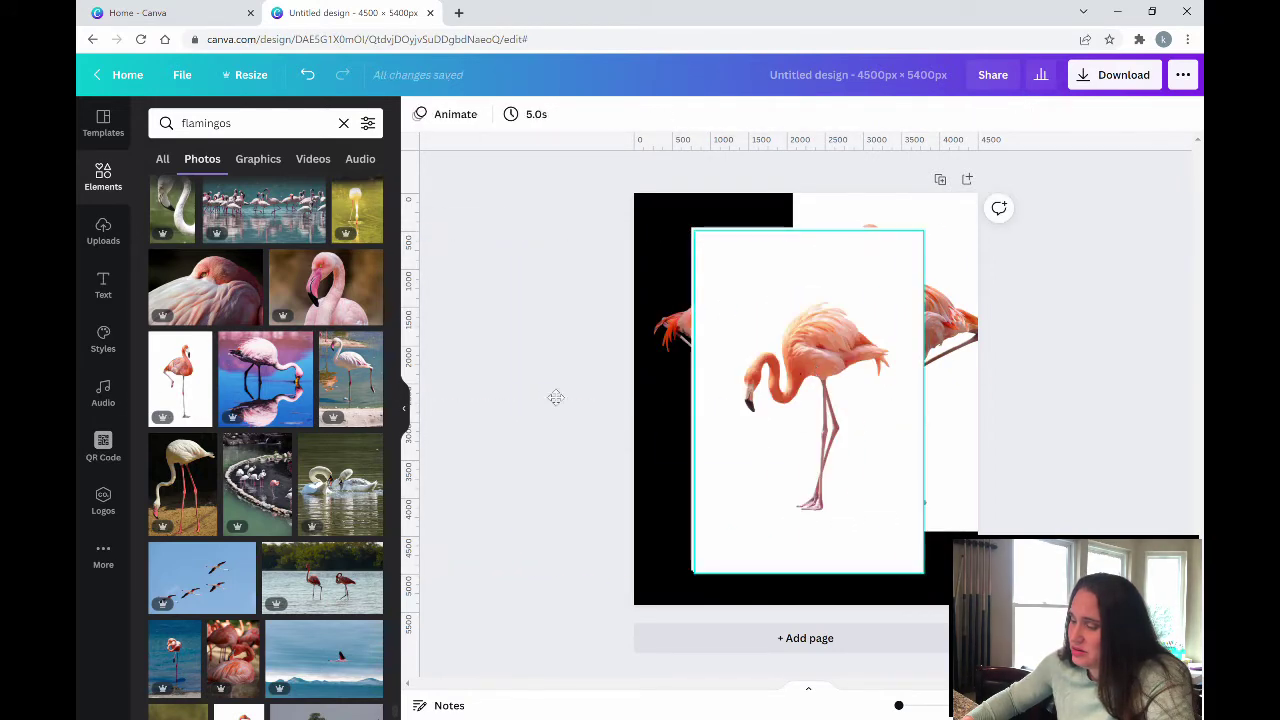
pyautogui.hotkey('ctrl', 'z')
pyautogui.hotkey('ctrl', 'z')
pyautogui.hotkey('ctrl', 'z')
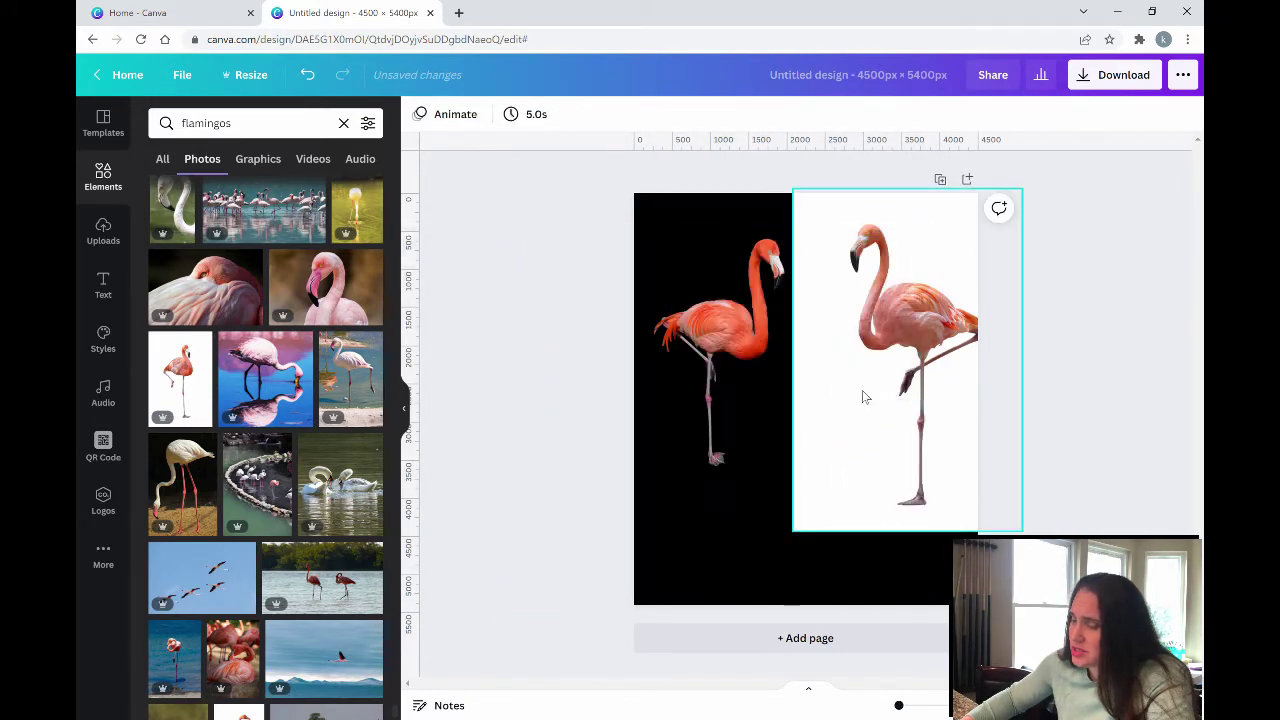
pyautogui.hotkey('ctrl', 'z')
pyautogui.hotkey('ctrl', 'z')
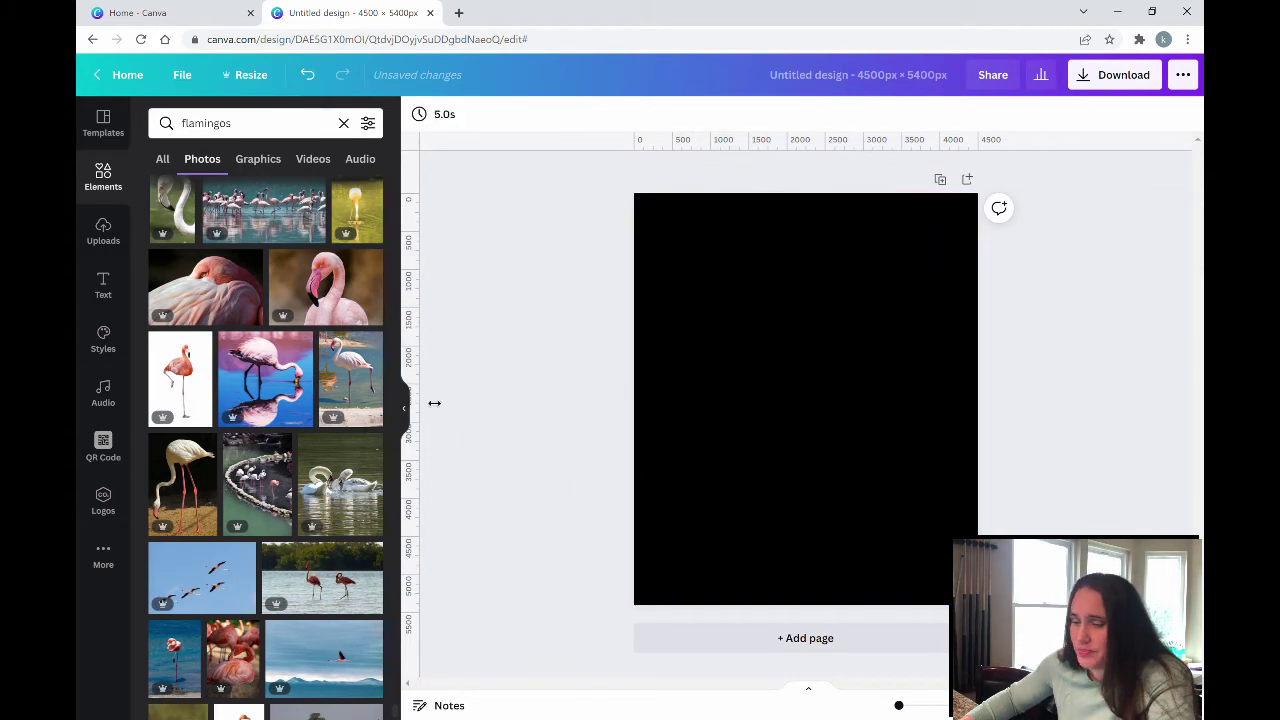
# - Clear the search and add the one-legged flamingo from Recently Used to the page
pyautogui.click(343, 123)
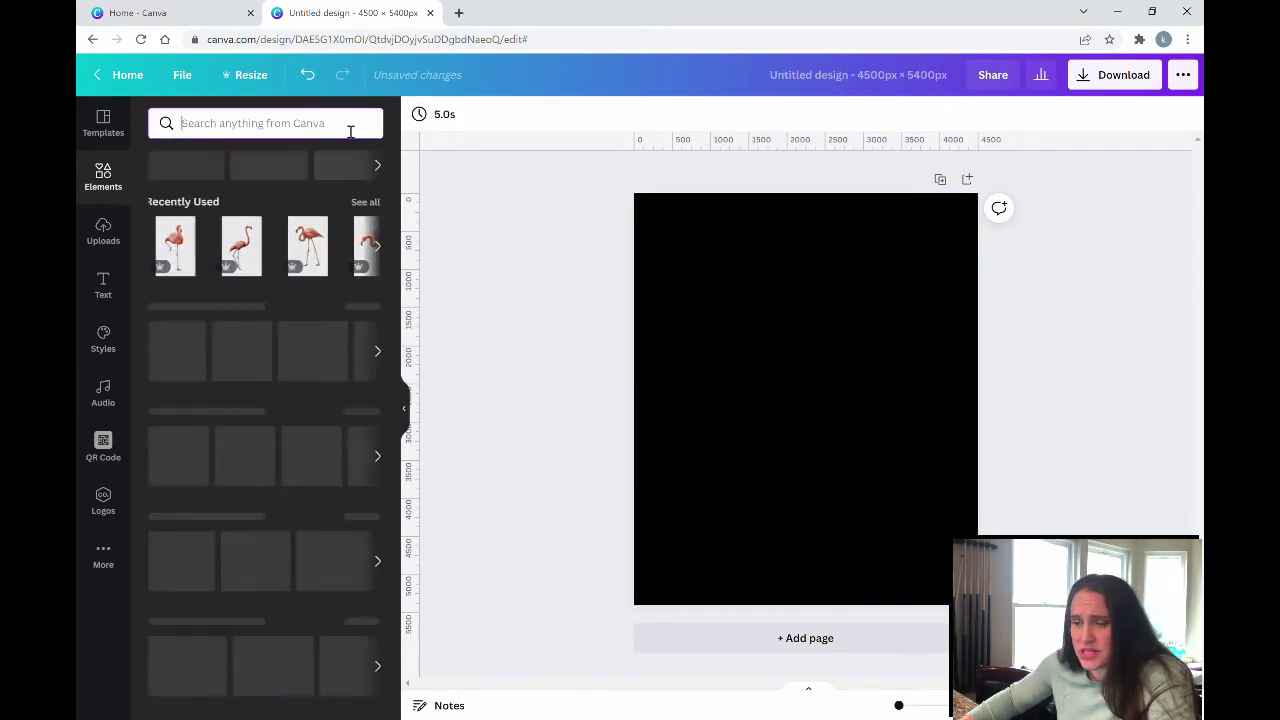
pyautogui.click(376, 204)
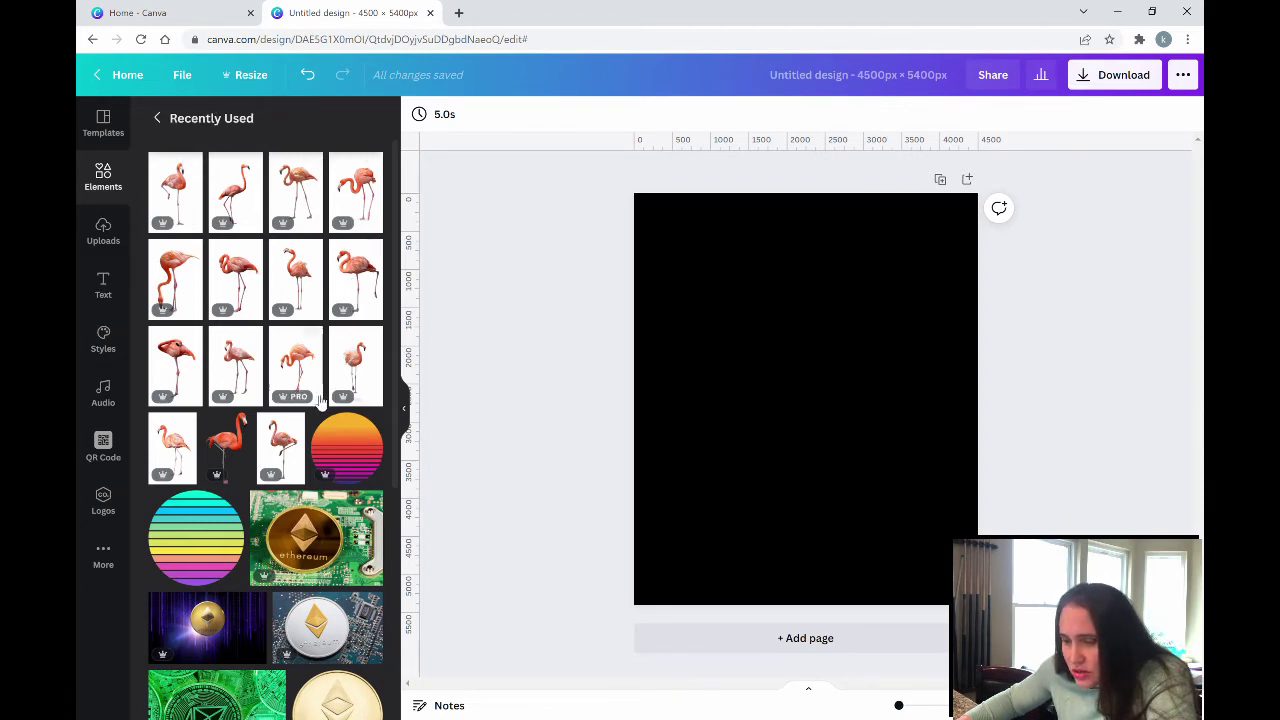
pyautogui.click(285, 447)
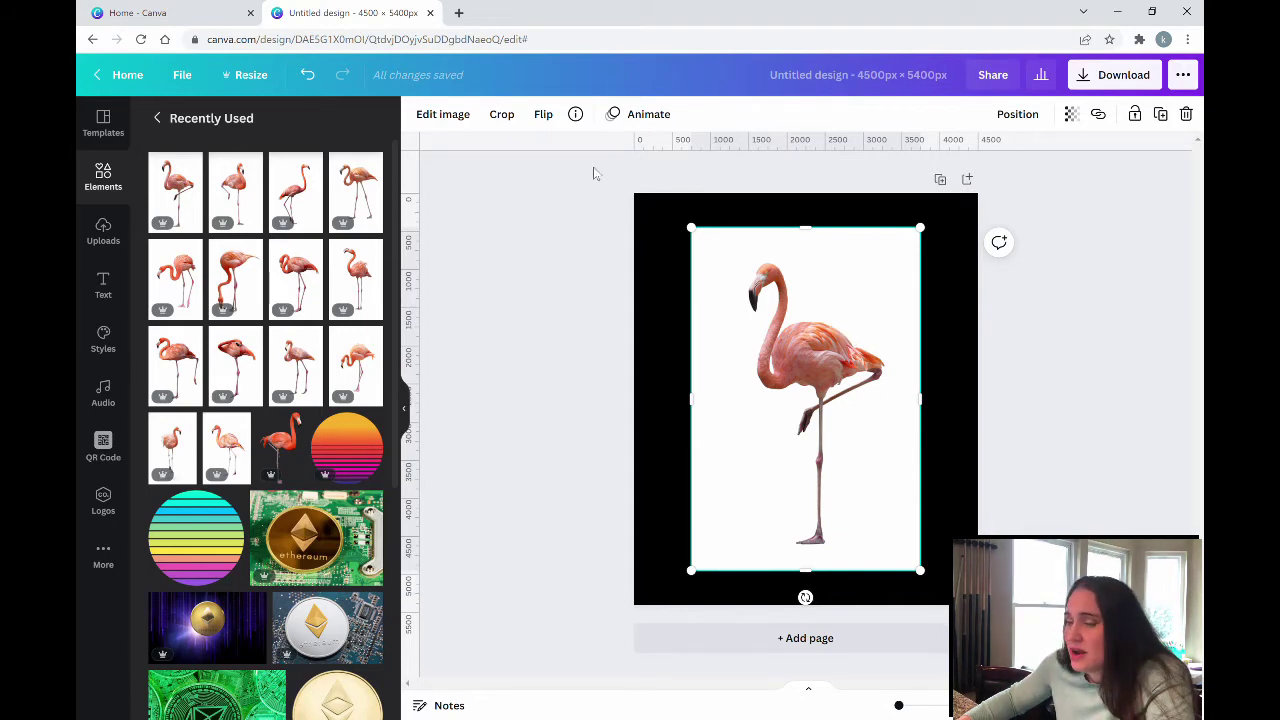
# - Show all ColorMix filter options in the flamingo's Edit image panel
pyautogui.click(463, 122)
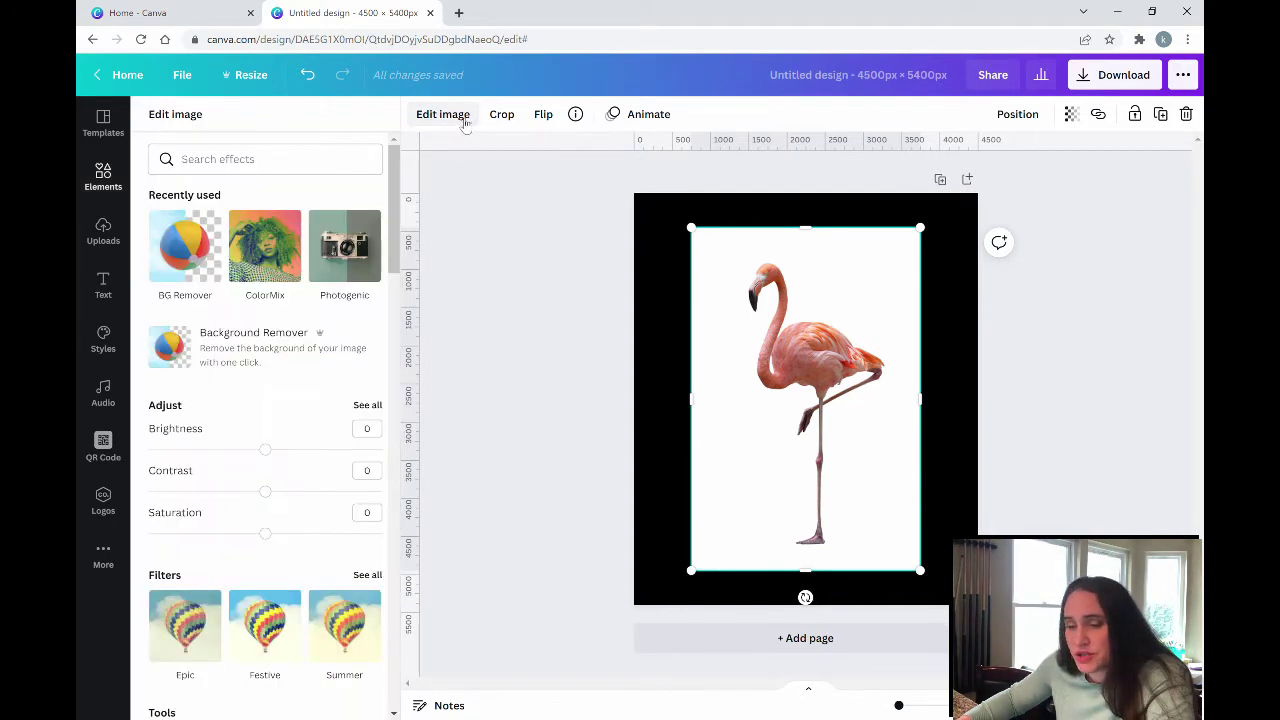
pyautogui.scroll(-3, 223, 300)
pyautogui.scroll(-7, 226, 307)
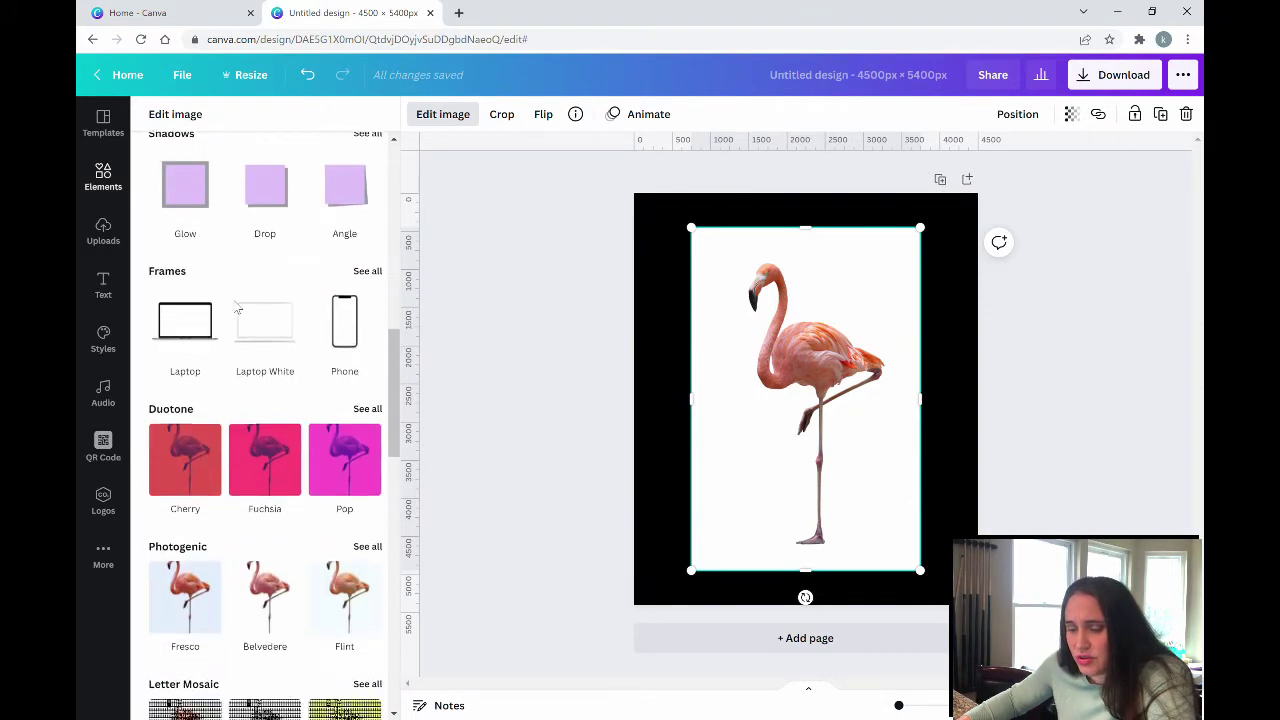
pyautogui.scroll(-7, 236, 310)
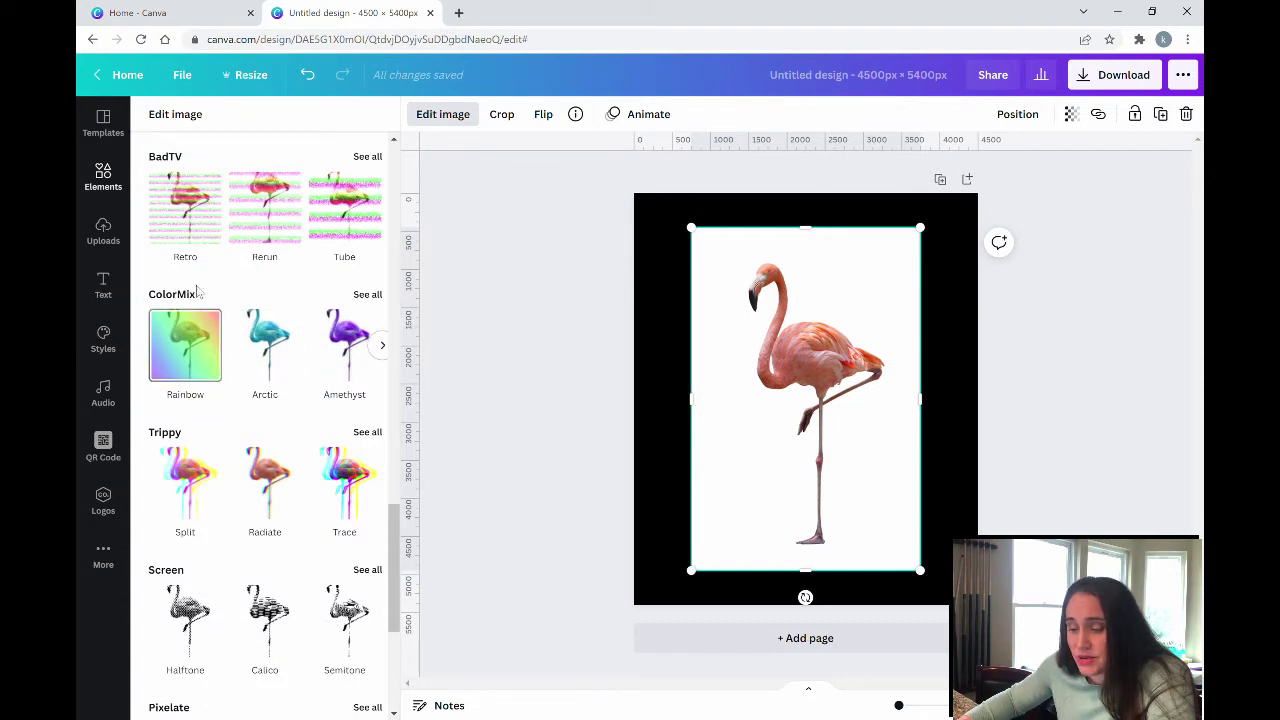
pyautogui.click(367, 294)
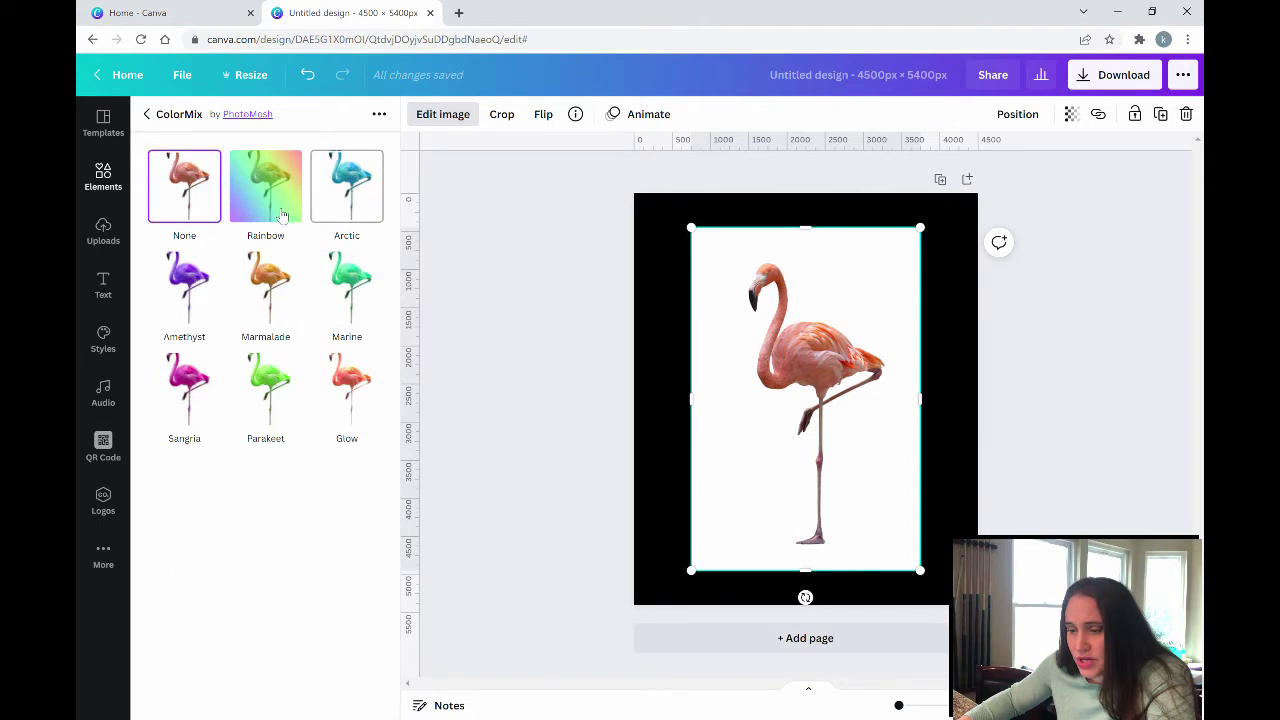
# - Preview Sangria, Amethyst, Marine and Arctic on the flamingo, settling on Rainbow
pyautogui.click(186, 392)
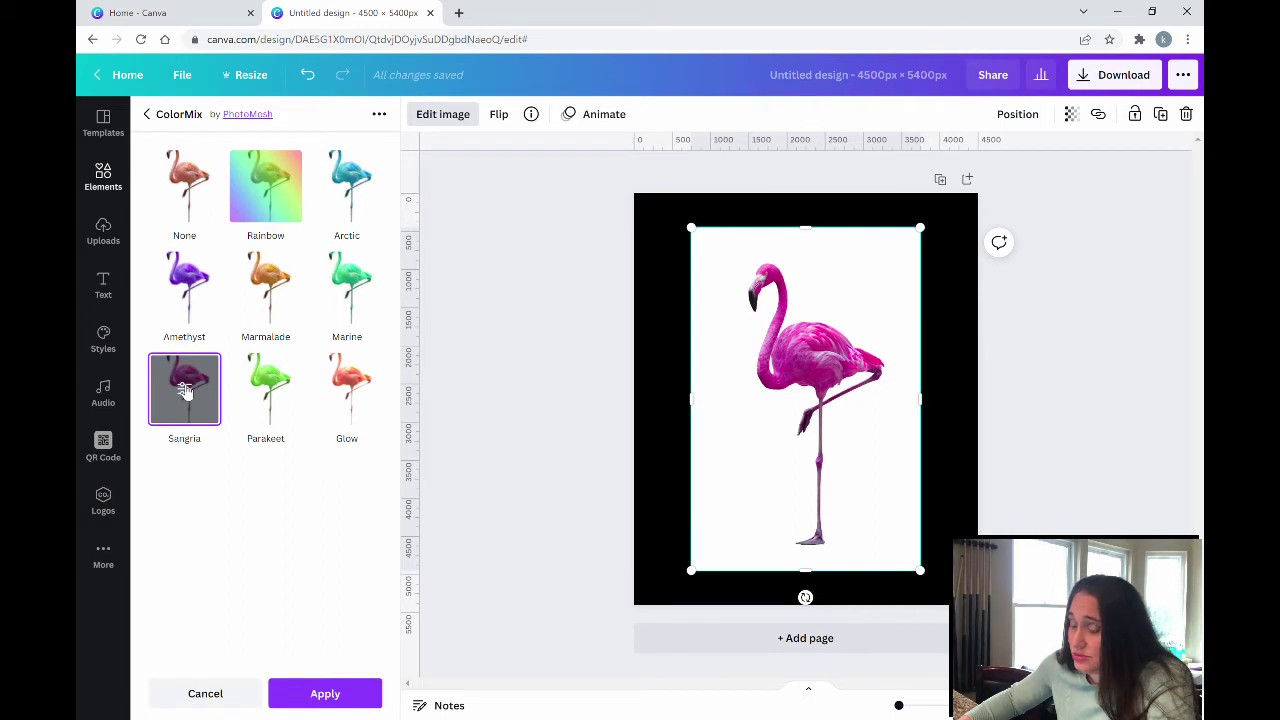
pyautogui.click(184, 288)
pyautogui.click(346, 287)
pyautogui.click(346, 200)
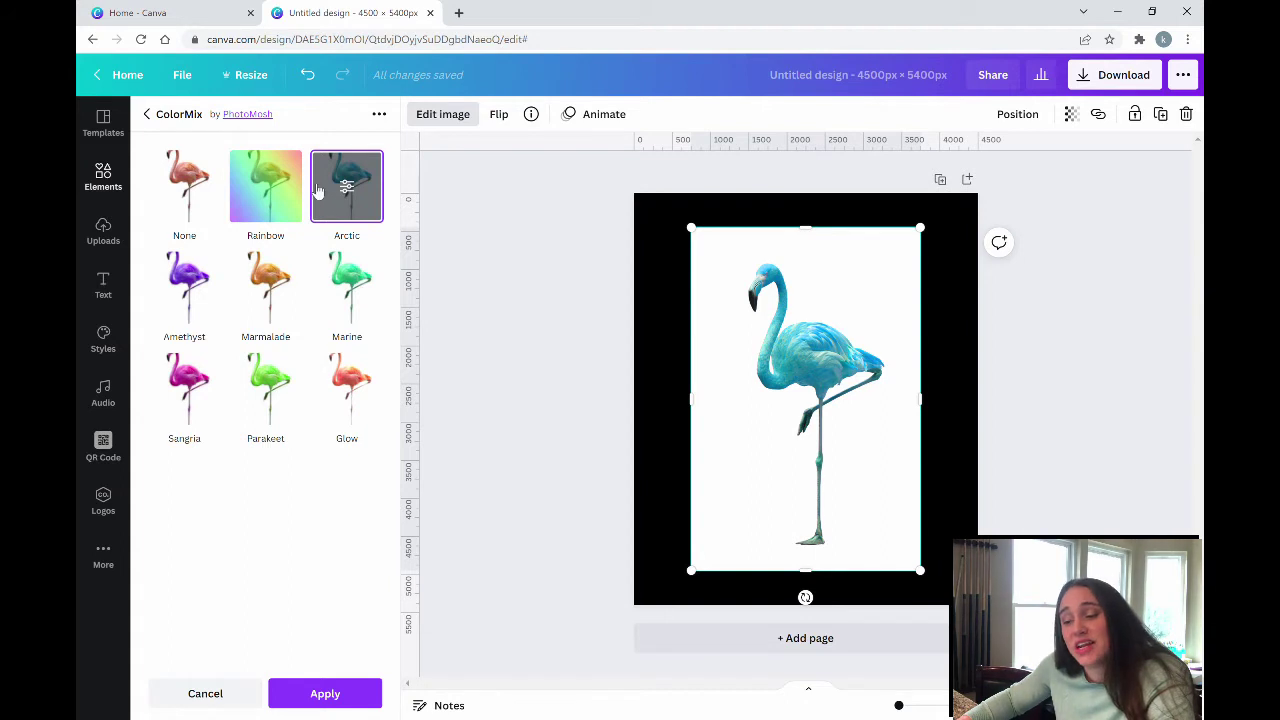
pyautogui.click(271, 190)
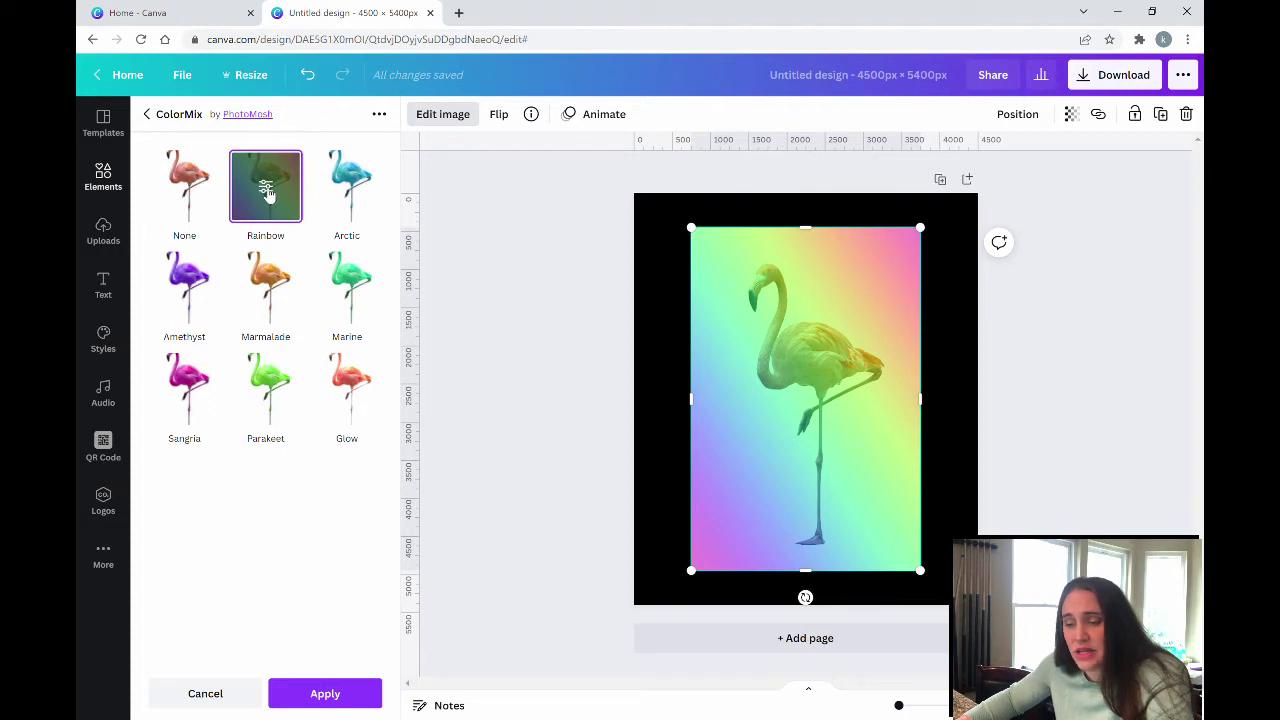
# - Set the Rainbow filter to offset 2 and amount about 0.76, then apply it
pyautogui.click(266, 190)
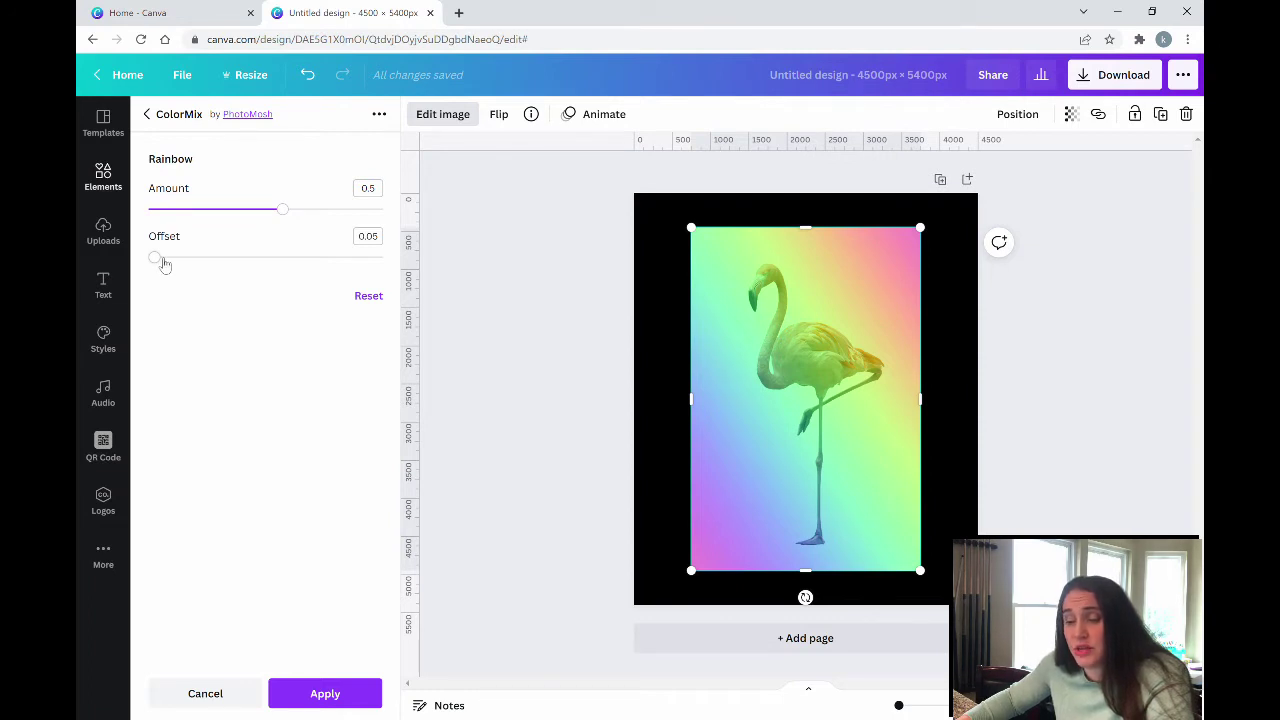
pyautogui.moveTo(160, 260); pyautogui.dragTo(393, 278)
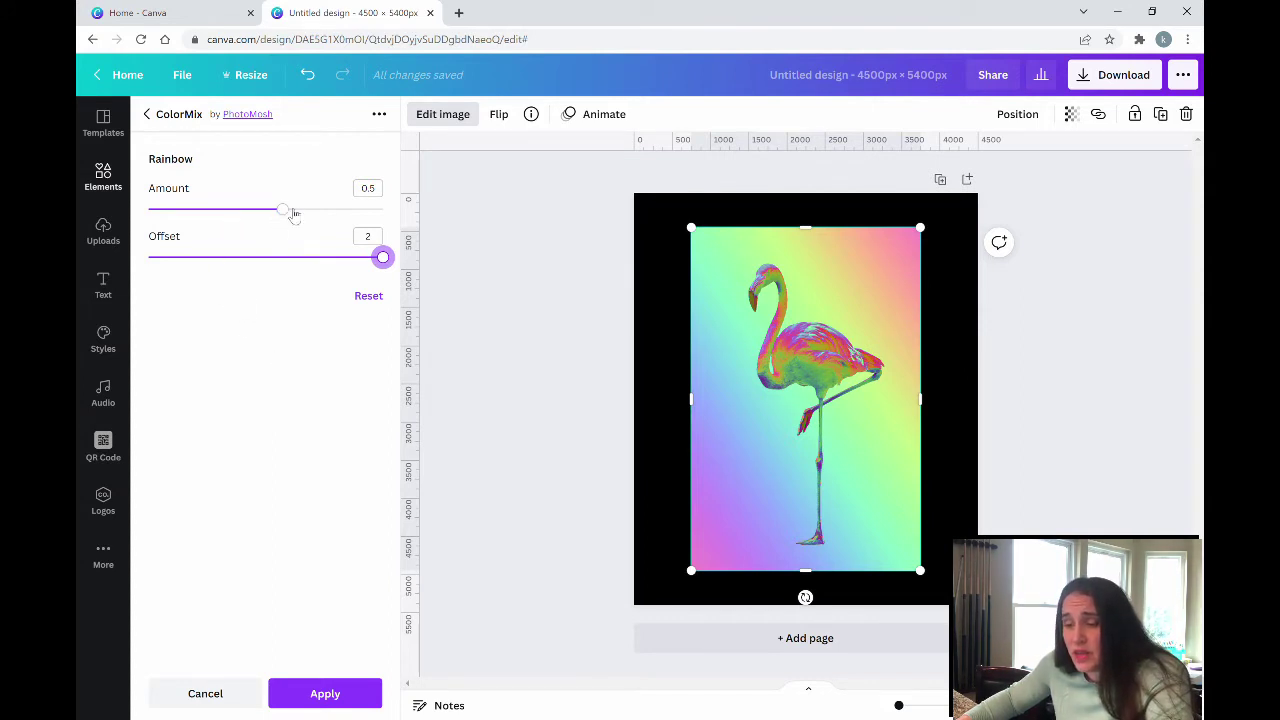
pyautogui.moveTo(284, 211); pyautogui.dragTo(416, 225)
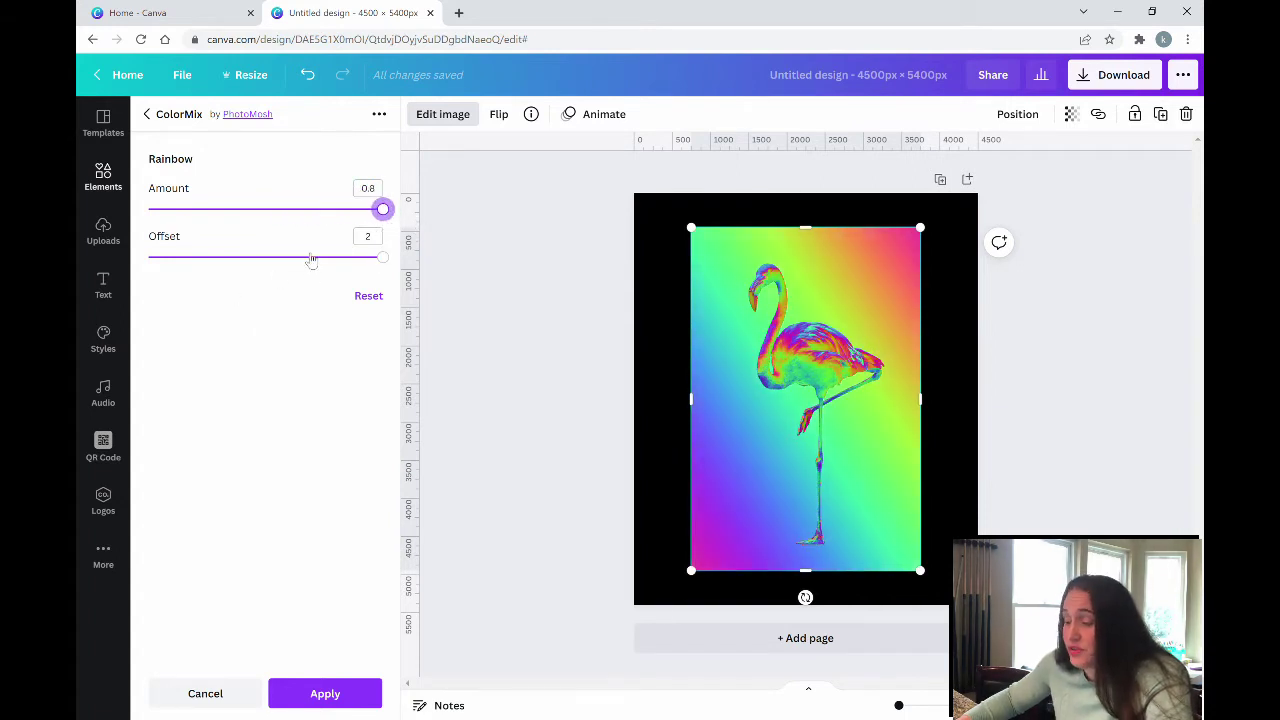
pyautogui.moveTo(385, 215); pyautogui.dragTo(362, 247)
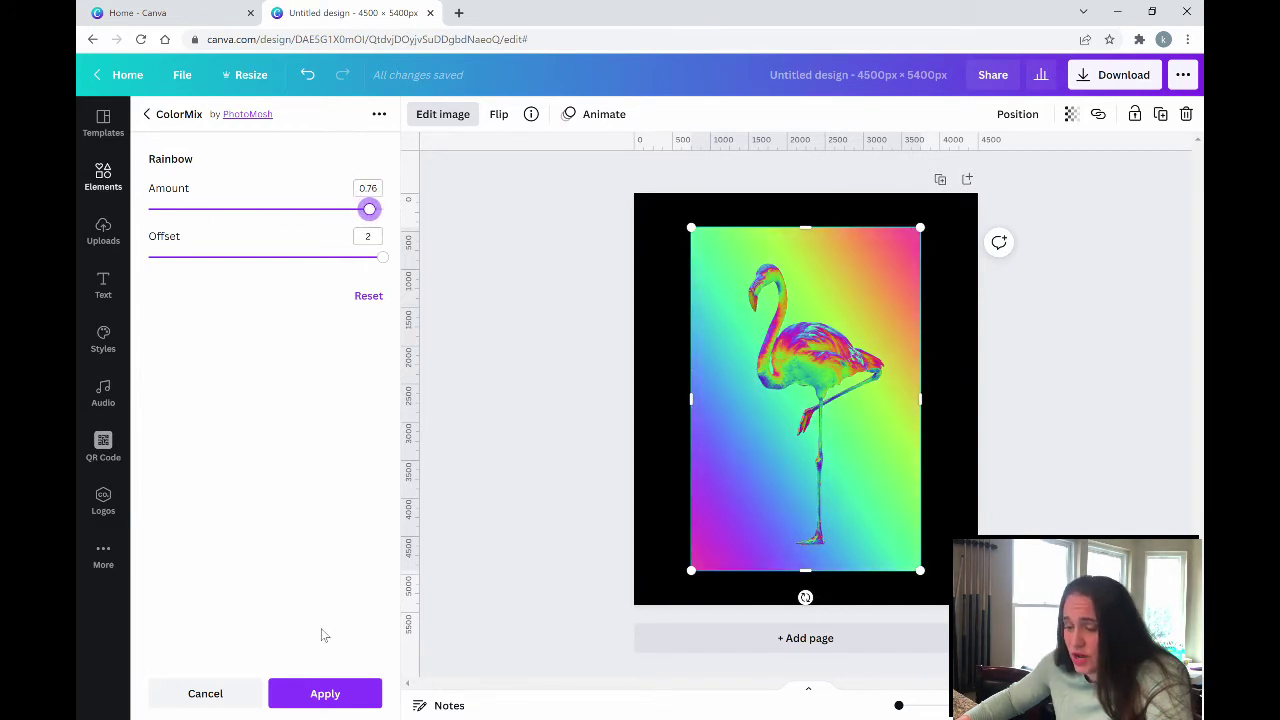
pyautogui.click(334, 698)
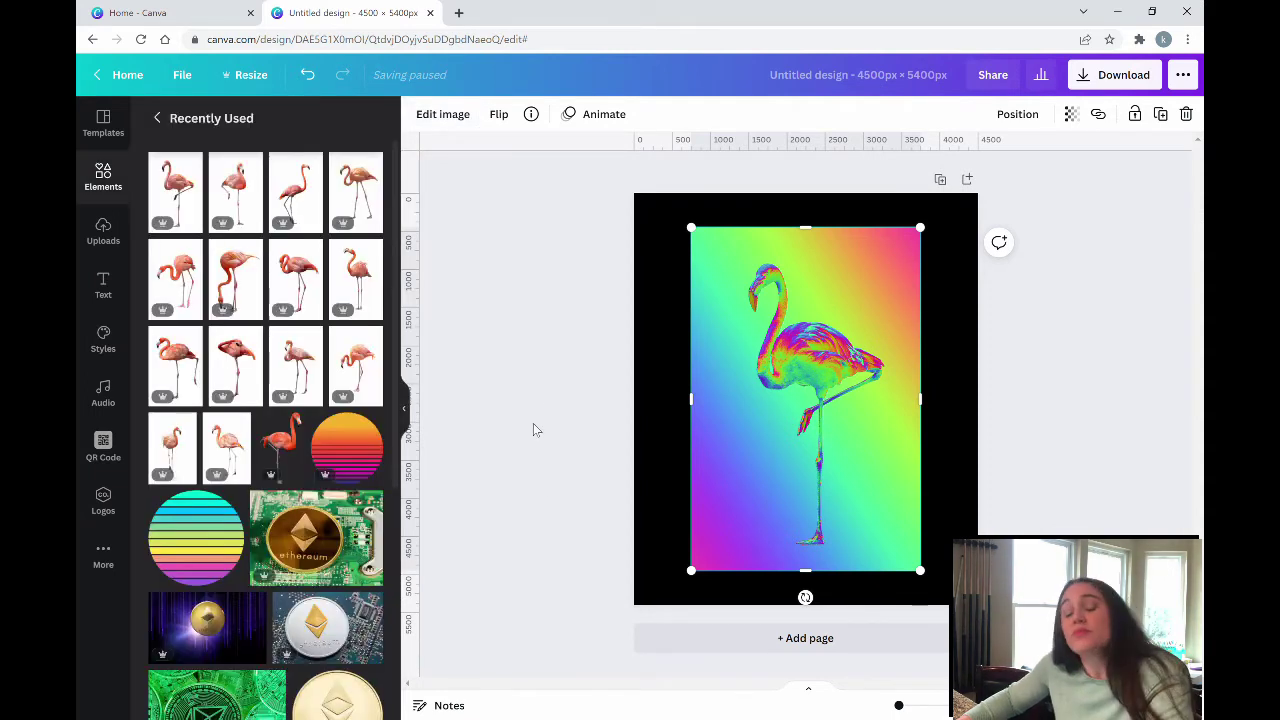
# - Remove the rainbow flamingo's background with BG Remover
pyautogui.click(535, 420)
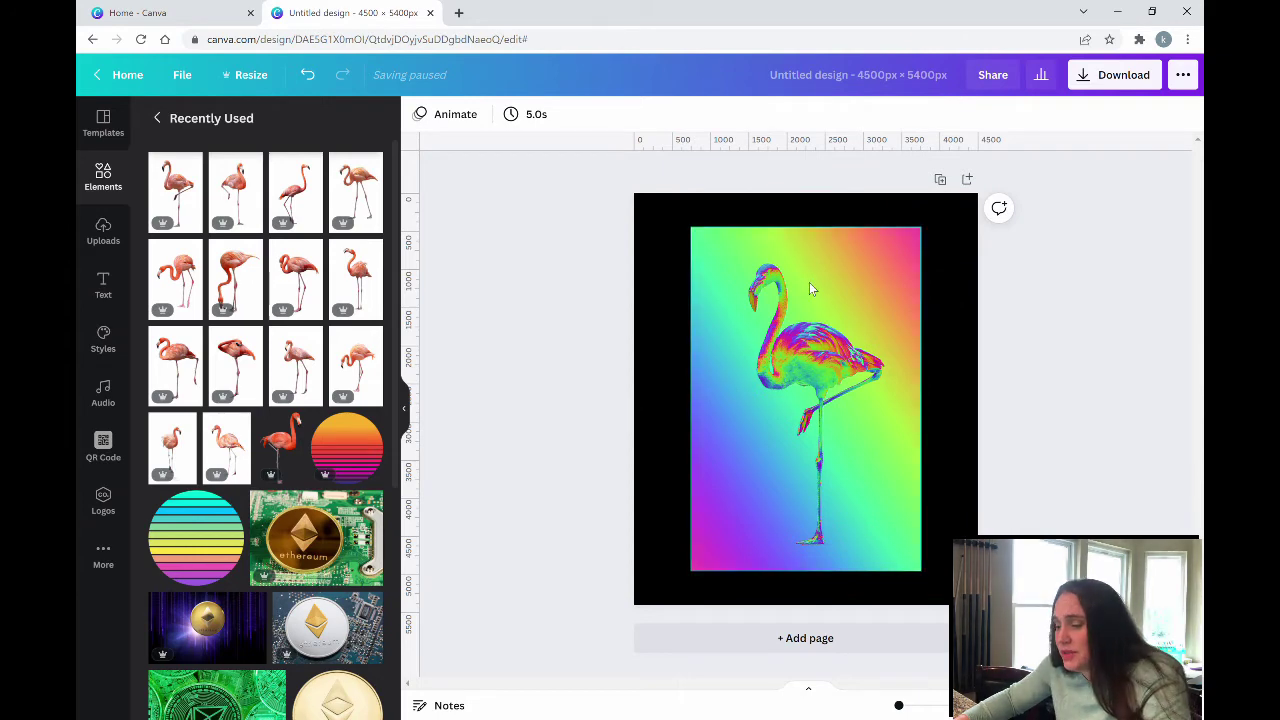
pyautogui.click(959, 429)
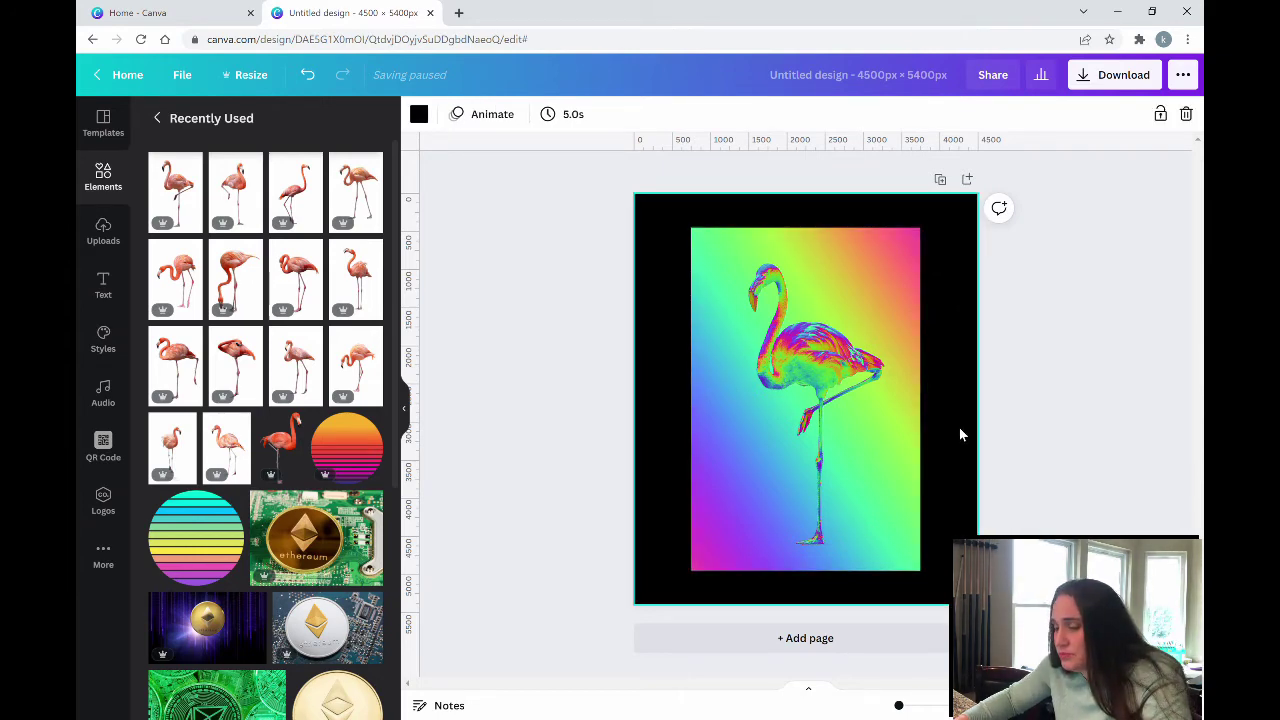
pyautogui.click(772, 438)
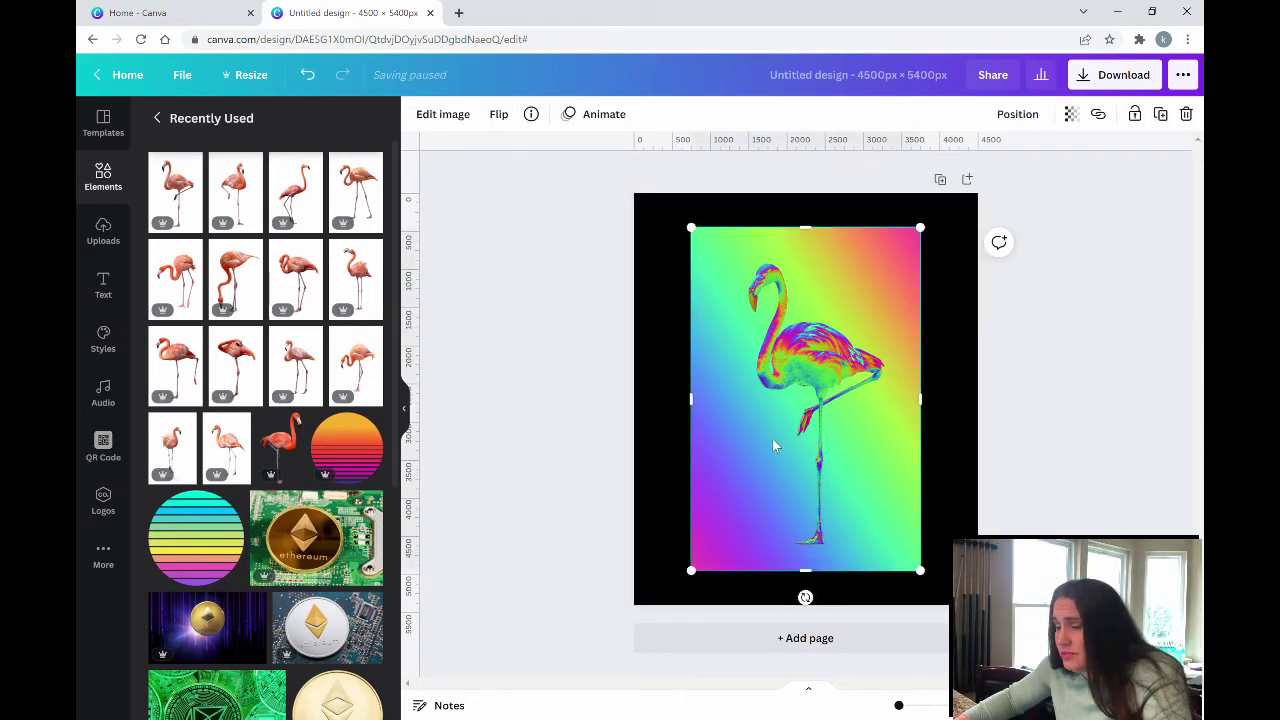
pyautogui.click(445, 114)
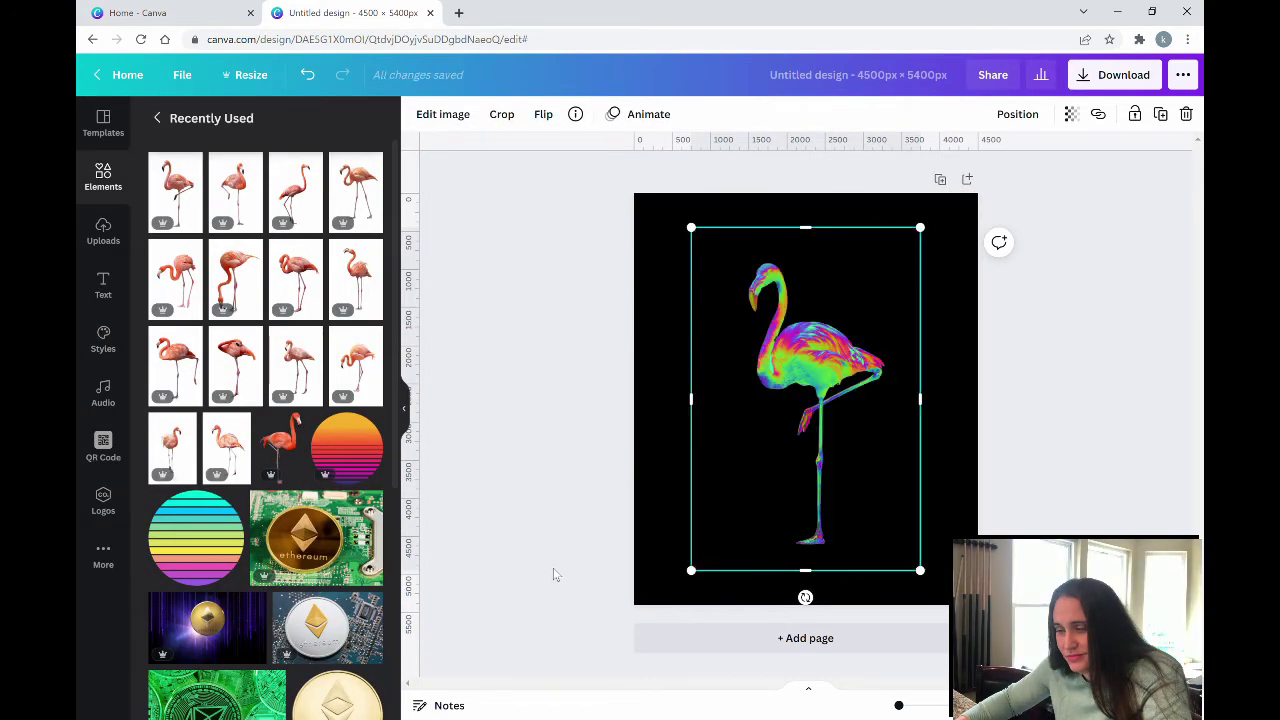
# - Shrink the cut-out flamingo to about 1,856 × 2,786 px and move it to the top right
pyautogui.click(573, 511)
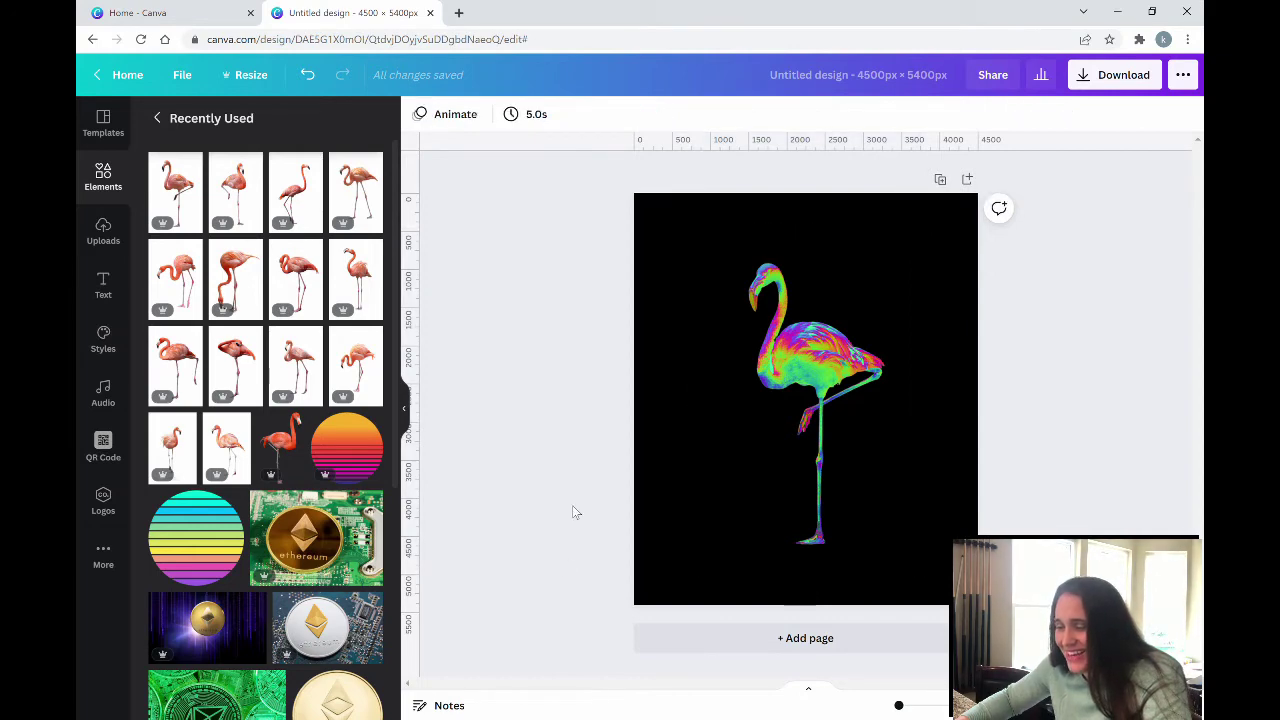
pyautogui.click(763, 495)
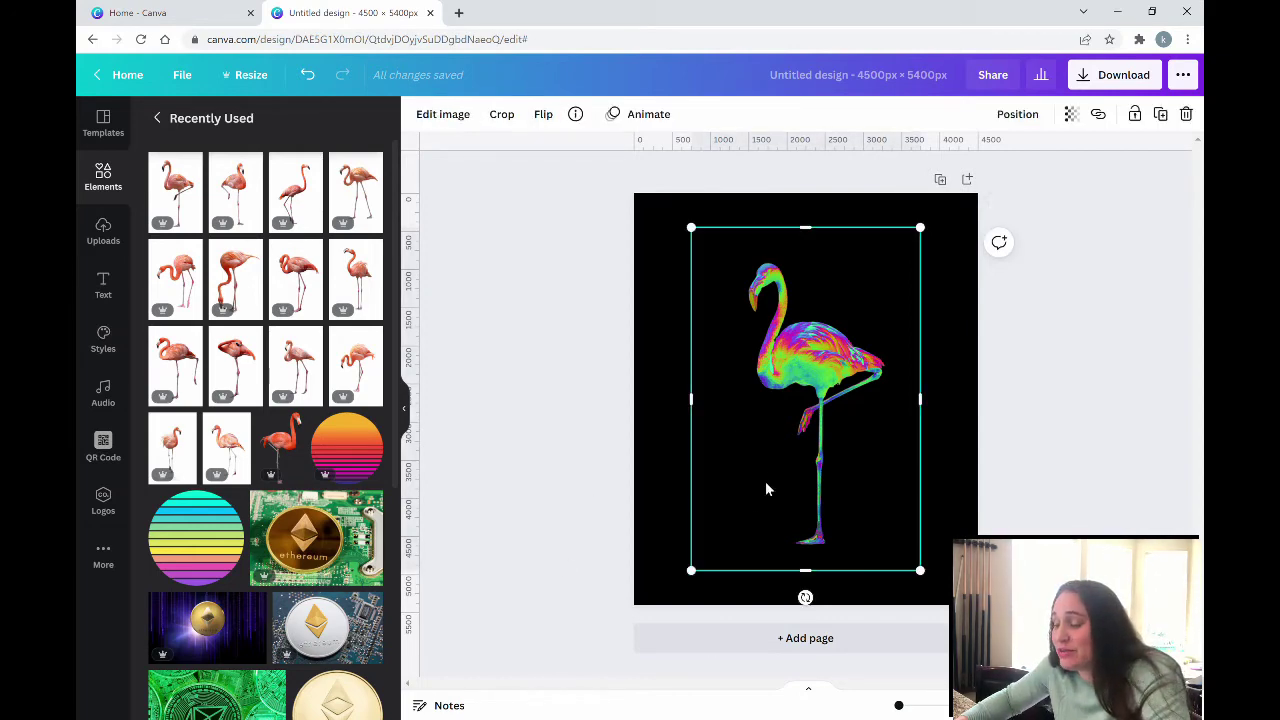
pyautogui.moveTo(694, 572); pyautogui.dragTo(813, 464)
pyautogui.moveTo(840, 400); pyautogui.dragTo(890, 363)
pyautogui.click(884, 496)
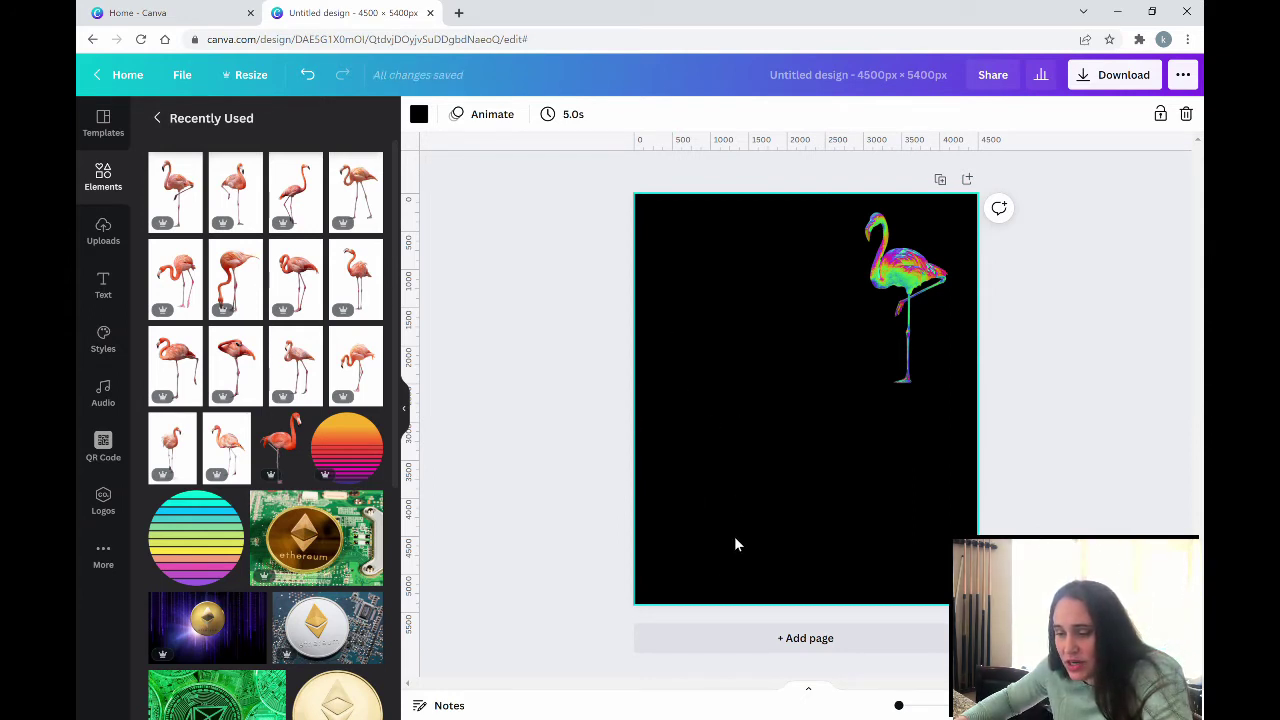
# - Add a second flamingo photo from Recently Used and show its Photogenic filter presets
pyautogui.click(172, 443)
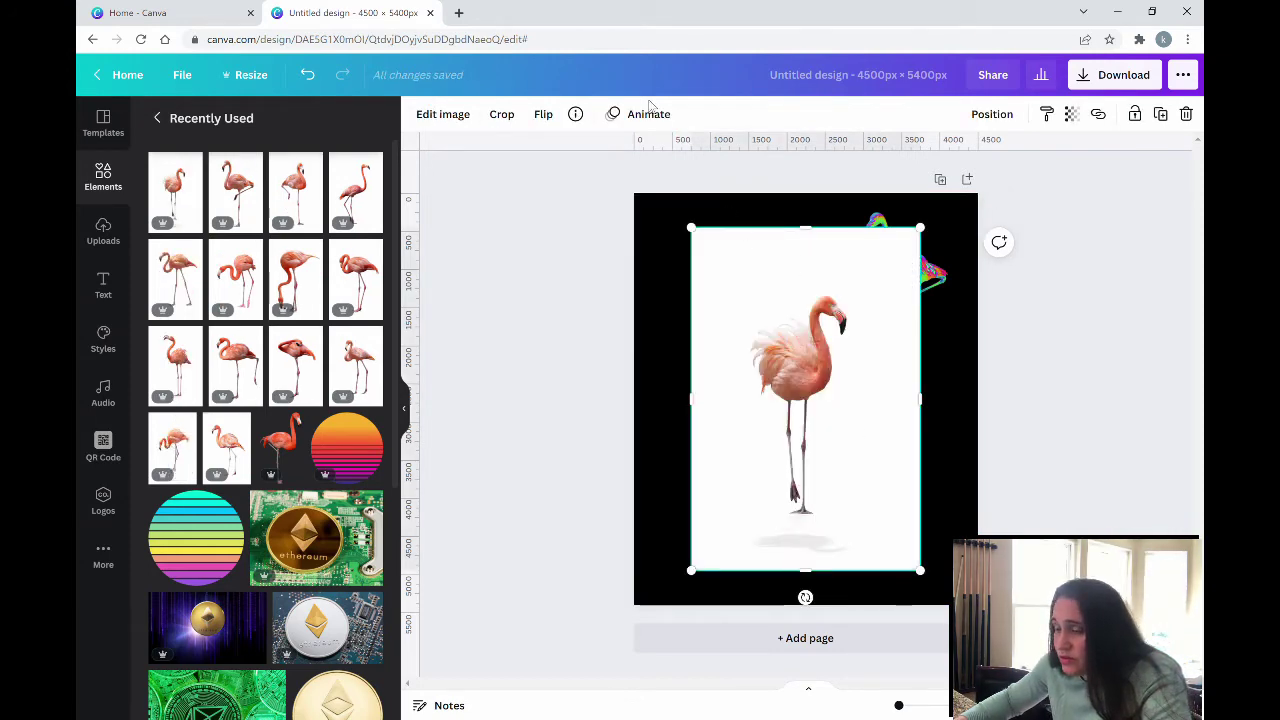
pyautogui.click(459, 129)
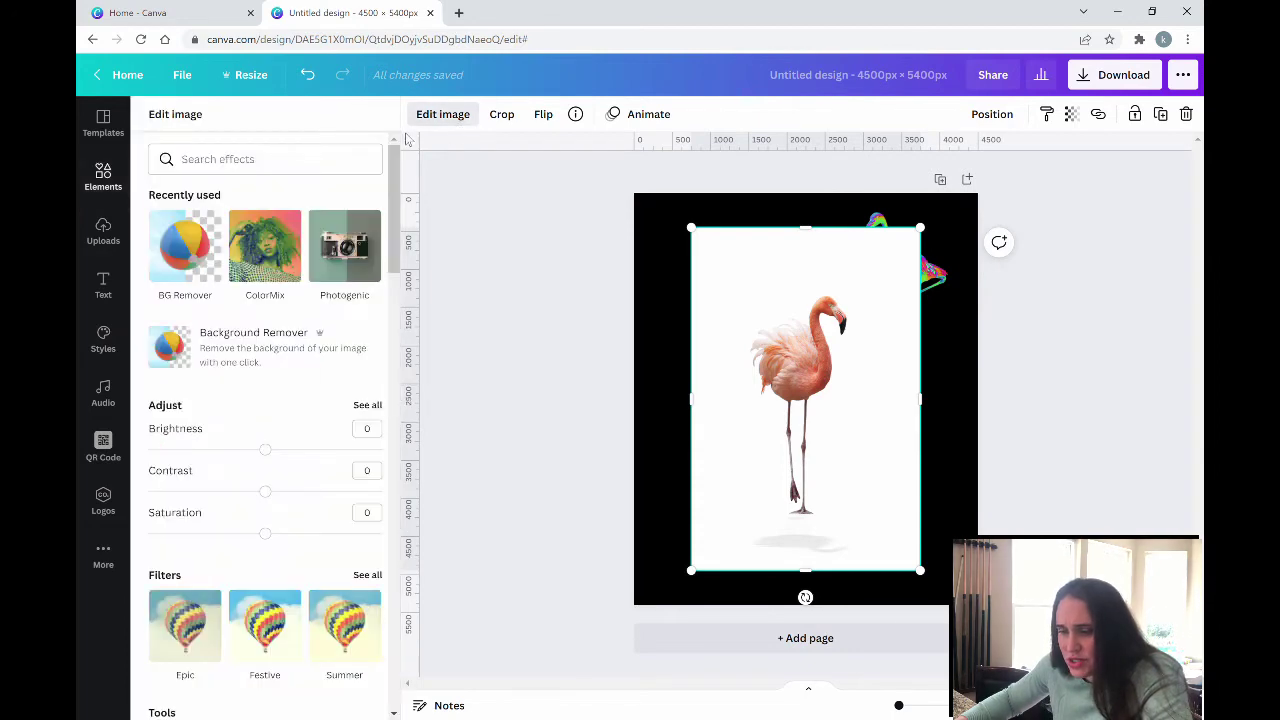
pyautogui.click(345, 250)
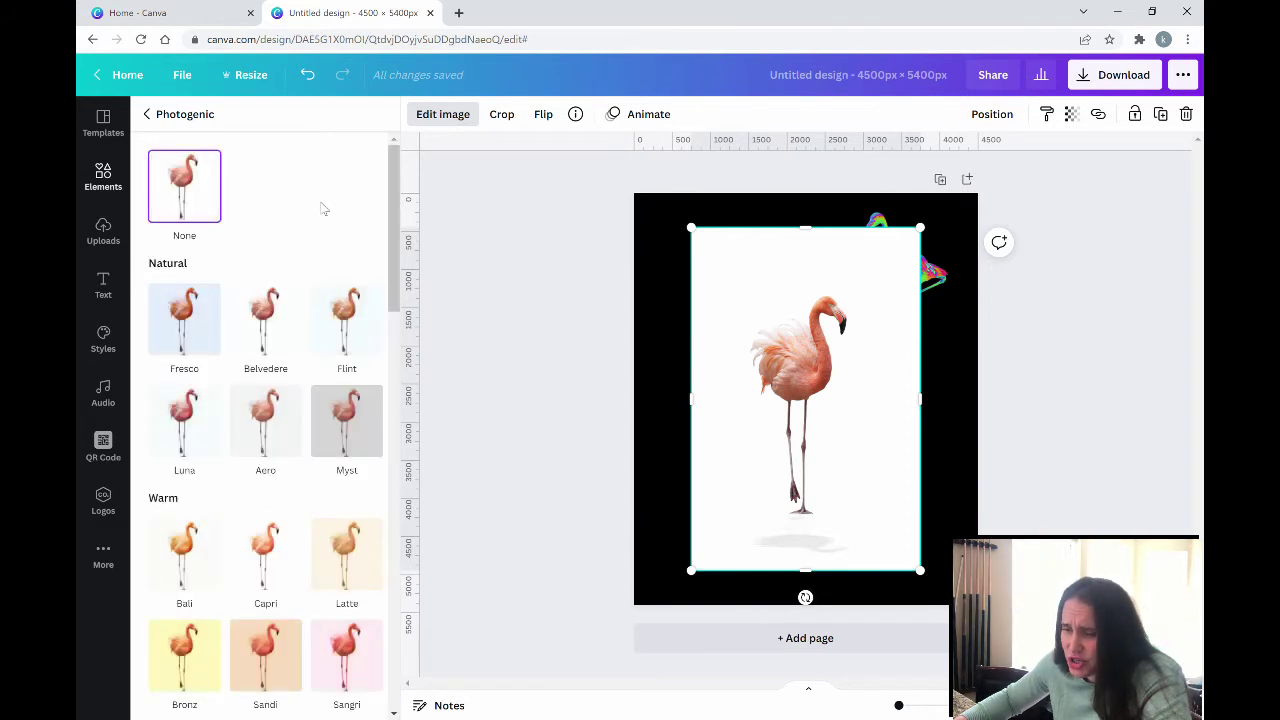
# - Apply the Photogenic Outrun filter from the Color Pop presets to the second flamingo
pyautogui.scroll(-3, 323, 205)
pyautogui.scroll(-4, 325, 208)
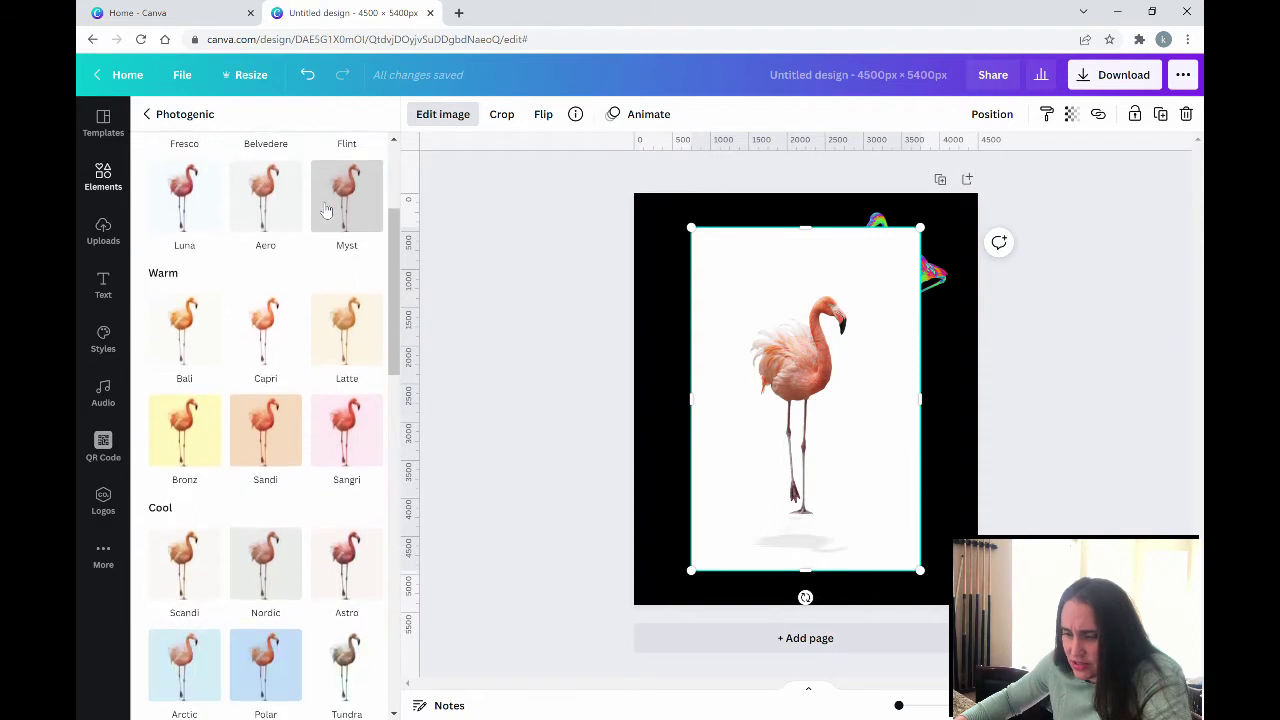
pyautogui.scroll(-5, 322, 207)
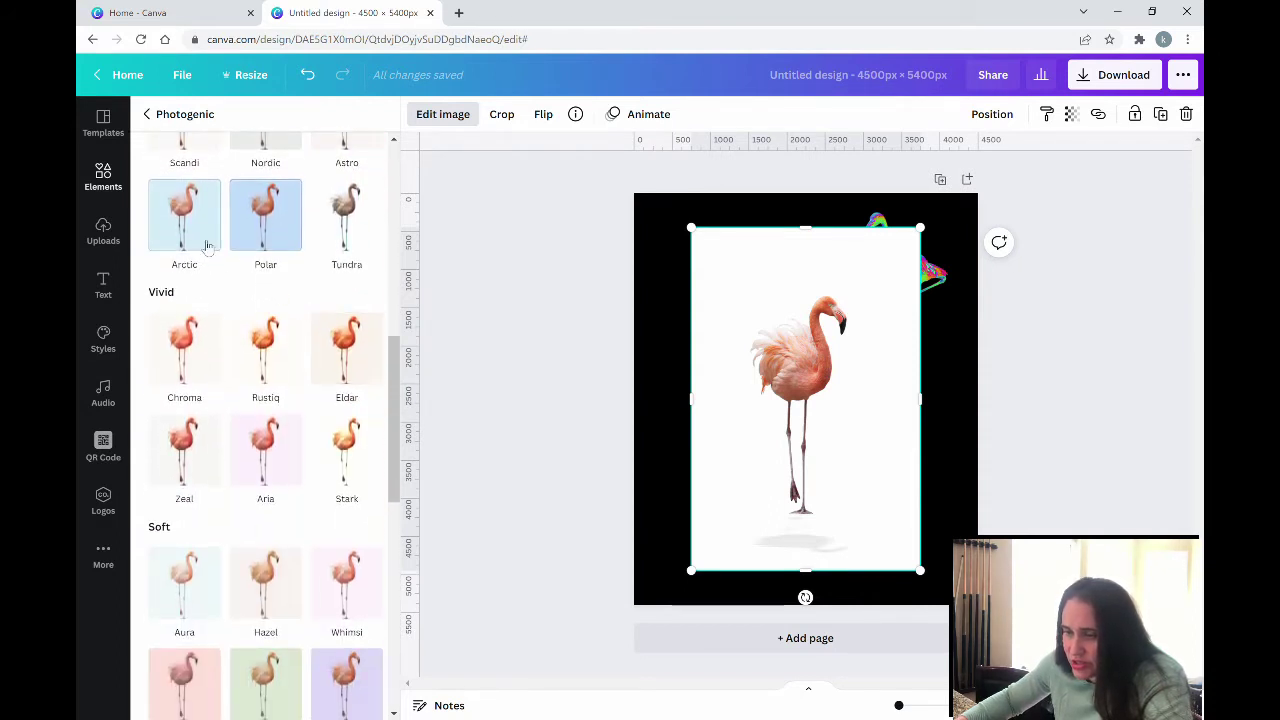
pyautogui.scroll(-2, 200, 360)
pyautogui.scroll(-2, 193, 401)
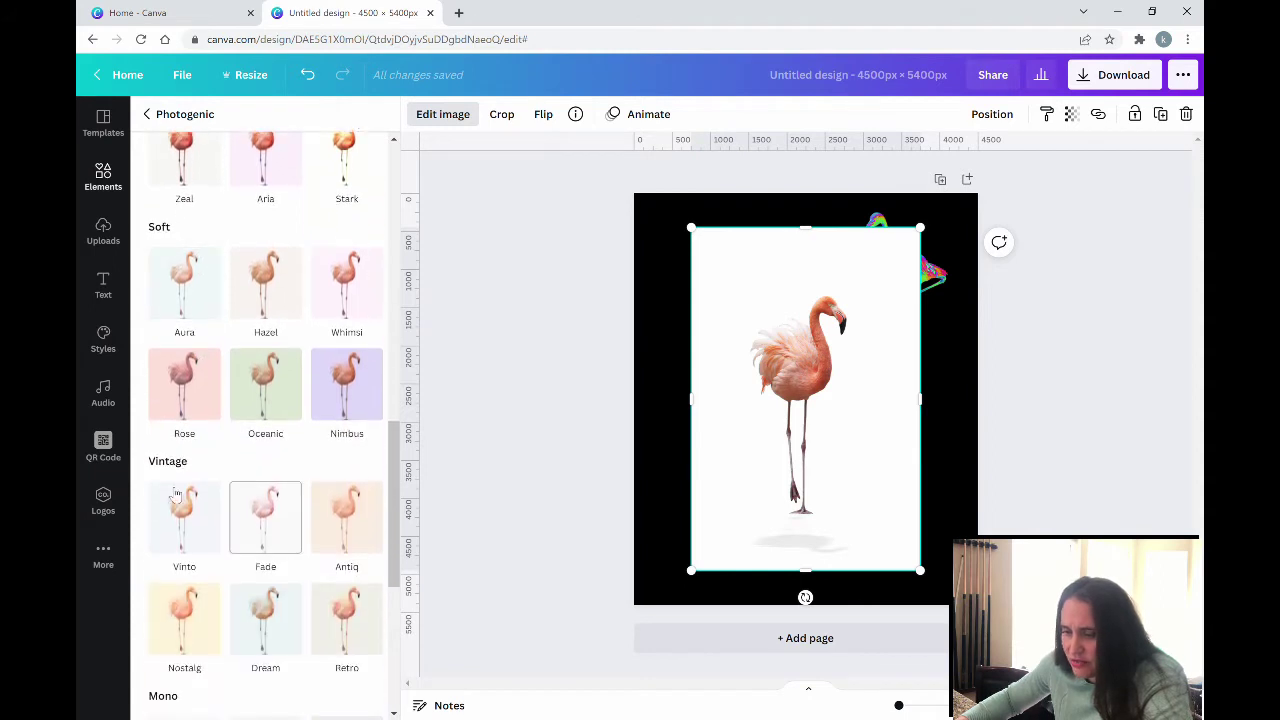
pyautogui.scroll(-1, 214, 463)
pyautogui.scroll(-2, 230, 262)
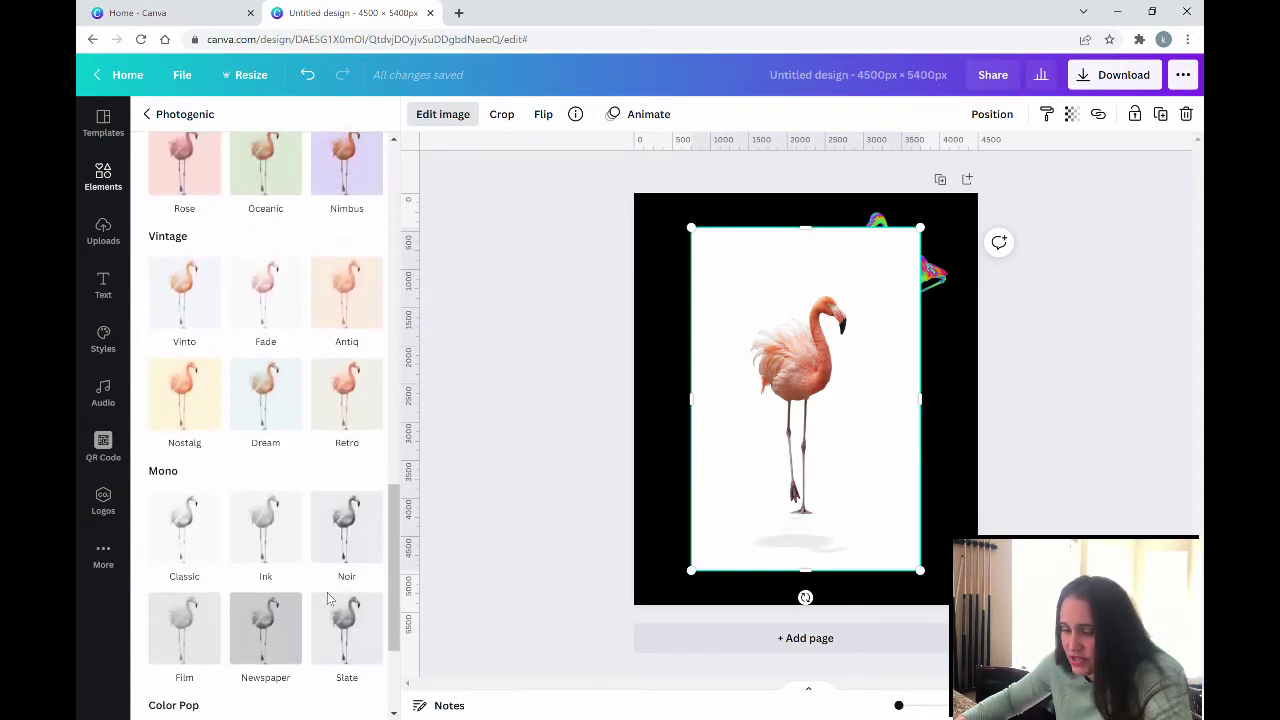
pyautogui.scroll(-3, 270, 440)
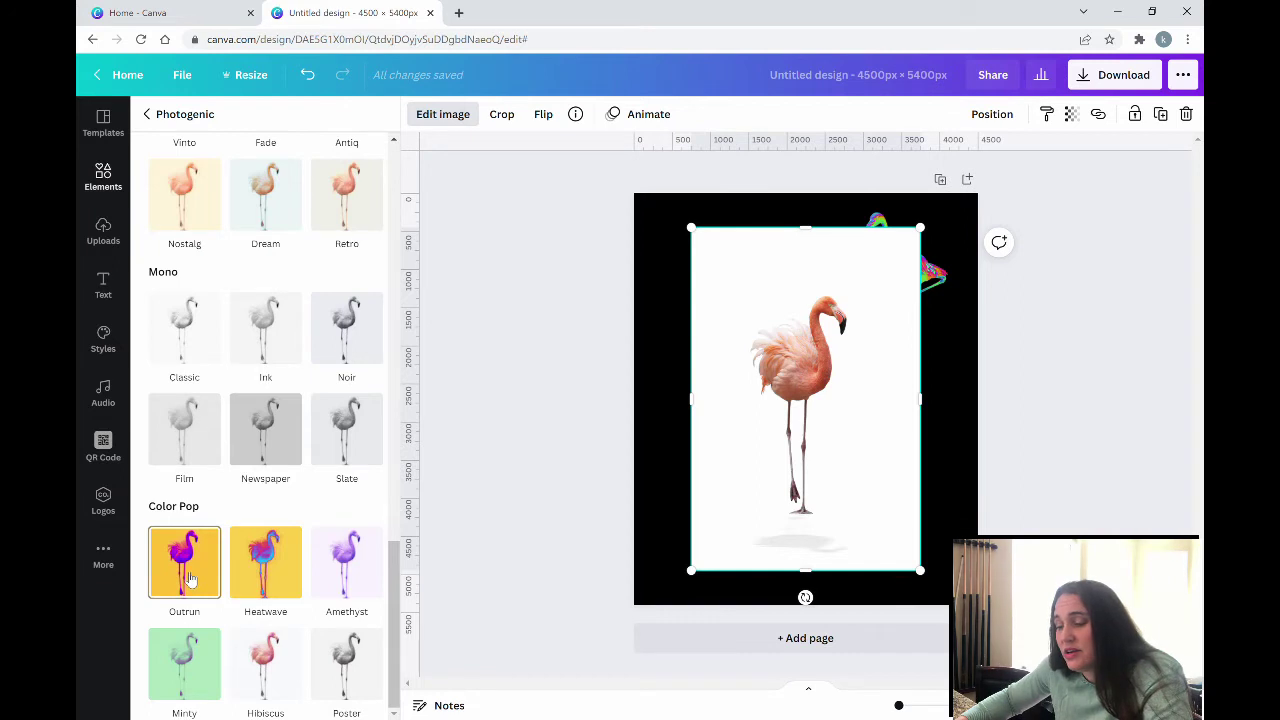
pyautogui.click(185, 573)
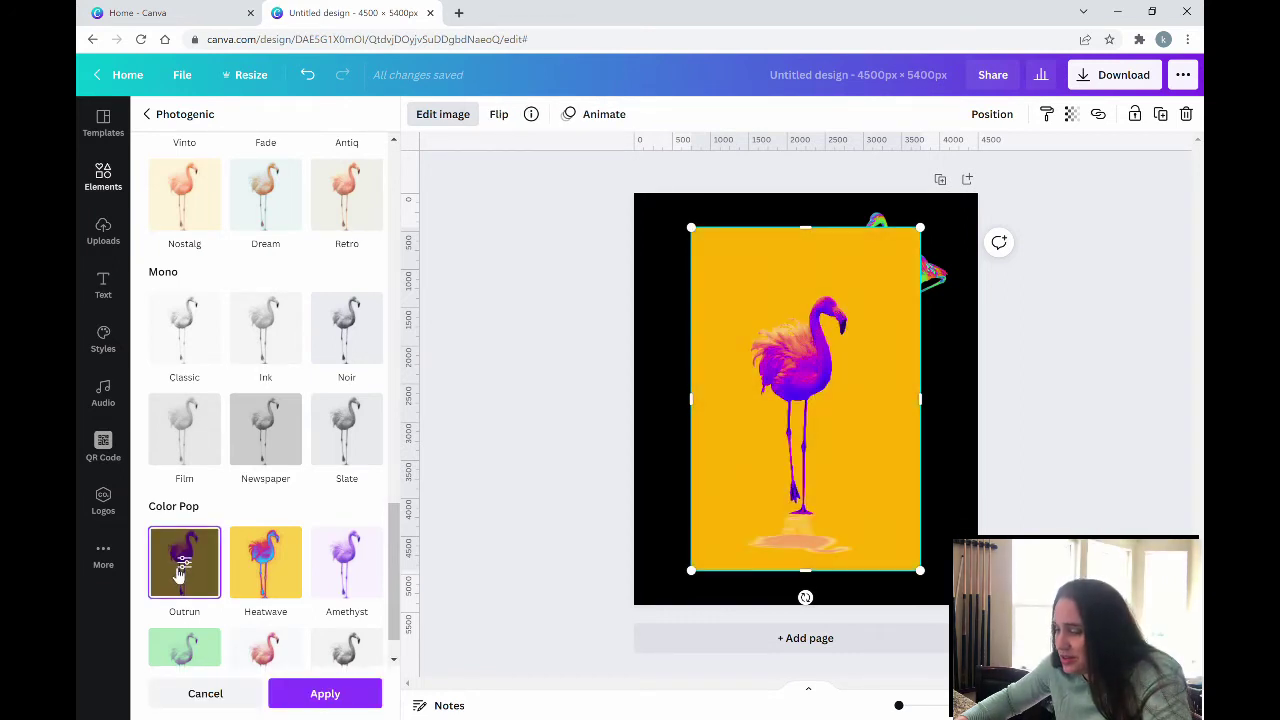
# - Set the Outrun filter intensity to 1 and apply it
pyautogui.click(186, 566)
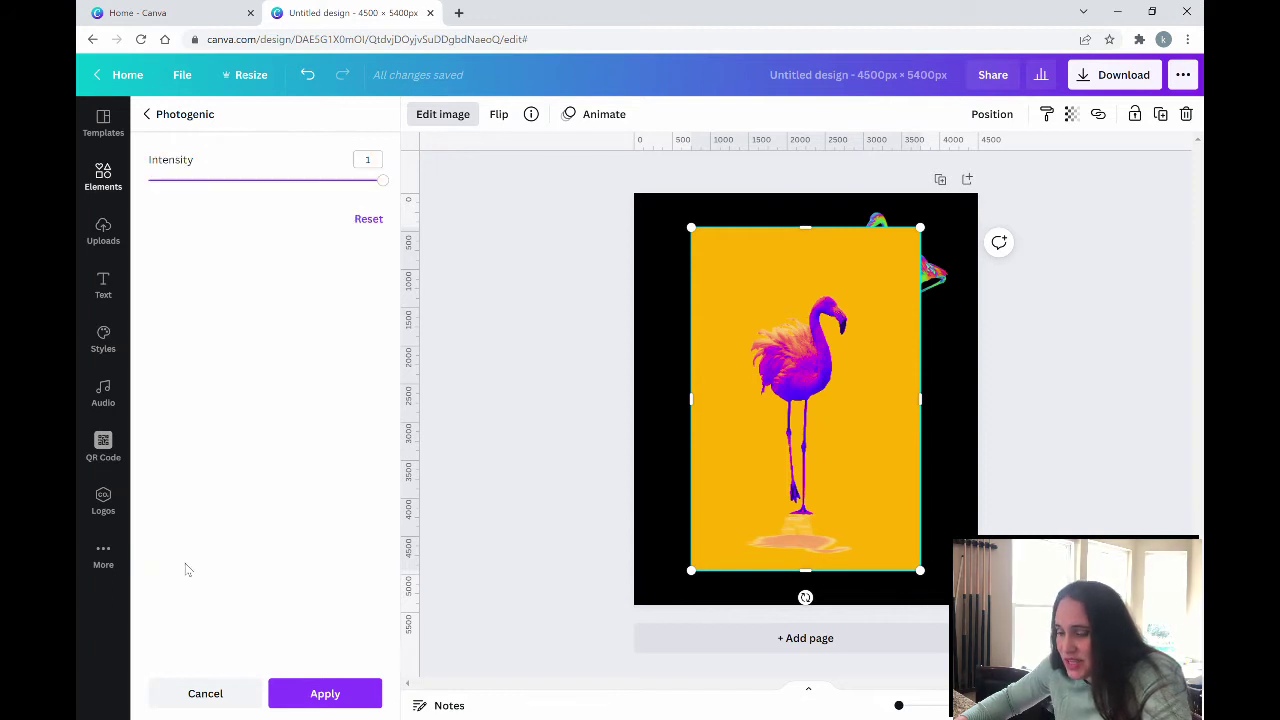
pyautogui.moveTo(390, 187); pyautogui.dragTo(428, 210)
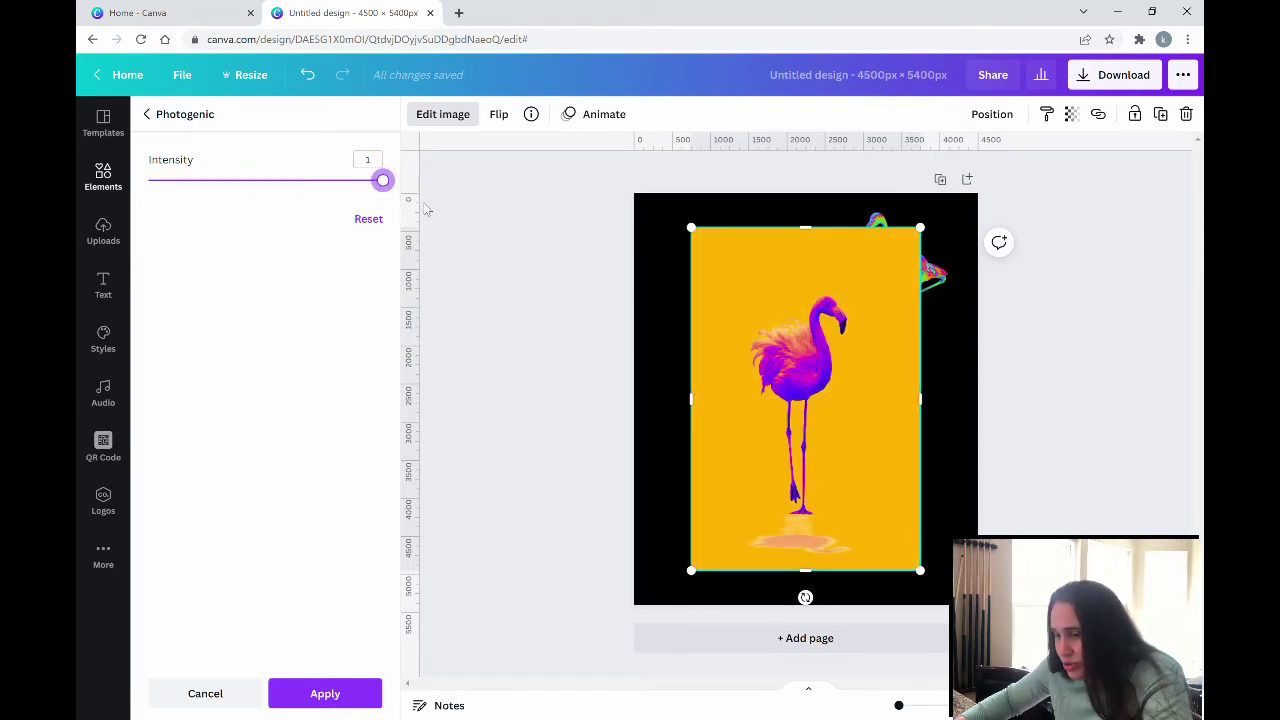
pyautogui.click(313, 694)
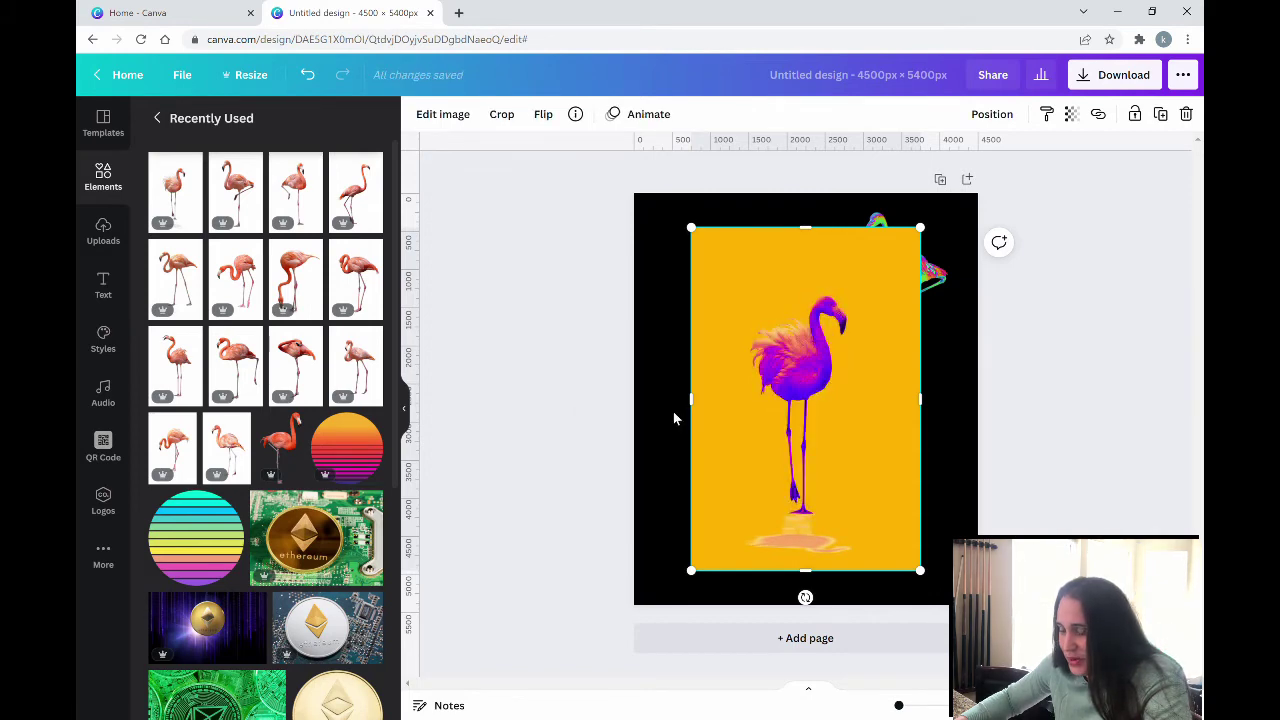
# - Shrink the purple flamingo and remove its yellow background with Background Remover
pyautogui.moveTo(928, 588); pyautogui.dragTo(838, 448)
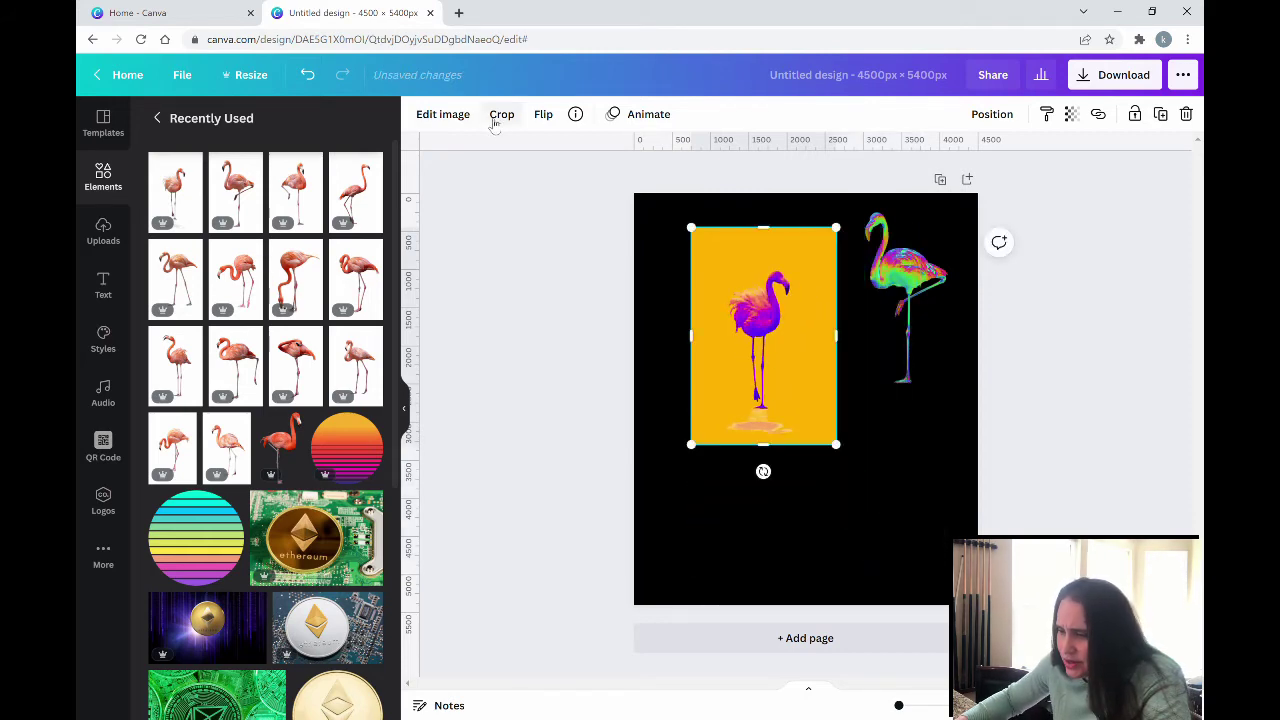
pyautogui.click(447, 118)
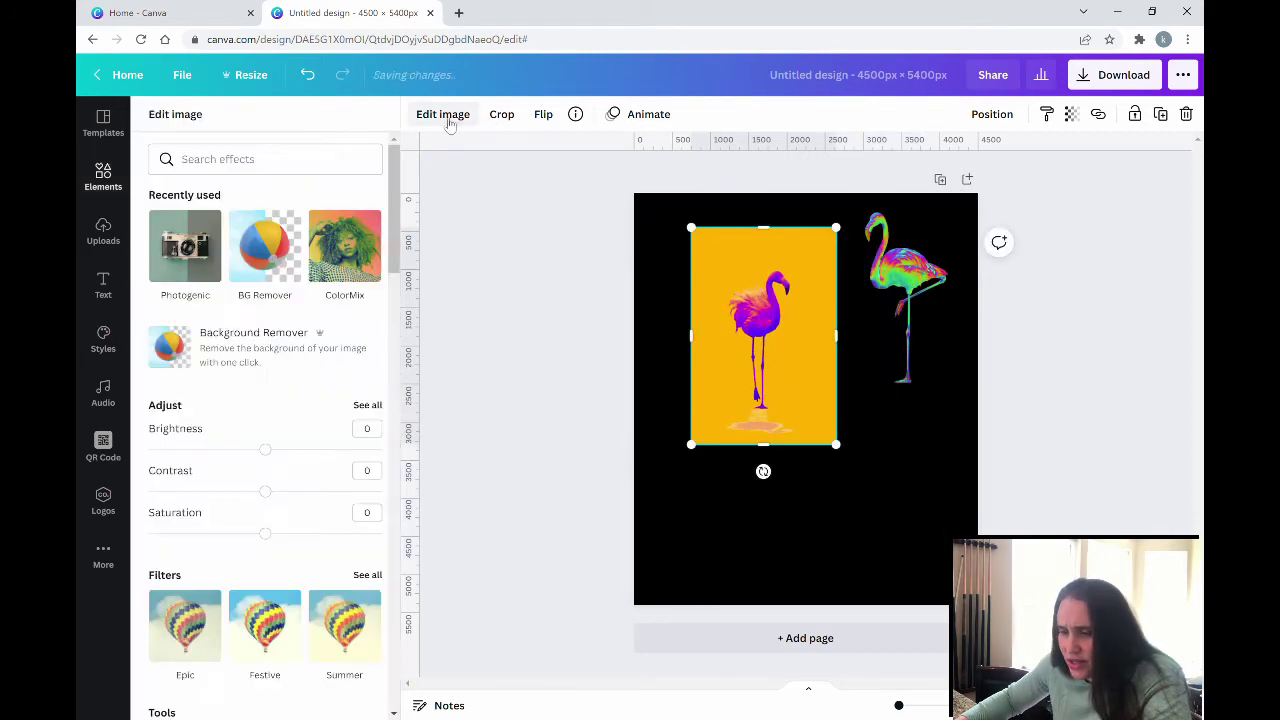
pyautogui.click(168, 353)
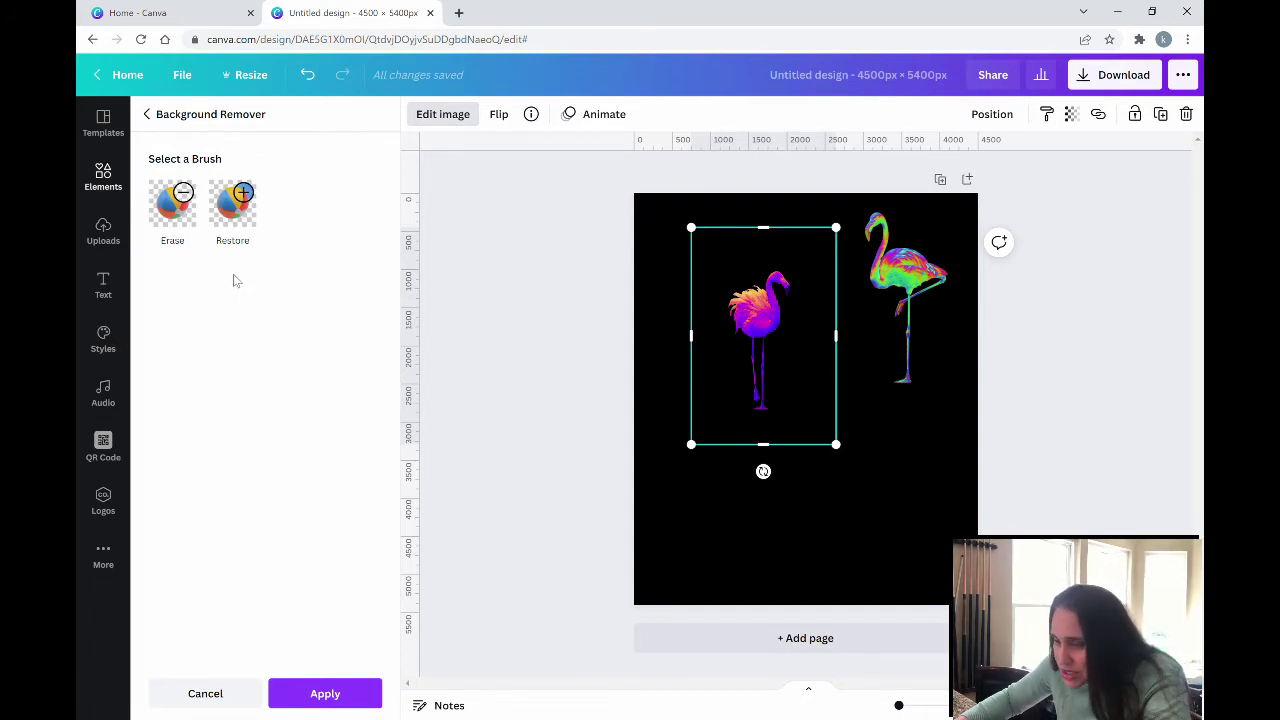
pyautogui.click(328, 691)
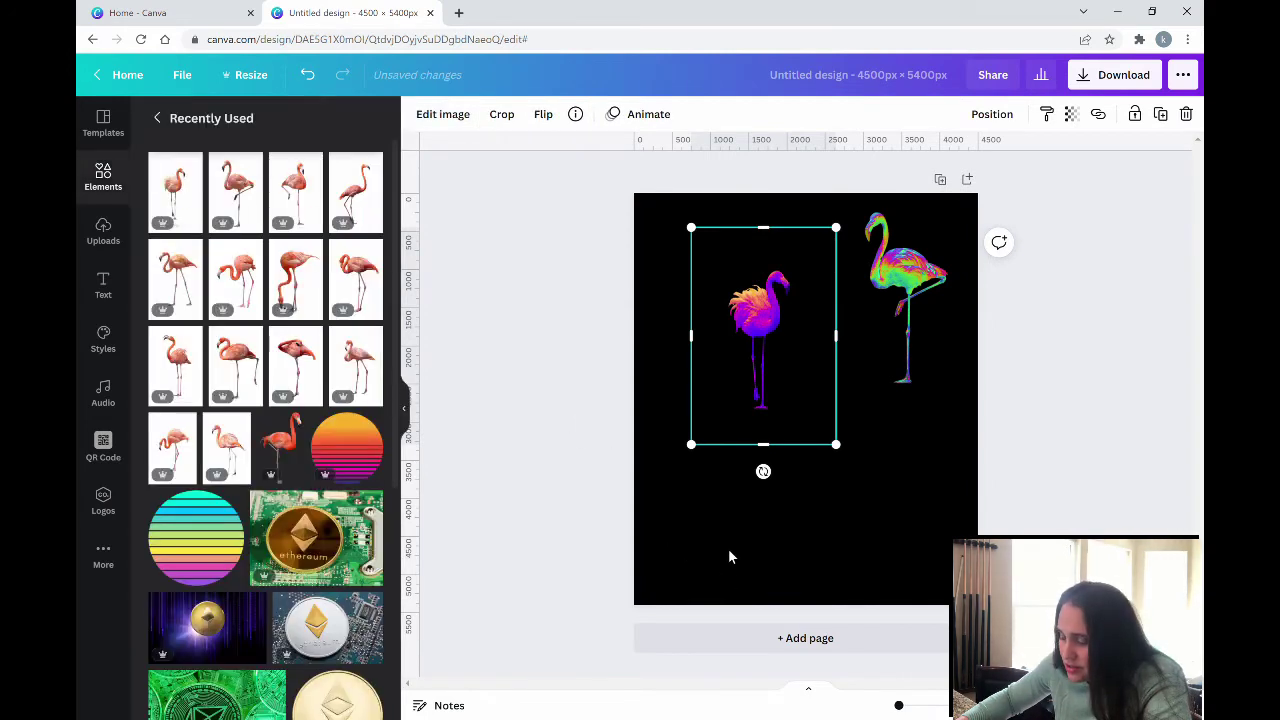
# - Move the purple flamingo beside the rainbow flamingo at the upper right
pyautogui.click(729, 556)
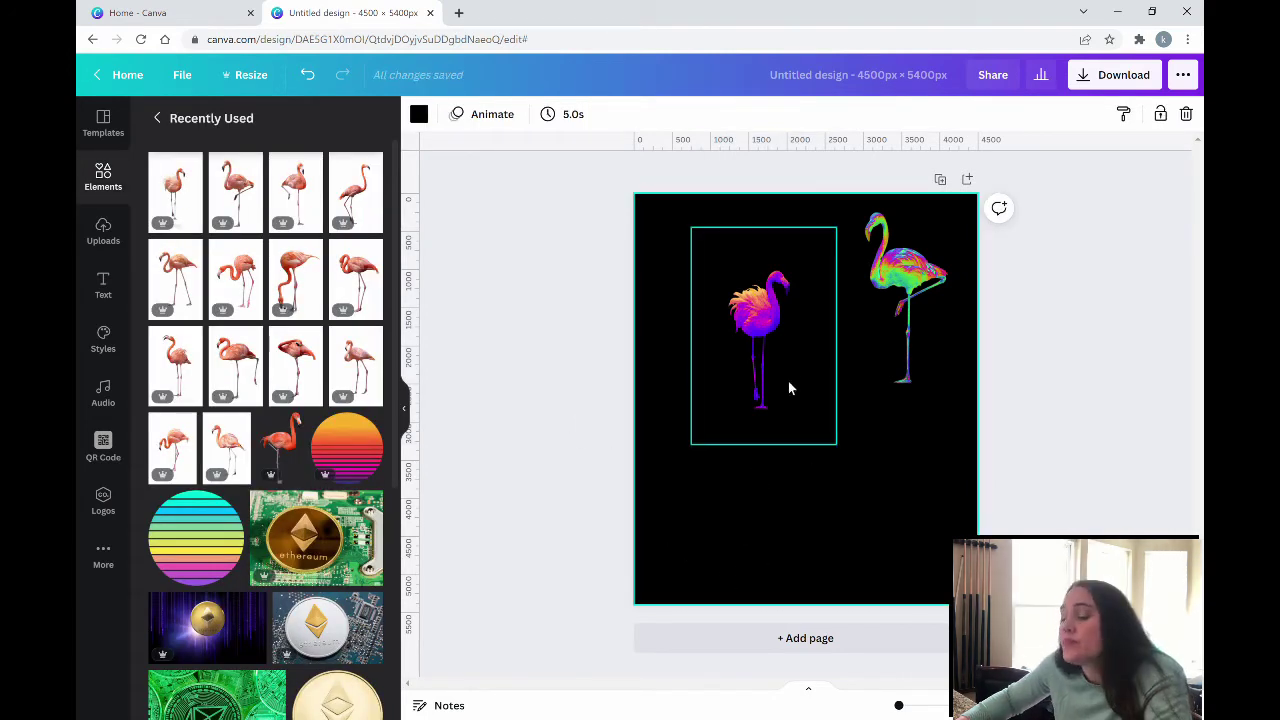
pyautogui.moveTo(766, 360); pyautogui.dragTo(838, 319)
pyautogui.click(747, 484)
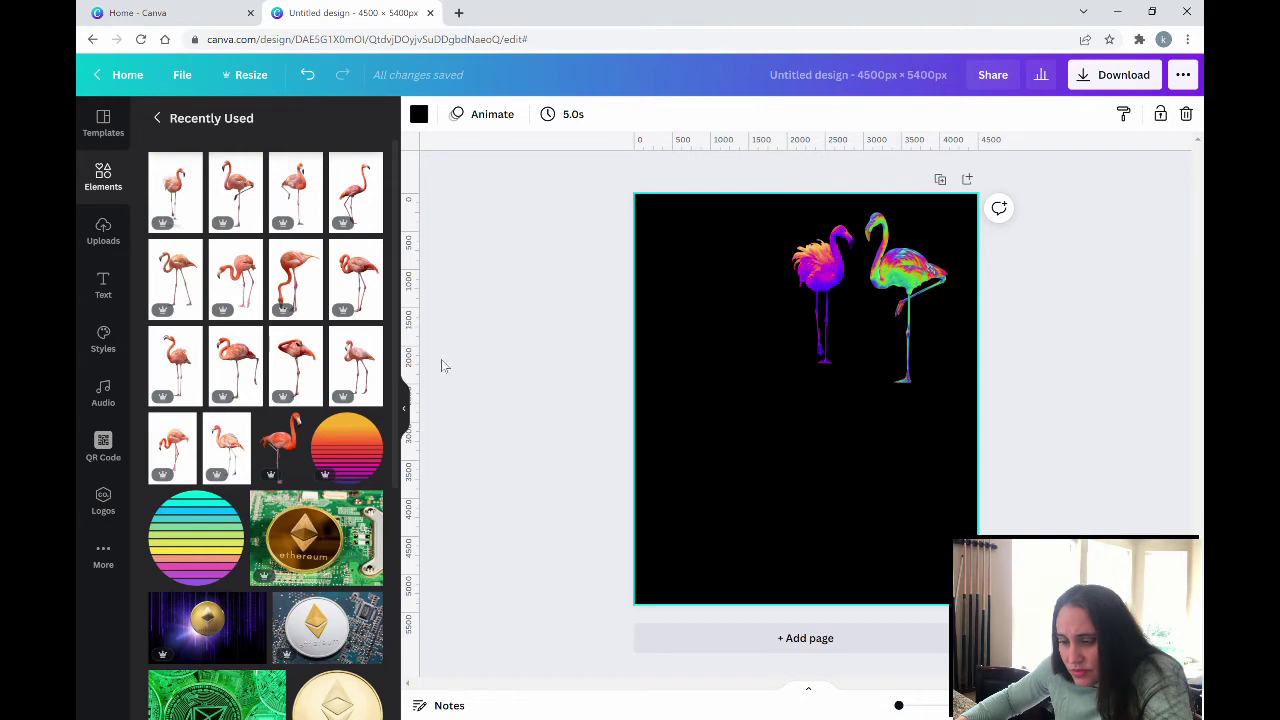
# - Add a third pink flamingo photo from Recently Used to the page
pyautogui.click(175, 362)
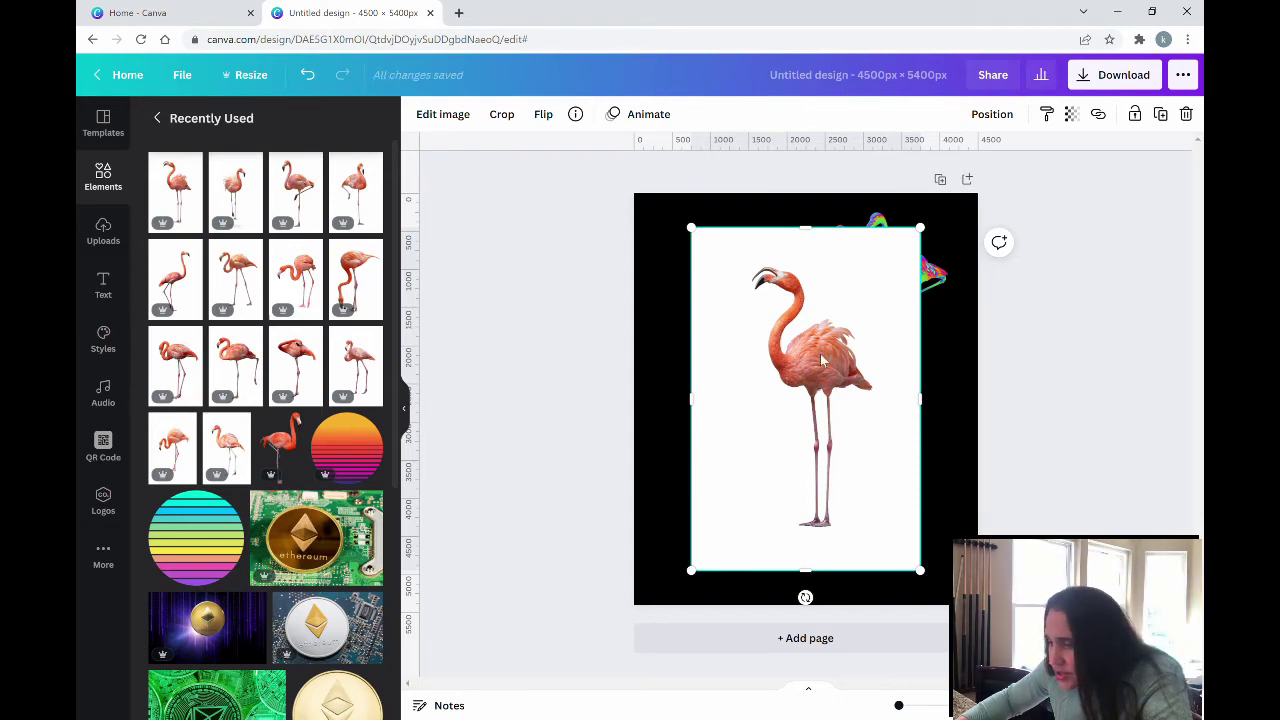
pyautogui.click(437, 116)
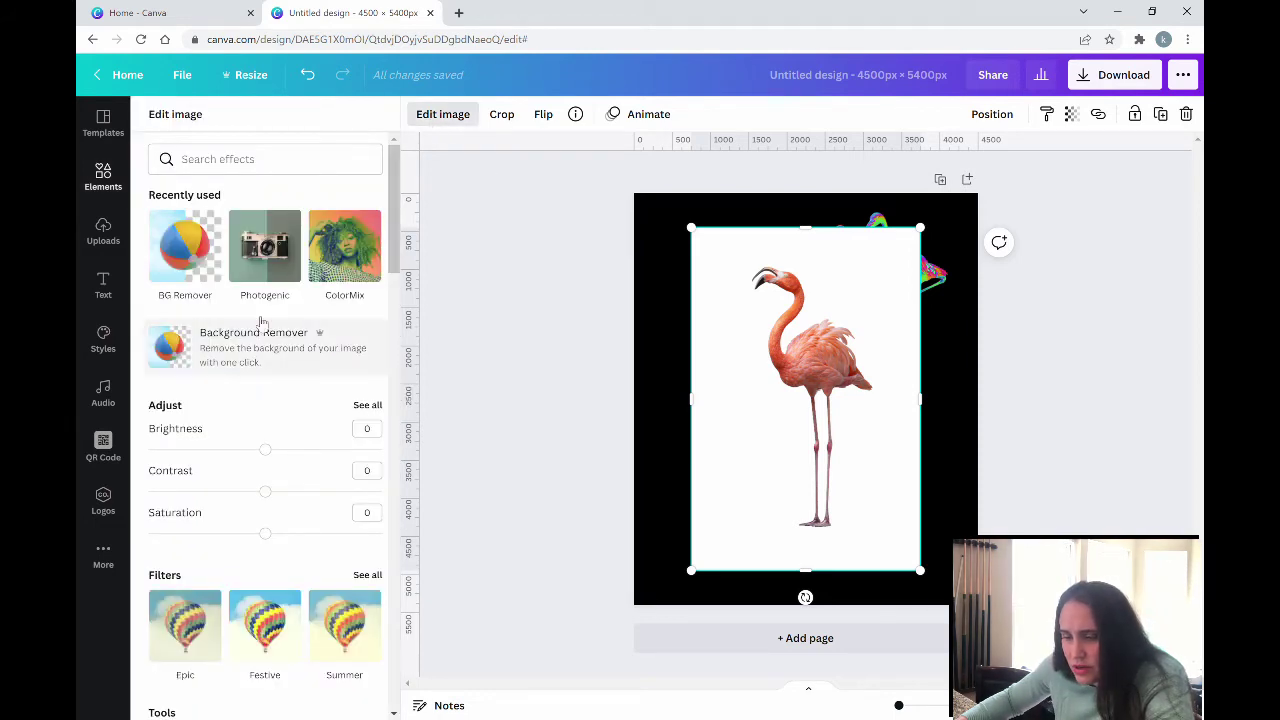
pyautogui.scroll(-5, 245, 315)
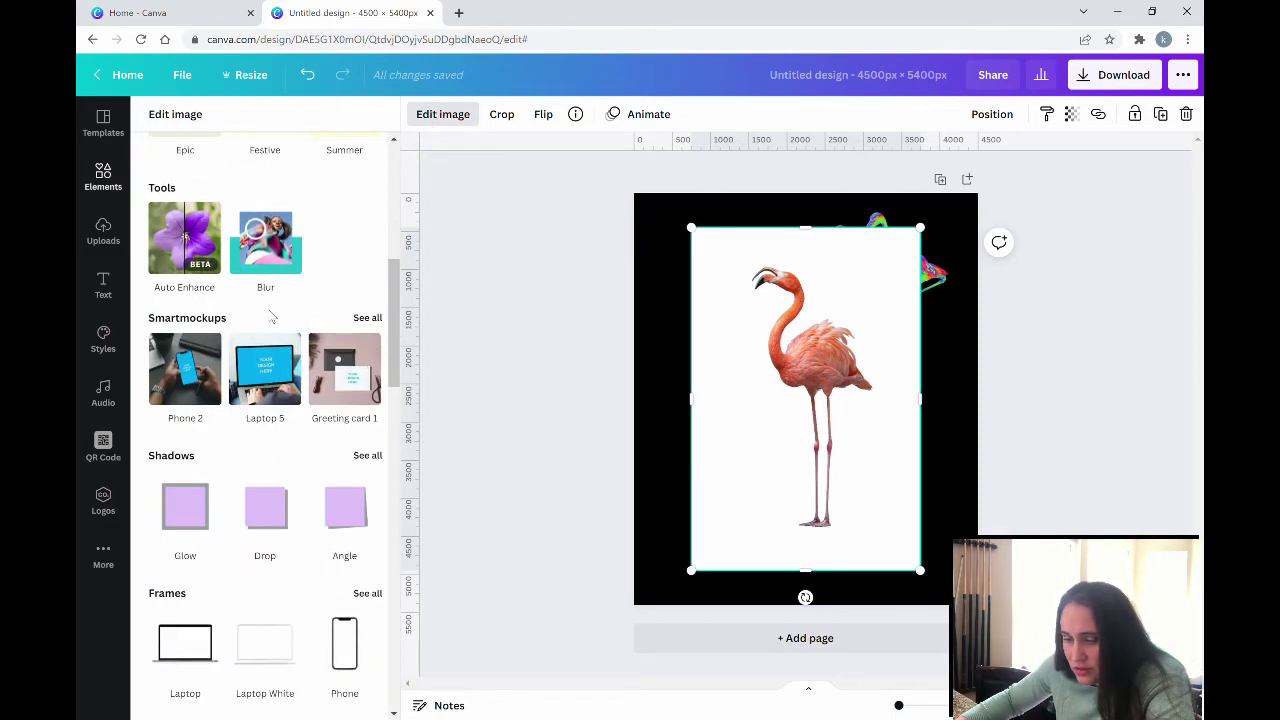
pyautogui.scroll(-2, 280, 317)
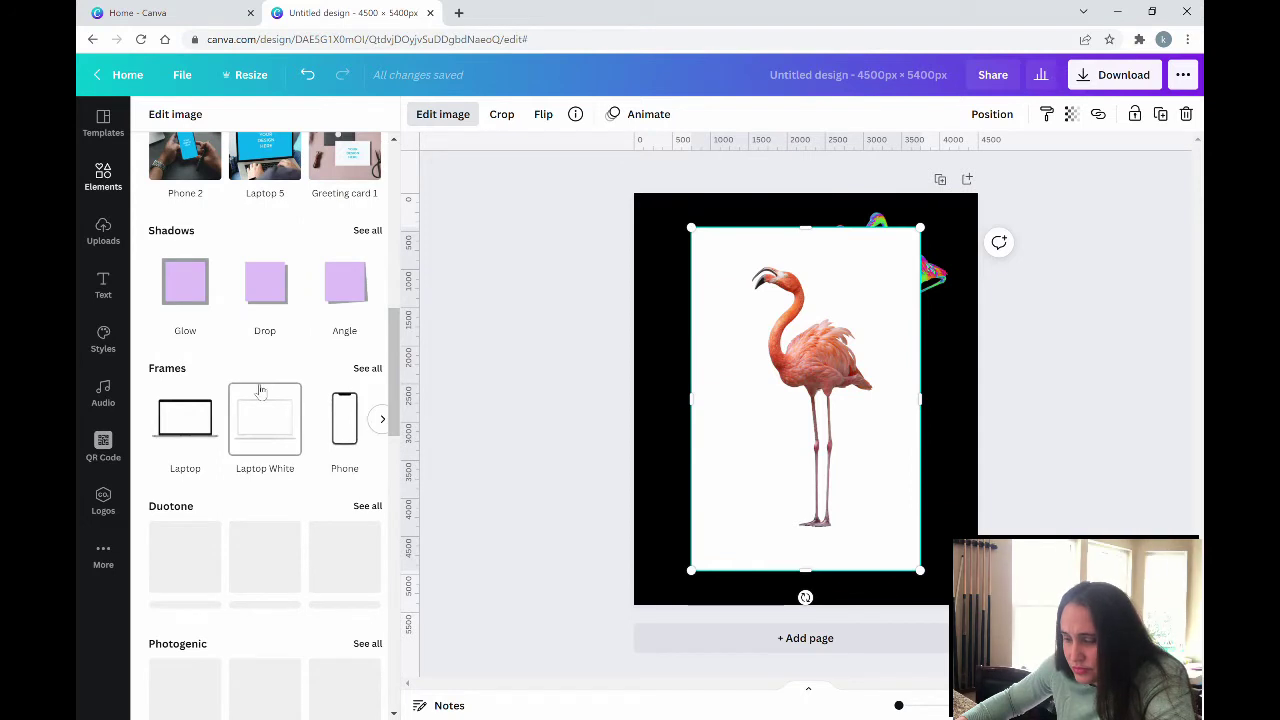
pyautogui.scroll(-3, 254, 387)
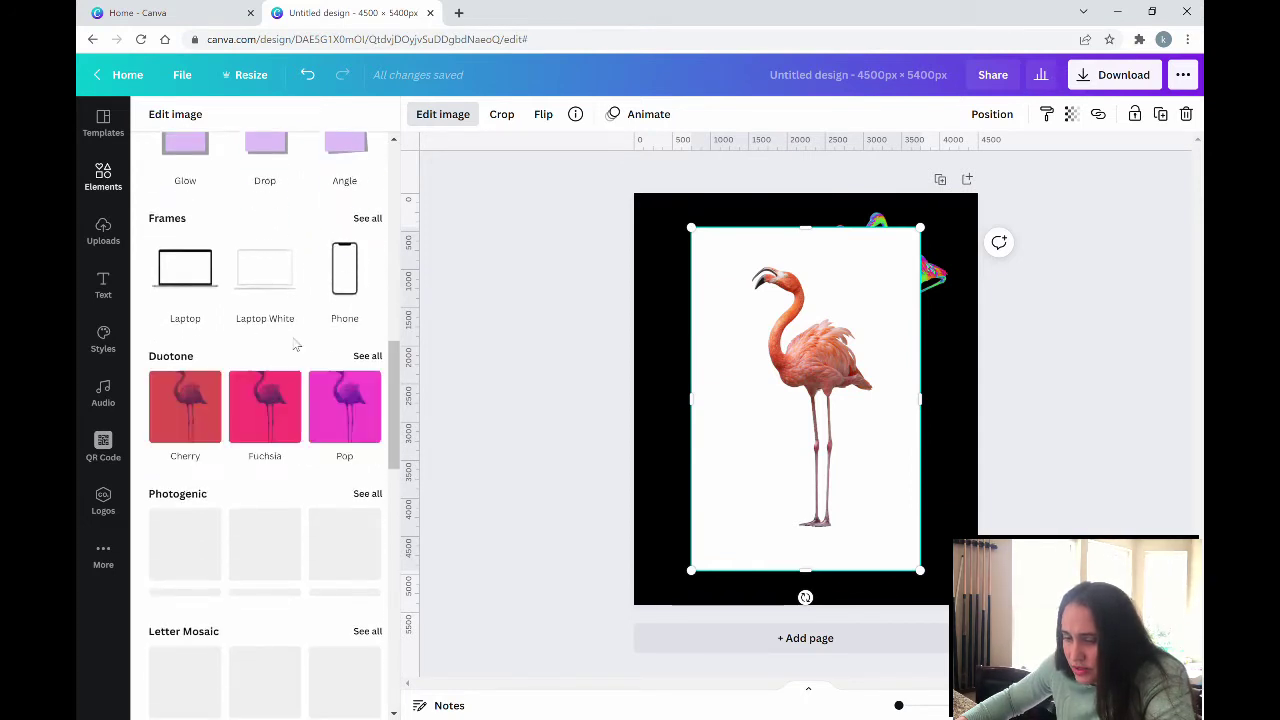
pyautogui.click(369, 358)
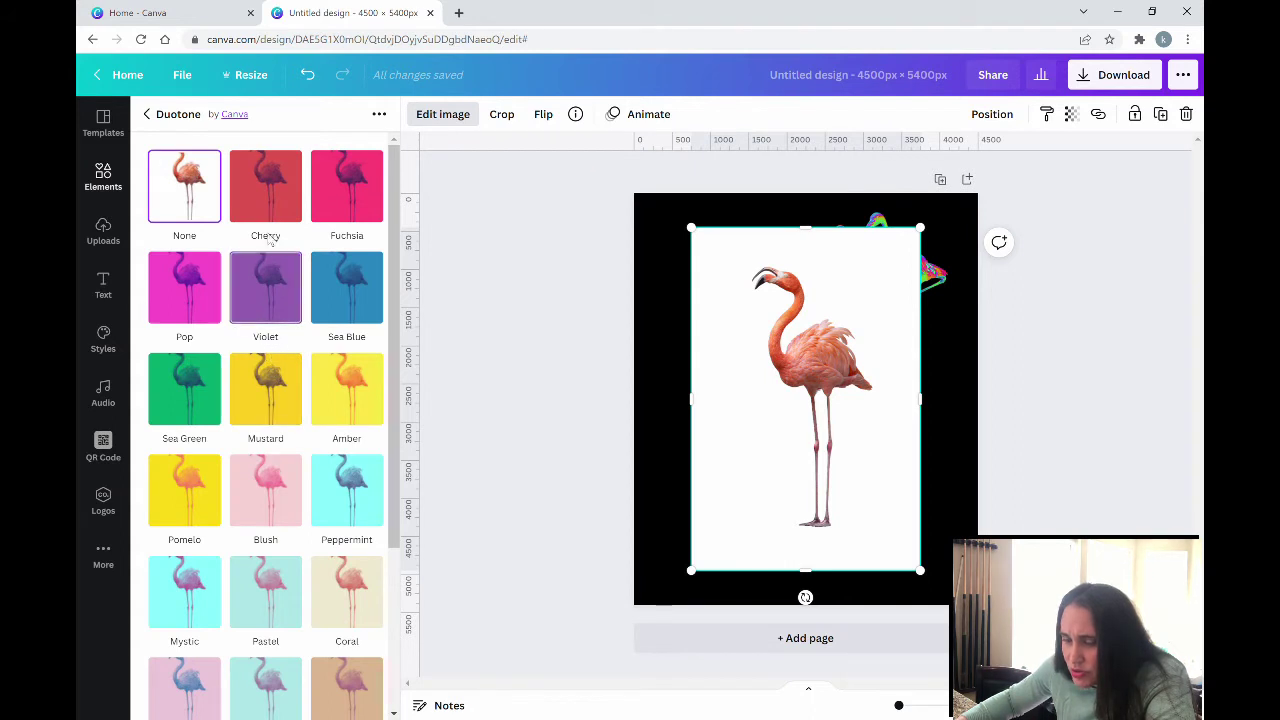
pyautogui.scroll(-4, 330, 270)
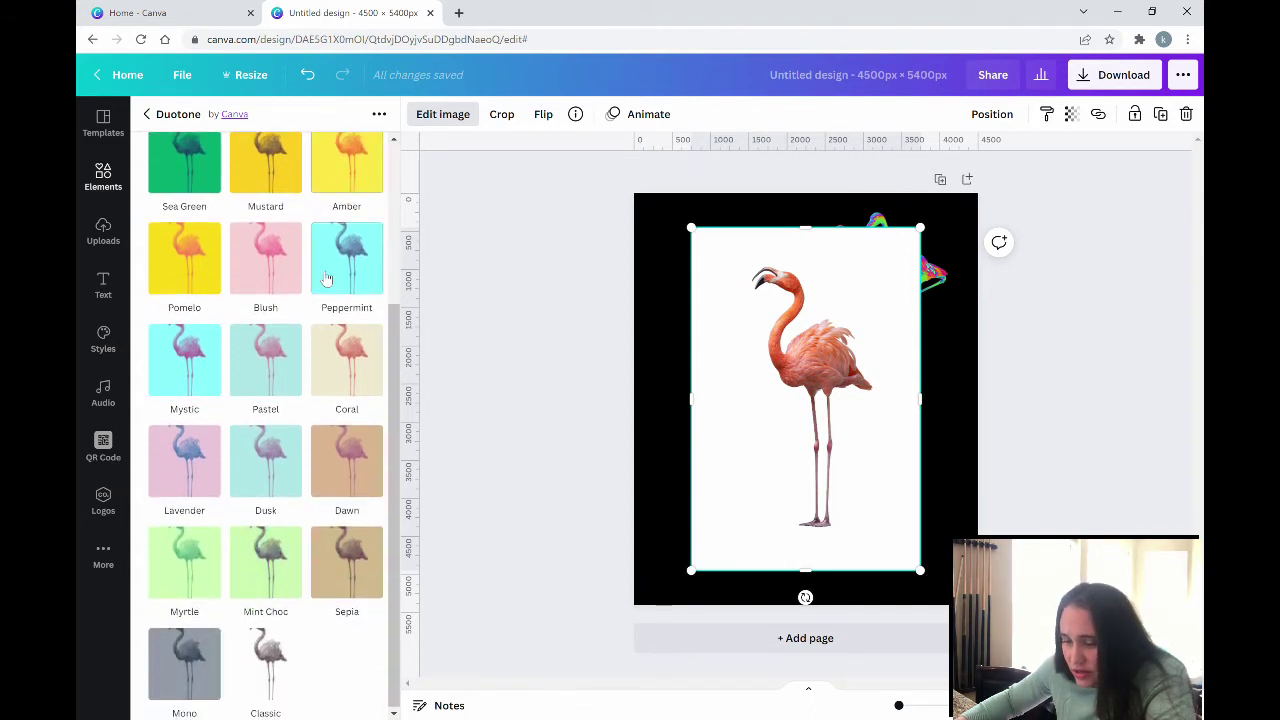
pyautogui.scroll(3, 300, 430)
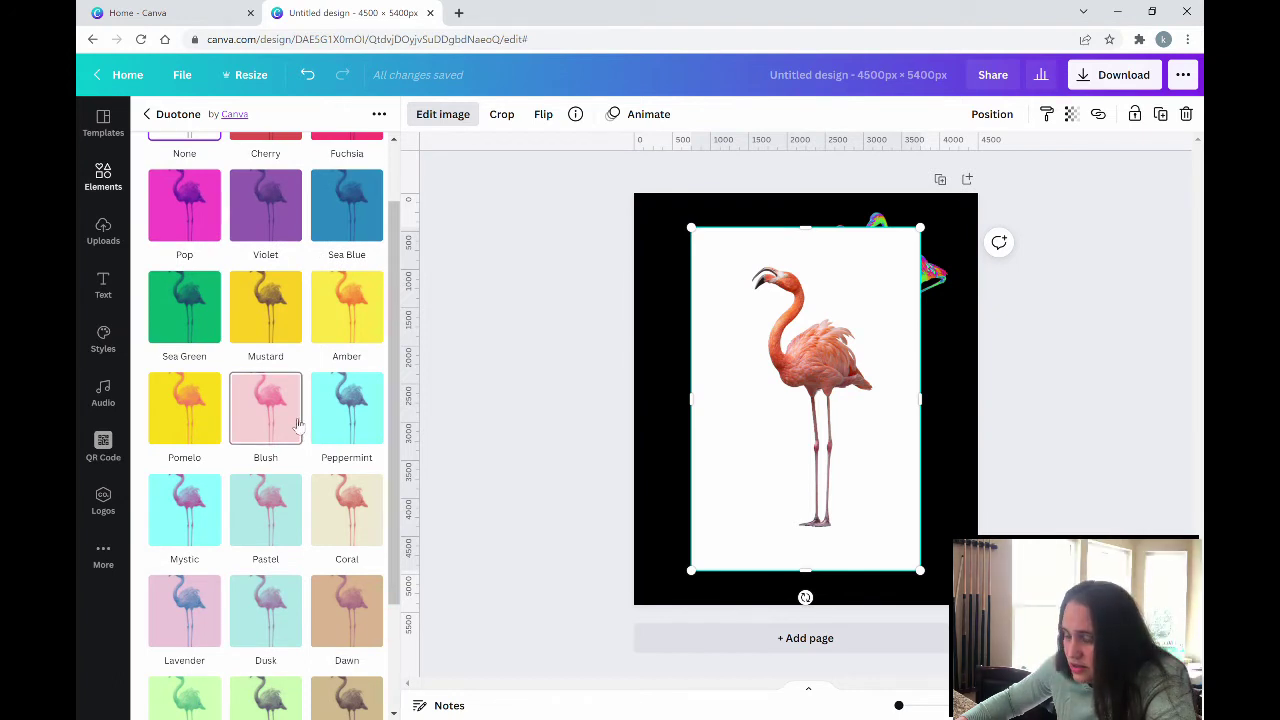
pyautogui.click(297, 425)
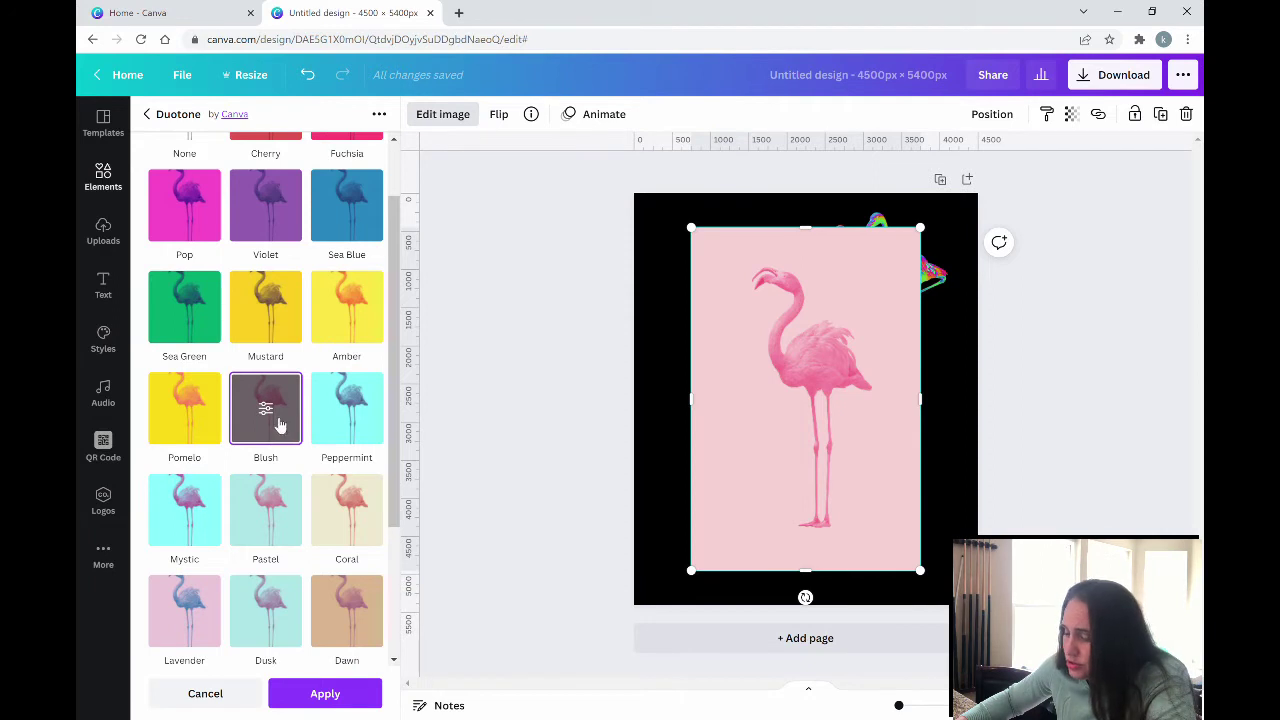
pyautogui.click(266, 409)
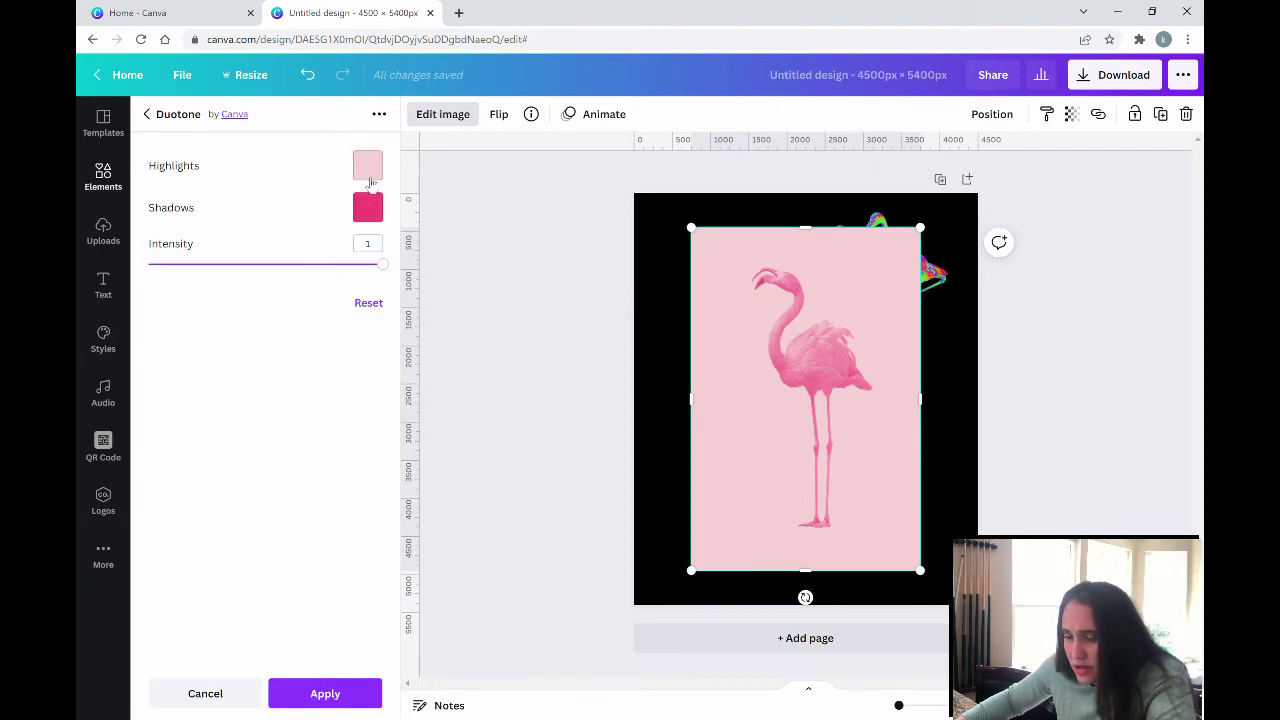
pyautogui.moveTo(390, 272); pyautogui.dragTo(231, 272)
pyautogui.click(180, 697)
# - Apply the Sangria ColorMix effect to the third flamingo and exit image effects
pyautogui.scroll(-6, 240, 360)
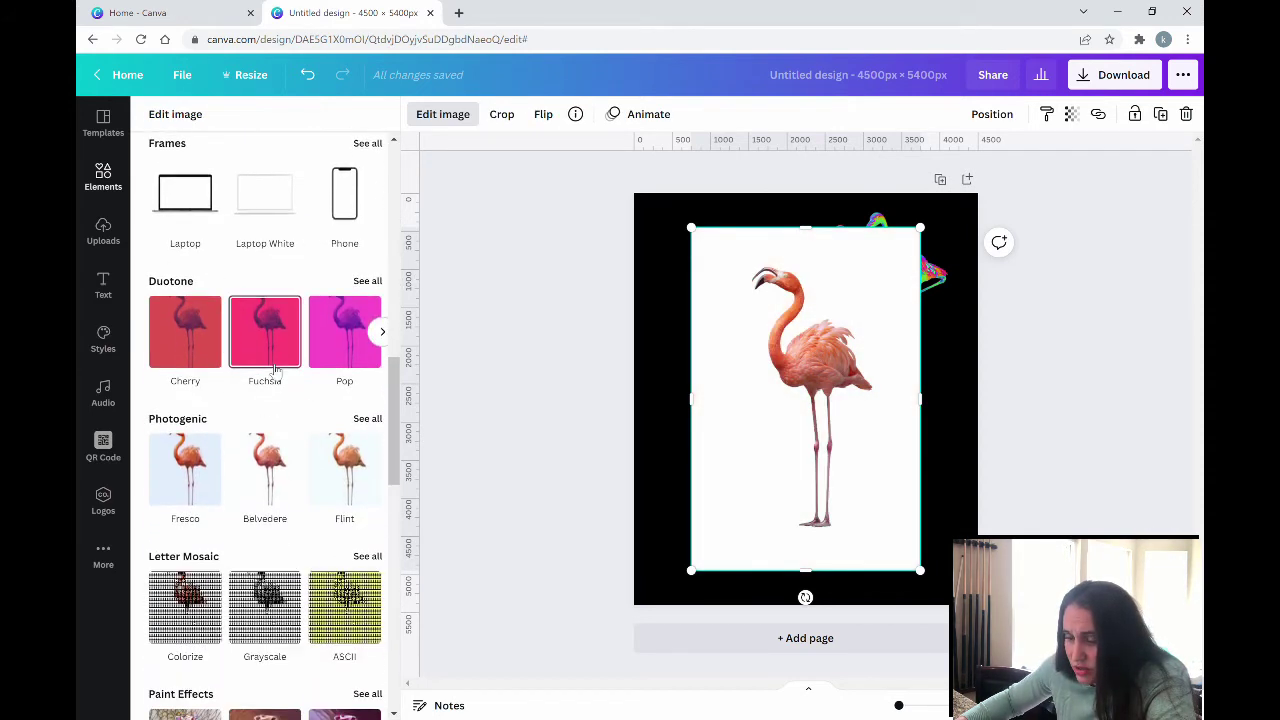
pyautogui.scroll(-3, 284, 350)
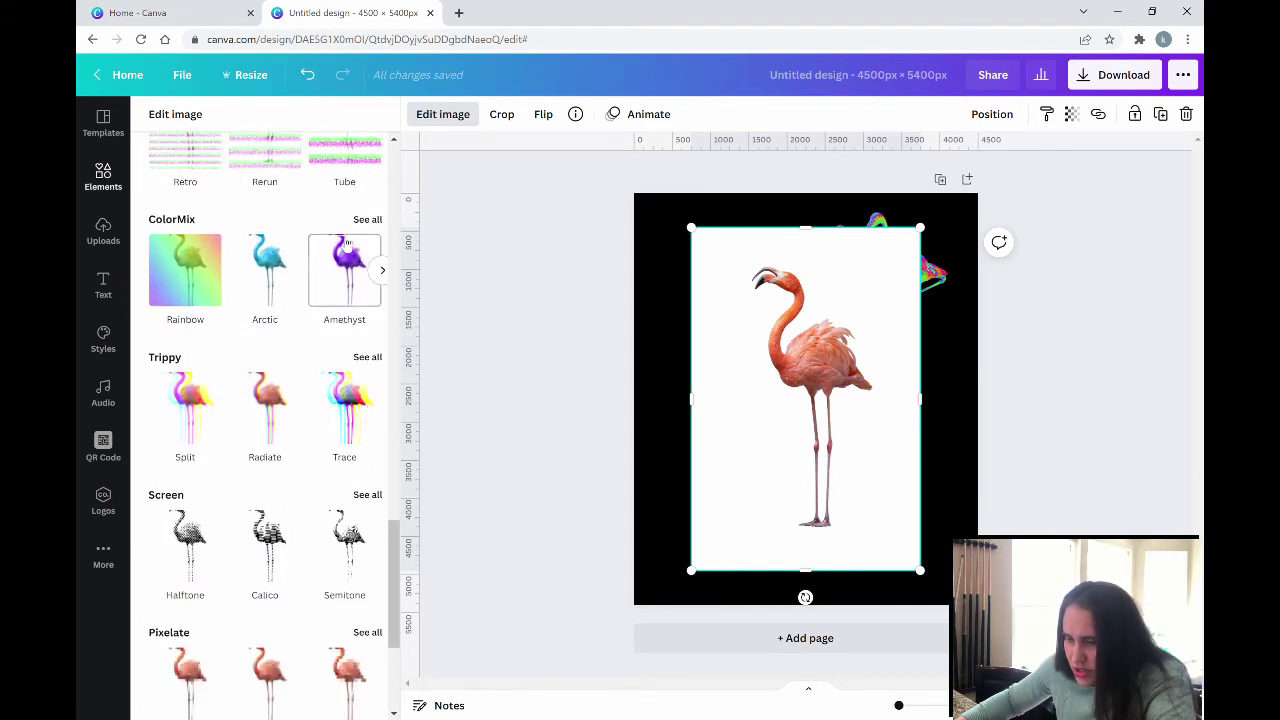
pyautogui.click(365, 220)
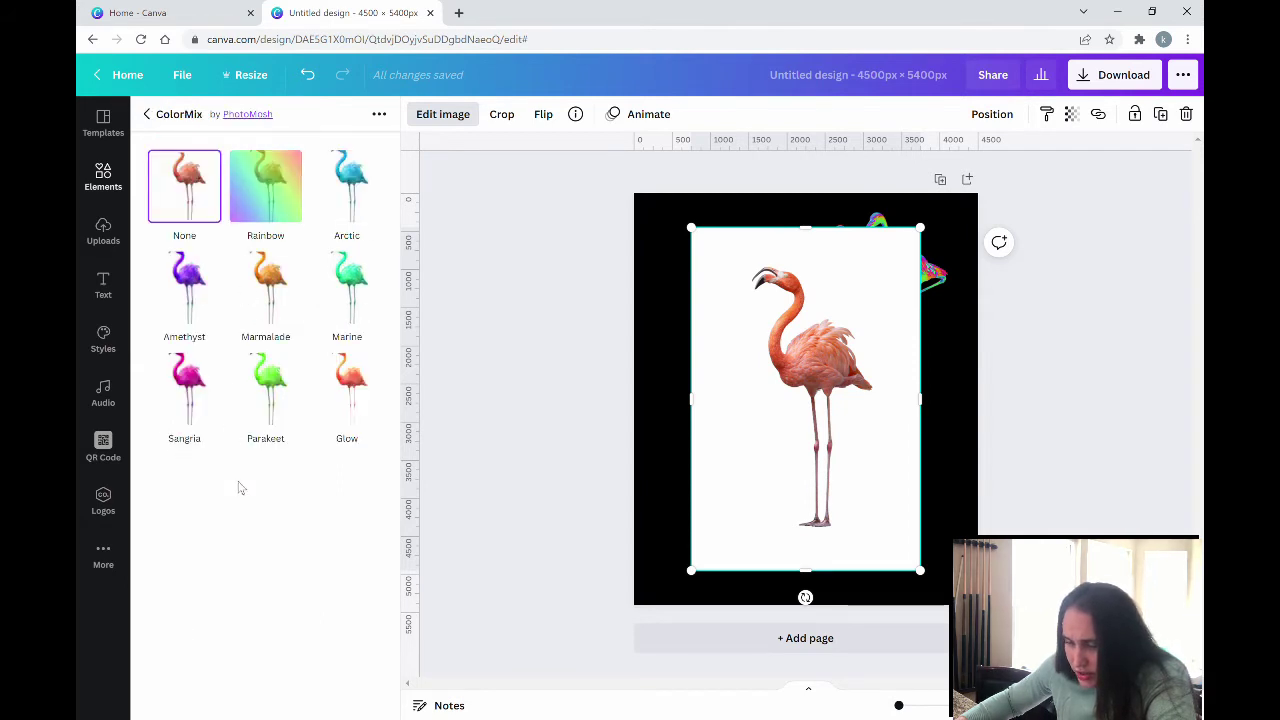
pyautogui.click(196, 390)
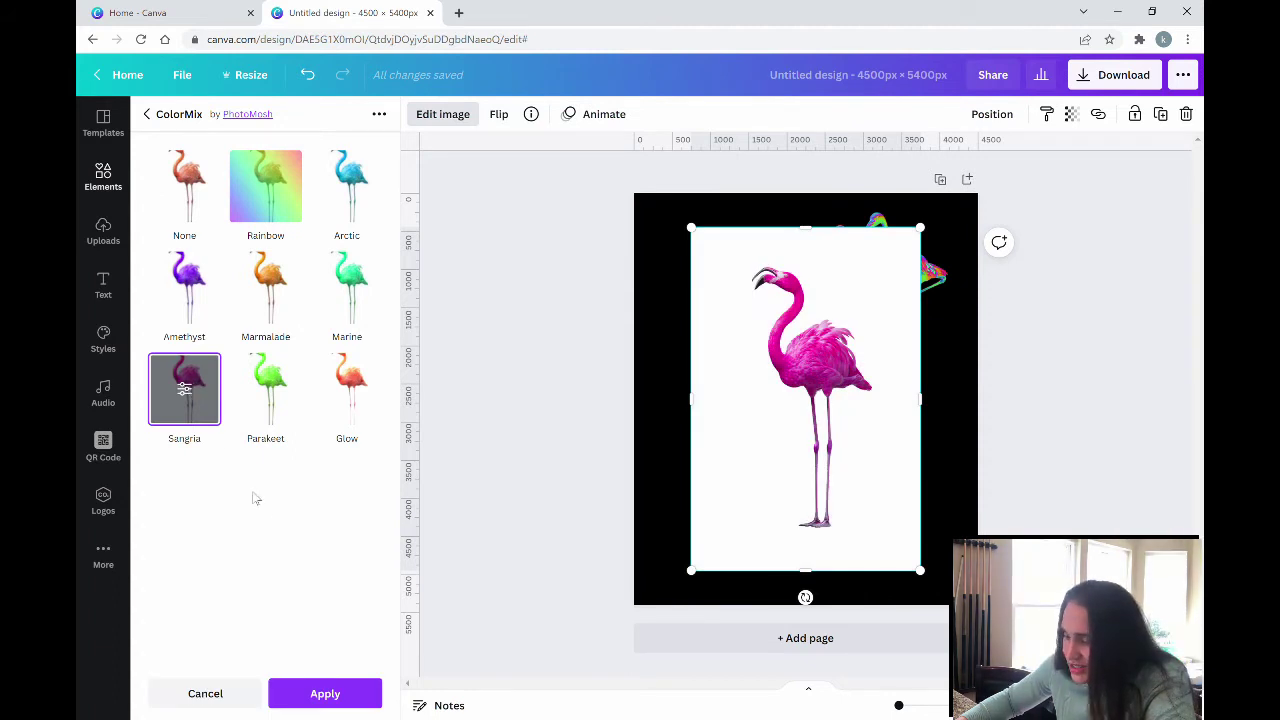
pyautogui.click(324, 693)
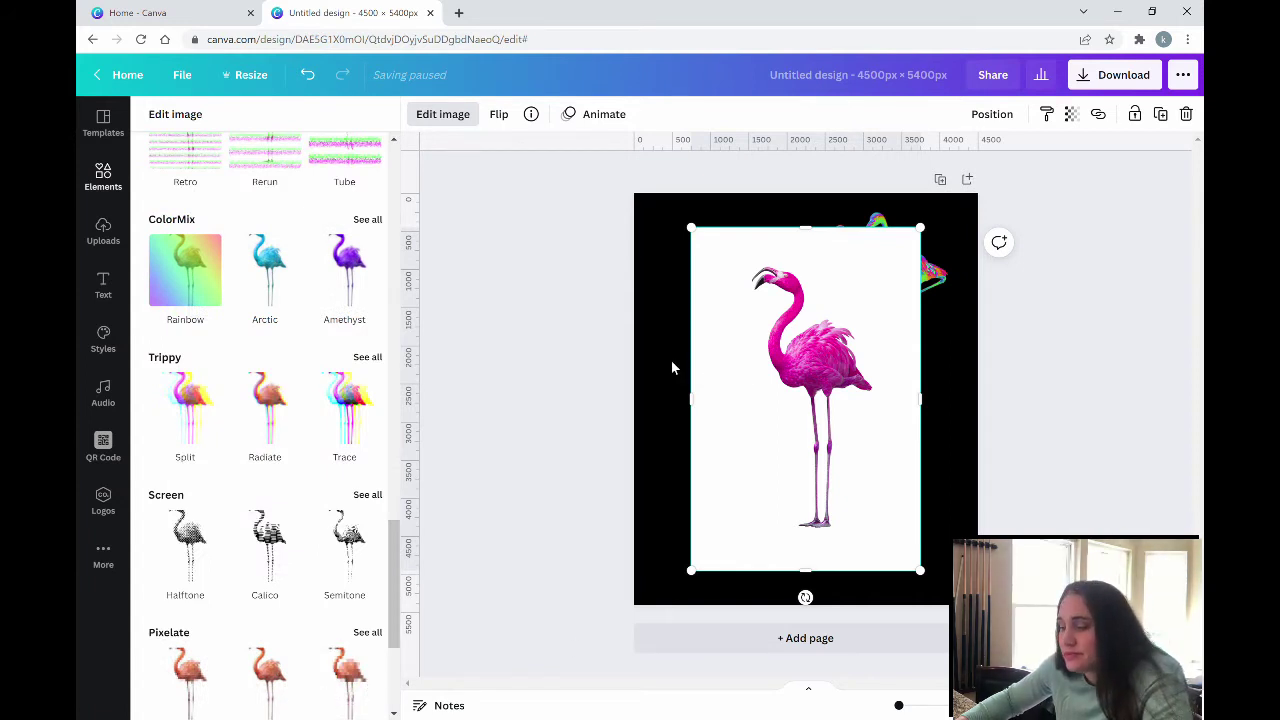
pyautogui.press('Escape')
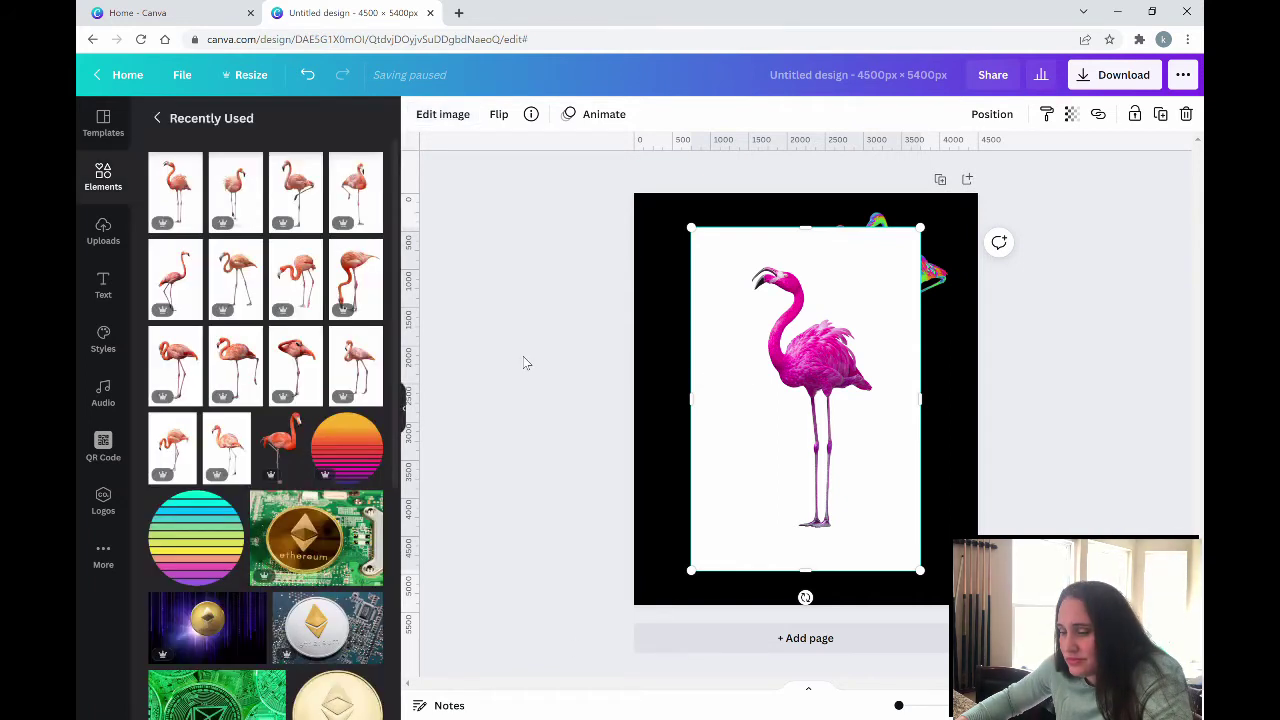
# - Cut the magenta third flamingo out of its white background with Background Remover
pyautogui.click(405, 408)
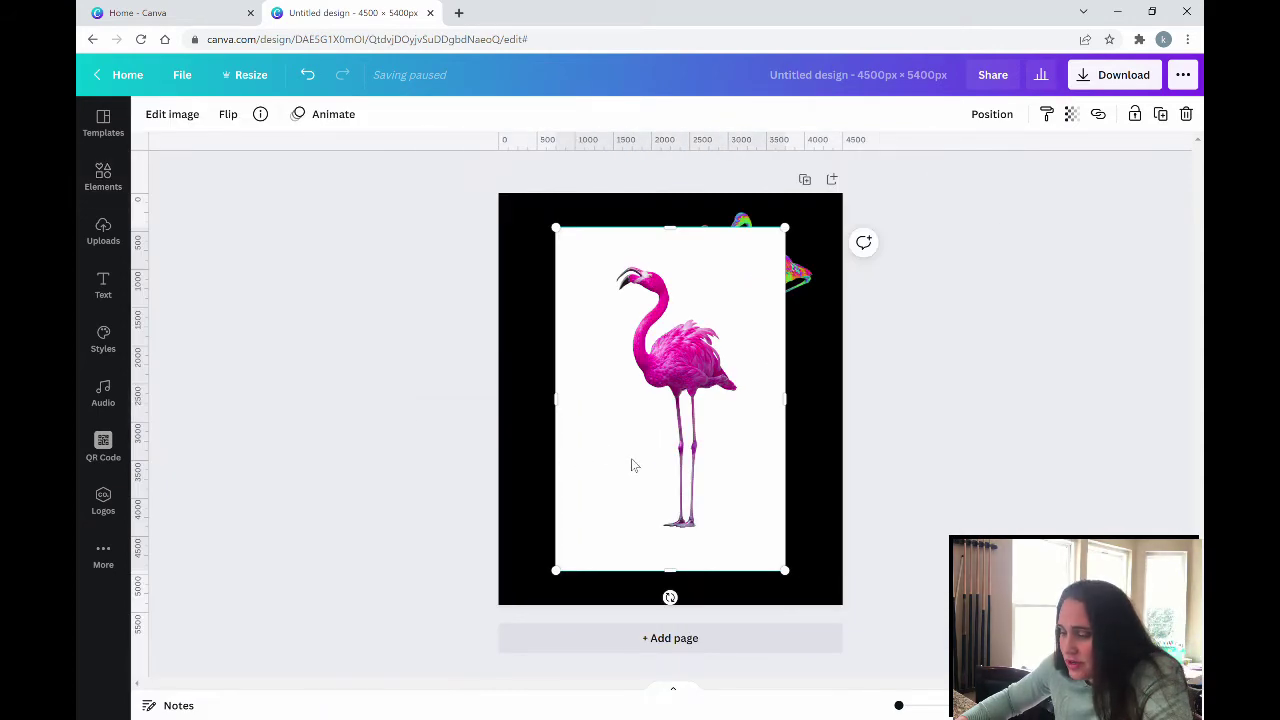
pyautogui.click(176, 116)
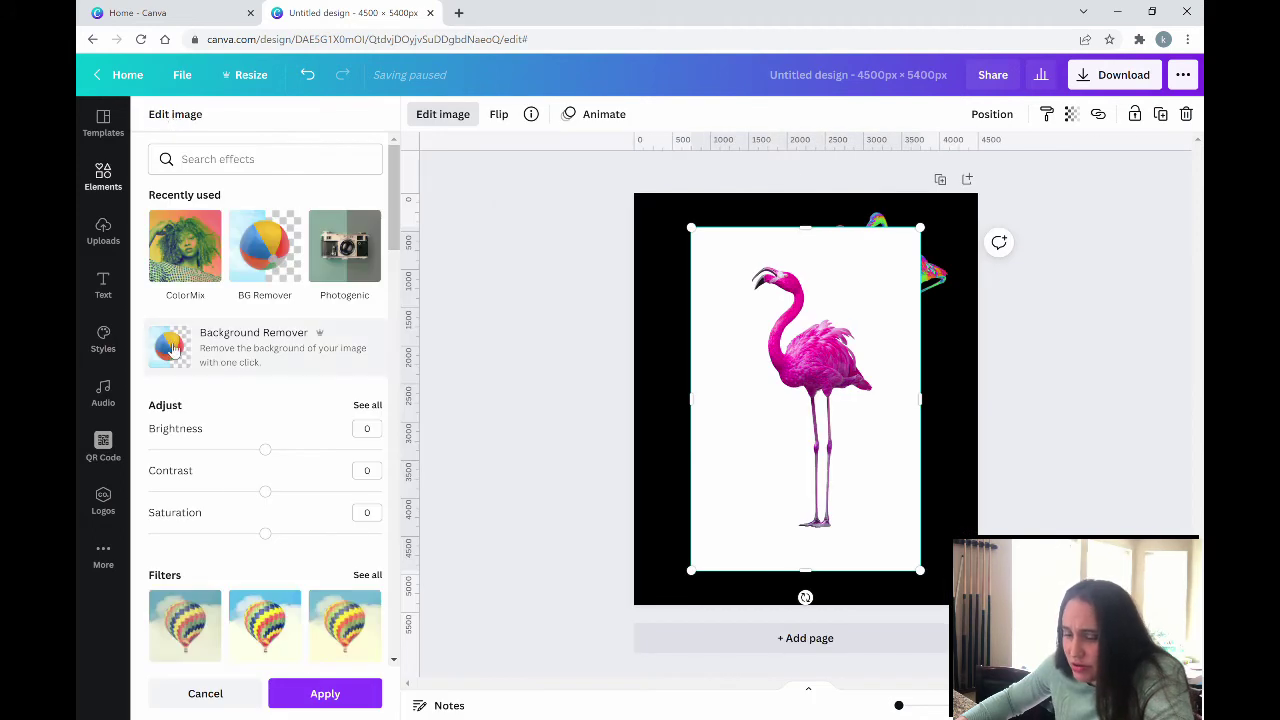
pyautogui.click(170, 355)
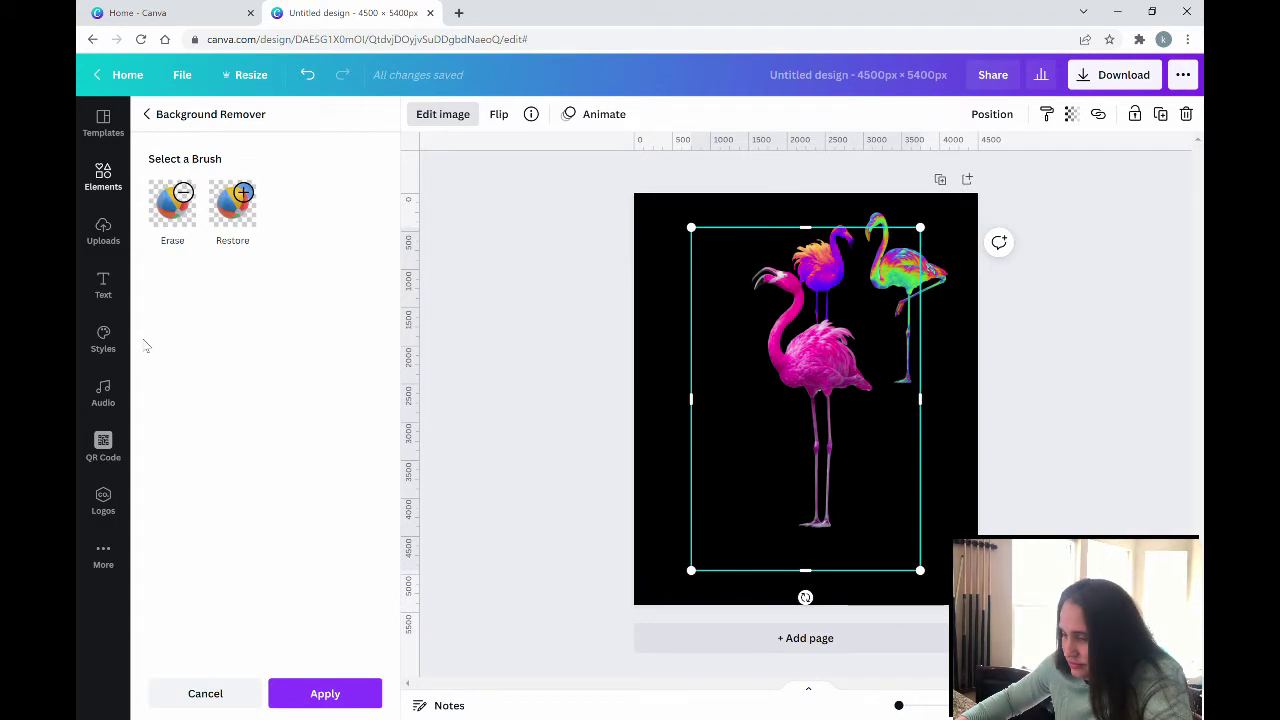
pyautogui.click(327, 700)
pyautogui.click(531, 485)
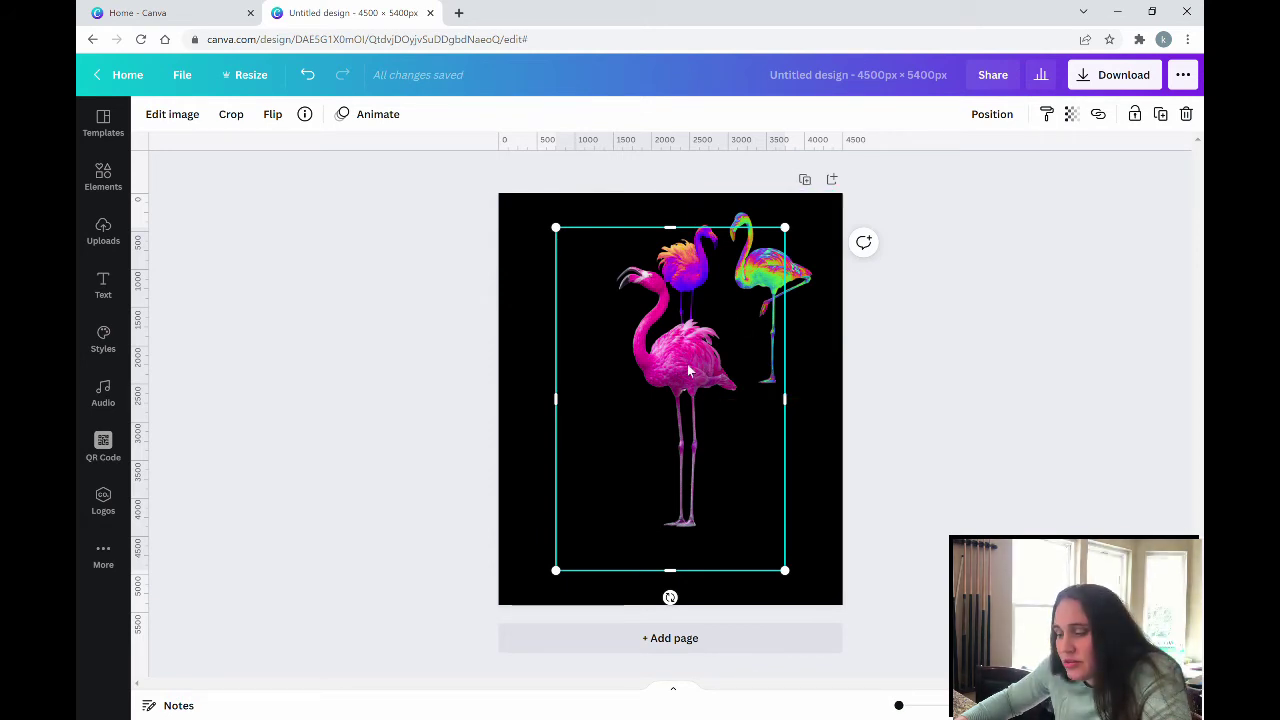
# - Shrink the magenta flamingo to about half size, leaving it unflipped
pyautogui.click(274, 116)
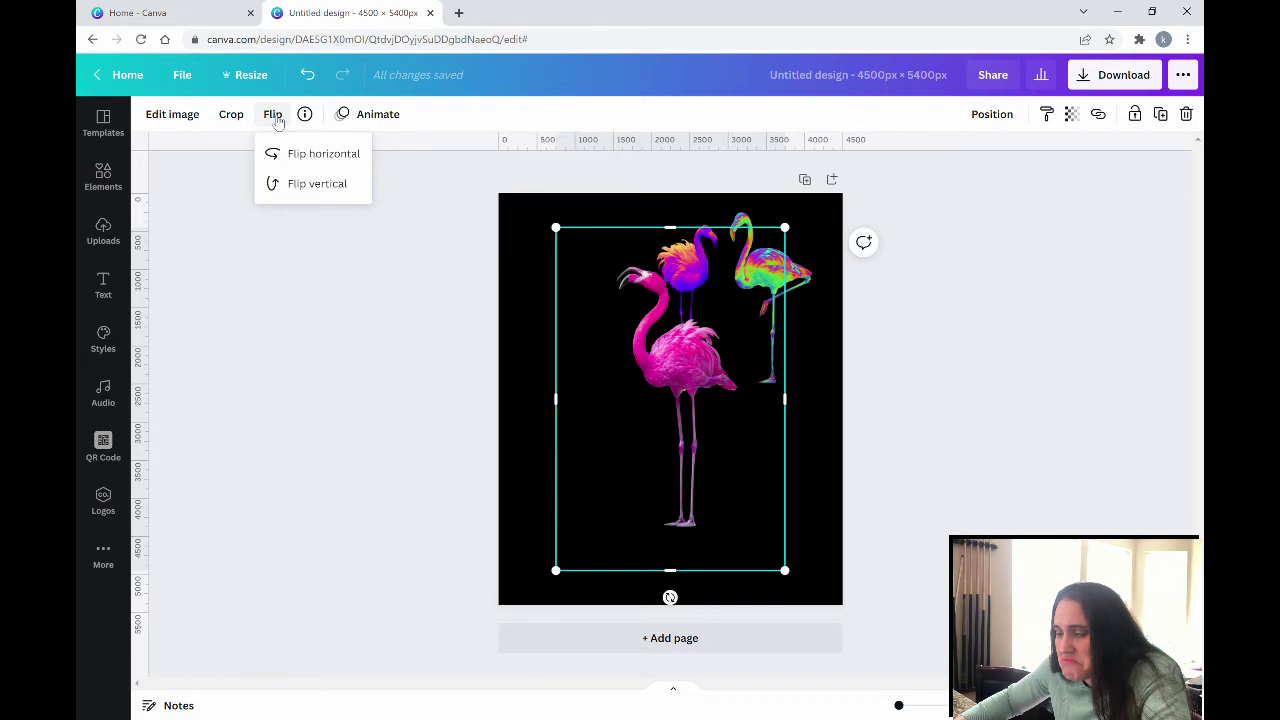
pyautogui.click(746, 312)
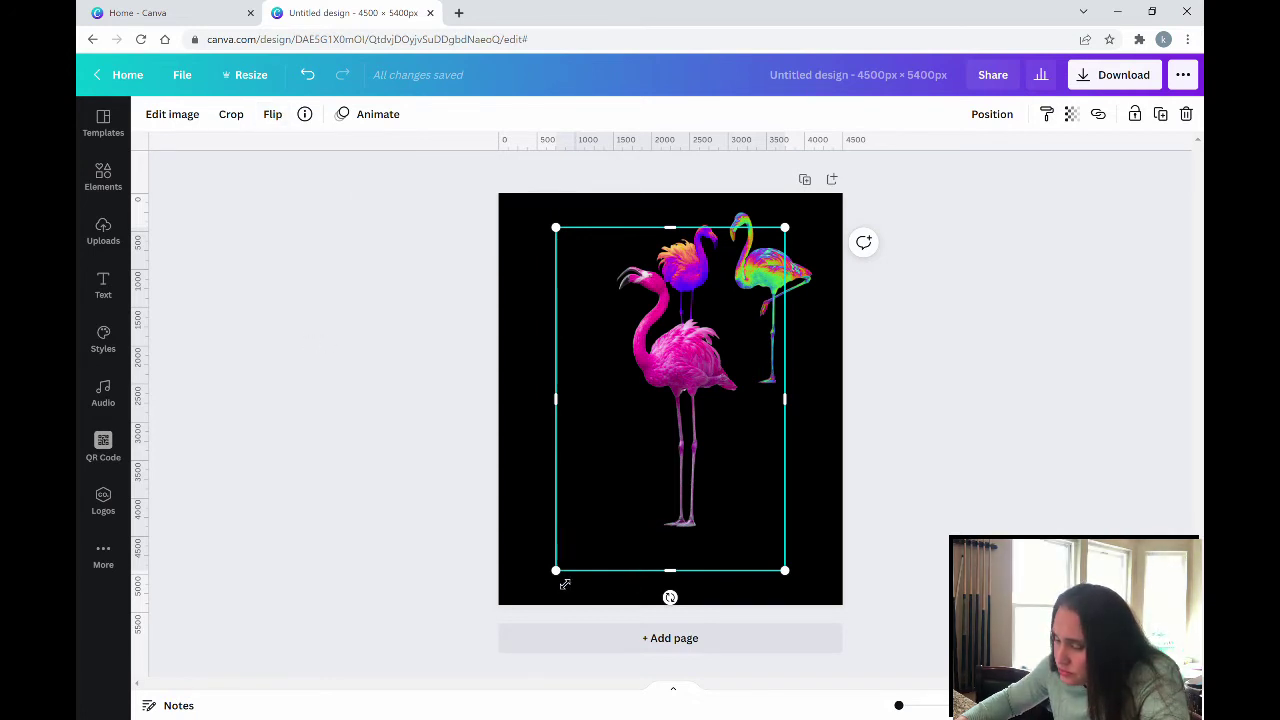
pyautogui.moveTo(565, 584); pyautogui.dragTo(711, 437)
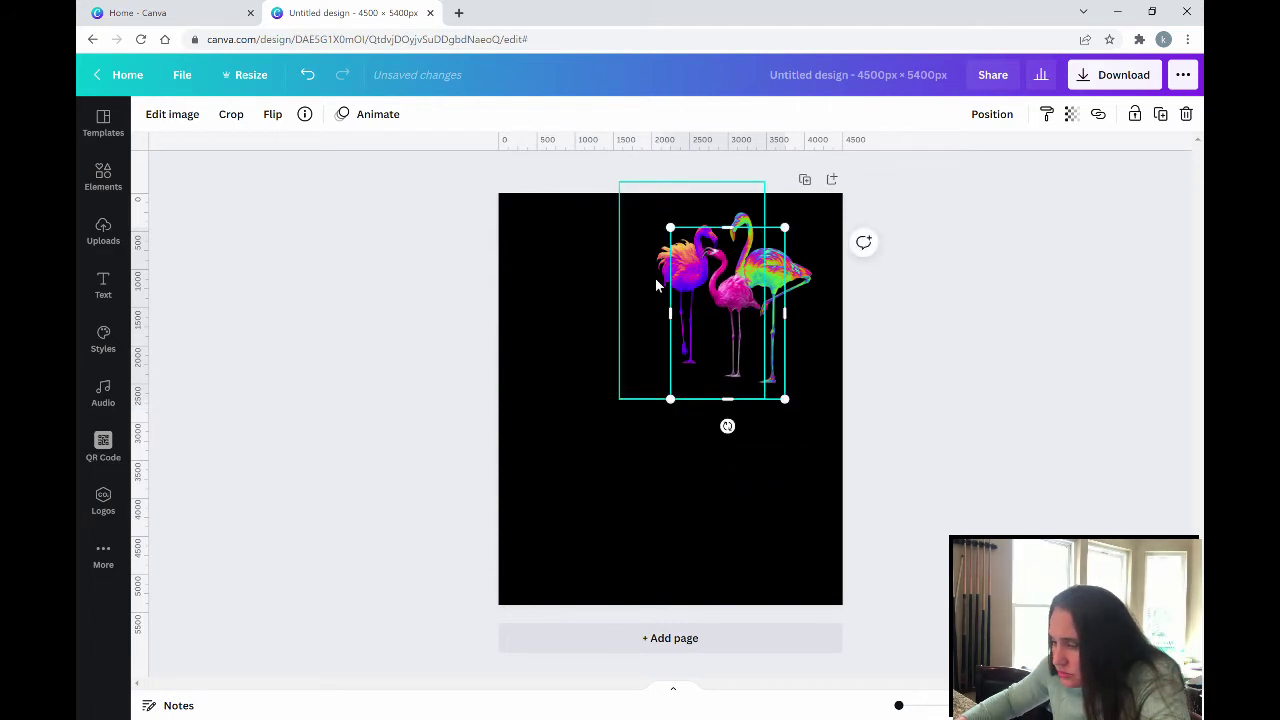
# - Arrange the three flamingos in an evenly spaced top row, rainbow one centred
pyautogui.moveTo(656, 286); pyautogui.dragTo(569, 313)
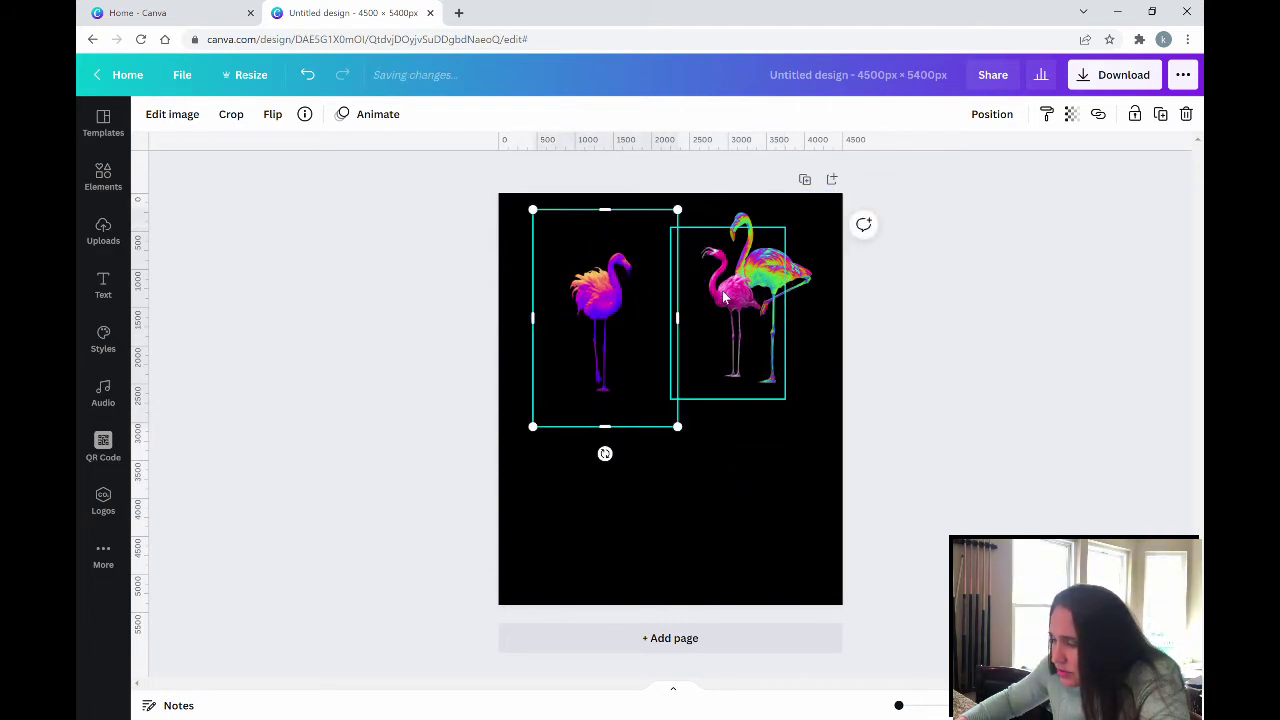
pyautogui.moveTo(726, 297); pyautogui.dragTo(783, 352)
pyautogui.moveTo(703, 256); pyautogui.dragTo(629, 277)
pyautogui.moveTo(778, 366); pyautogui.dragTo(767, 320)
pyautogui.click(721, 425)
pyautogui.moveTo(620, 371); pyautogui.dragTo(623, 360)
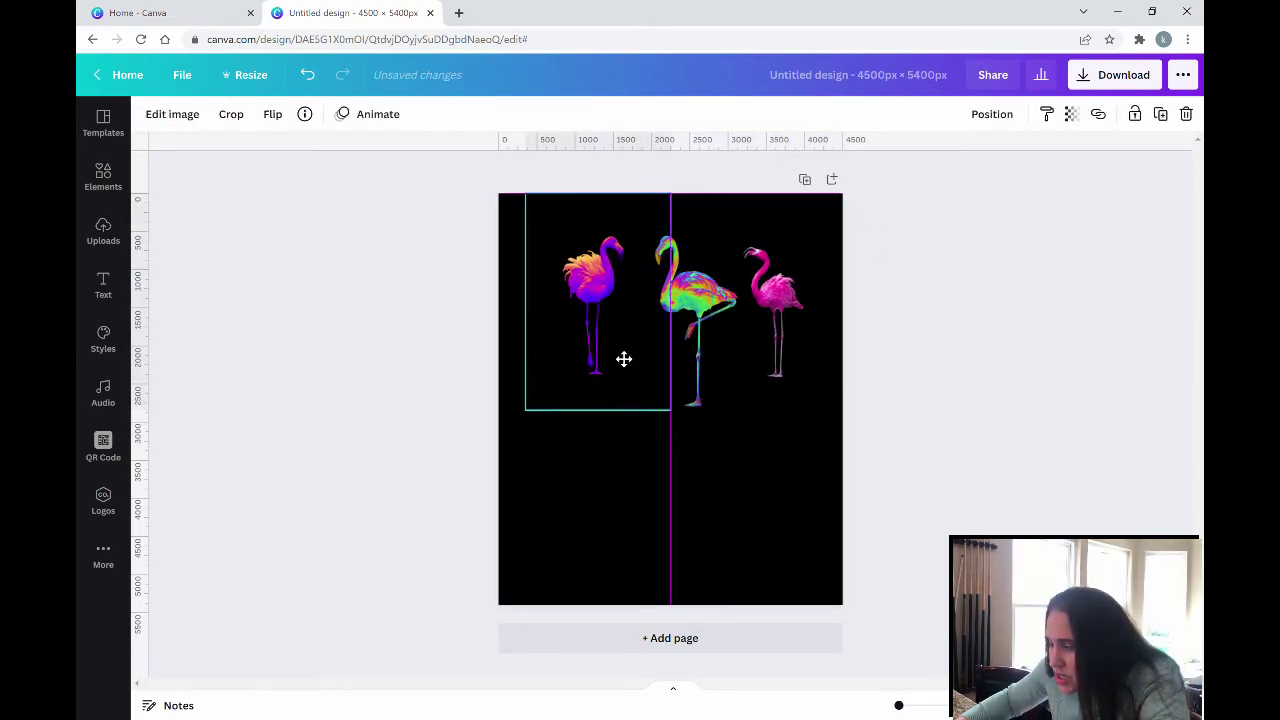
pyautogui.press('Escape')
pyautogui.moveTo(698, 373); pyautogui.dragTo(690, 374)
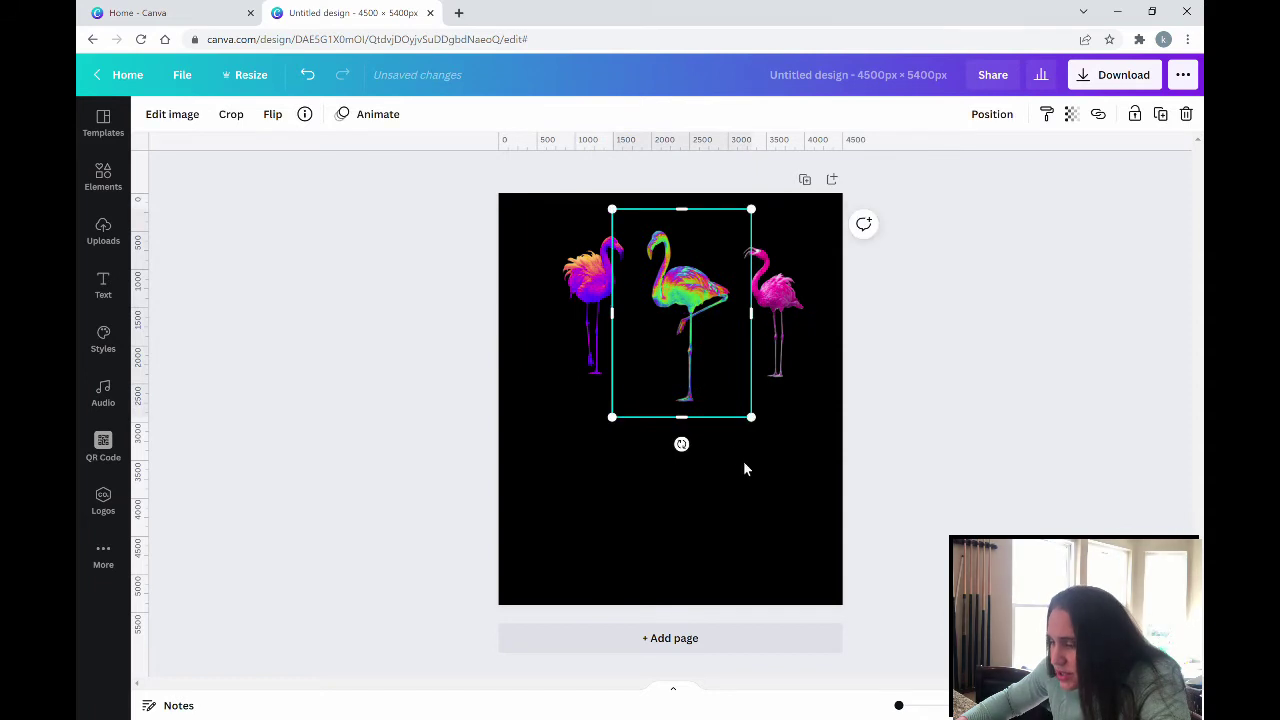
pyautogui.click(811, 549)
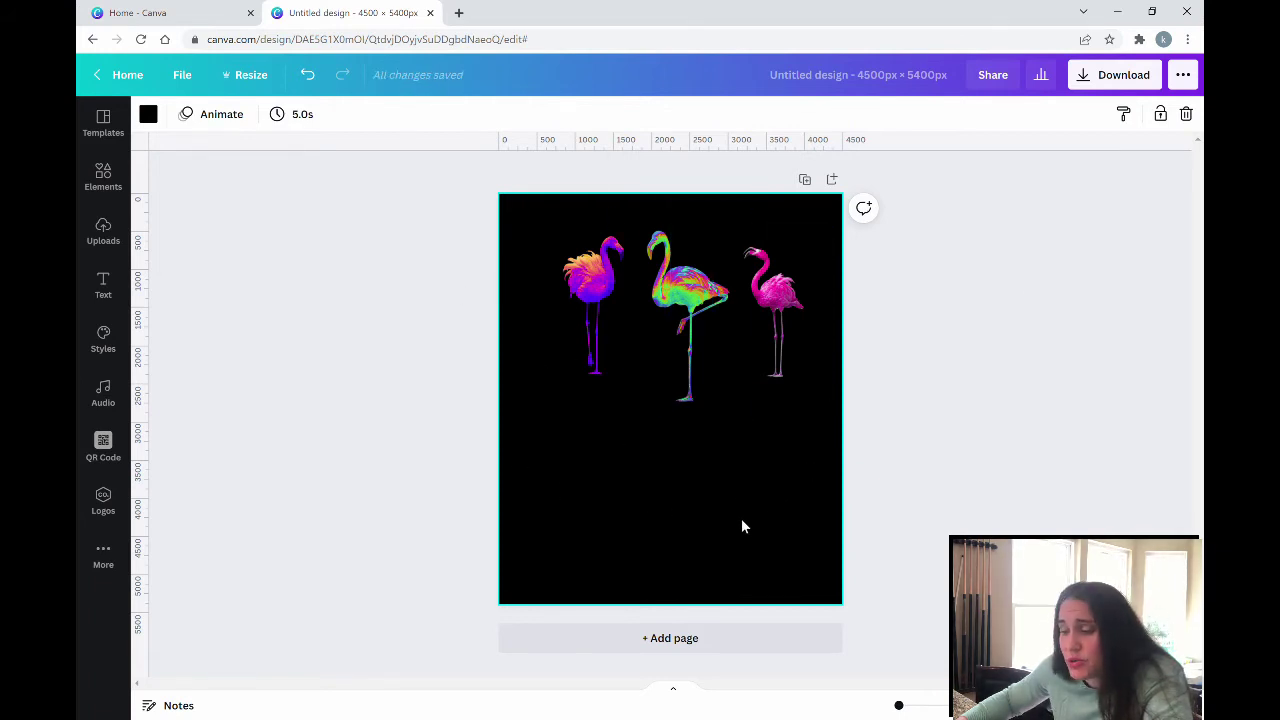
# - Search Elements for 'retro sunset' and filter to Graphics results
pyautogui.click(103, 176)
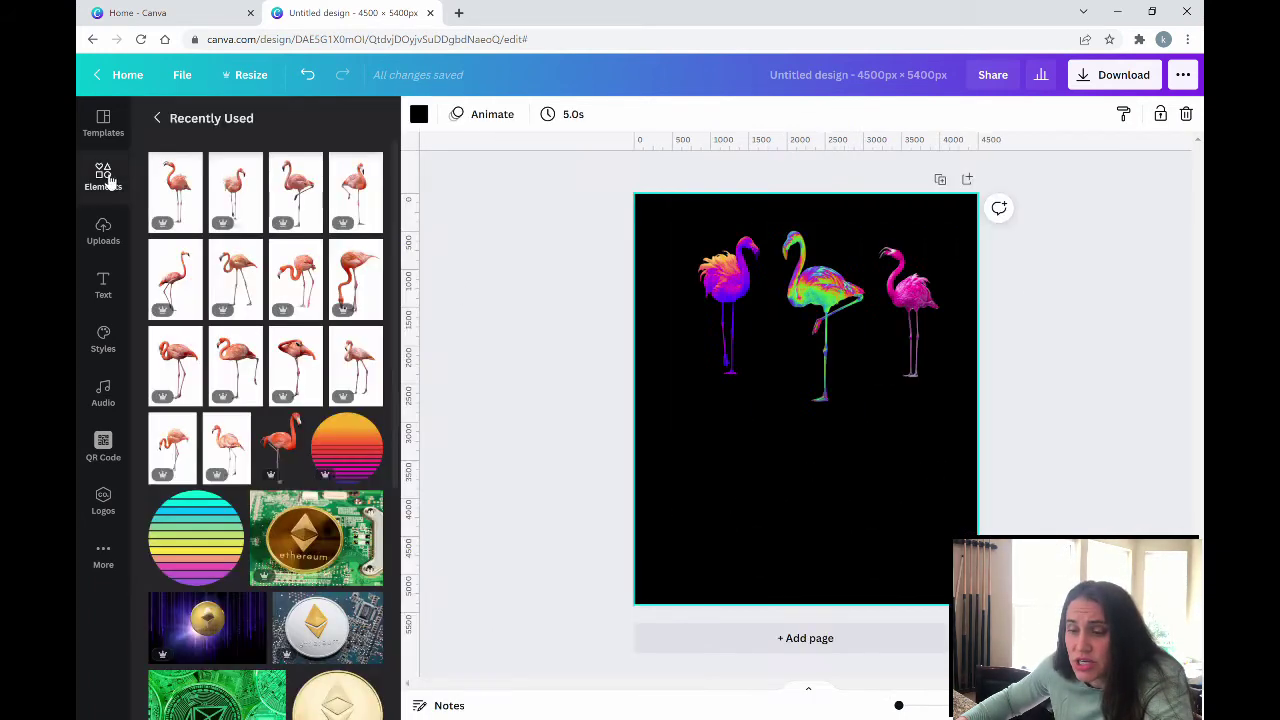
pyautogui.click(158, 118)
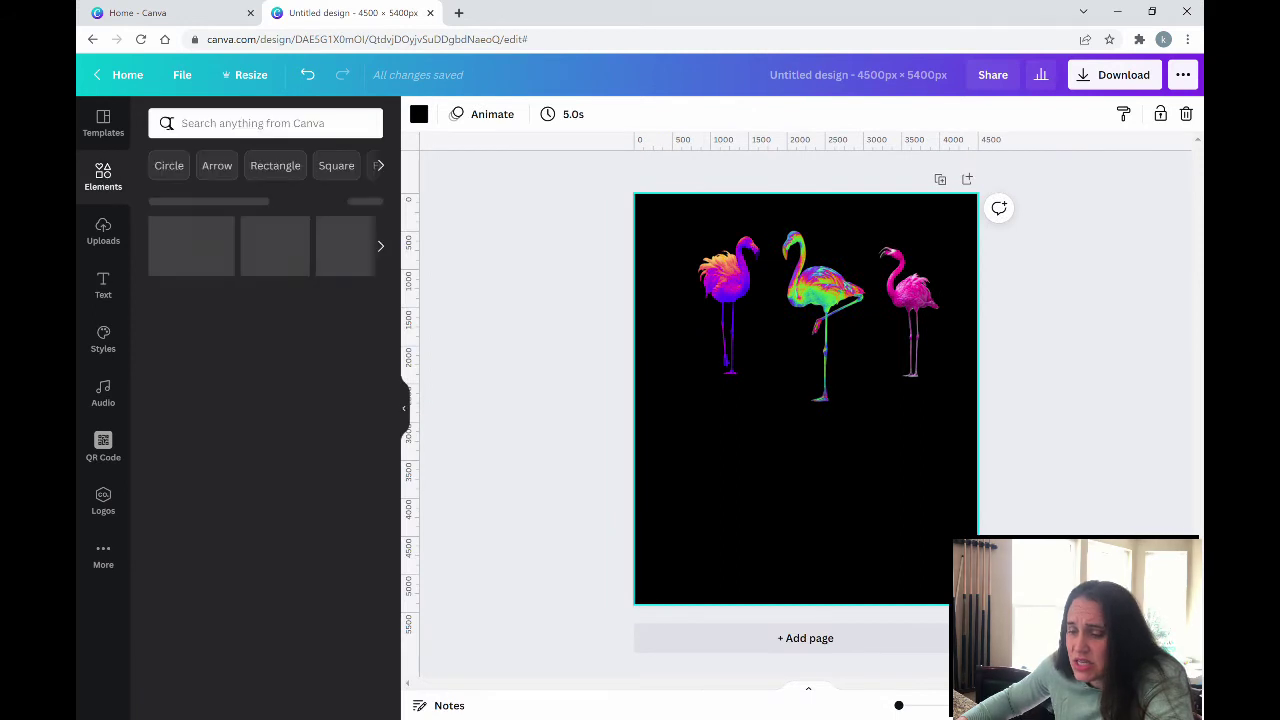
pyautogui.click(271, 125)
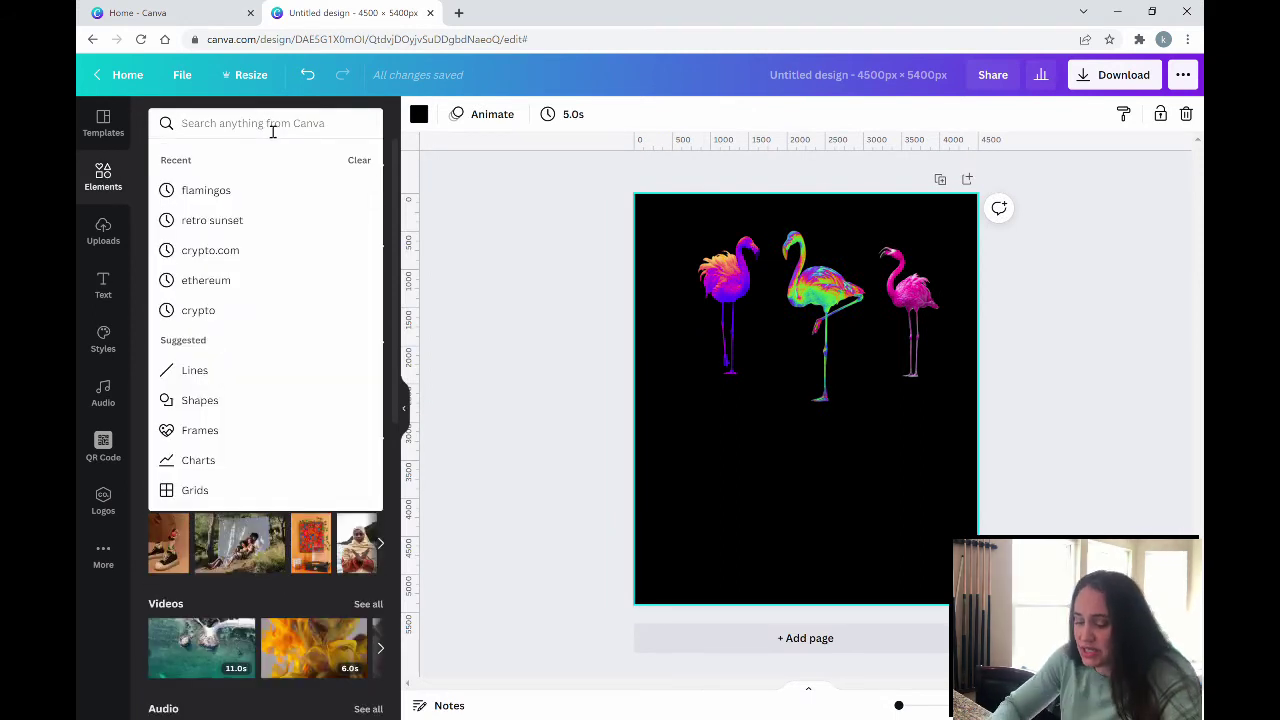
pyautogui.write('retro sunset')
pyautogui.press('Return')
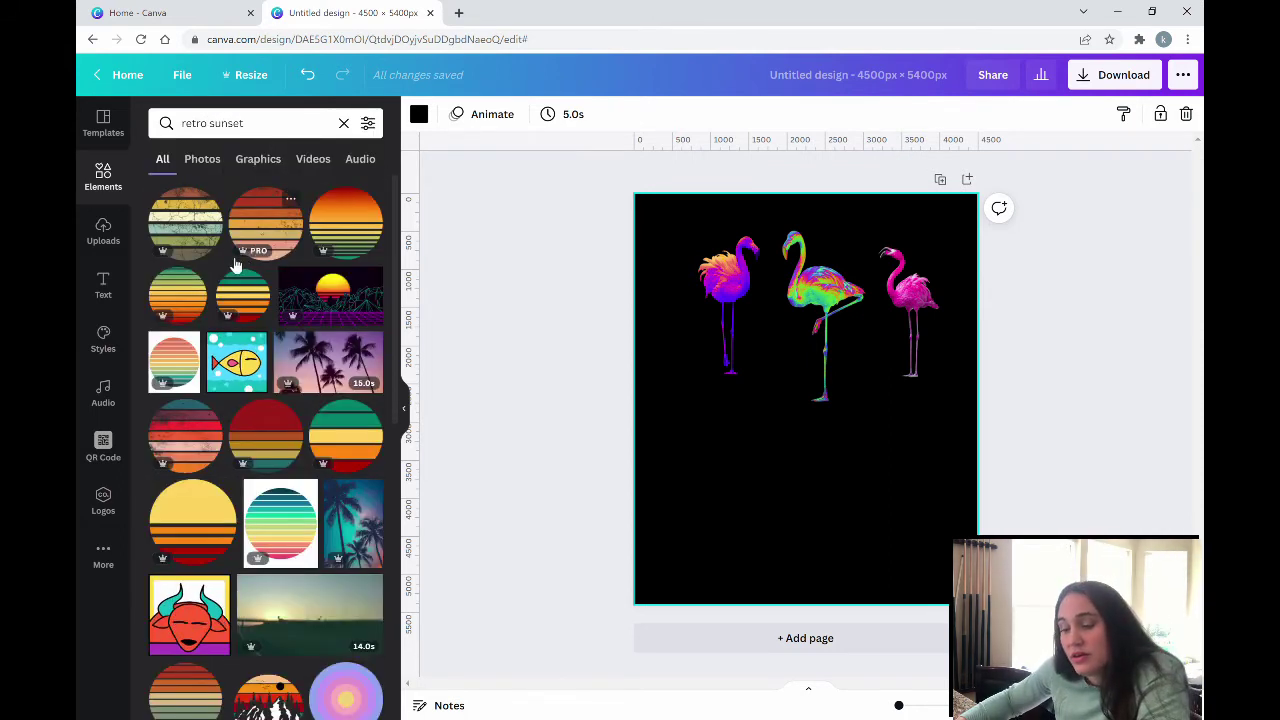
pyautogui.click(256, 160)
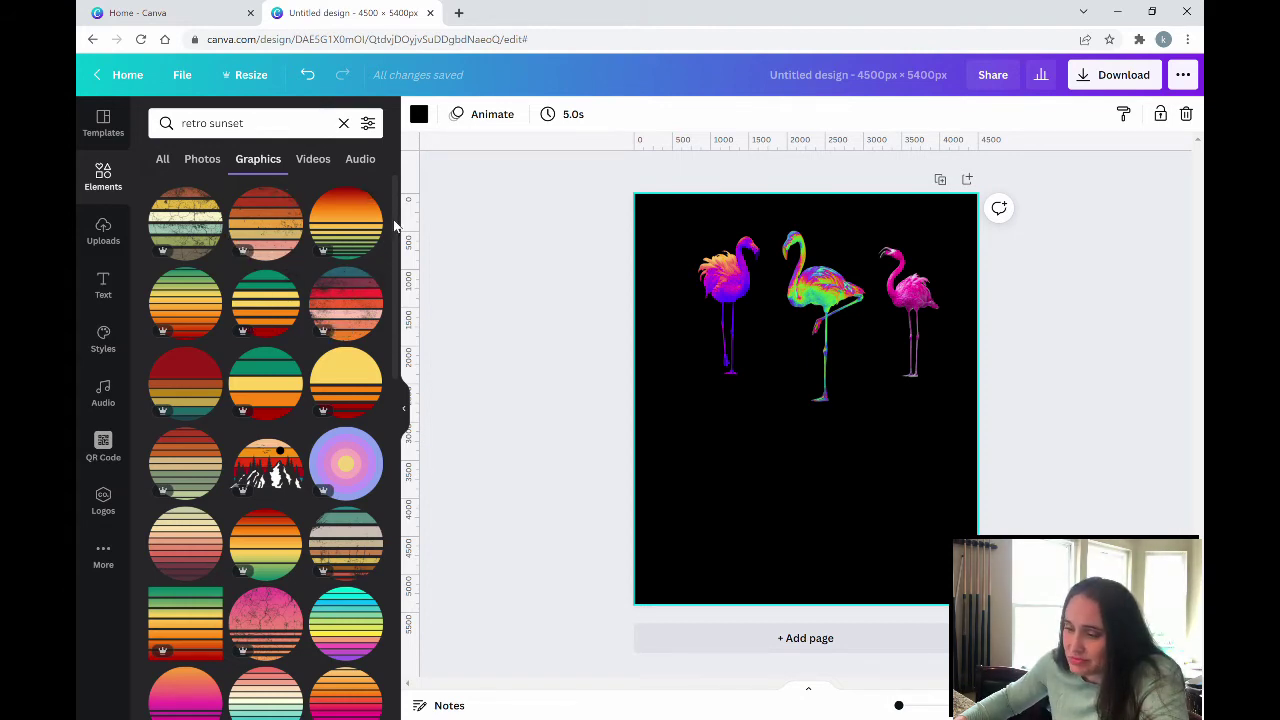
# - Browse the retro sunset graphics results for the orange striped sunset
pyautogui.scroll(-3, 251, 375)
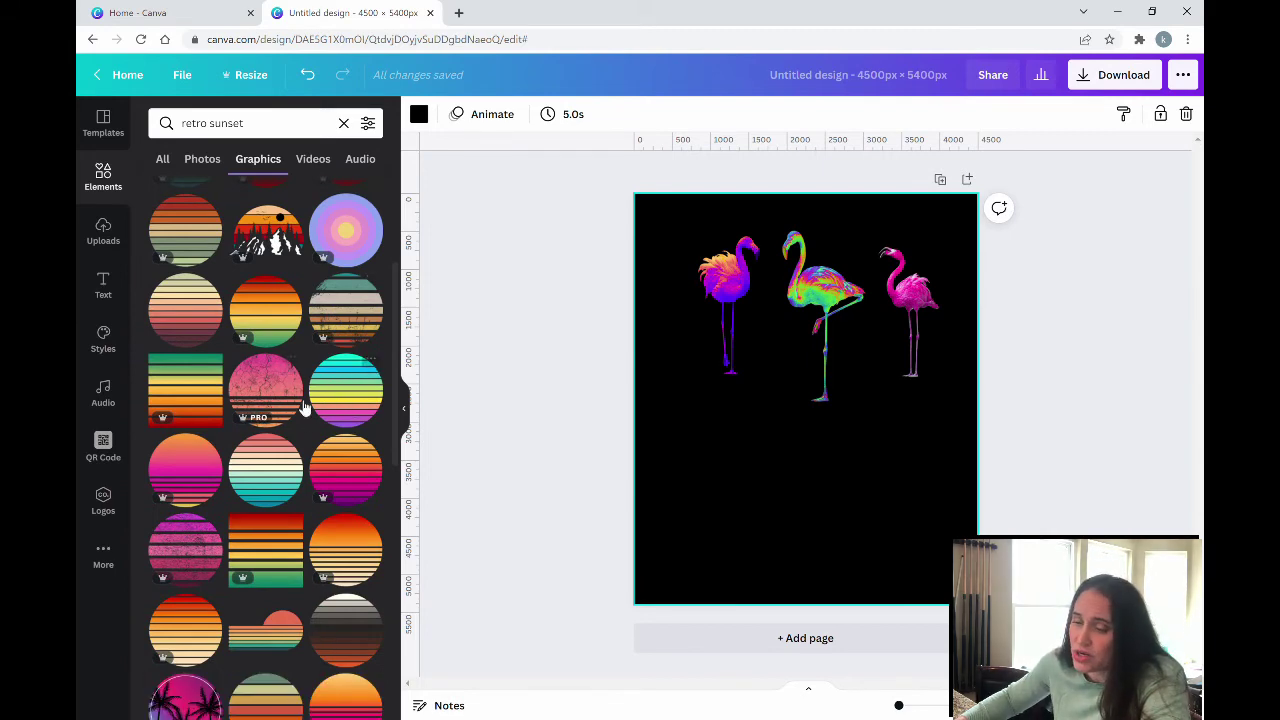
pyautogui.scroll(-3, 272, 388)
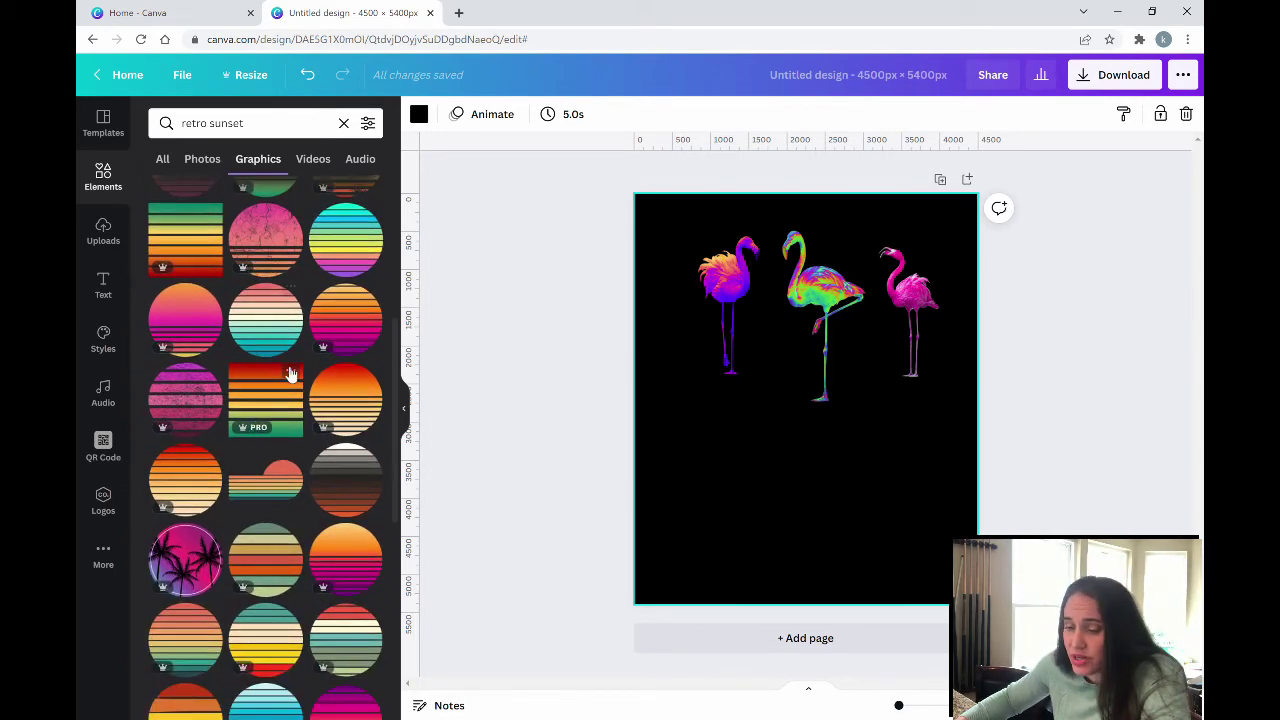
pyautogui.scroll(-3, 215, 430)
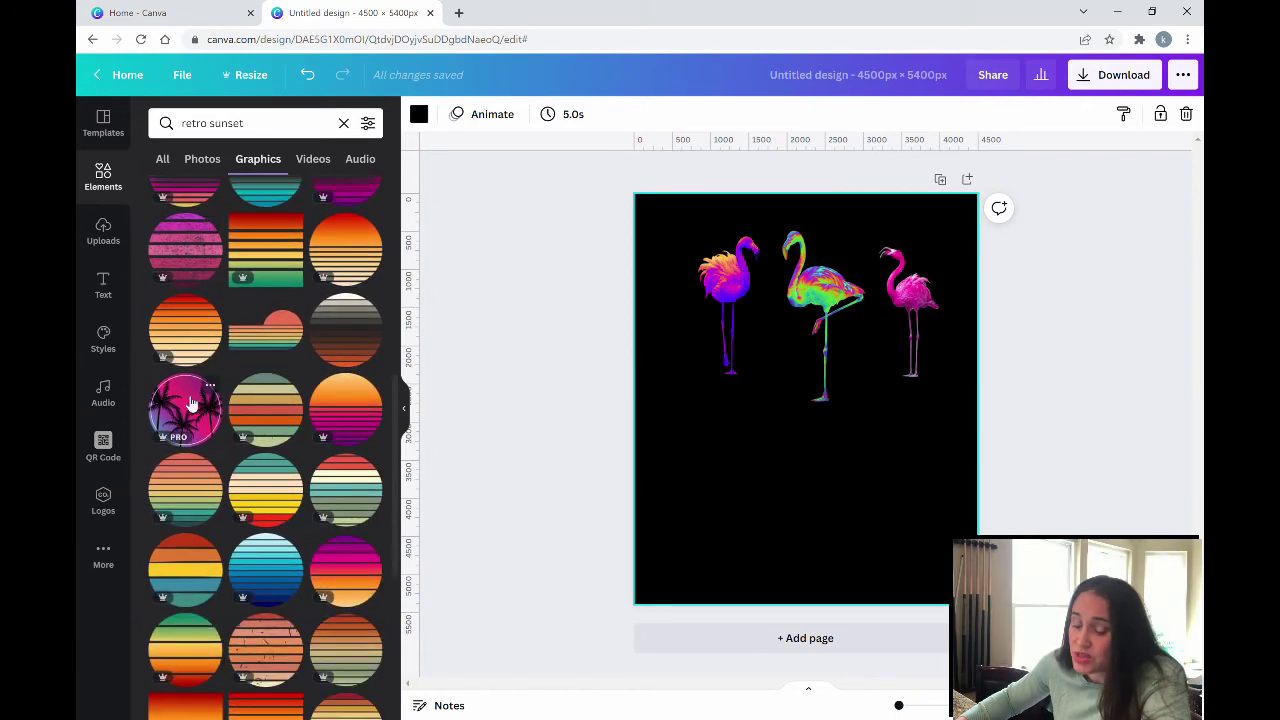
pyautogui.scroll(-4, 240, 380)
pyautogui.scroll(-3, 258, 293)
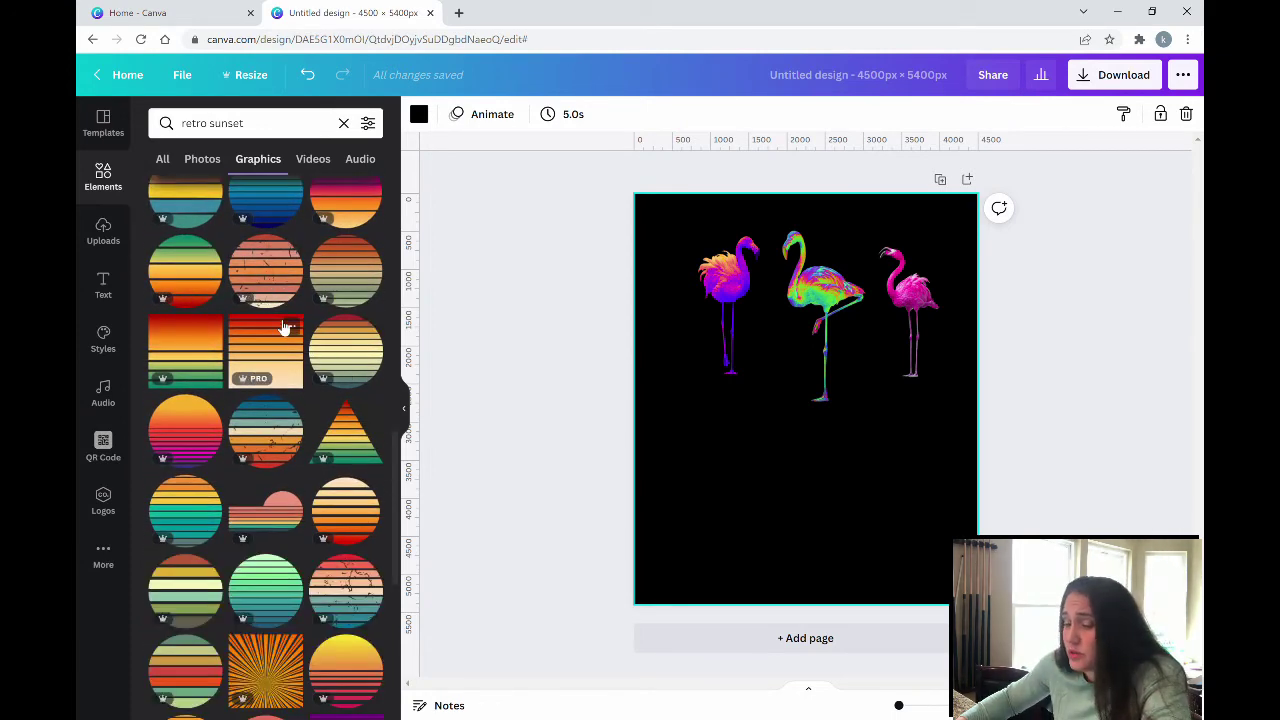
pyautogui.scroll(-8, 320, 334)
pyautogui.scroll(-4, 318, 330)
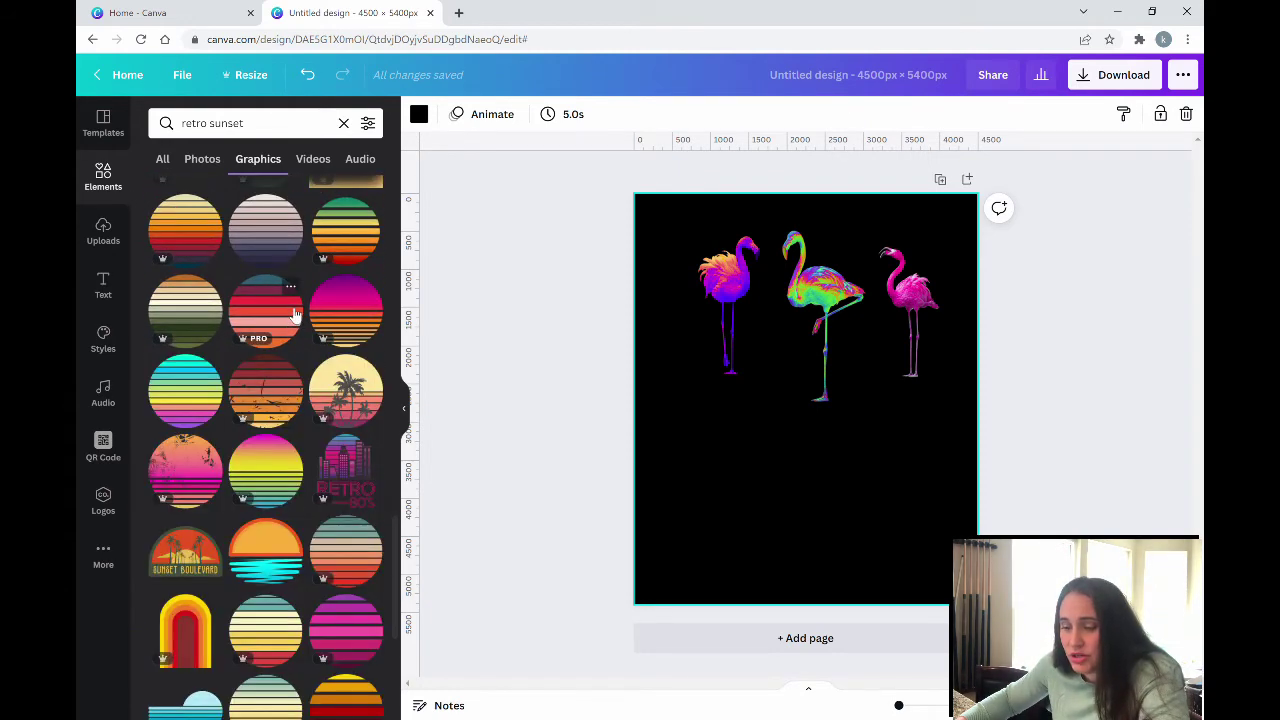
pyautogui.scroll(-3, 295, 310)
pyautogui.scroll(-8, 296, 310)
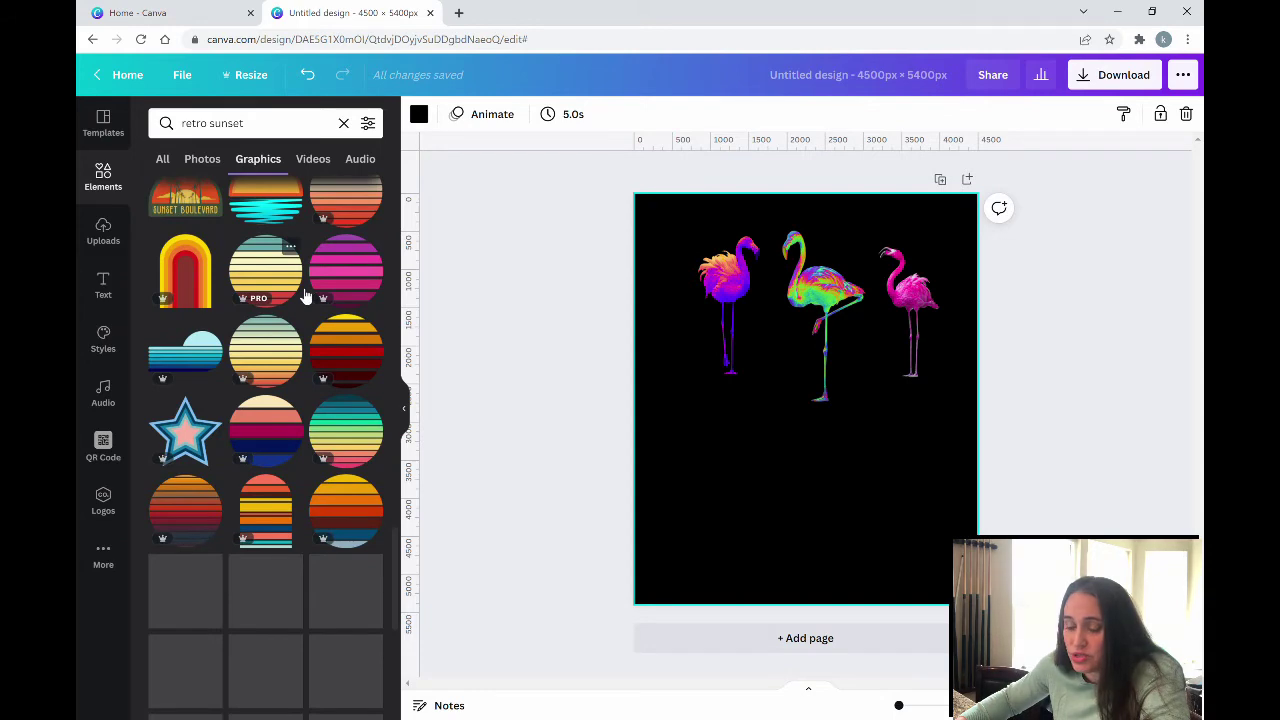
pyautogui.scroll(-4, 300, 310)
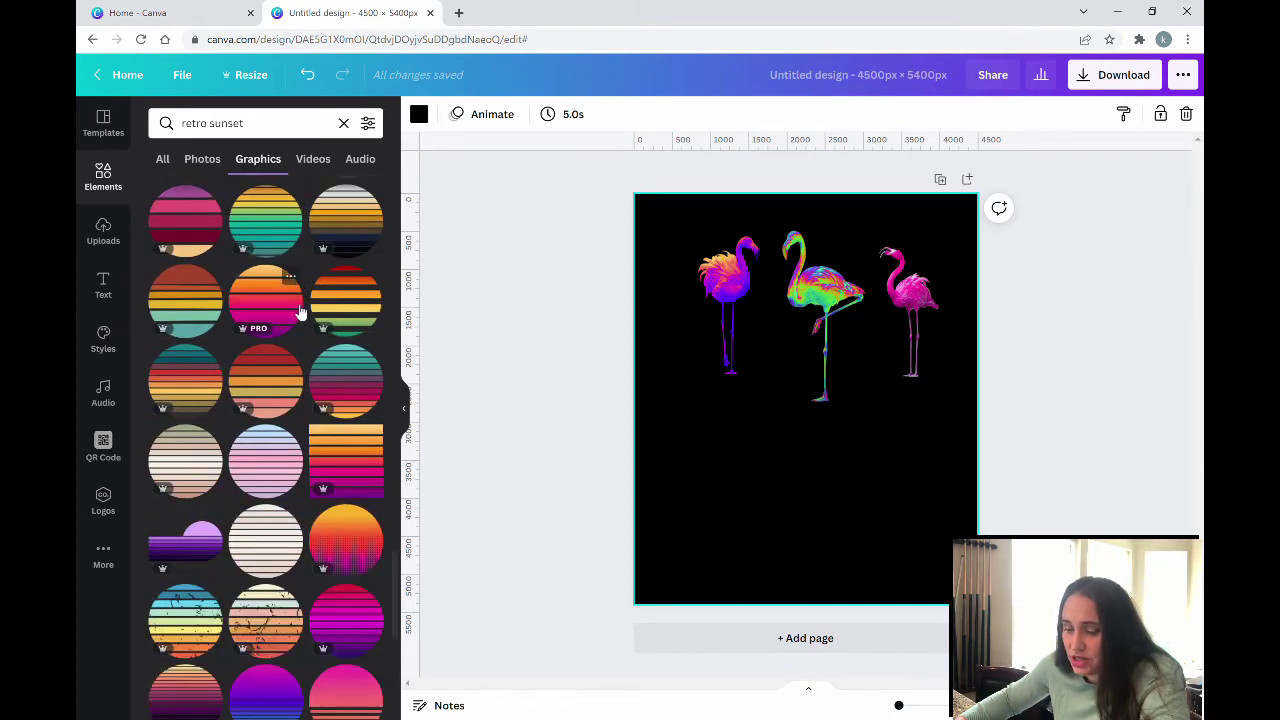
pyautogui.scroll(-5, 295, 311)
pyautogui.scroll(-5, 296, 315)
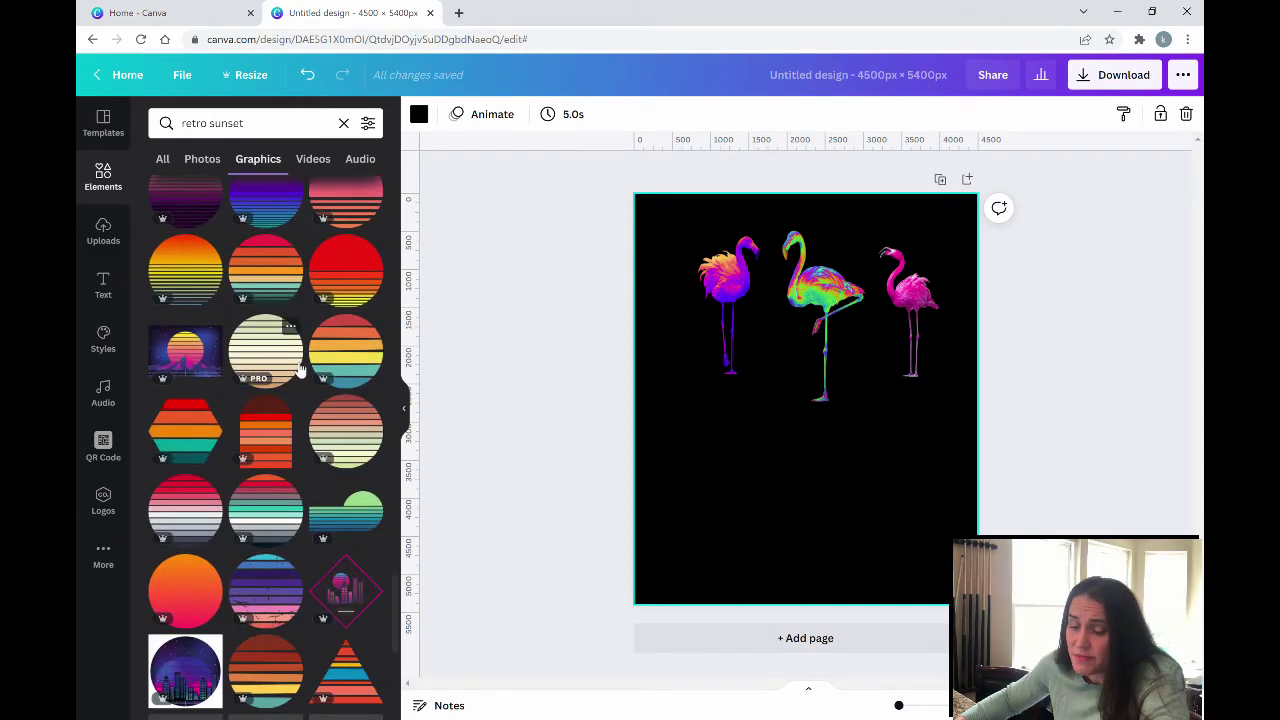
pyautogui.scroll(-1, 292, 364)
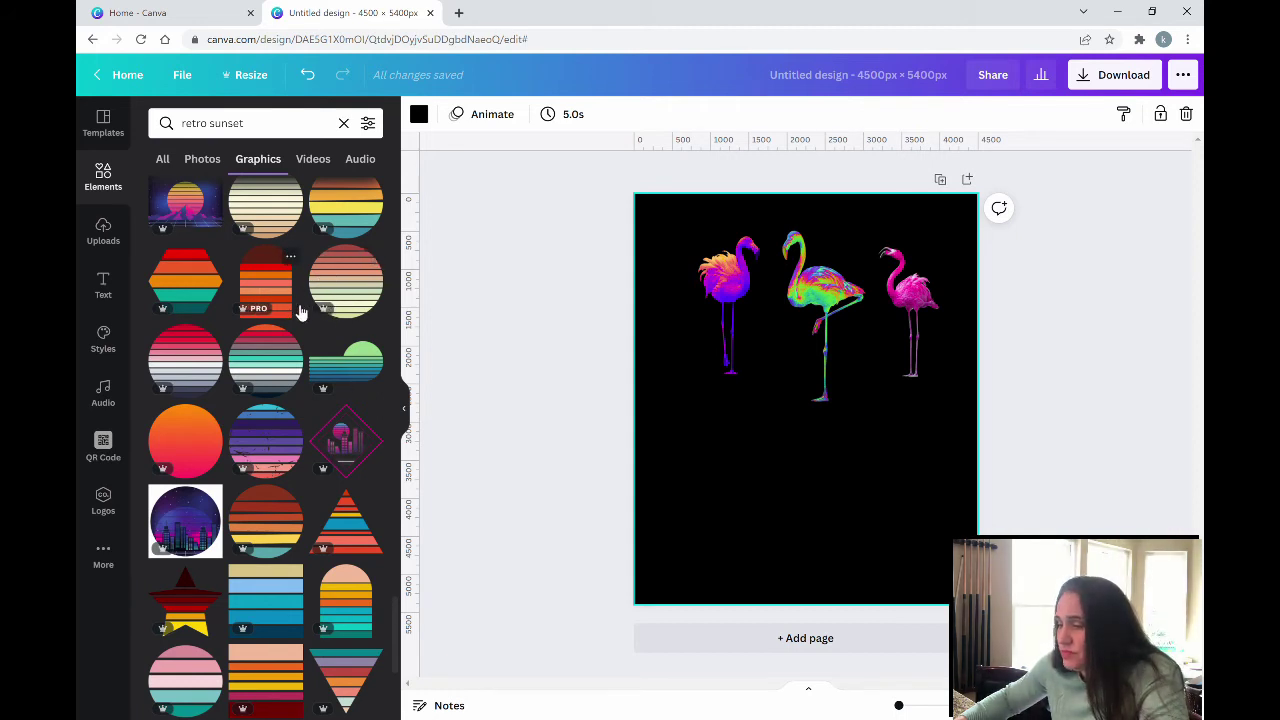
pyautogui.scroll(-2, 300, 313)
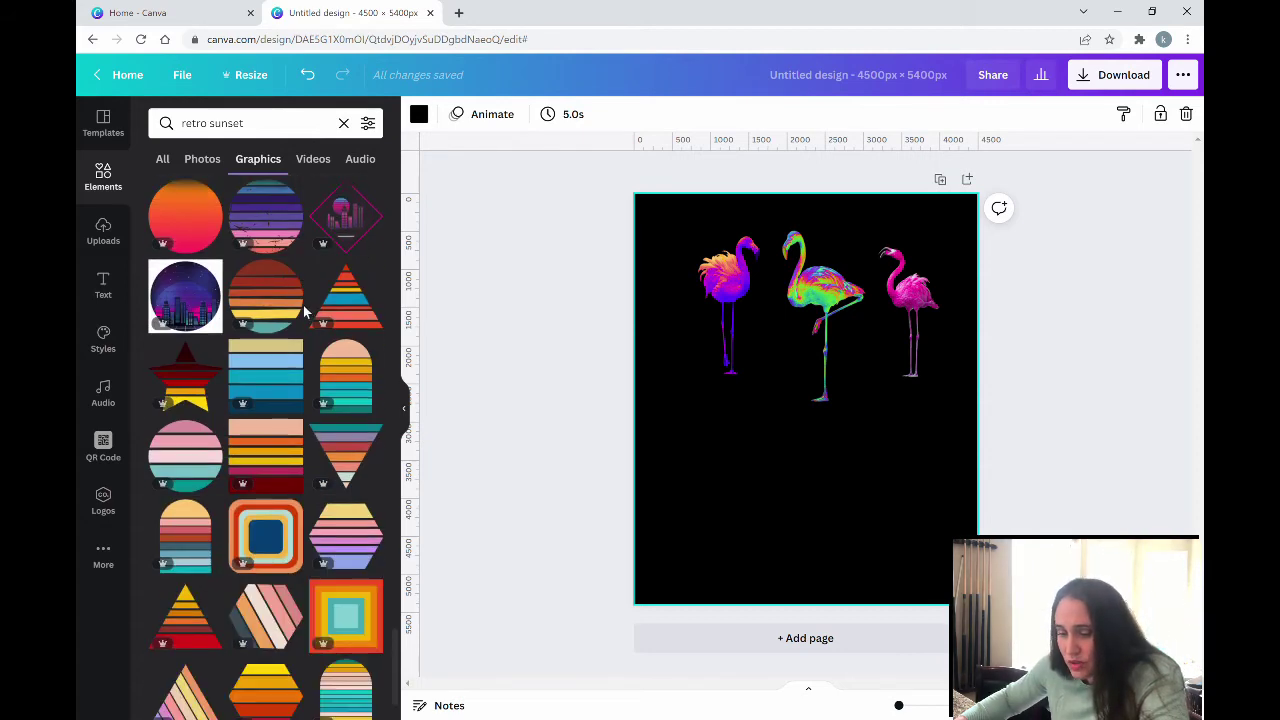
pyautogui.scroll(-1, 304, 306)
pyautogui.scroll(-3, 305, 300)
pyautogui.scroll(-2, 307, 302)
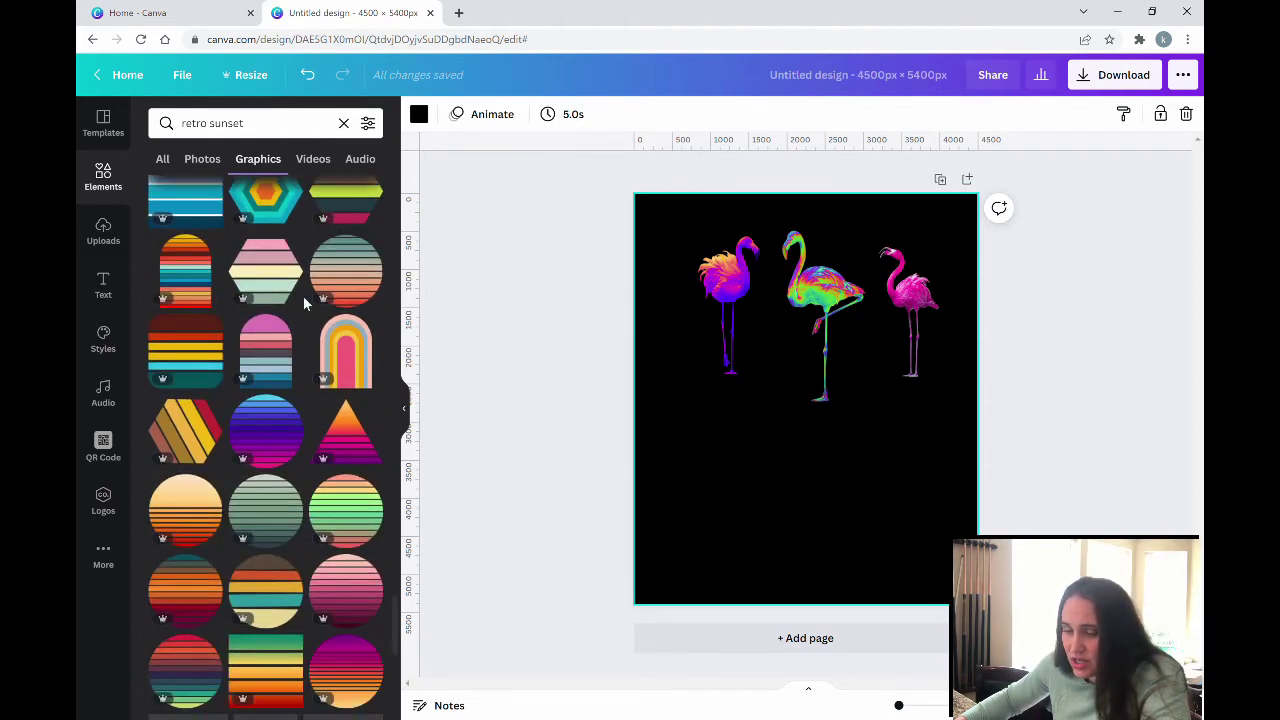
pyautogui.scroll(-2, 300, 290)
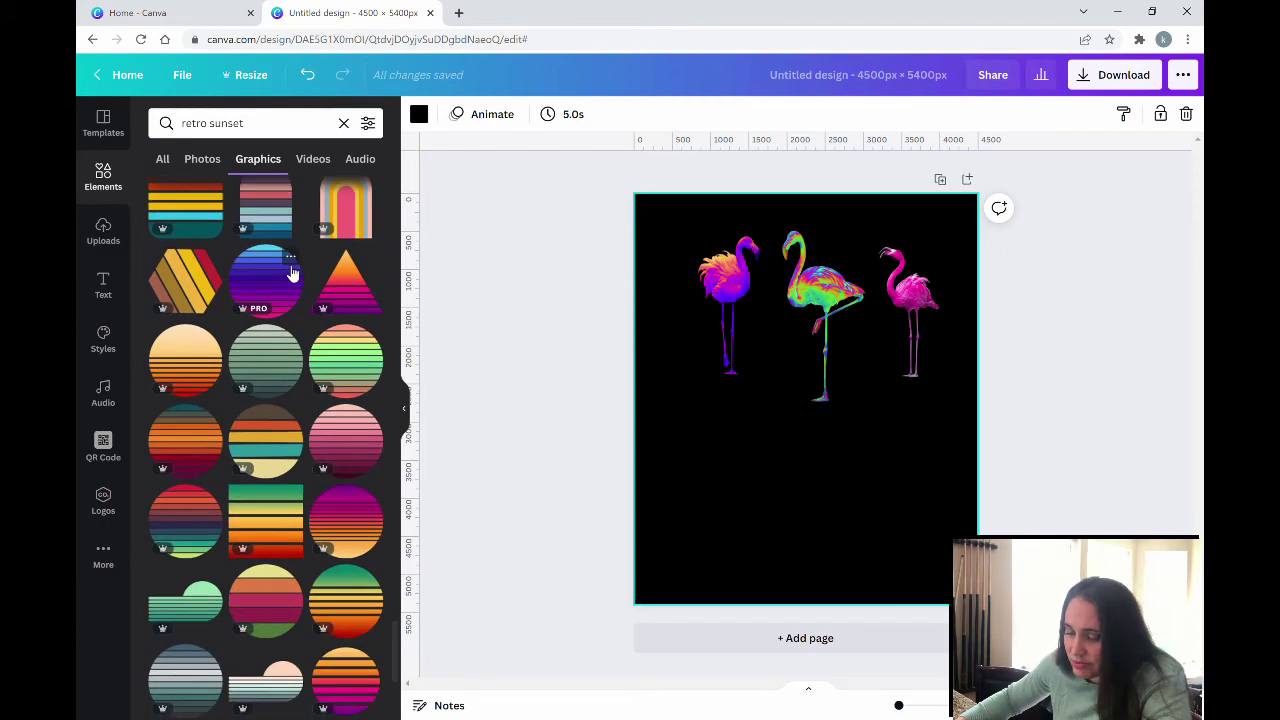
pyautogui.scroll(-3, 290, 272)
pyautogui.scroll(-2, 294, 269)
pyautogui.scroll(-2, 294, 269)
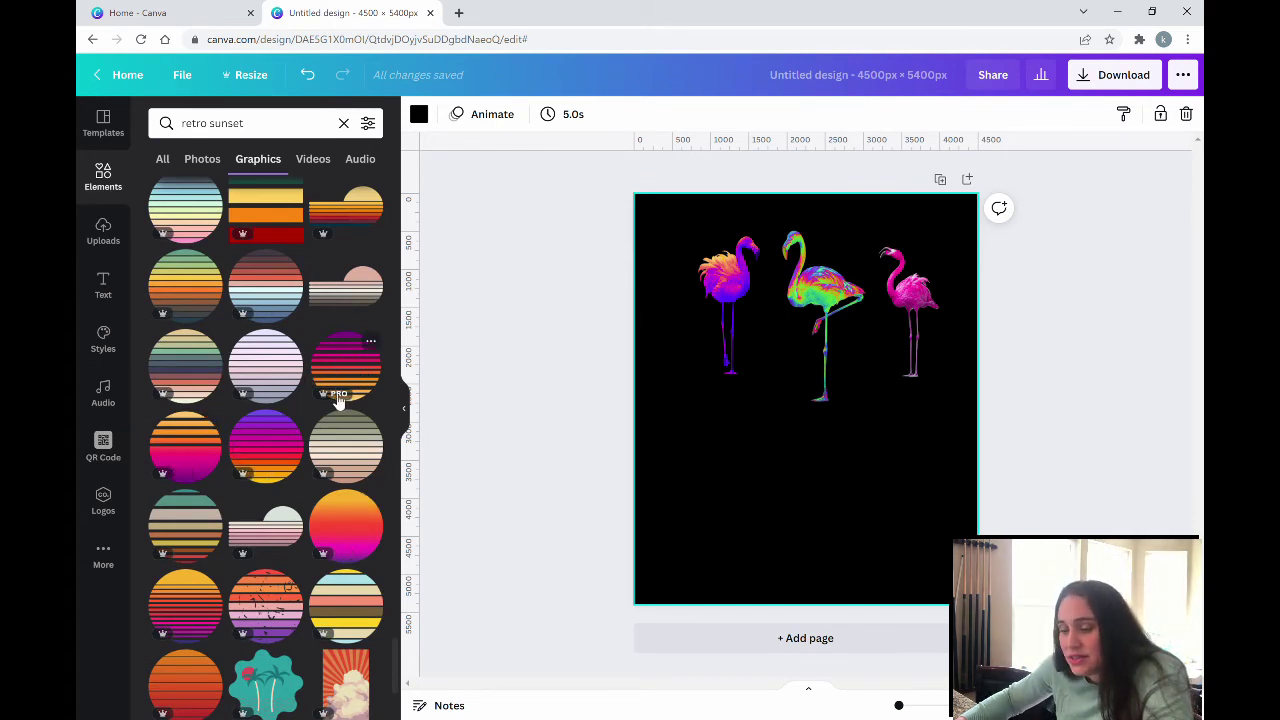
pyautogui.scroll(-5, 340, 395)
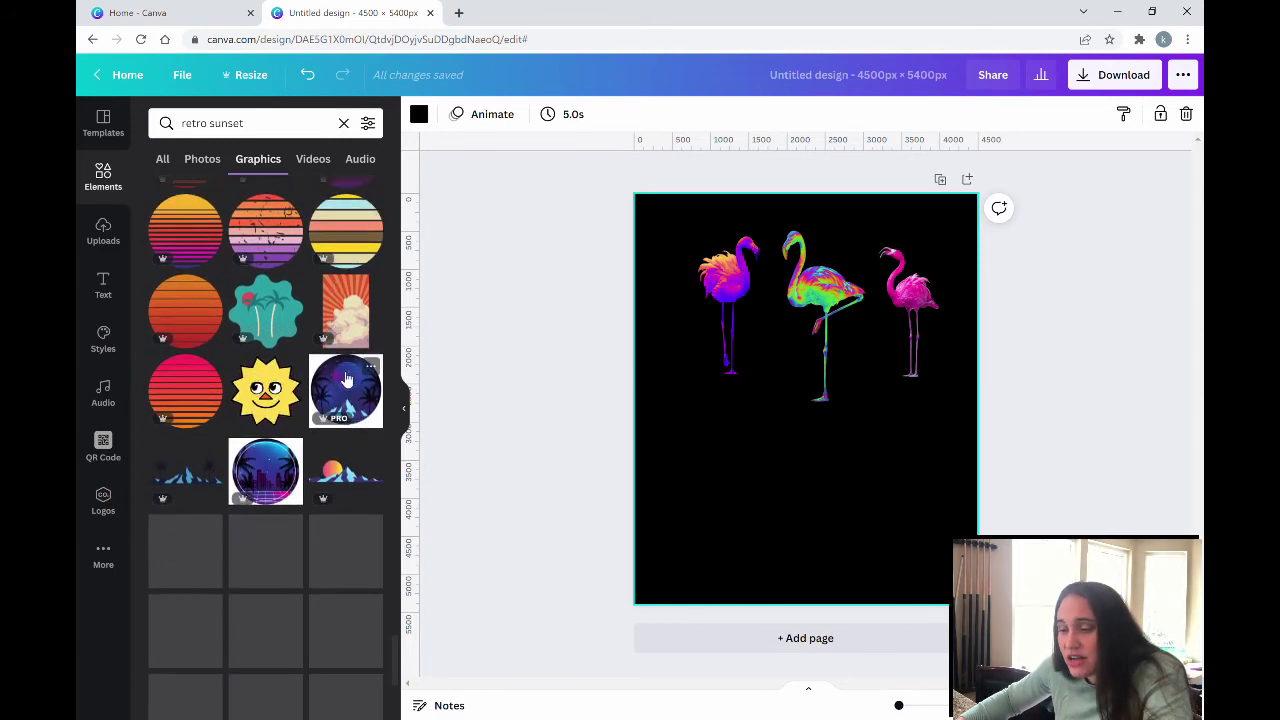
pyautogui.scroll(-4, 320, 380)
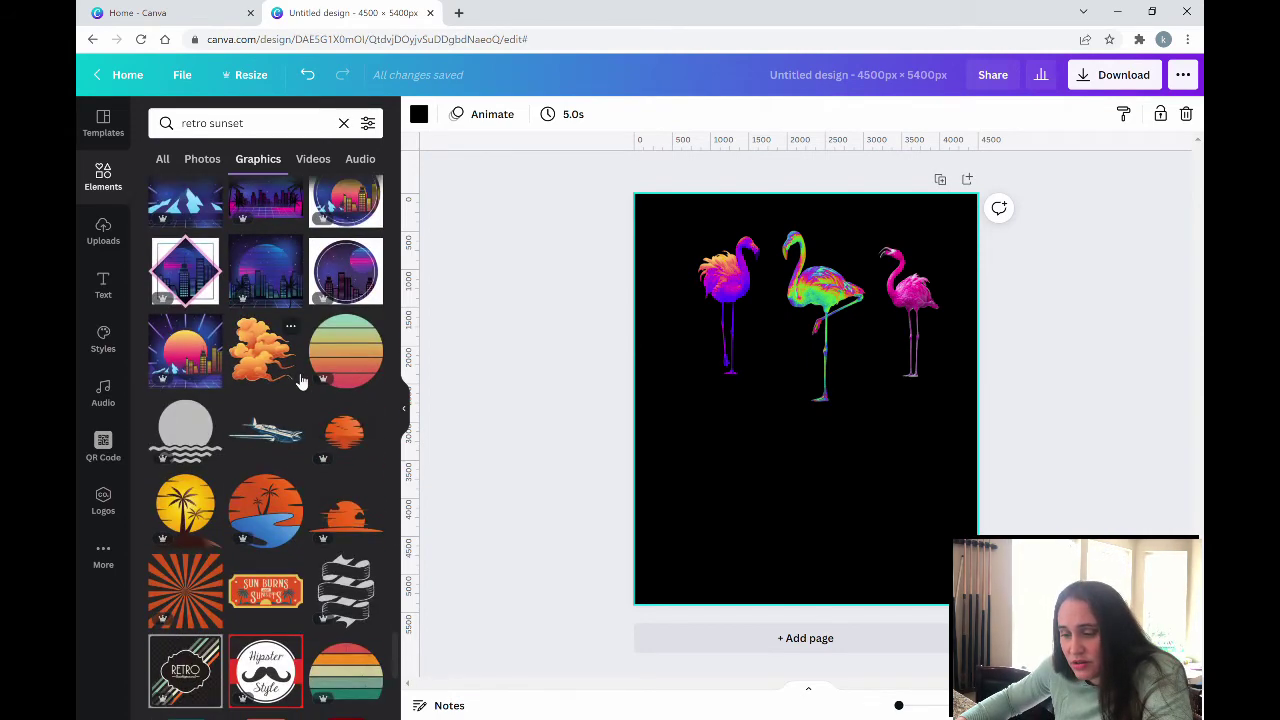
pyautogui.scroll(-3, 300, 380)
pyautogui.scroll(-2, 303, 376)
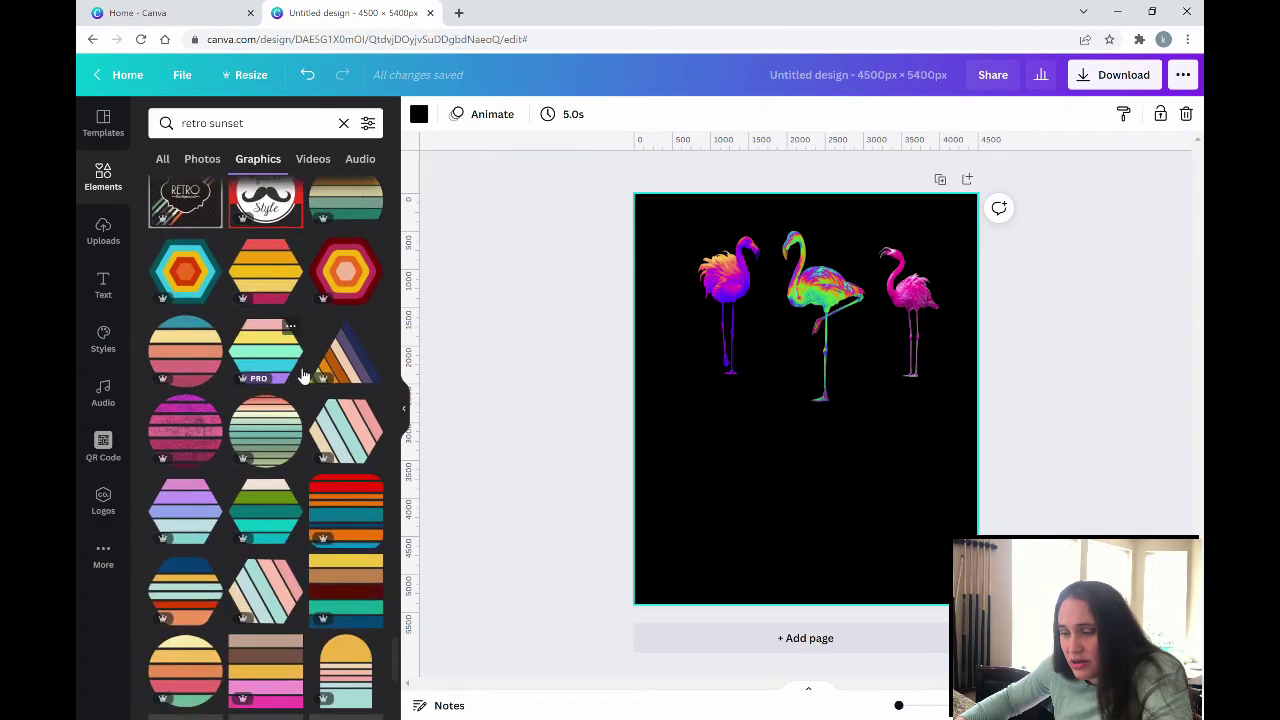
pyautogui.scroll(-3, 300, 370)
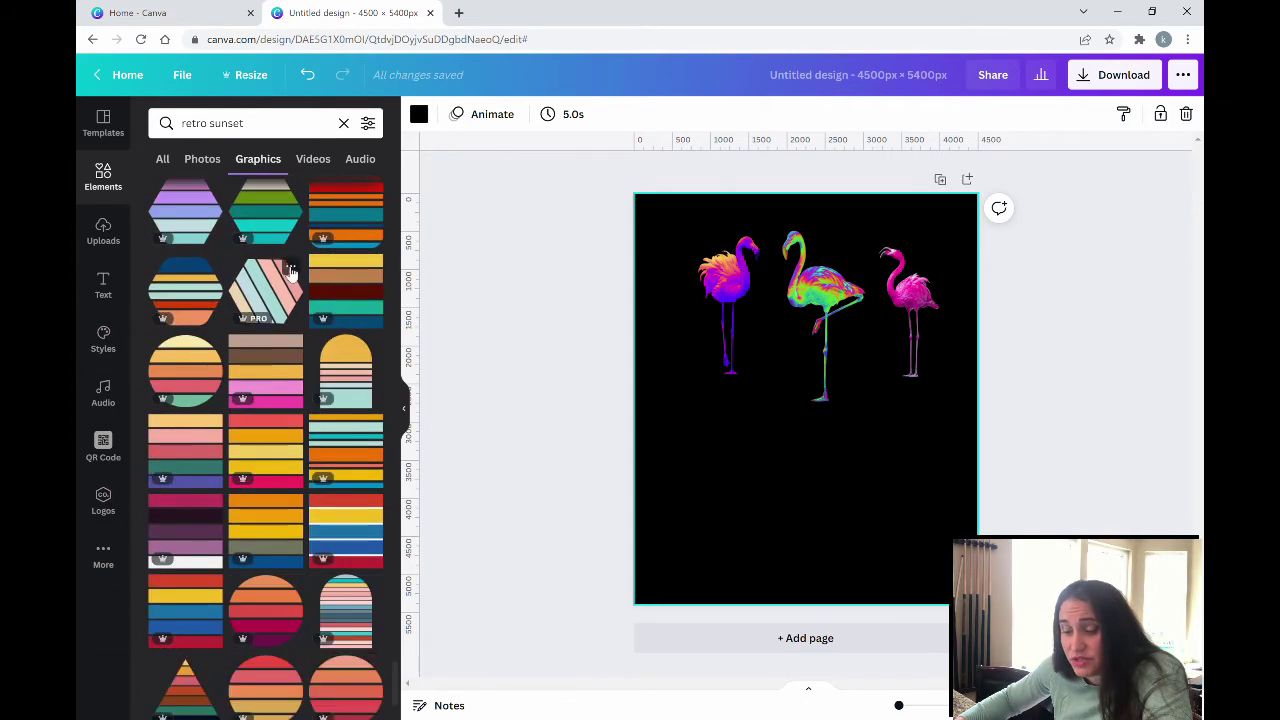
pyautogui.scroll(-5, 290, 272)
pyautogui.scroll(-5, 291, 297)
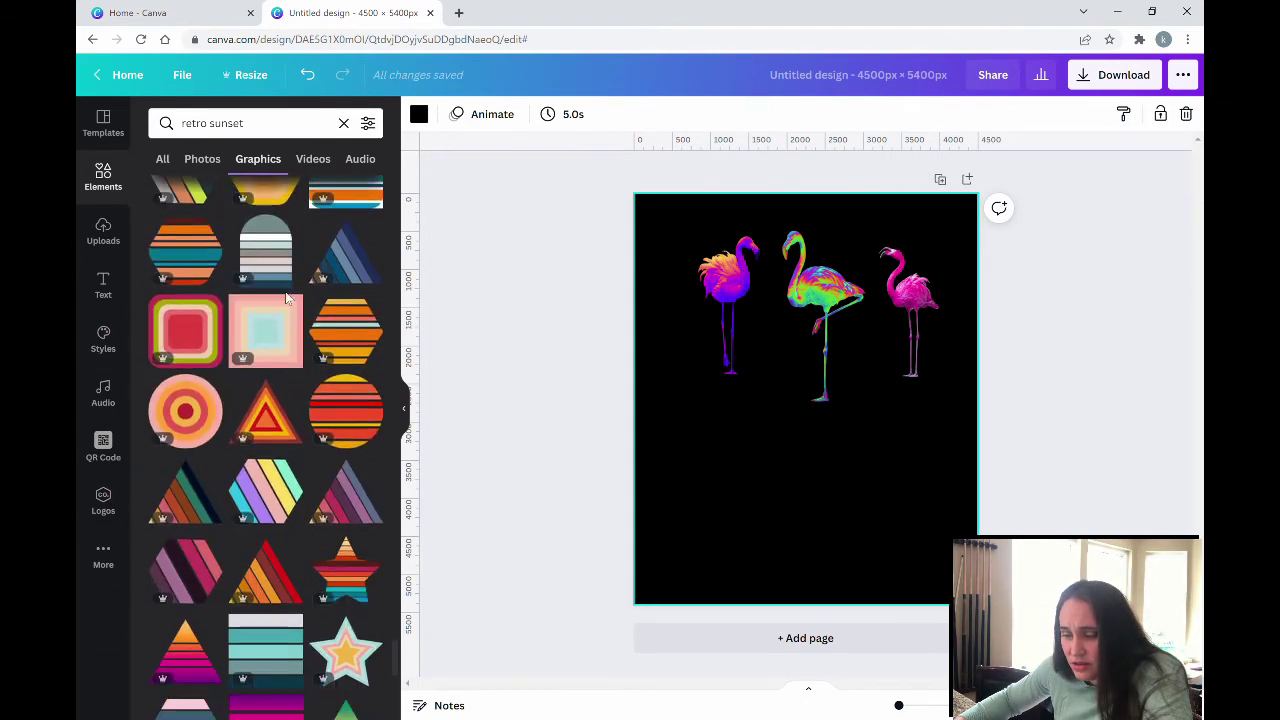
pyautogui.scroll(-1, 291, 297)
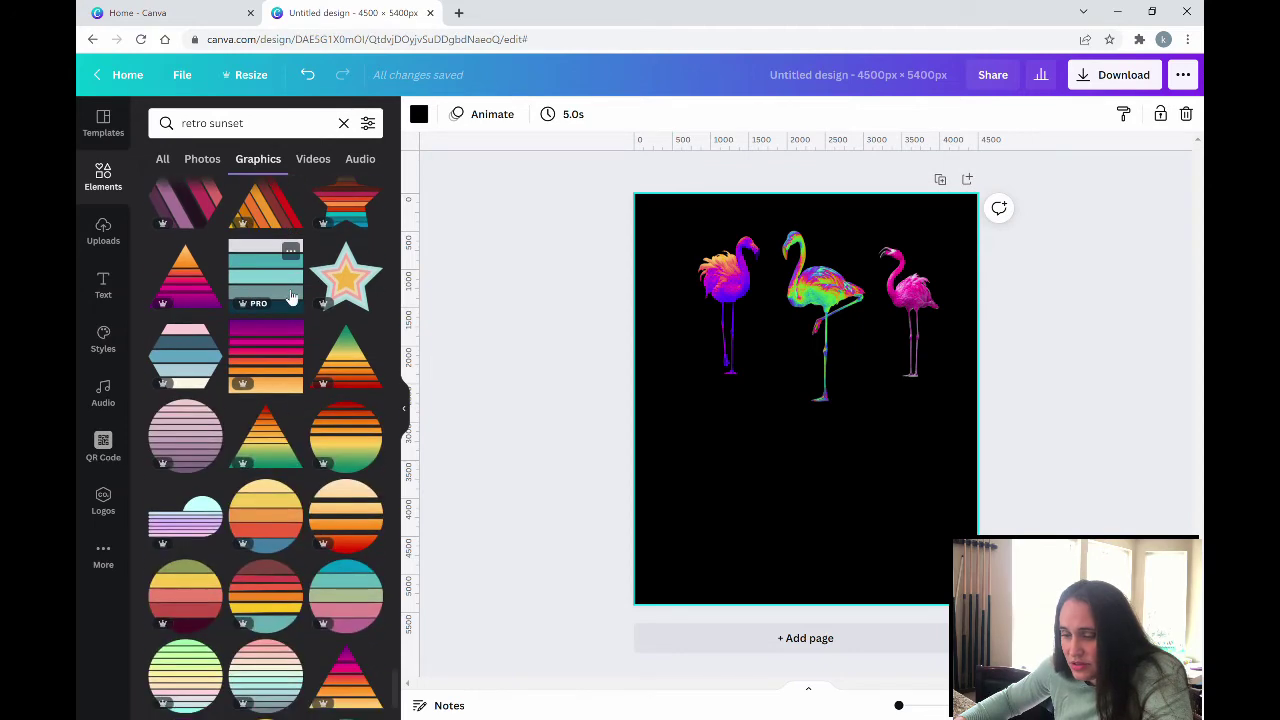
pyautogui.scroll(-2, 291, 297)
pyautogui.scroll(-3, 291, 297)
pyautogui.scroll(-3, 291, 297)
pyautogui.scroll(-3, 291, 297)
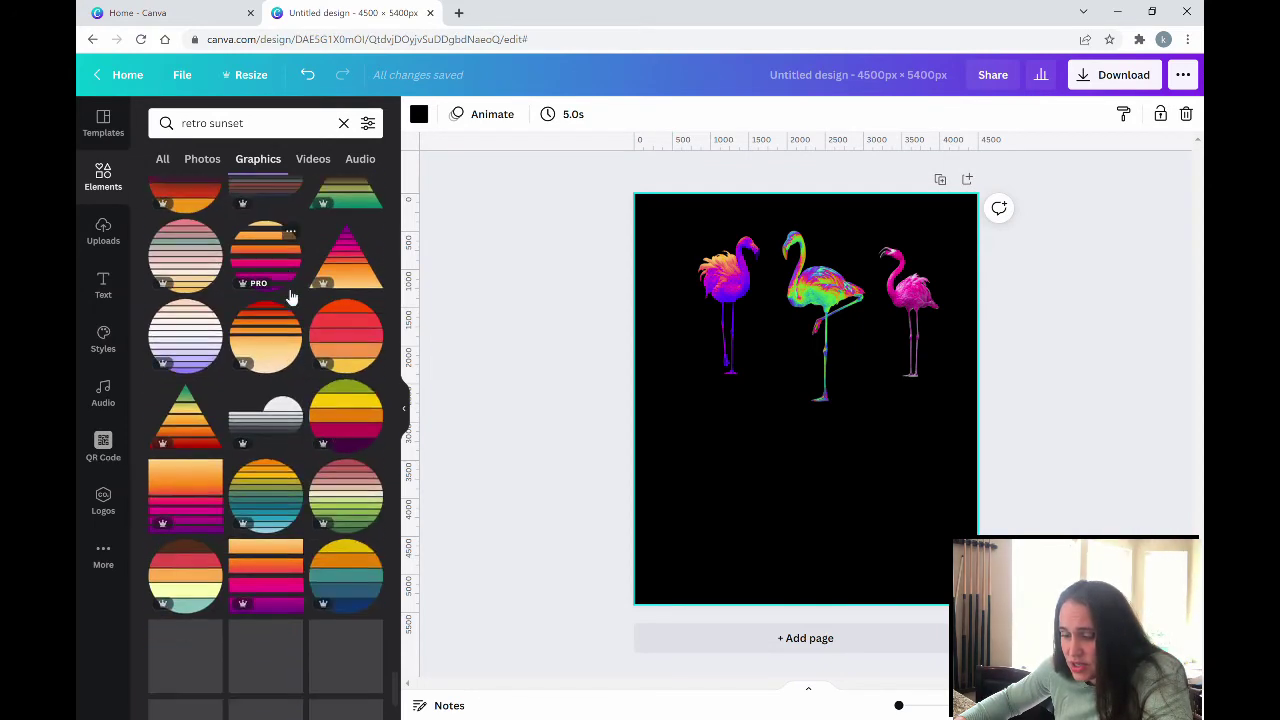
pyautogui.scroll(-3, 291, 297)
pyautogui.scroll(-3, 349, 414)
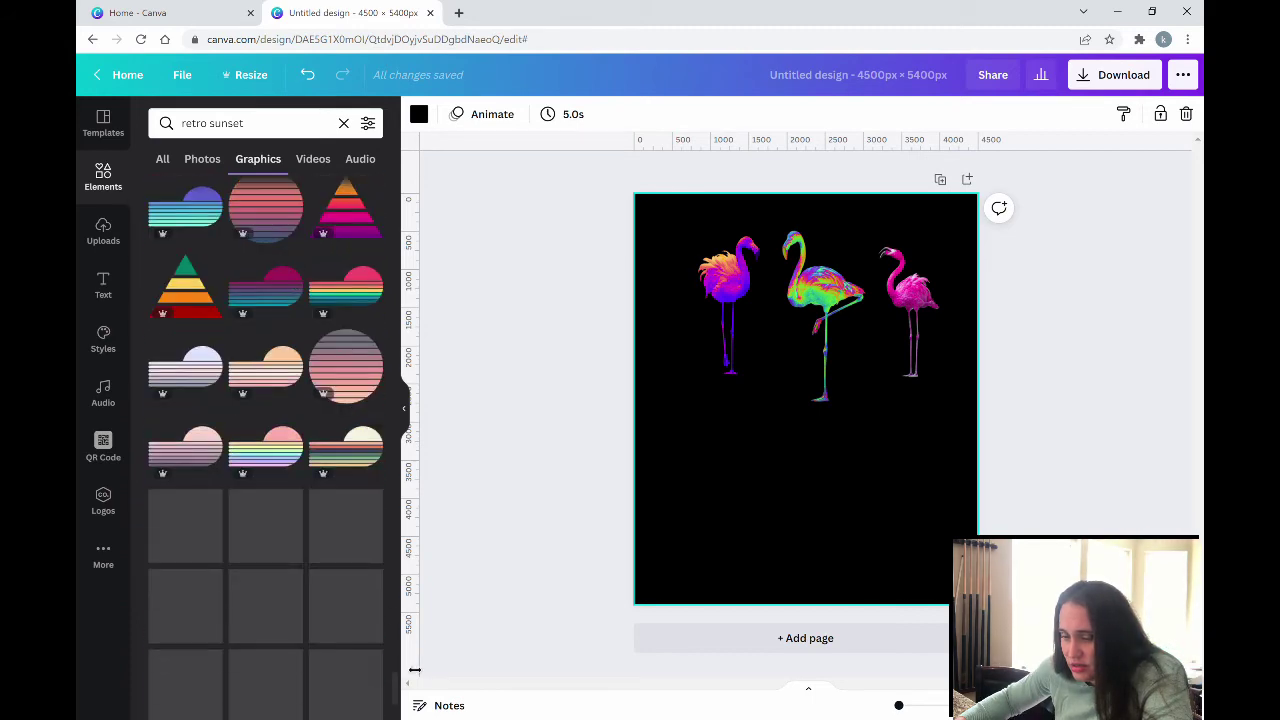
pyautogui.scroll(-3, 337, 600)
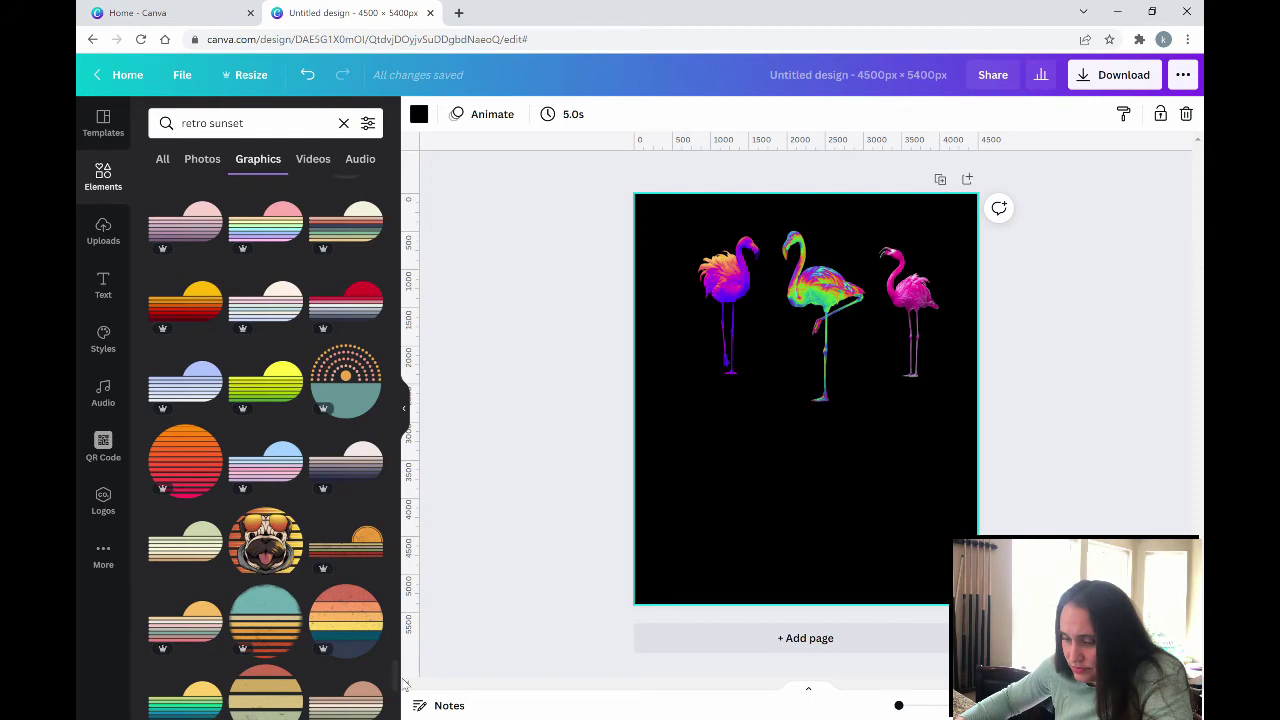
pyautogui.moveTo(399, 684); pyautogui.dragTo(383, 120)
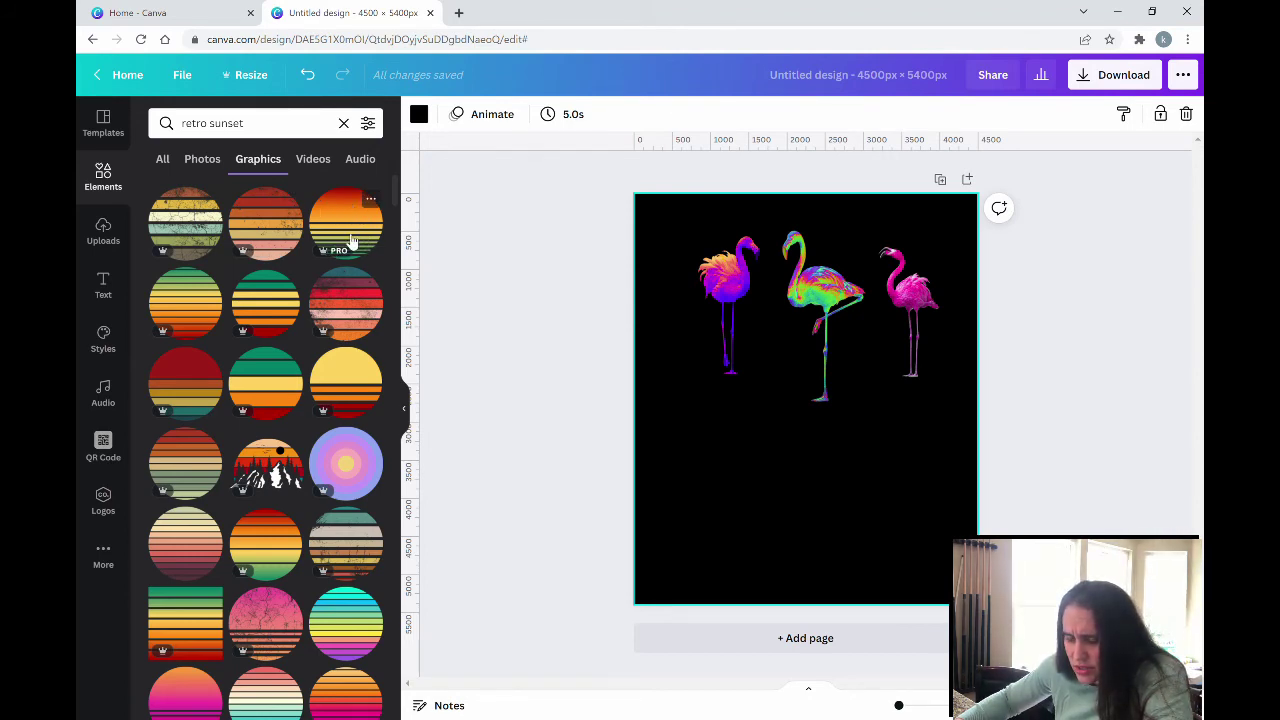
pyautogui.scroll(-1, 347, 234)
pyautogui.scroll(-1, 350, 235)
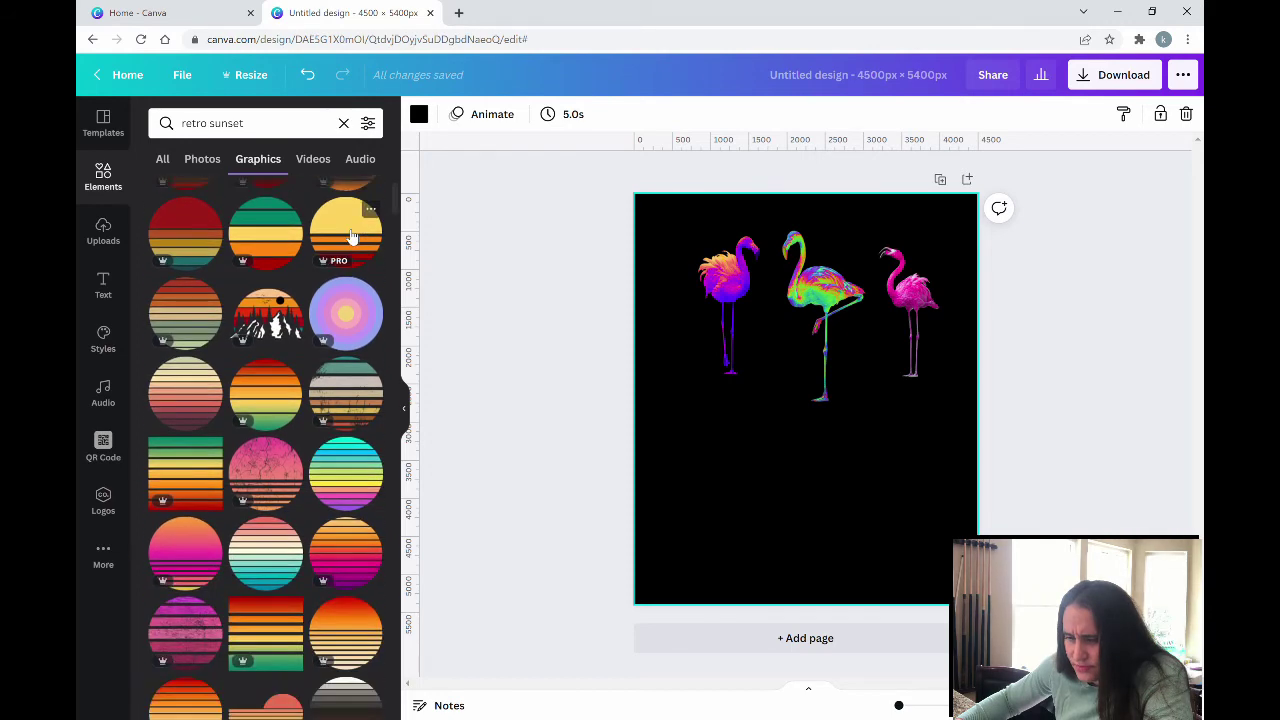
pyautogui.scroll(-3, 350, 235)
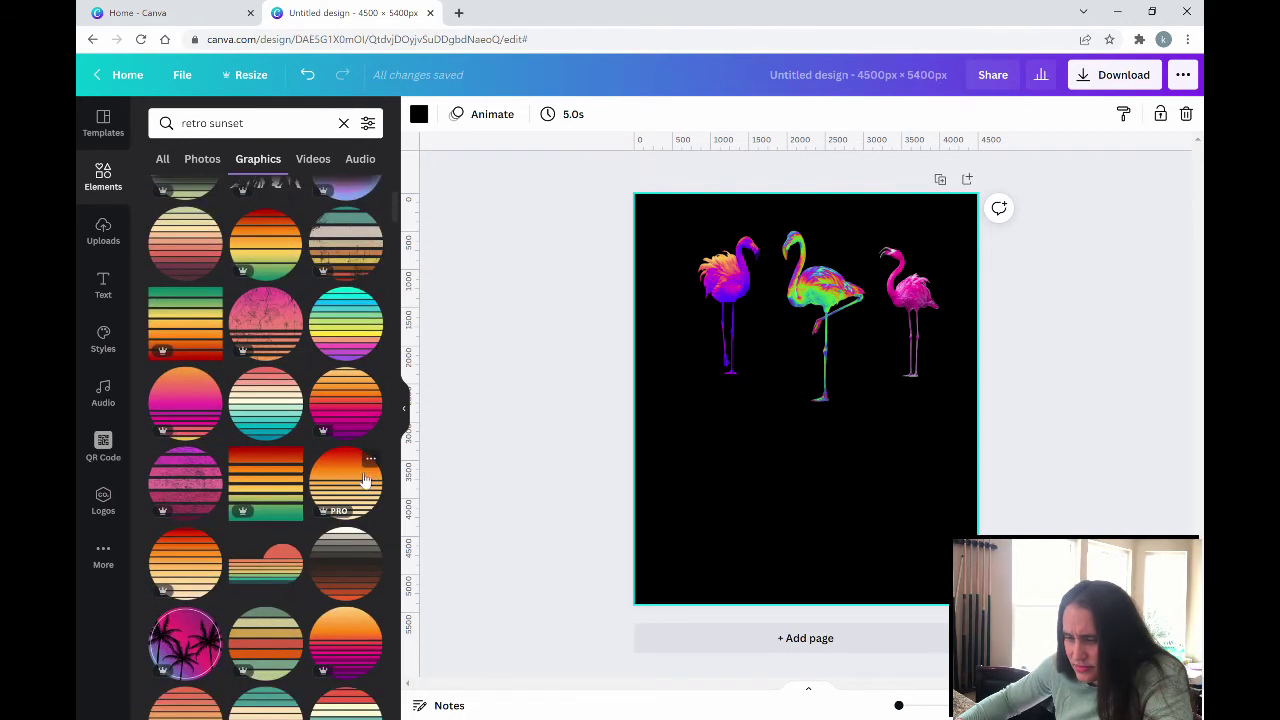
# - Add the orange striped sunset circle below the flamingos and browse similar sunset graphics
pyautogui.click(358, 483)
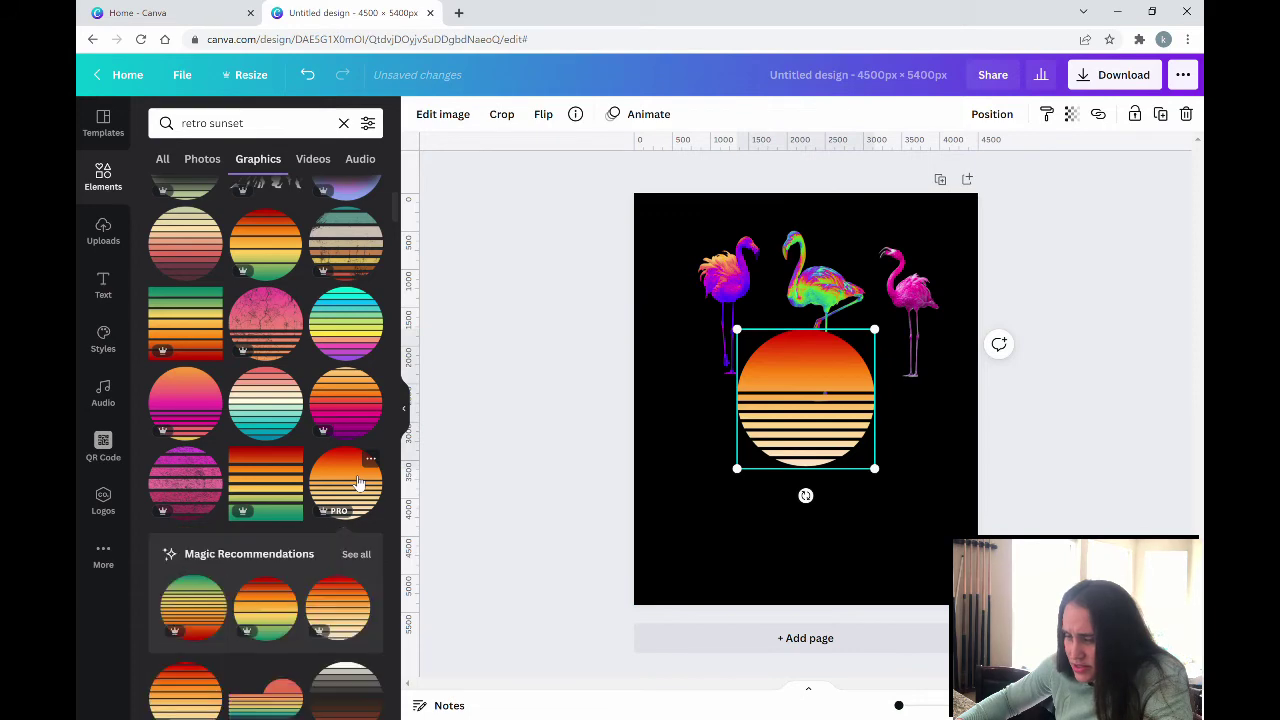
pyautogui.click(355, 556)
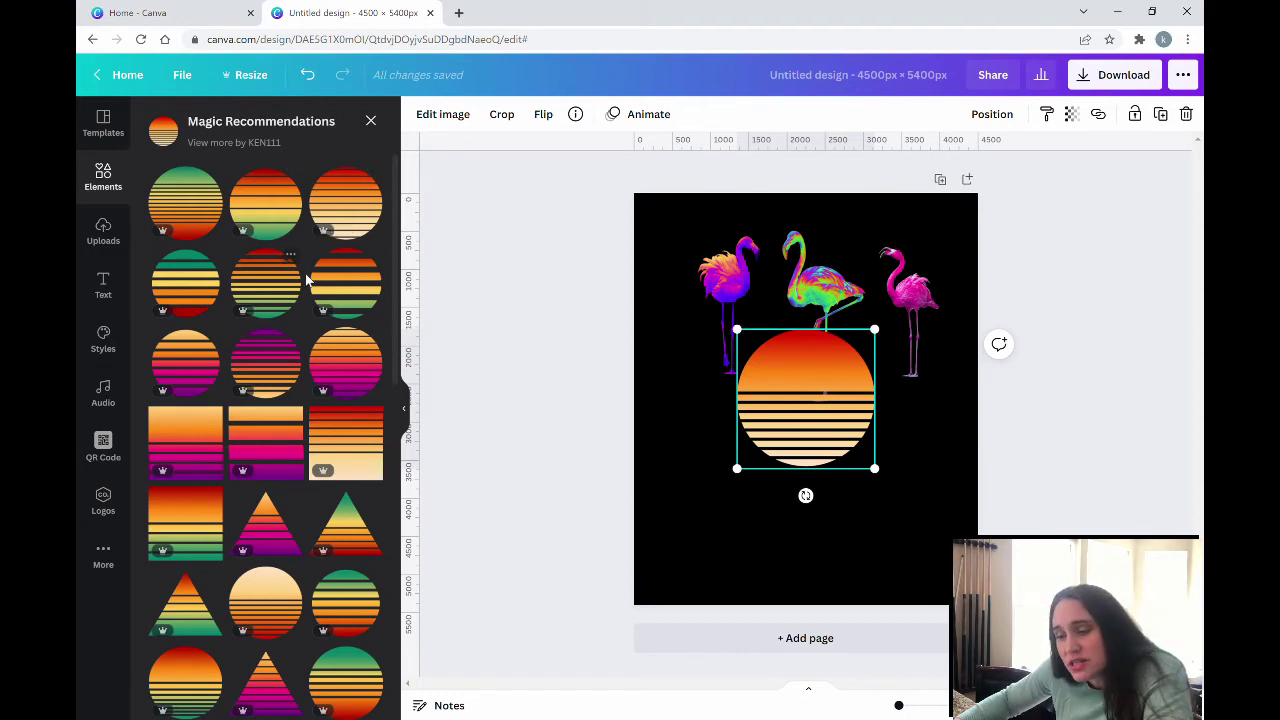
pyautogui.scroll(-1, 316, 302)
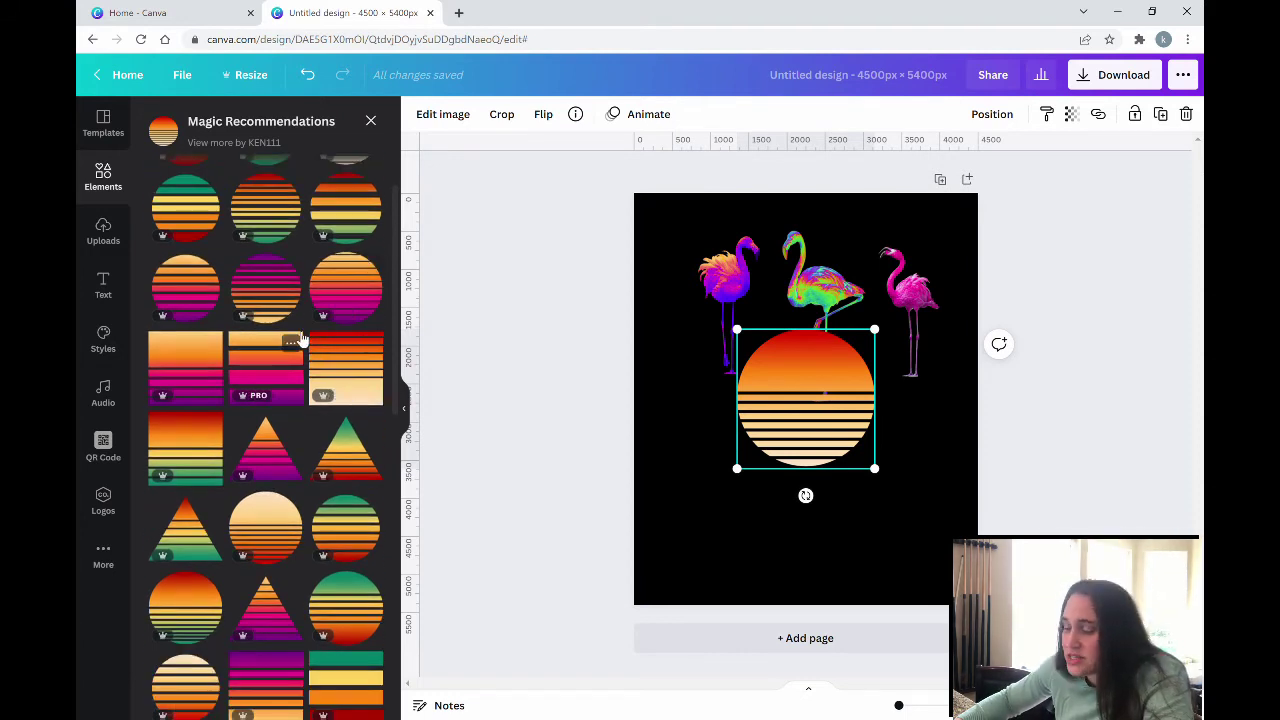
pyautogui.scroll(-1, 316, 282)
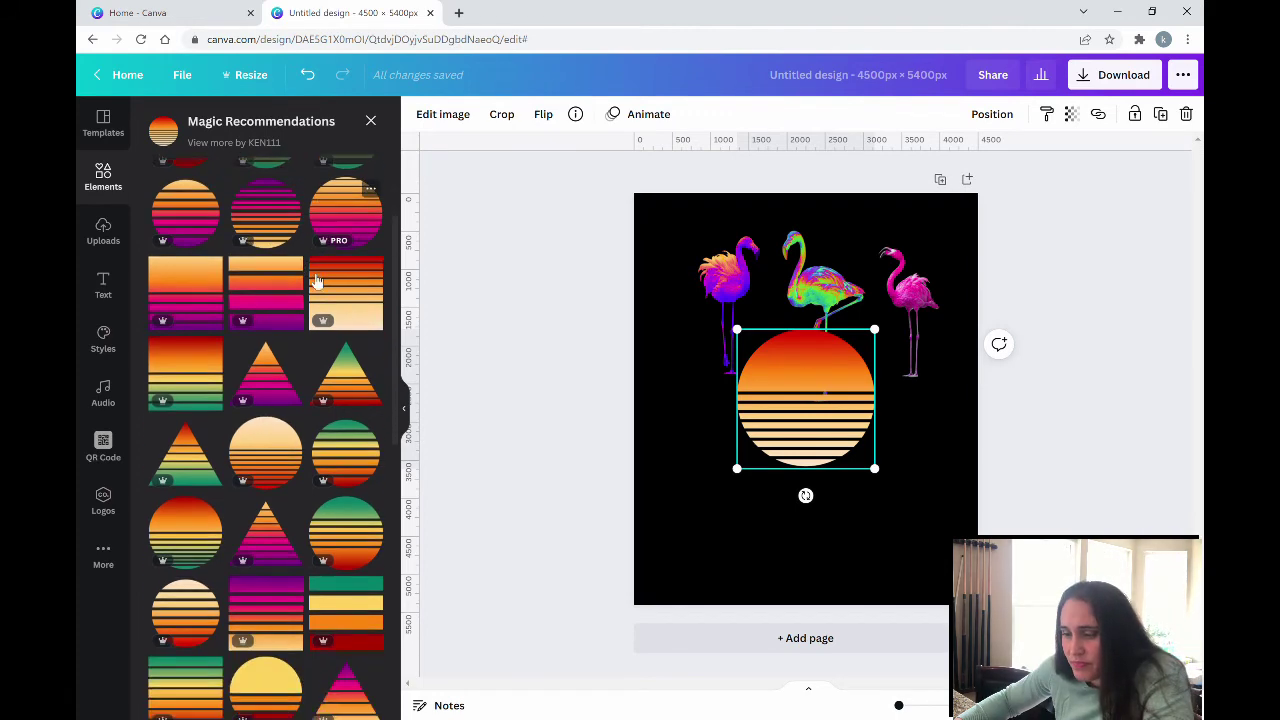
pyautogui.scroll(-4, 316, 282)
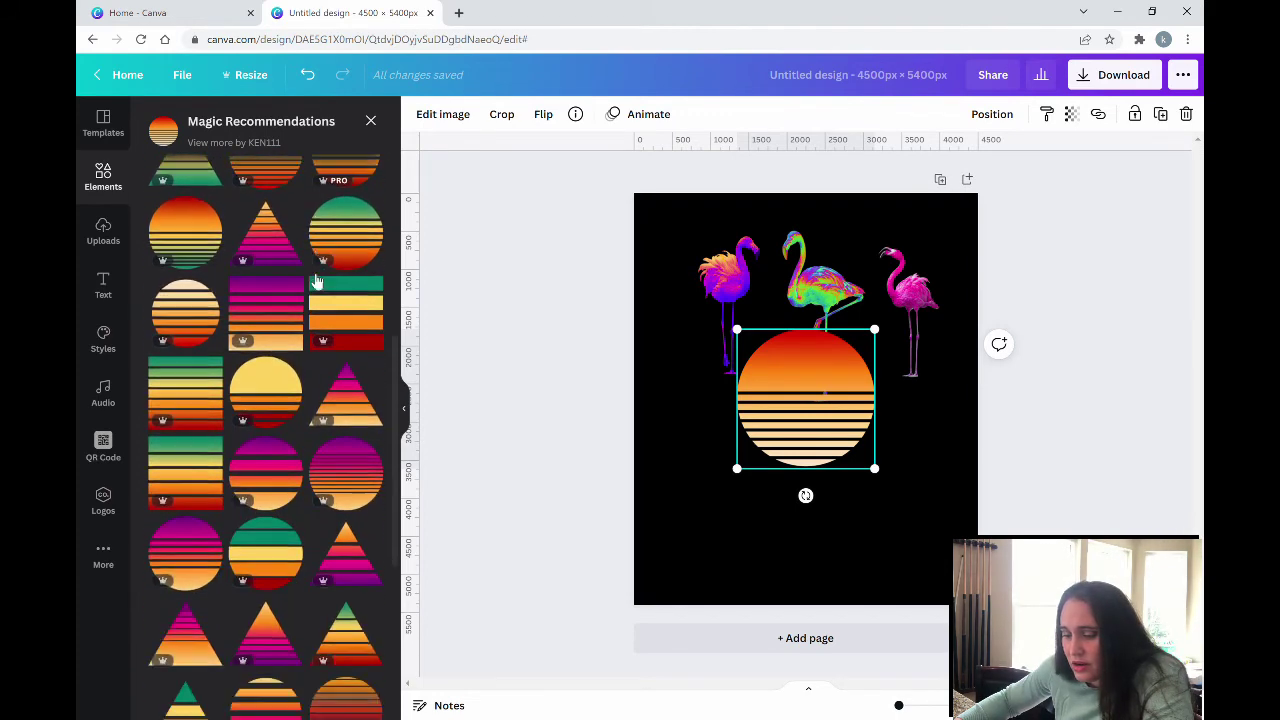
pyautogui.scroll(-8, 316, 282)
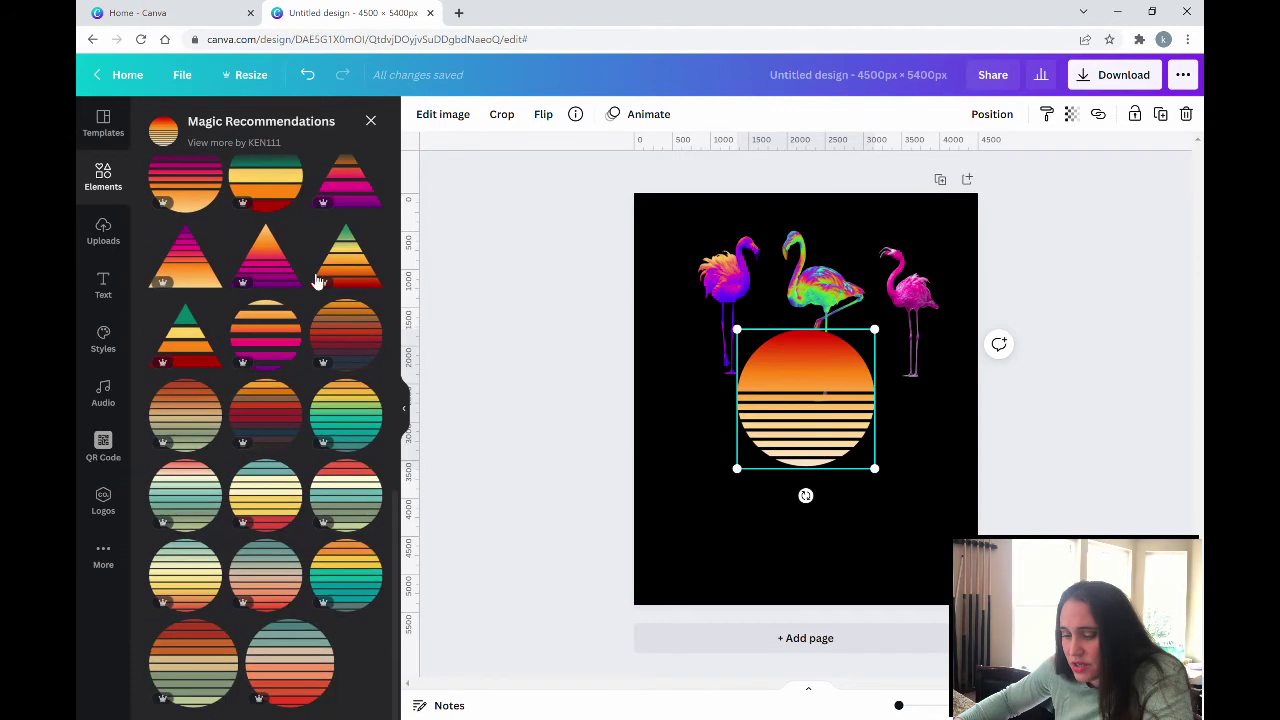
pyautogui.scroll(-8, 316, 282)
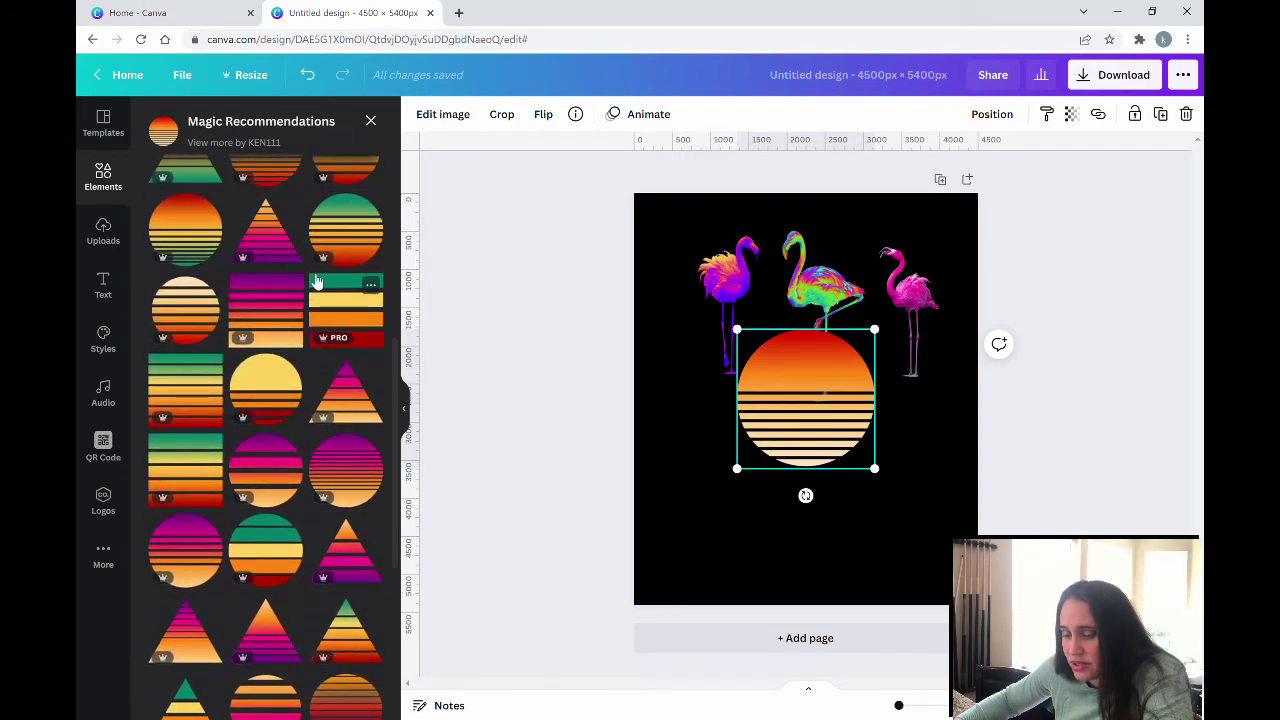
pyautogui.scroll(1, 316, 282)
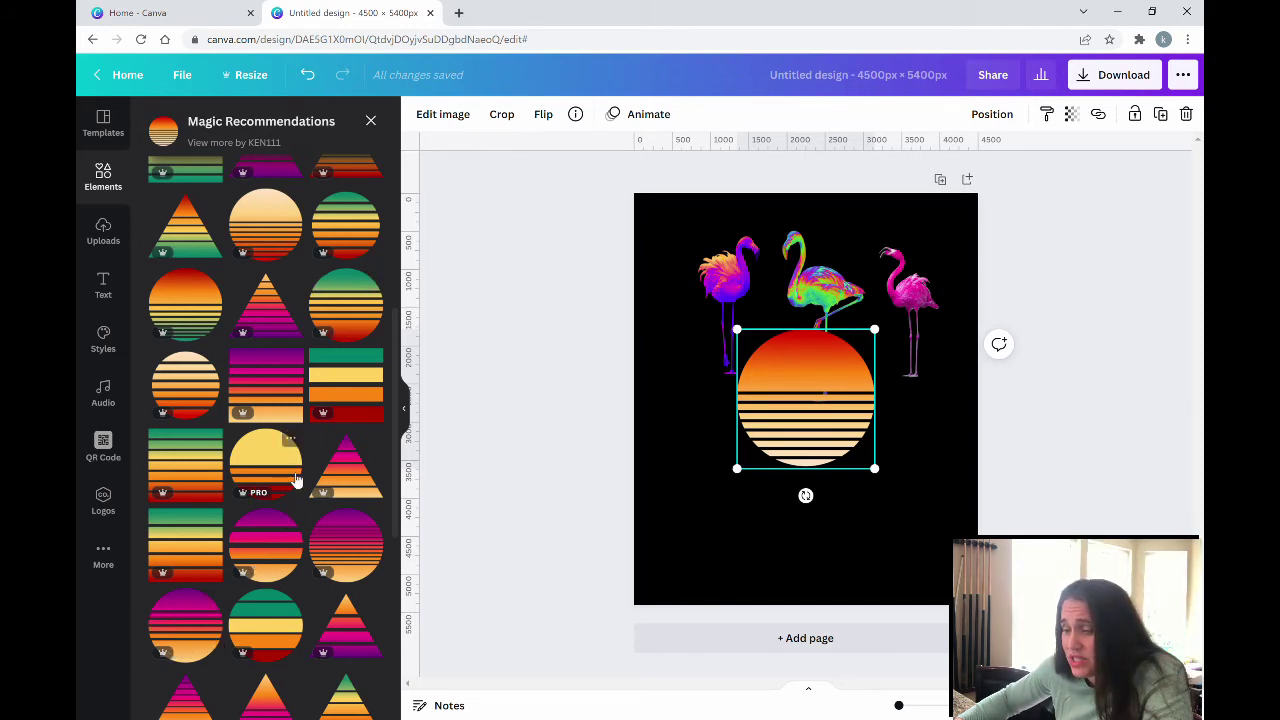
pyautogui.scroll(3, 265, 460)
pyautogui.scroll(2, 310, 362)
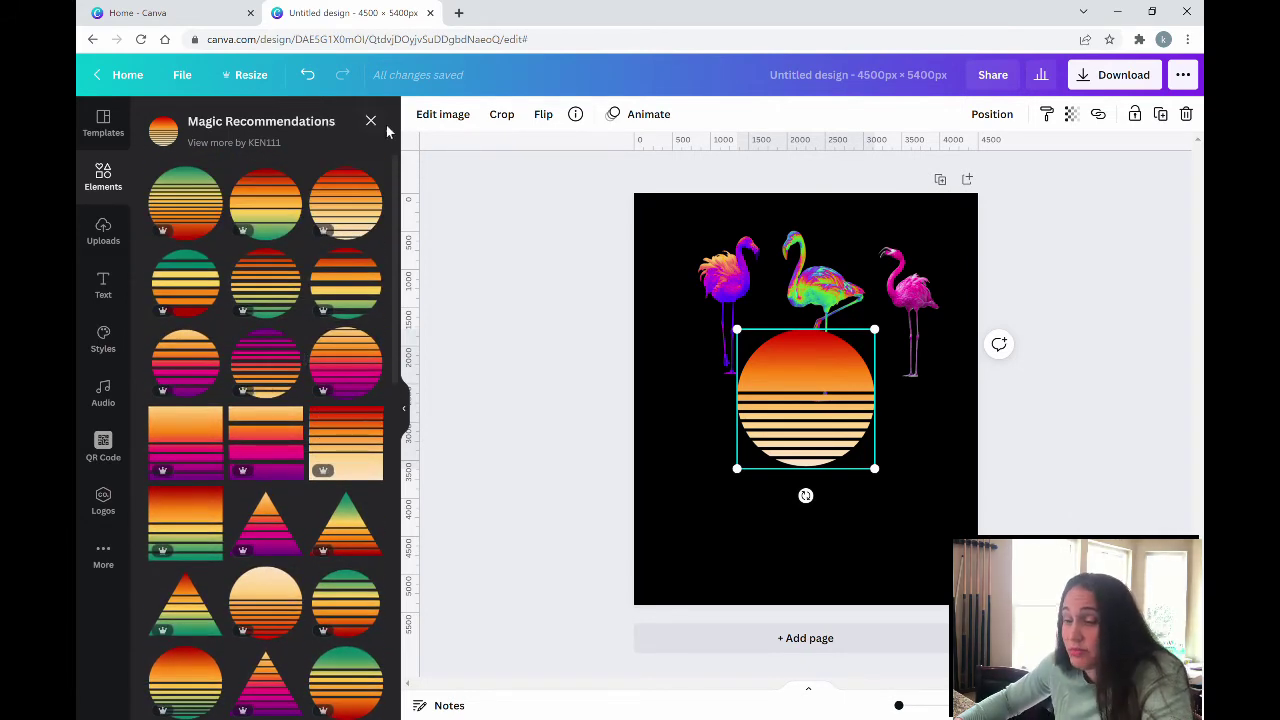
# - Return to the retro sunset results and add the pink striped sunset graphic
pyautogui.click(371, 122)
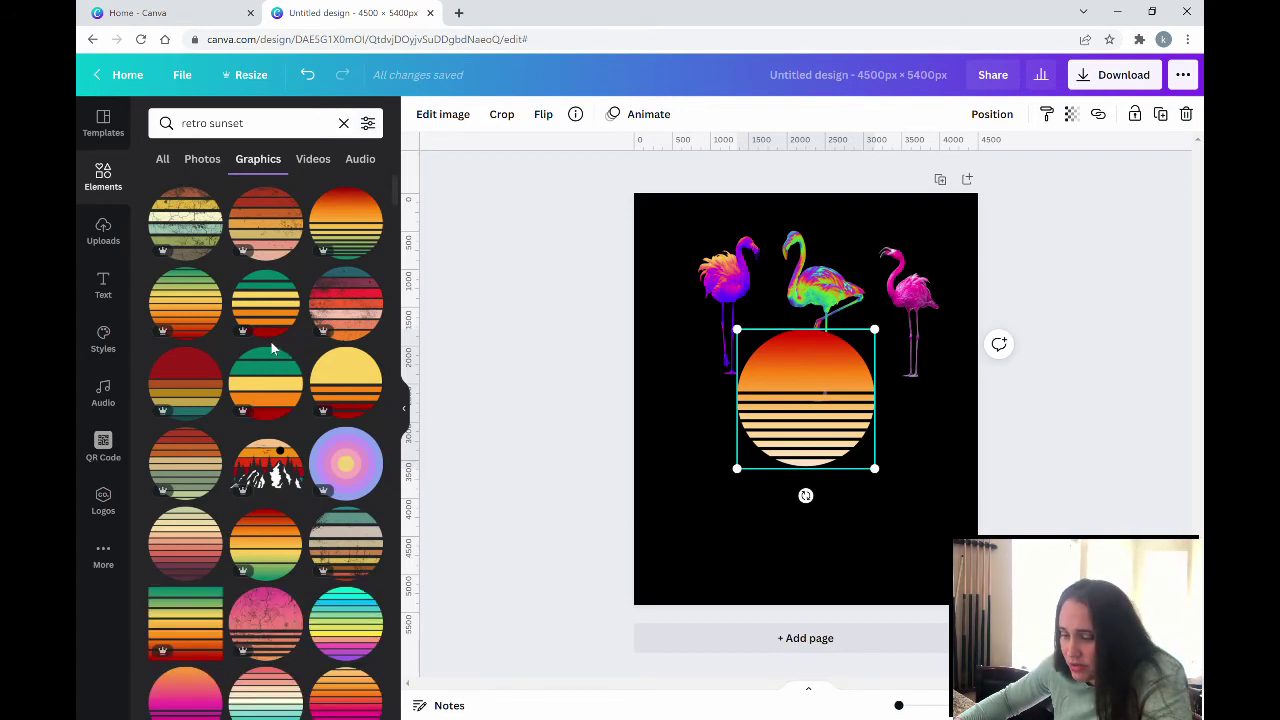
pyautogui.scroll(-1, 275, 360)
pyautogui.scroll(-1, 277, 349)
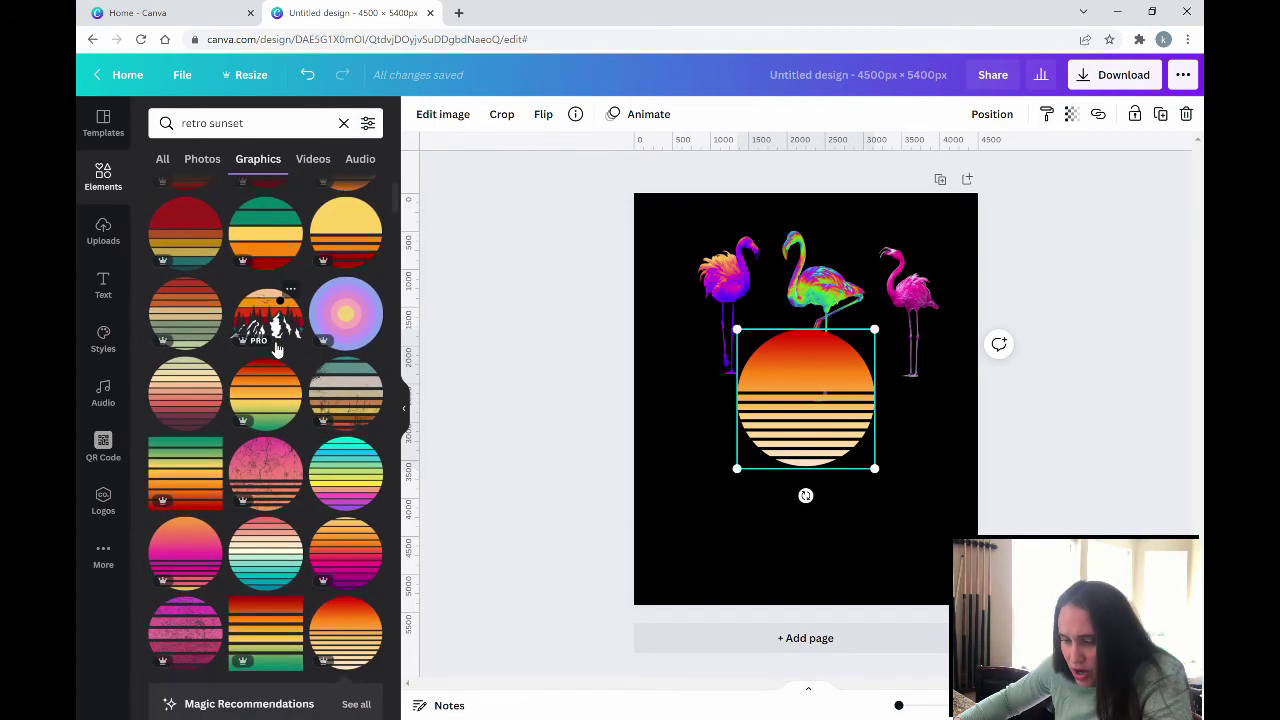
pyautogui.click(190, 557)
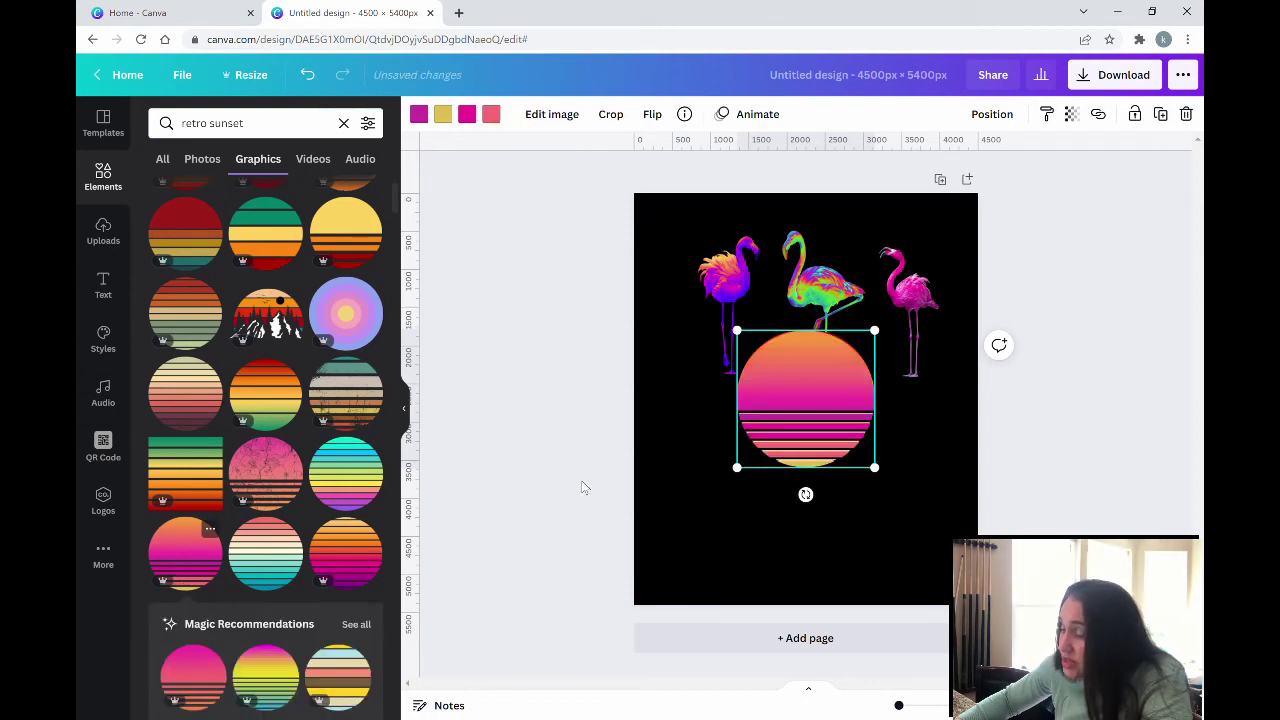
# - Delete the orange sunset and centre the pink one beneath the middle flamingo
pyautogui.moveTo(798, 393); pyautogui.dragTo(729, 400)
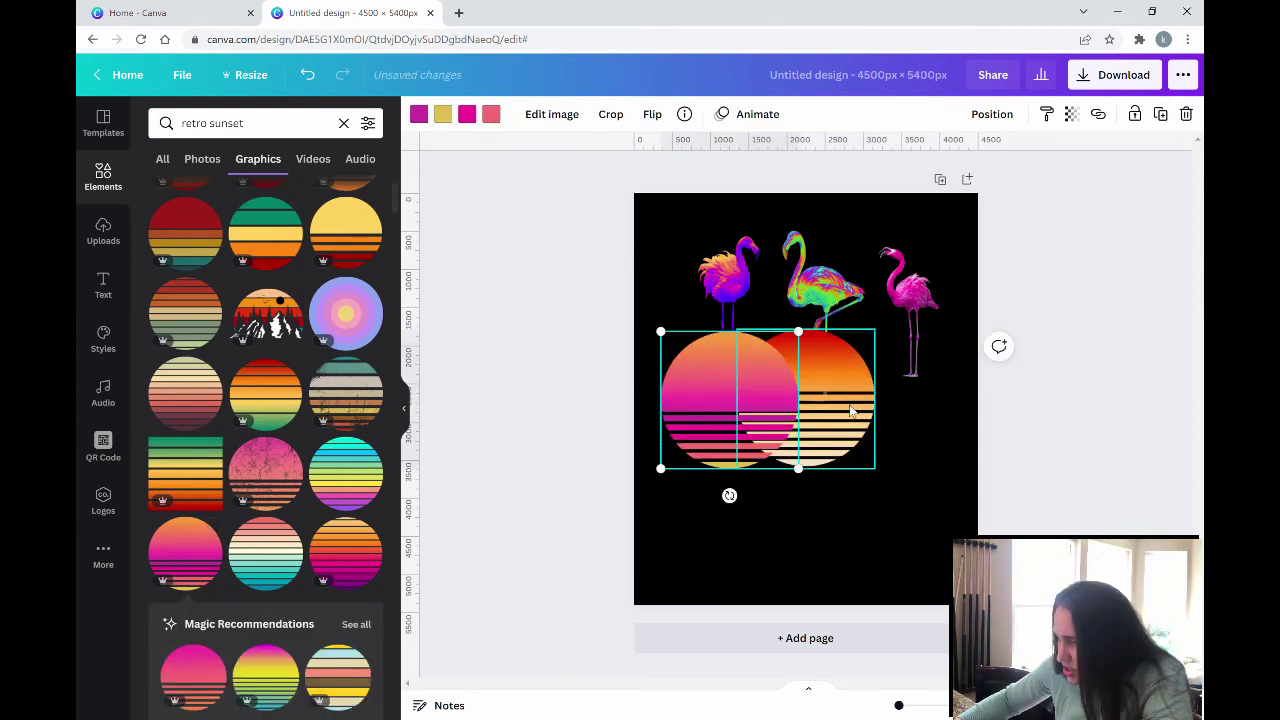
pyautogui.click(850, 410)
pyautogui.press('Delete')
pyautogui.click(750, 451)
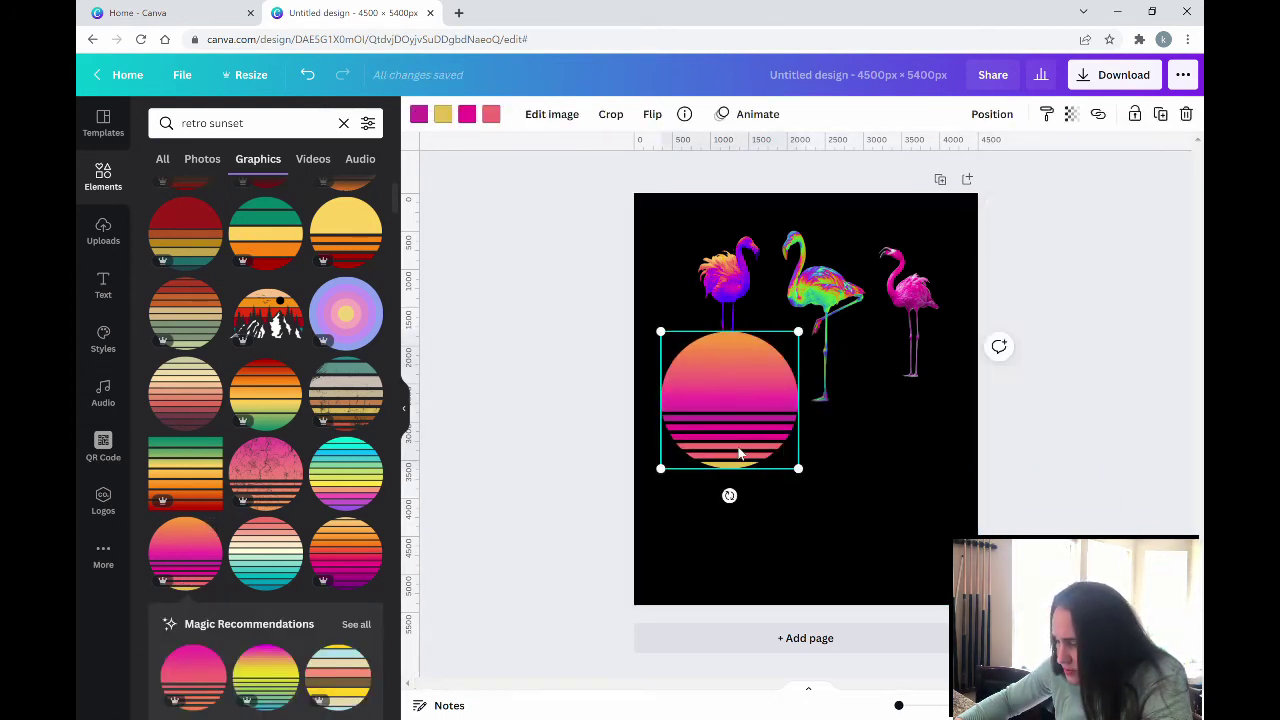
pyautogui.moveTo(745, 452); pyautogui.dragTo(806, 463)
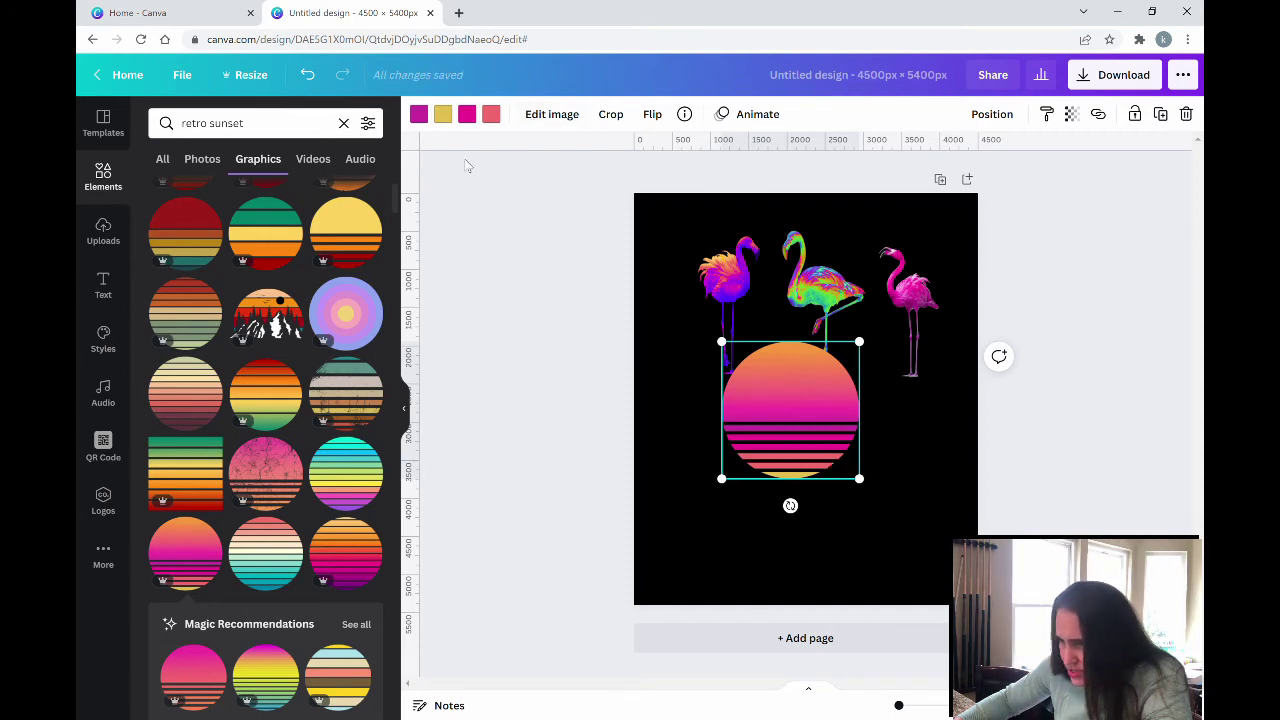
# - Change the sunset's yellow colour to orange after trying teal and purple
pyautogui.click(460, 116)
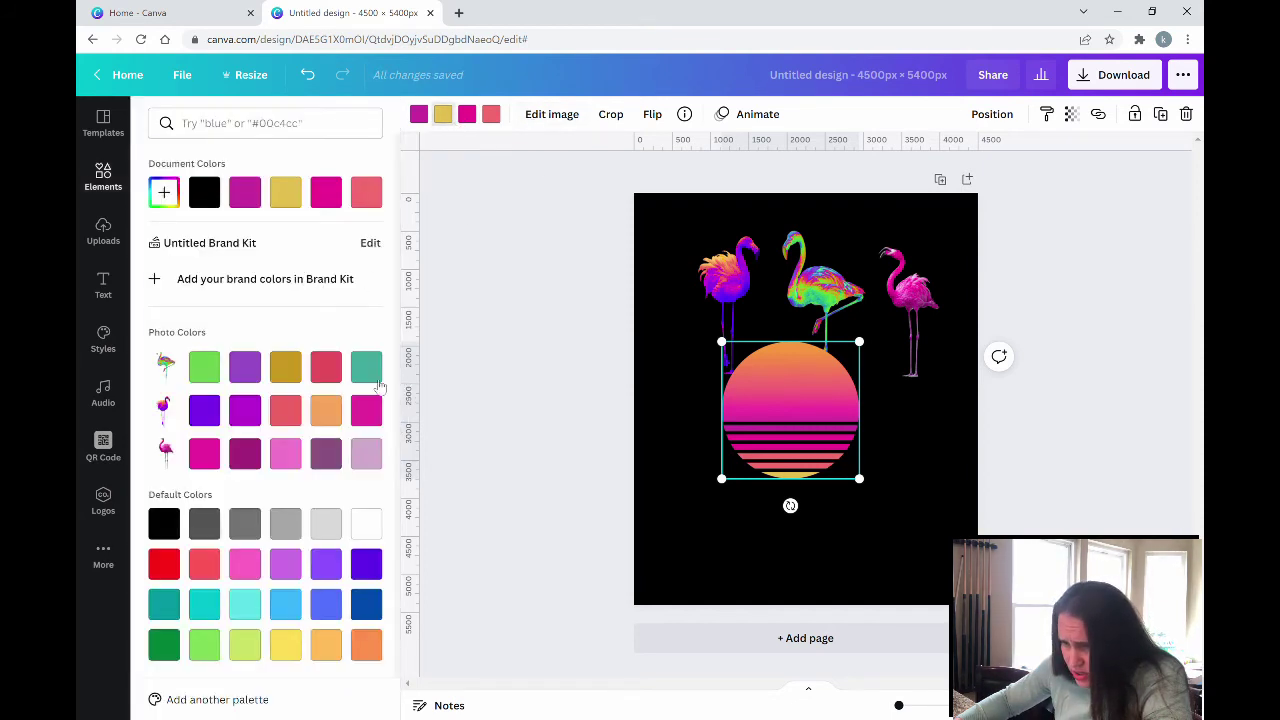
pyautogui.click(372, 372)
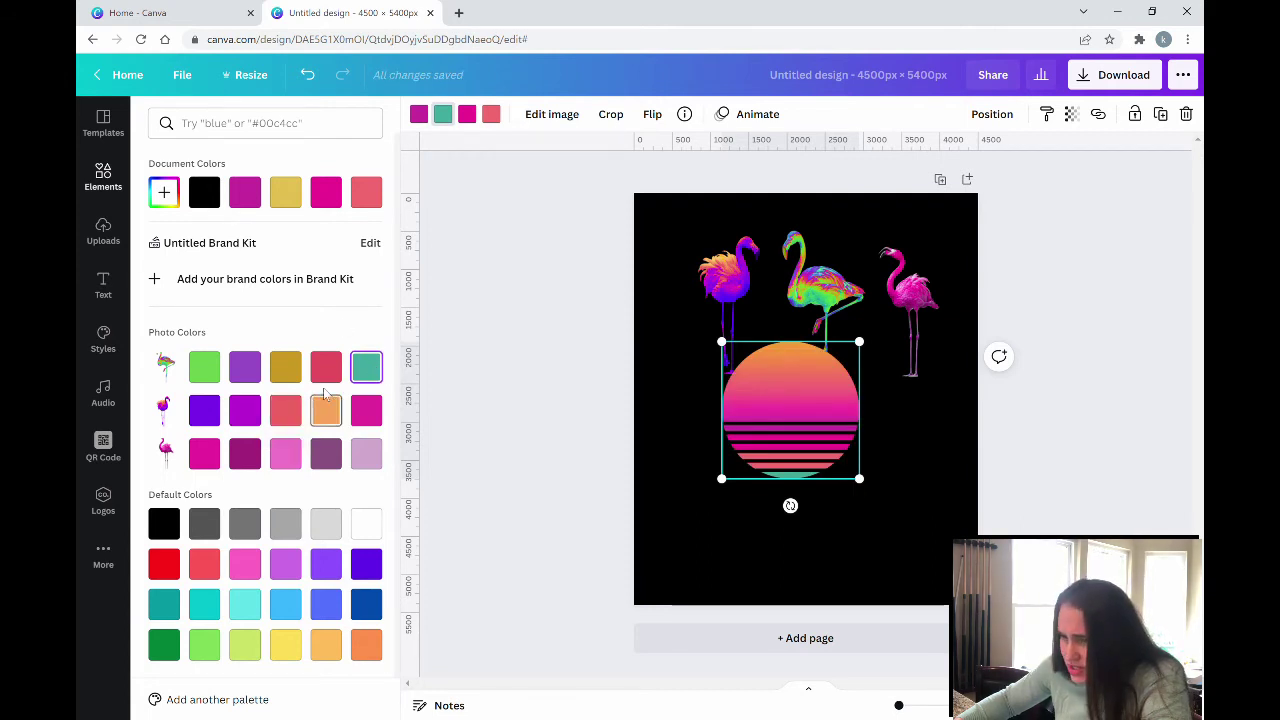
pyautogui.click(207, 414)
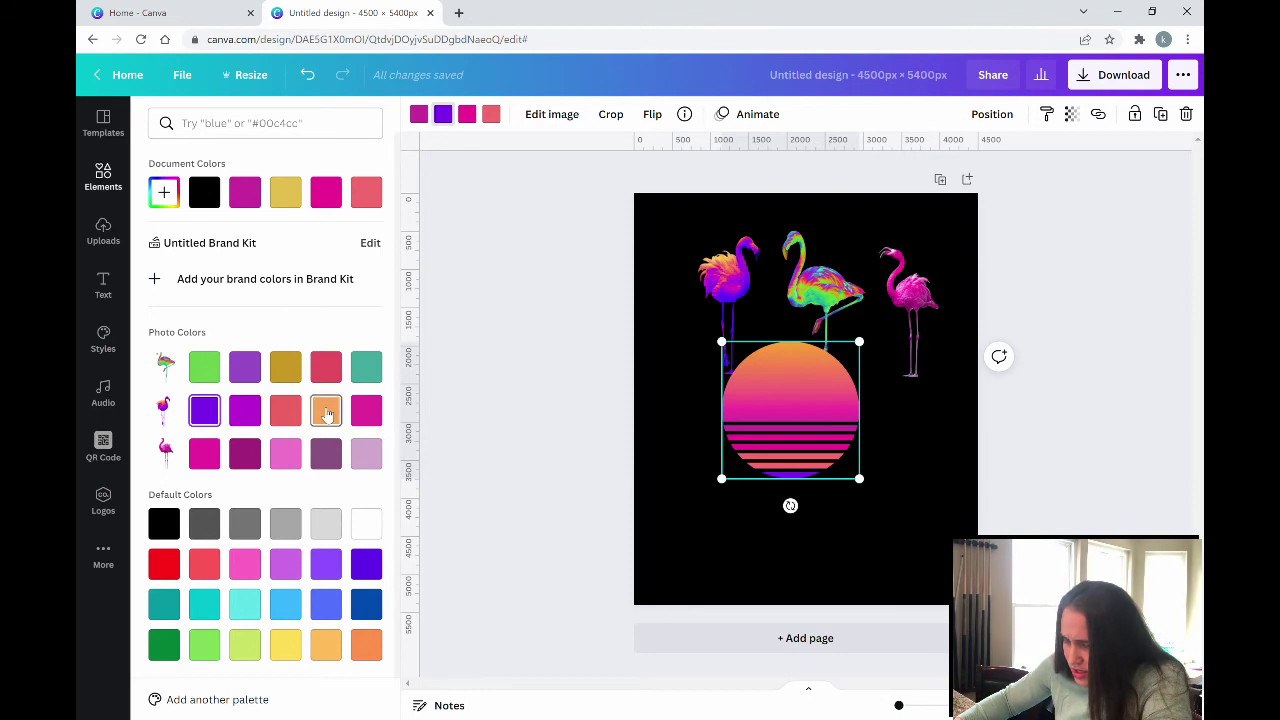
pyautogui.click(327, 413)
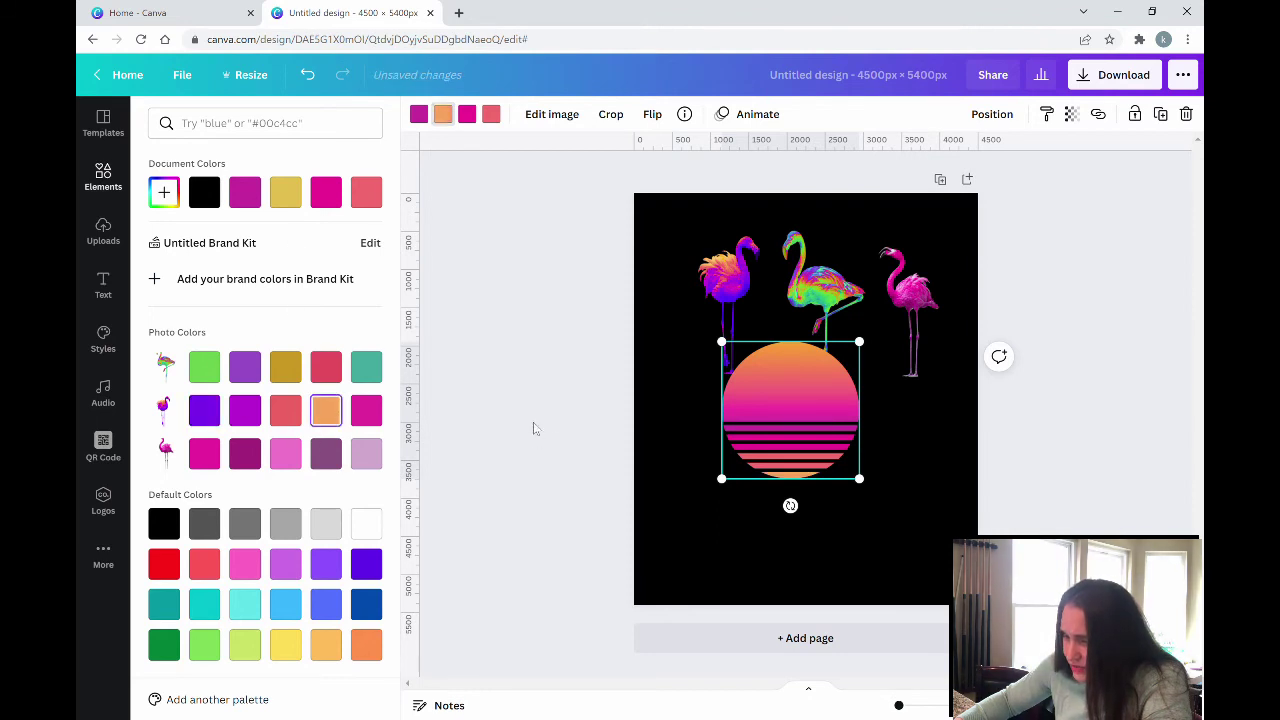
# - Enlarge the sunset to about 3,793 px square, centre it on the page and send it to back
pyautogui.click(831, 423)
pyautogui.moveTo(872, 348); pyautogui.dragTo(984, 224)
pyautogui.moveTo(884, 419); pyautogui.dragTo(859, 411)
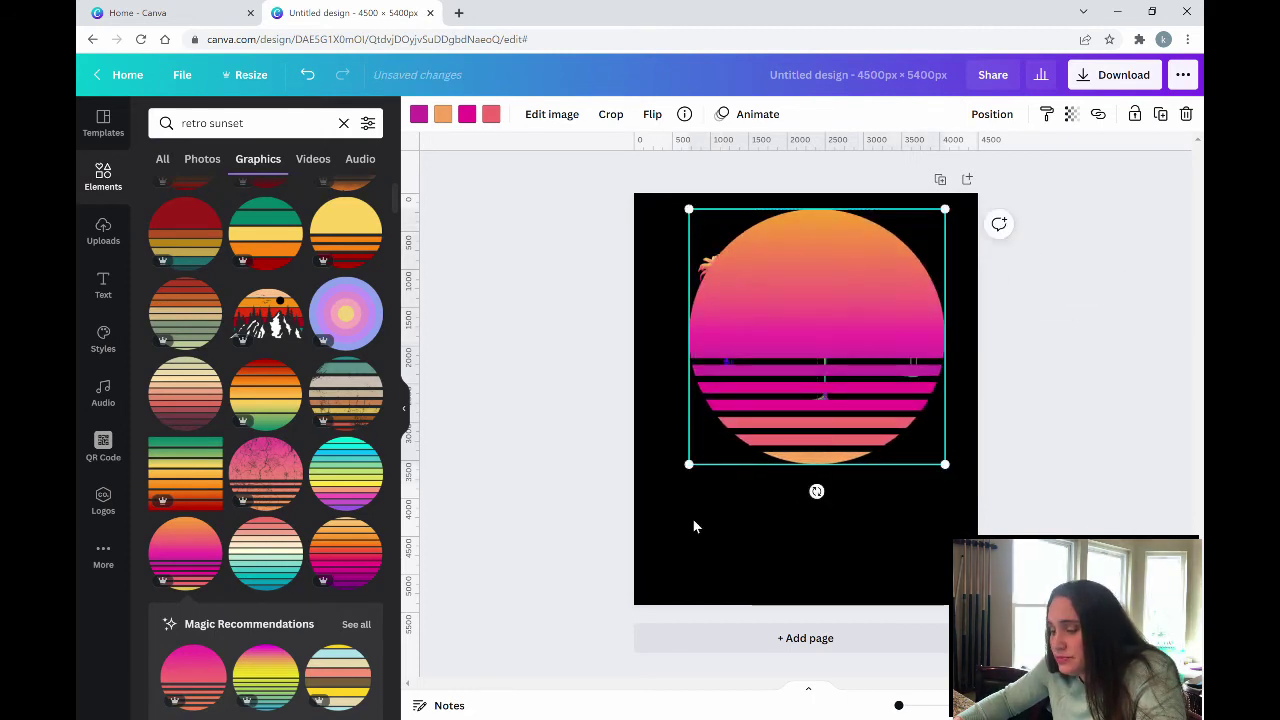
pyautogui.moveTo(693, 478); pyautogui.dragTo(656, 500)
pyautogui.moveTo(953, 509); pyautogui.dragTo(964, 521)
pyautogui.moveTo(863, 440)
pyautogui.mouseDown()
pyautogui.moveTo(877, 437)
pyautogui.moveTo(863, 432)
pyautogui.mouseUp()
pyautogui.rightClick(862, 428)
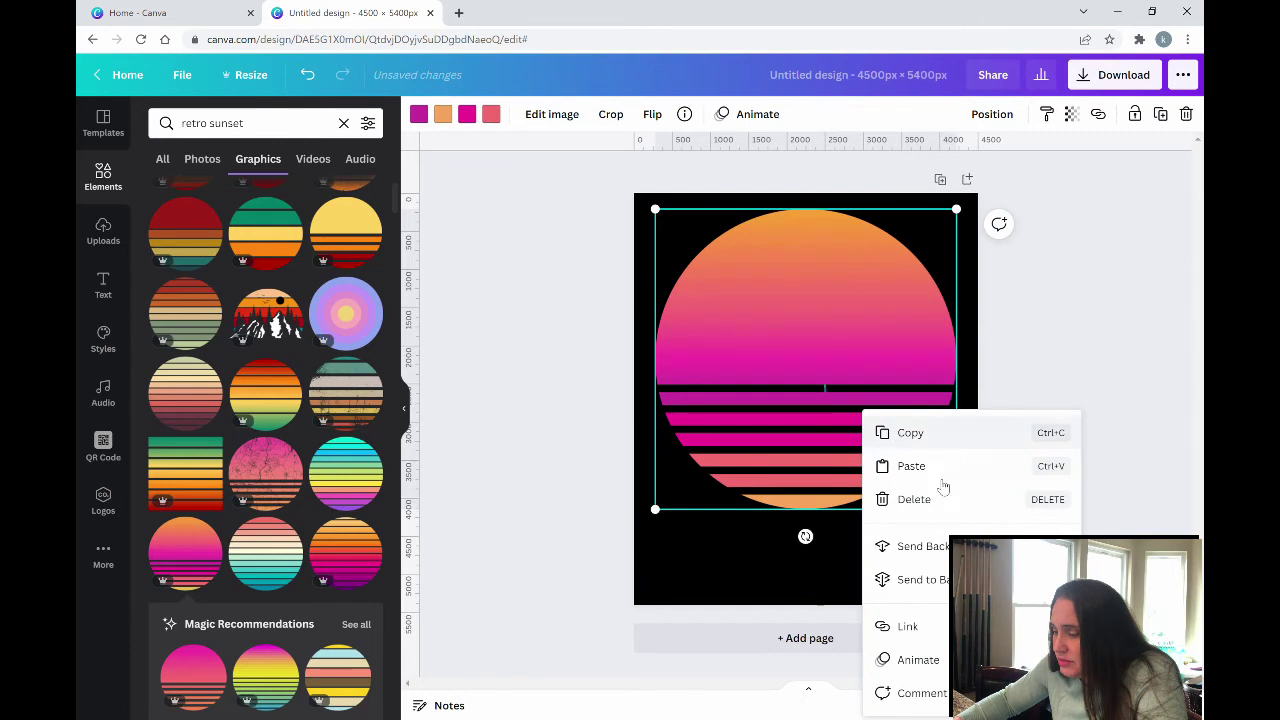
pyautogui.click(926, 582)
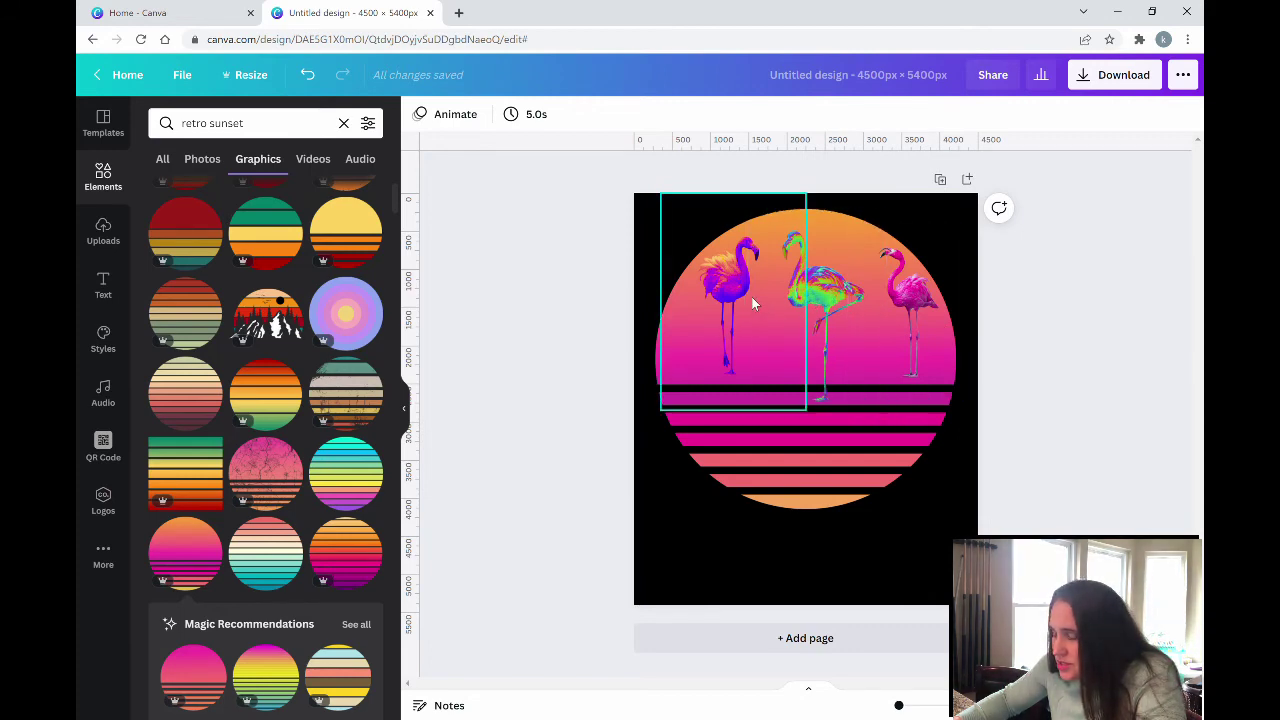
# - Move the left flamingo to the circle's lower left, enlarge it and trim its empty space
pyautogui.click(756, 340)
pyautogui.moveTo(756, 345); pyautogui.dragTo(738, 435)
pyautogui.moveTo(807, 282); pyautogui.dragTo(860, 200)
pyautogui.moveTo(744, 344); pyautogui.dragTo(719, 354)
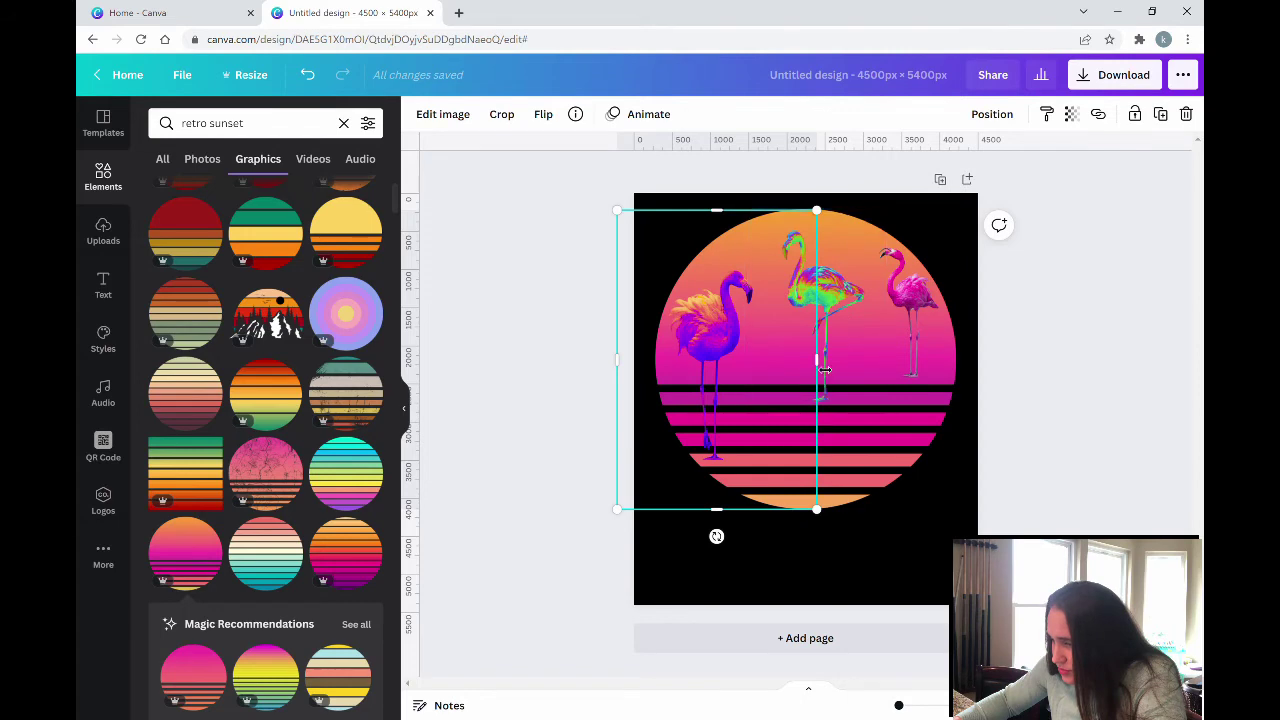
pyautogui.moveTo(825, 370); pyautogui.dragTo(775, 370)
pyautogui.moveTo(636, 367); pyautogui.dragTo(674, 368)
pyautogui.moveTo(730, 226); pyautogui.dragTo(730, 262)
pyautogui.moveTo(715, 508); pyautogui.dragTo(715, 480)
# - Trim the empty sides of the middle and right pink flamingos
pyautogui.click(762, 381)
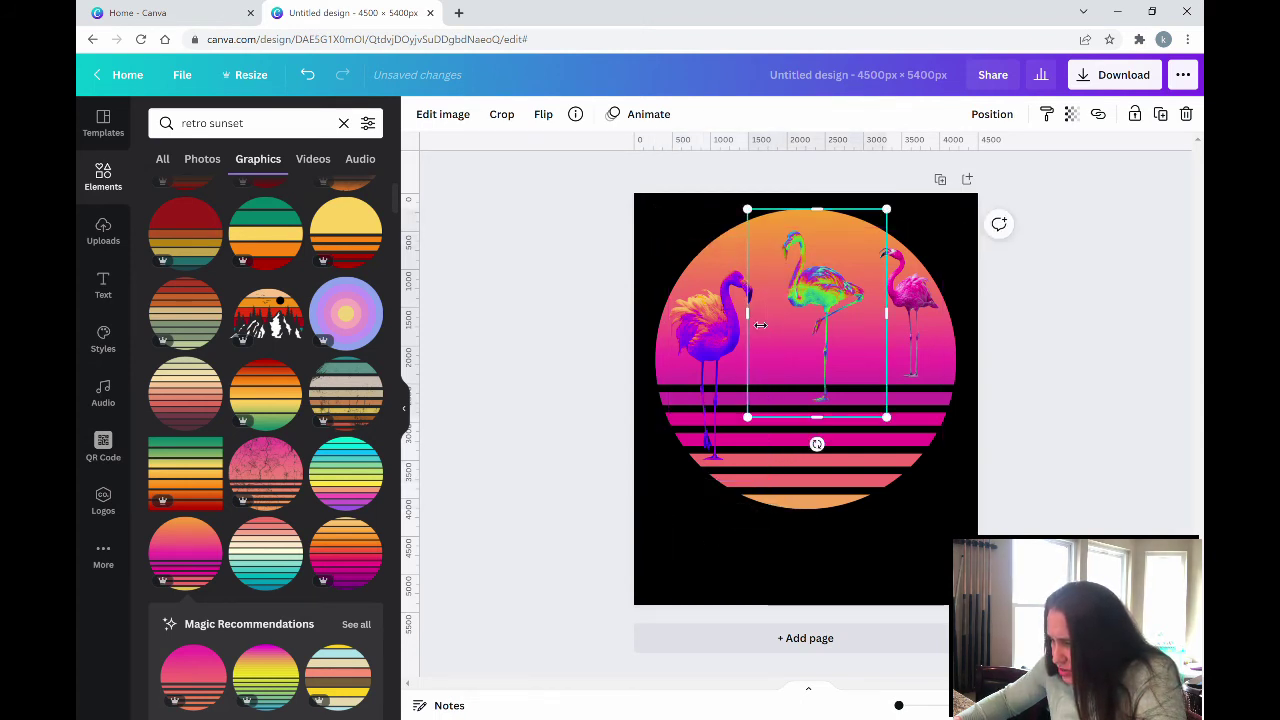
pyautogui.moveTo(760, 325); pyautogui.dragTo(781, 325)
pyautogui.moveTo(894, 325); pyautogui.dragTo(866, 322)
pyautogui.click(880, 318)
pyautogui.moveTo(967, 323); pyautogui.dragTo(960, 324)
pyautogui.click(828, 396)
# - Enlarge the rainbow and pink flamingos, moving the rainbow one up and the pink one down-right
pyautogui.click(822, 368)
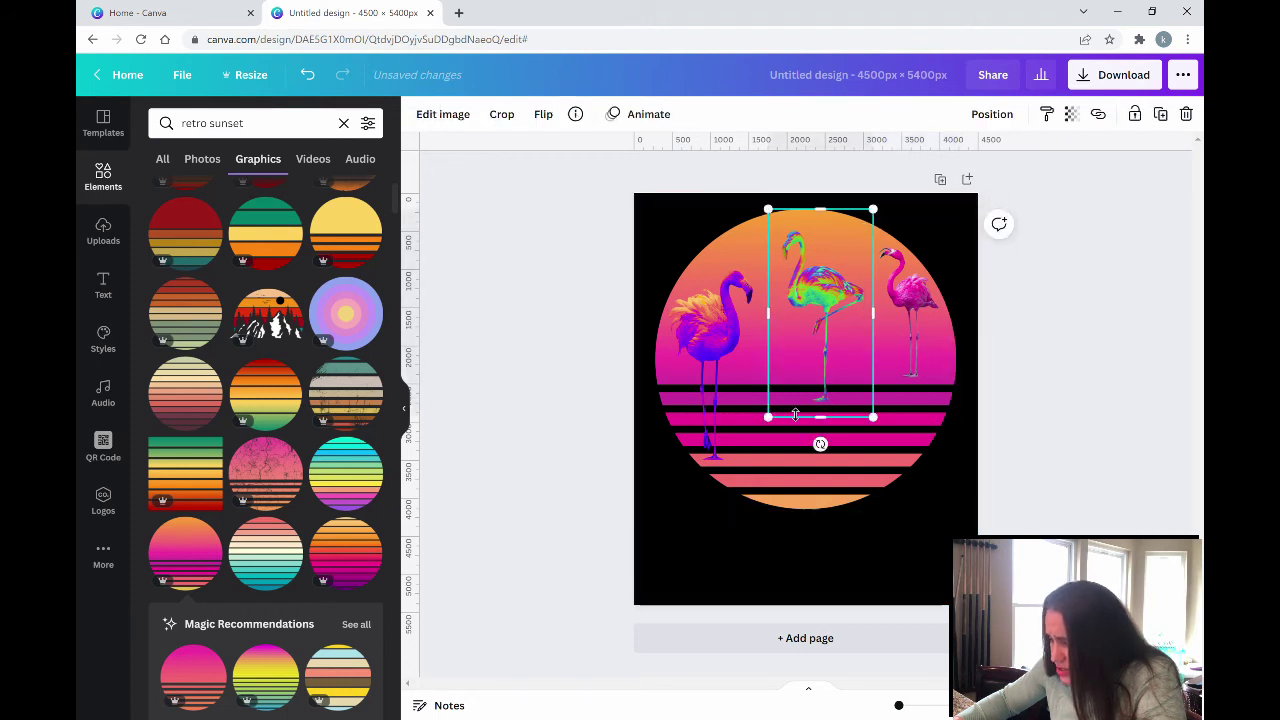
pyautogui.moveTo(768, 414); pyautogui.dragTo(740, 488)
pyautogui.moveTo(814, 339); pyautogui.dragTo(824, 308)
pyautogui.click(915, 340)
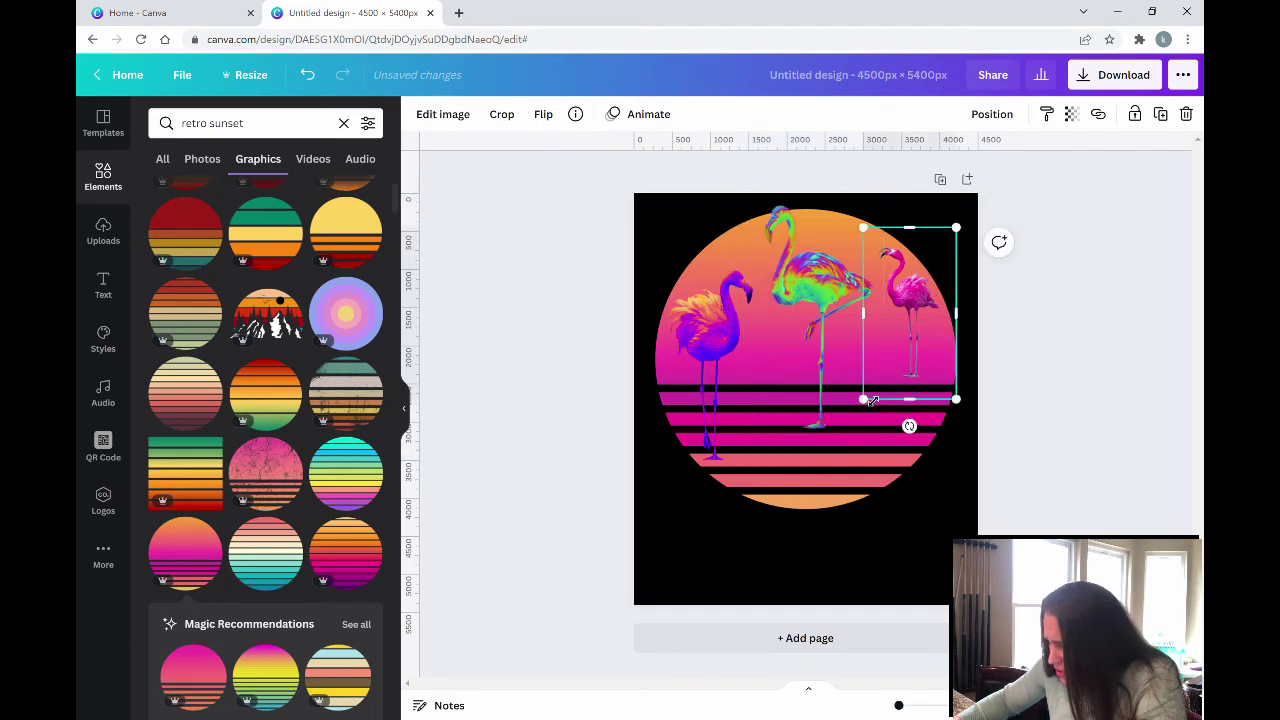
pyautogui.moveTo(871, 400); pyautogui.dragTo(783, 488)
pyautogui.moveTo(890, 328); pyautogui.dragTo(923, 365)
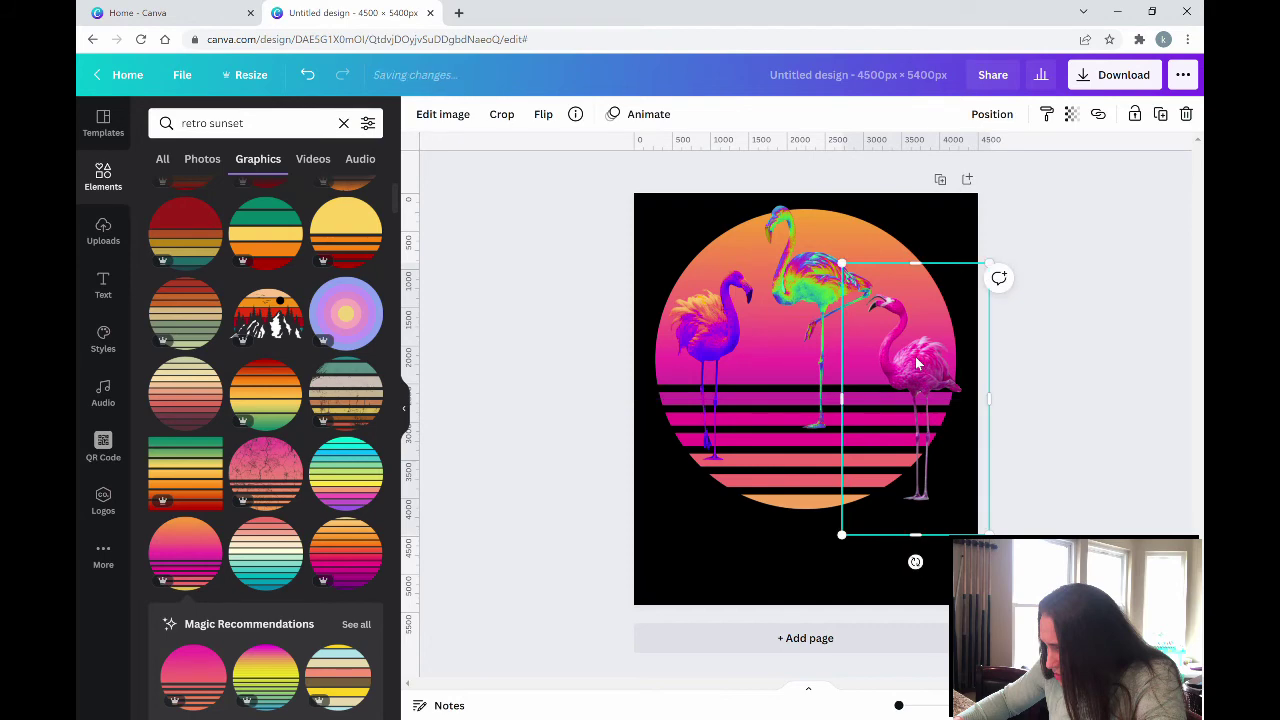
# - Flip the middle rainbow flamingo horizontally
pyautogui.click(815, 283)
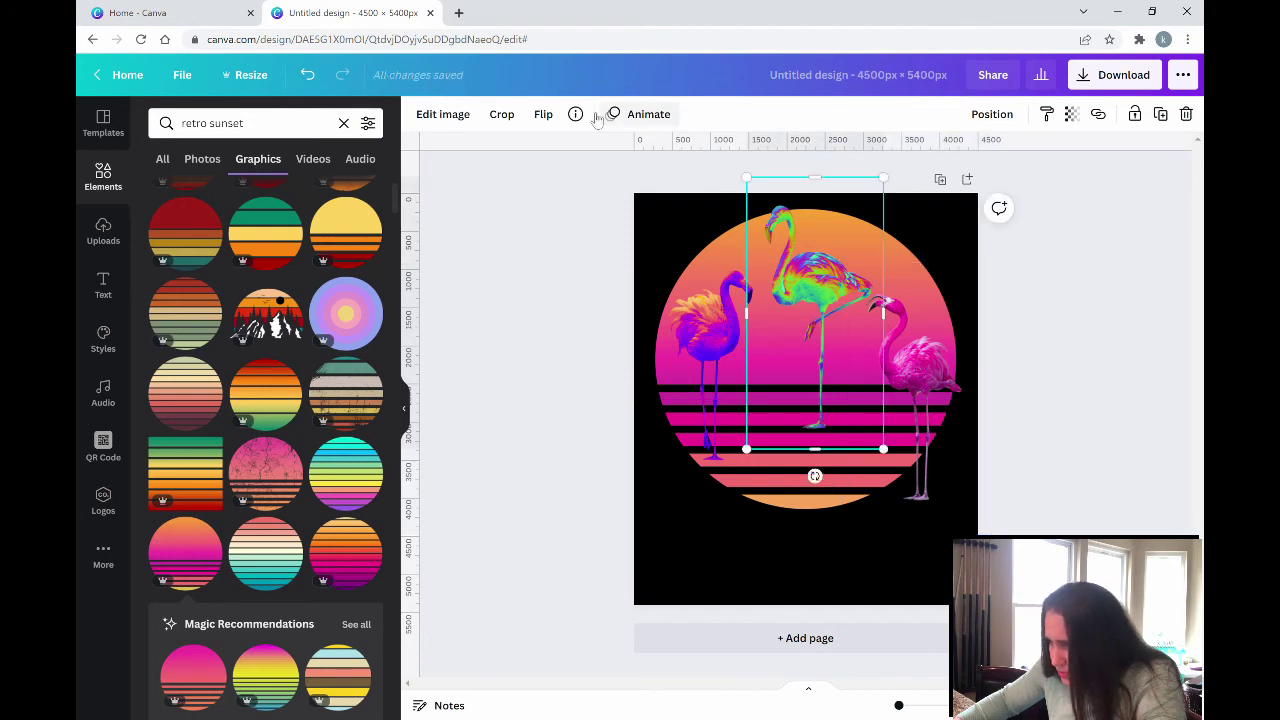
pyautogui.click(550, 114)
pyautogui.click(581, 164)
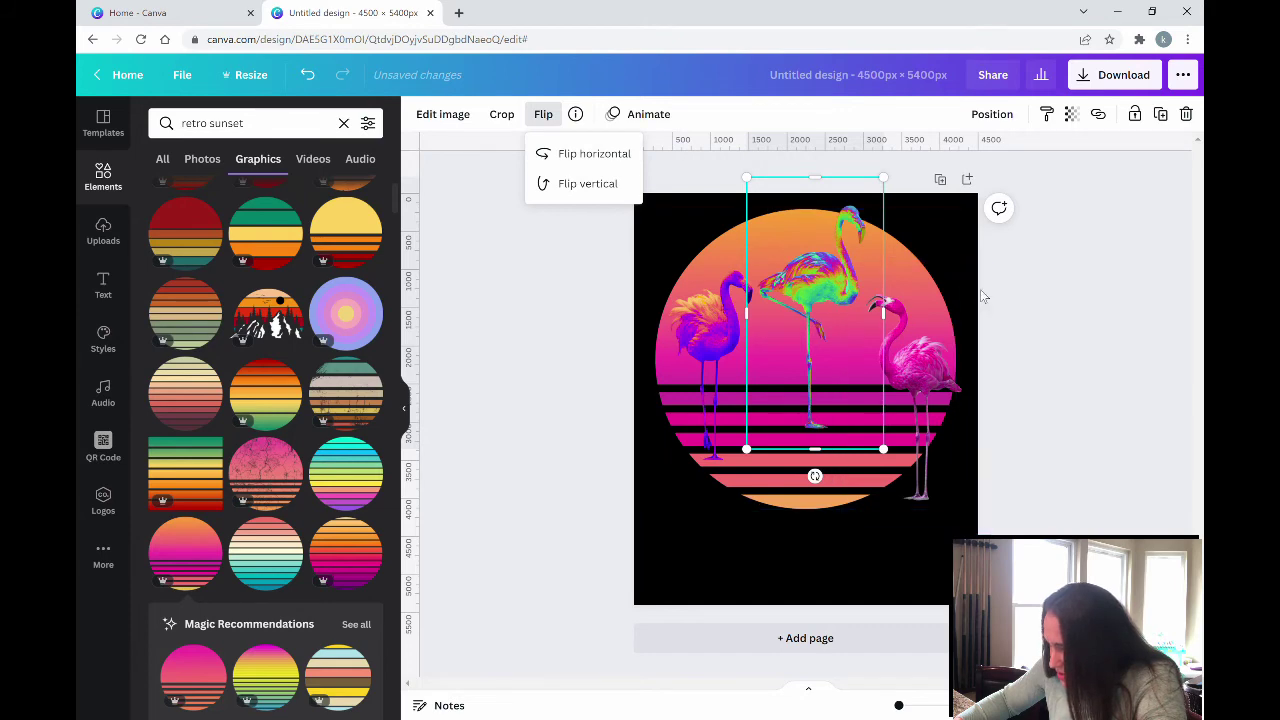
# - Nudge the pink, green and left flamingos so the left one sits level with the others
pyautogui.moveTo(927, 382); pyautogui.dragTo(932, 355)
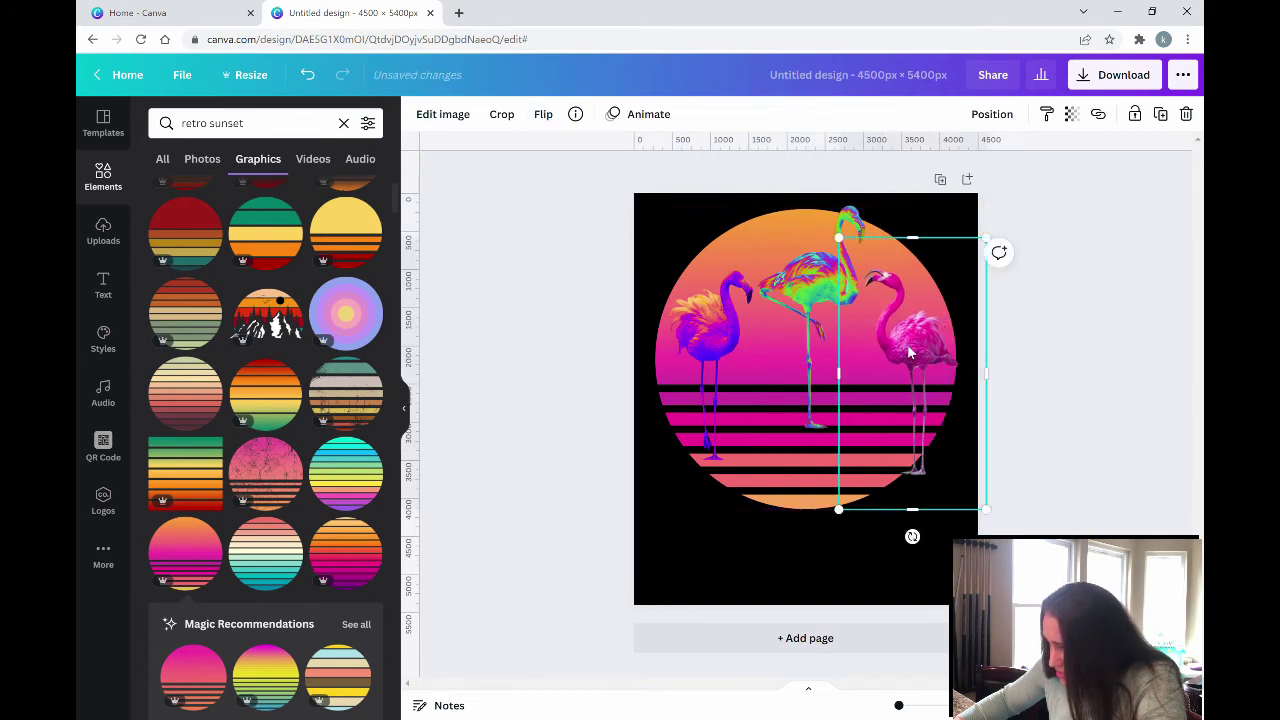
pyautogui.moveTo(812, 290); pyautogui.dragTo(818, 312)
pyautogui.moveTo(930, 366); pyautogui.dragTo(934, 360)
pyautogui.click(736, 352)
pyautogui.moveTo(736, 352); pyautogui.dragTo(723, 325)
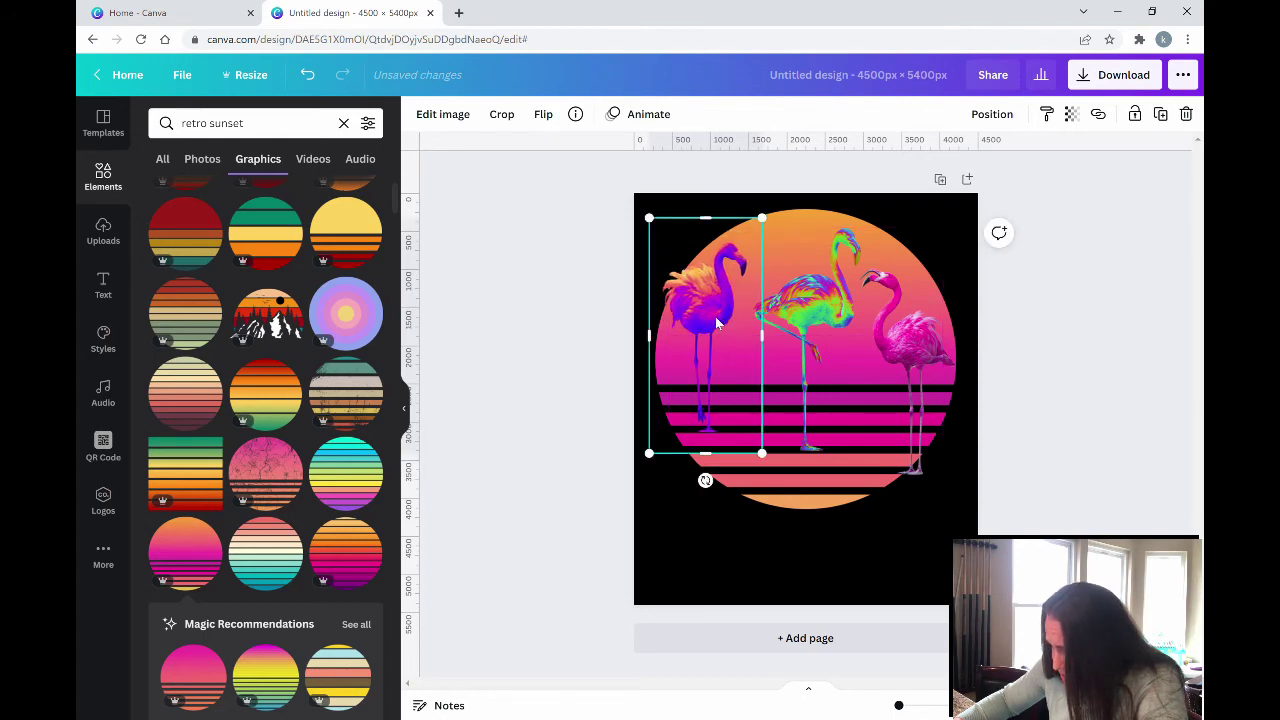
# - Enlarge the middle and pink flamingos and centre the middle one on the page
pyautogui.click(909, 566)
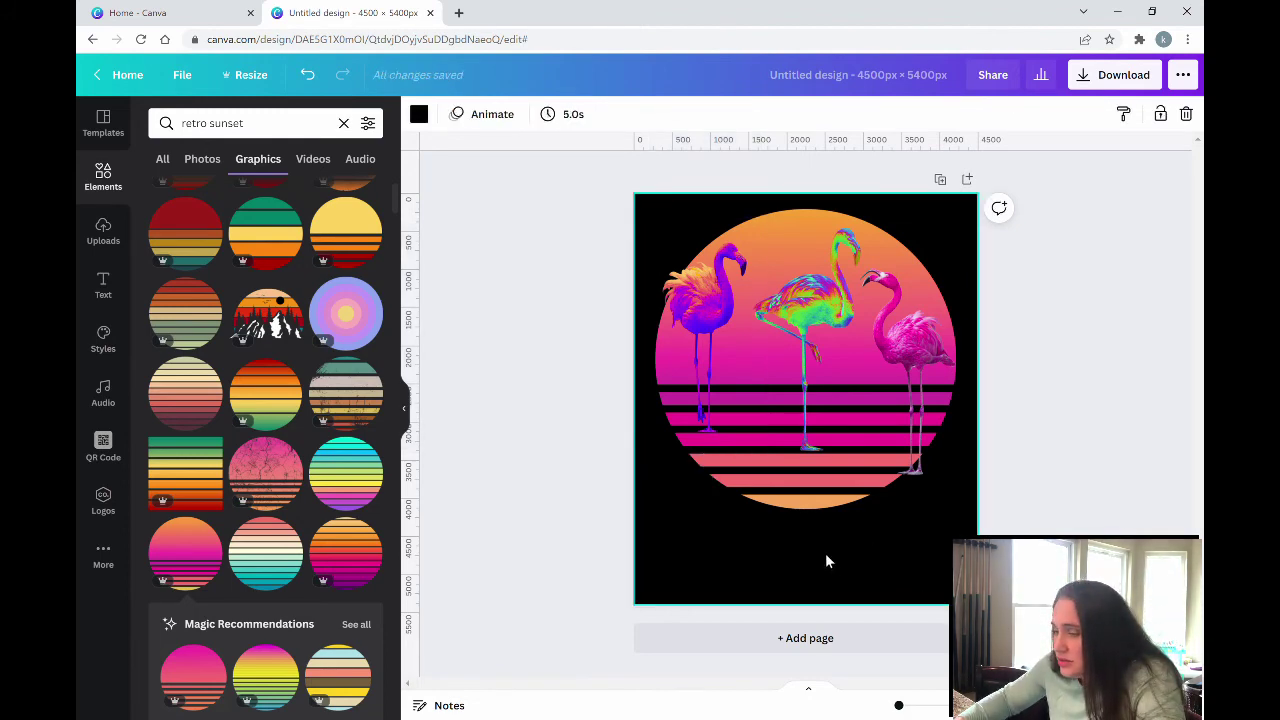
pyautogui.click(785, 369)
pyautogui.moveTo(880, 200); pyautogui.dragTo(920, 190)
pyautogui.moveTo(811, 311); pyautogui.dragTo(811, 310)
pyautogui.click(913, 332)
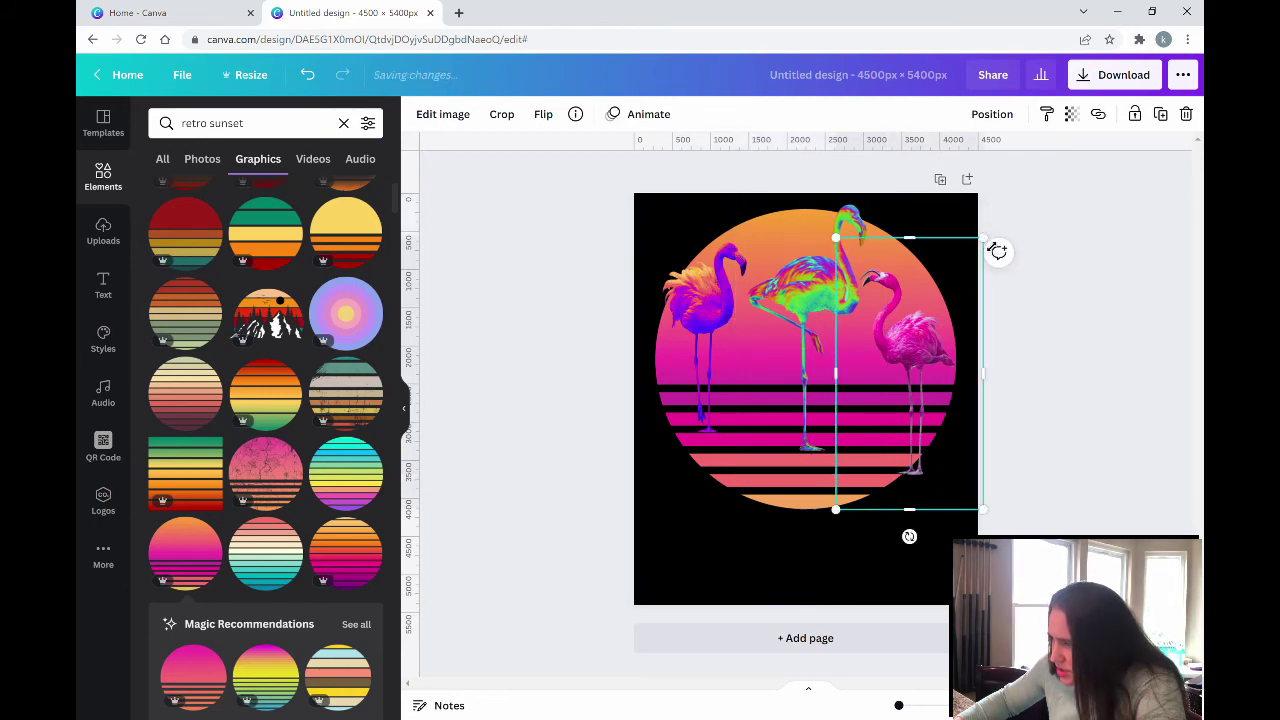
pyautogui.moveTo(986, 240); pyautogui.dragTo(1013, 238)
pyautogui.click(890, 578)
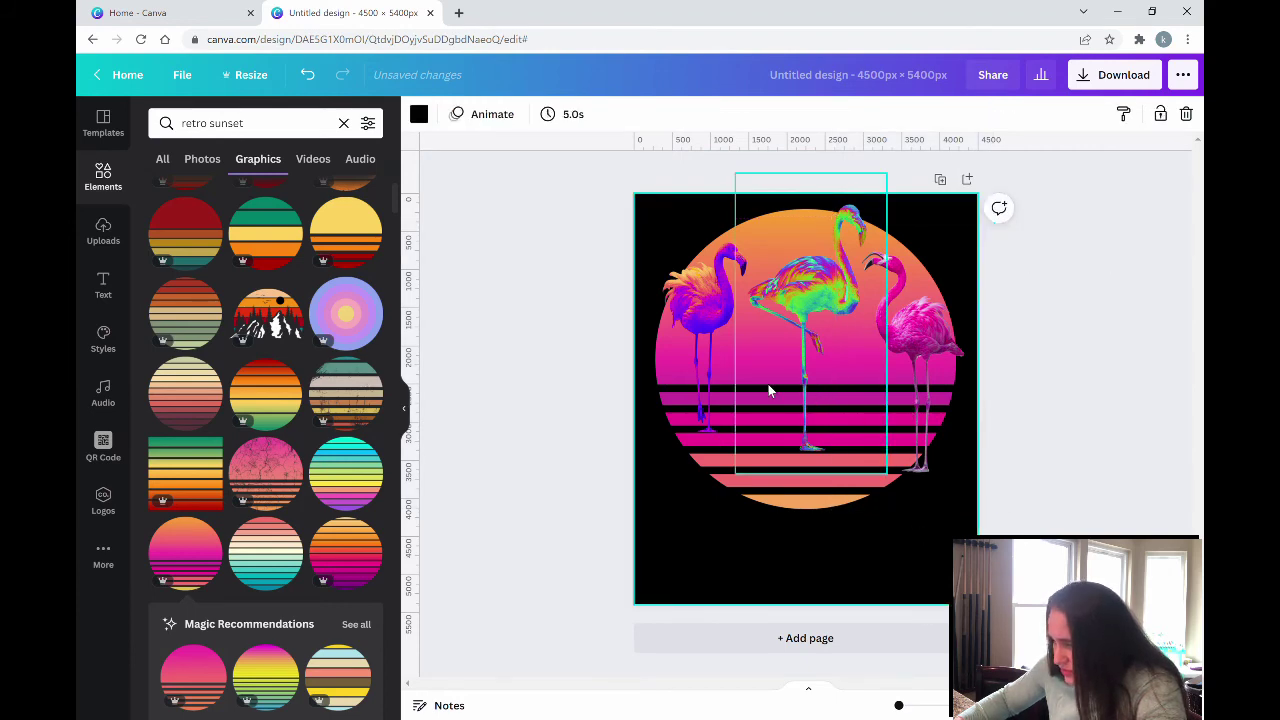
# - Crop the left flamingo and enlarge it to about 1,542 × 3,224 px
pyautogui.doubleClick(652, 445)
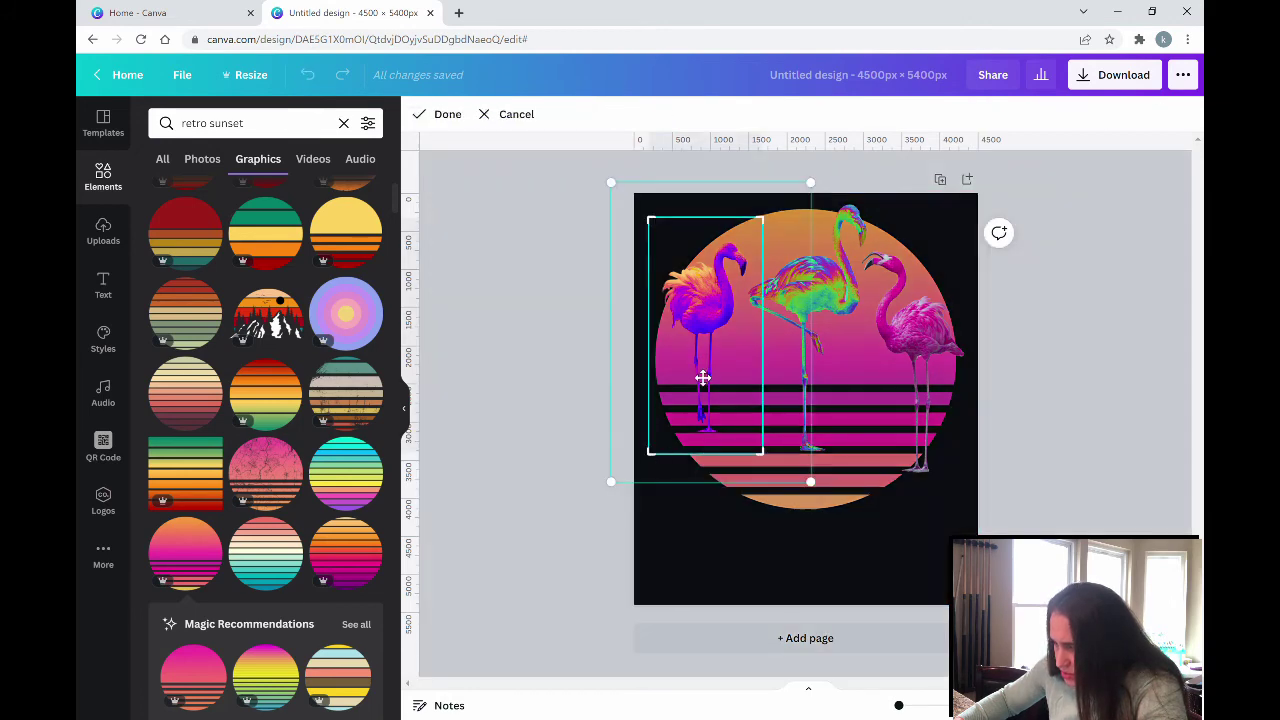
pyautogui.click(748, 551)
pyautogui.moveTo(659, 466); pyautogui.dragTo(650, 478)
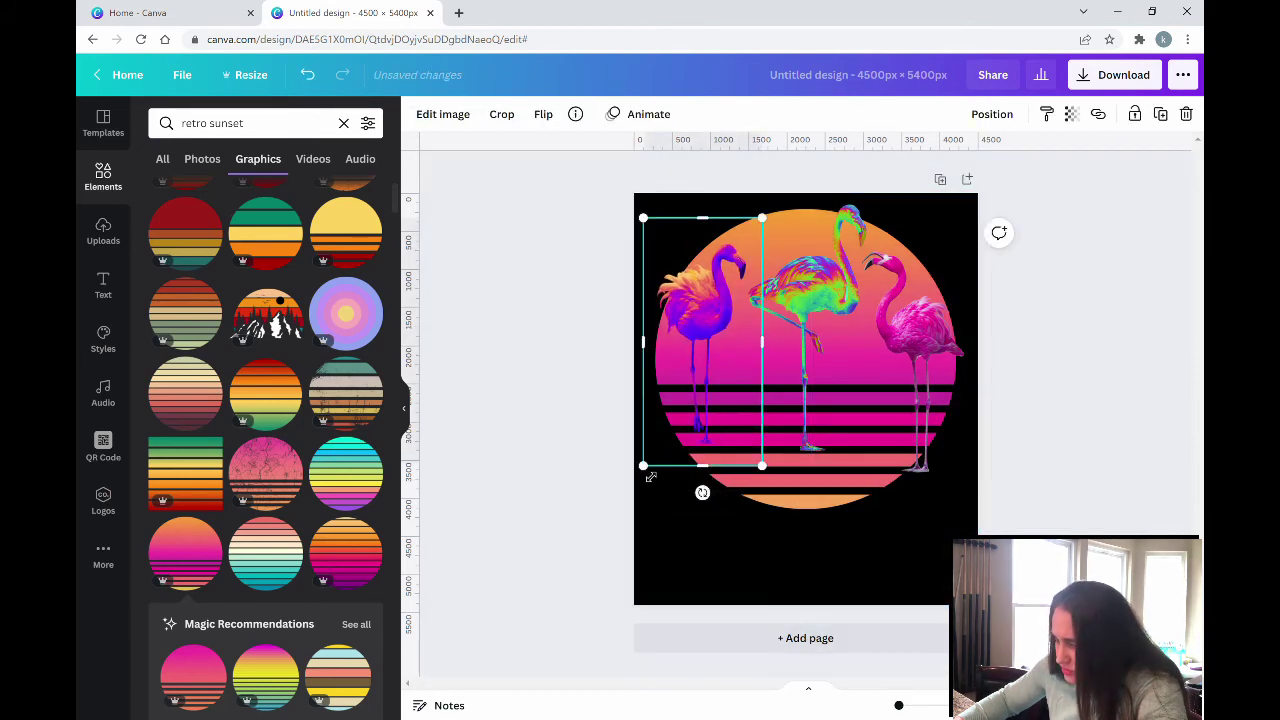
pyautogui.click(873, 569)
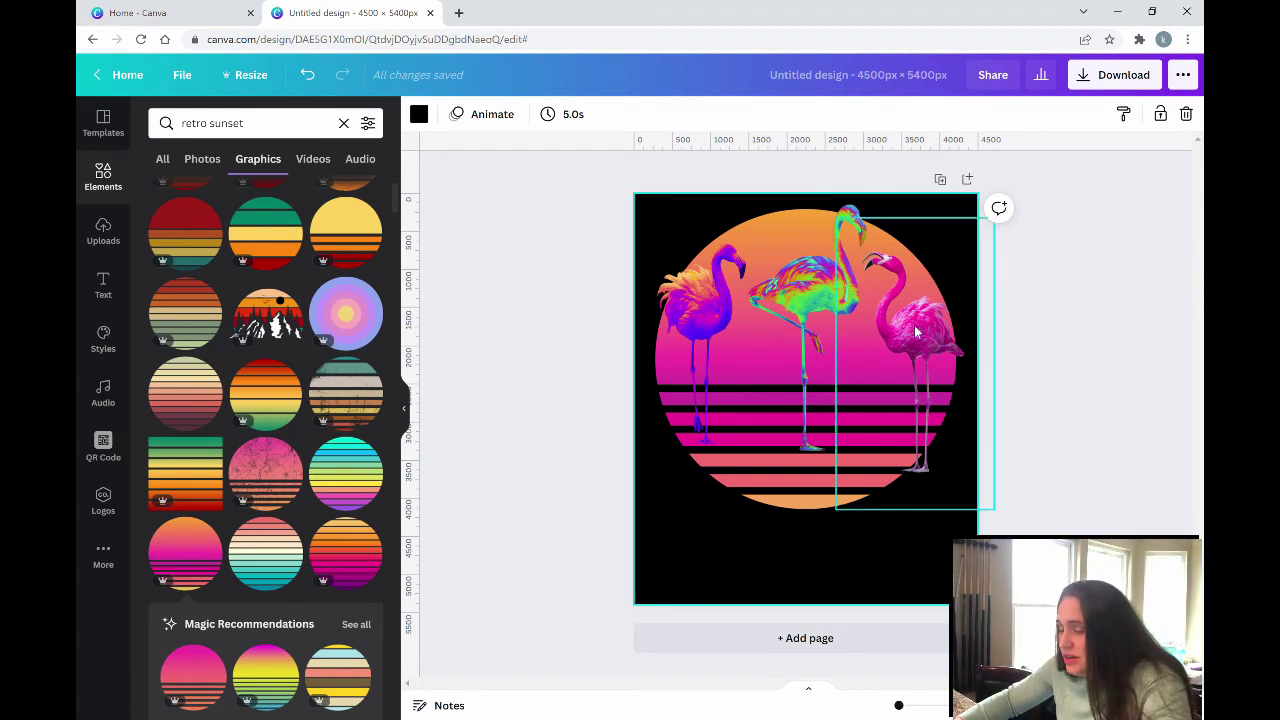
pyautogui.click(701, 333)
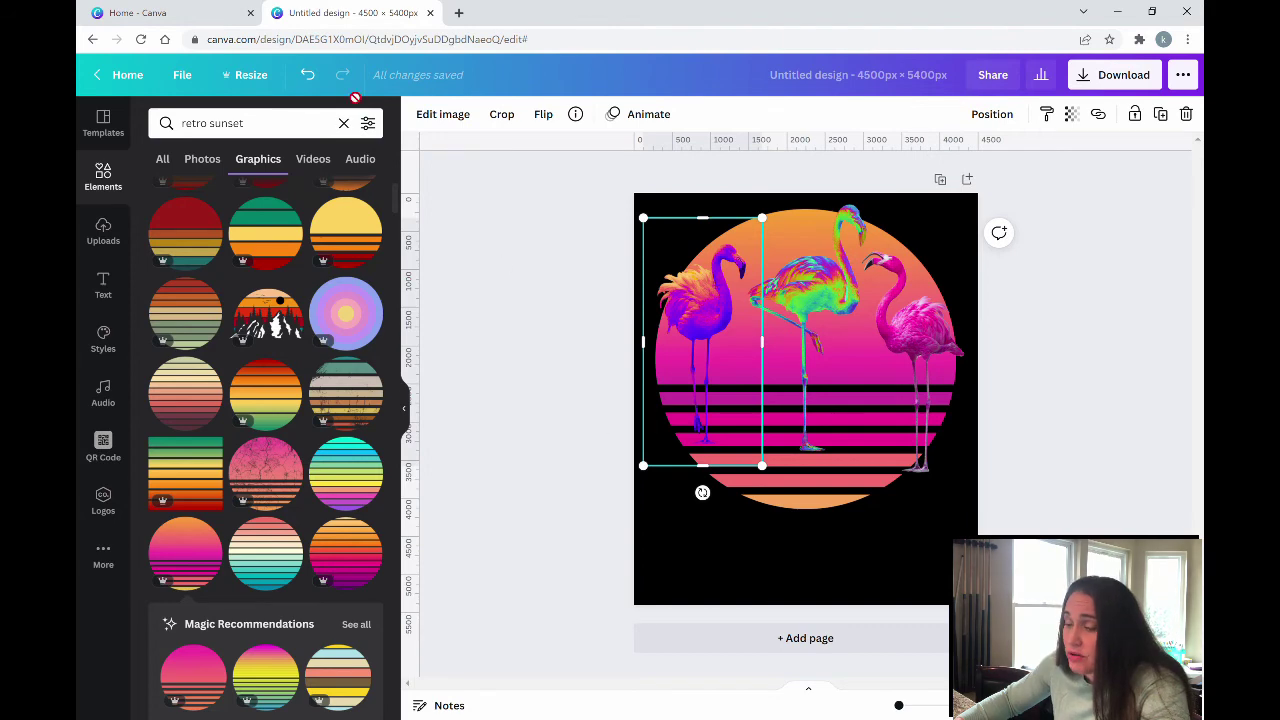
# - Add a Glow shadow to the left flamingo with blur 0, transparency 100 and size 23
pyautogui.click(438, 114)
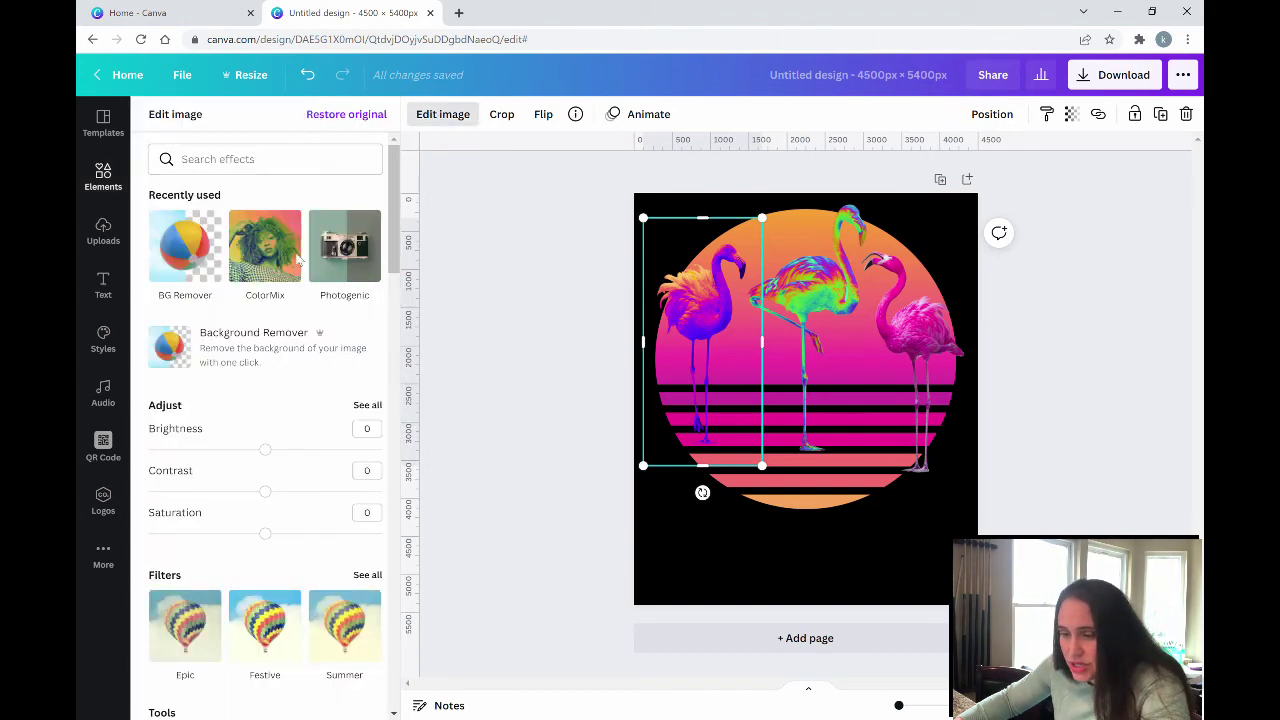
pyautogui.scroll(-3, 245, 290)
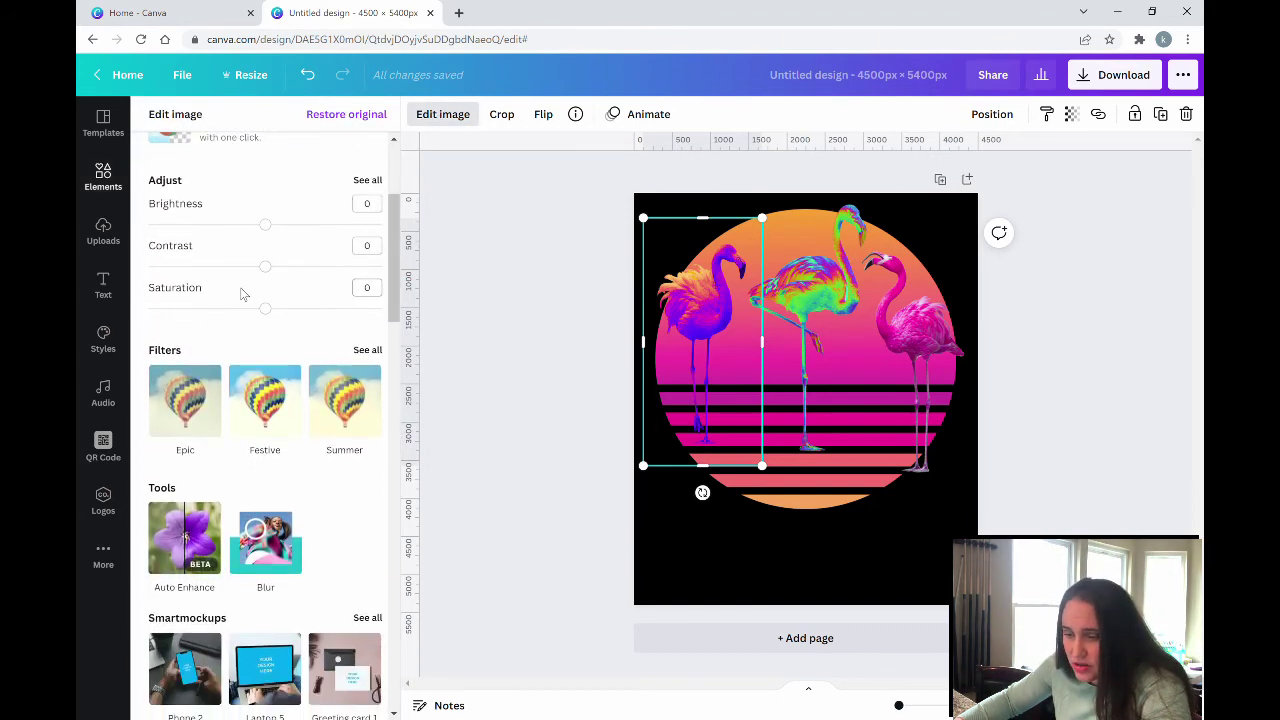
pyautogui.scroll(-5, 245, 295)
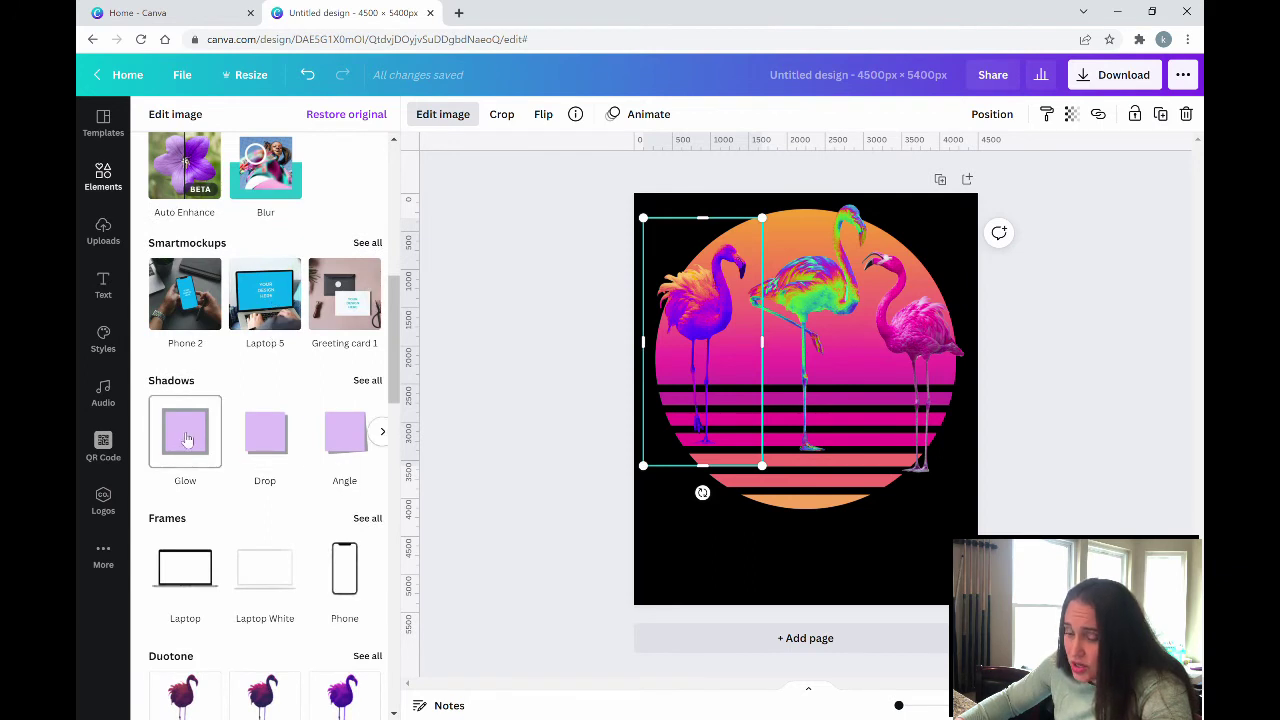
pyautogui.click(185, 438)
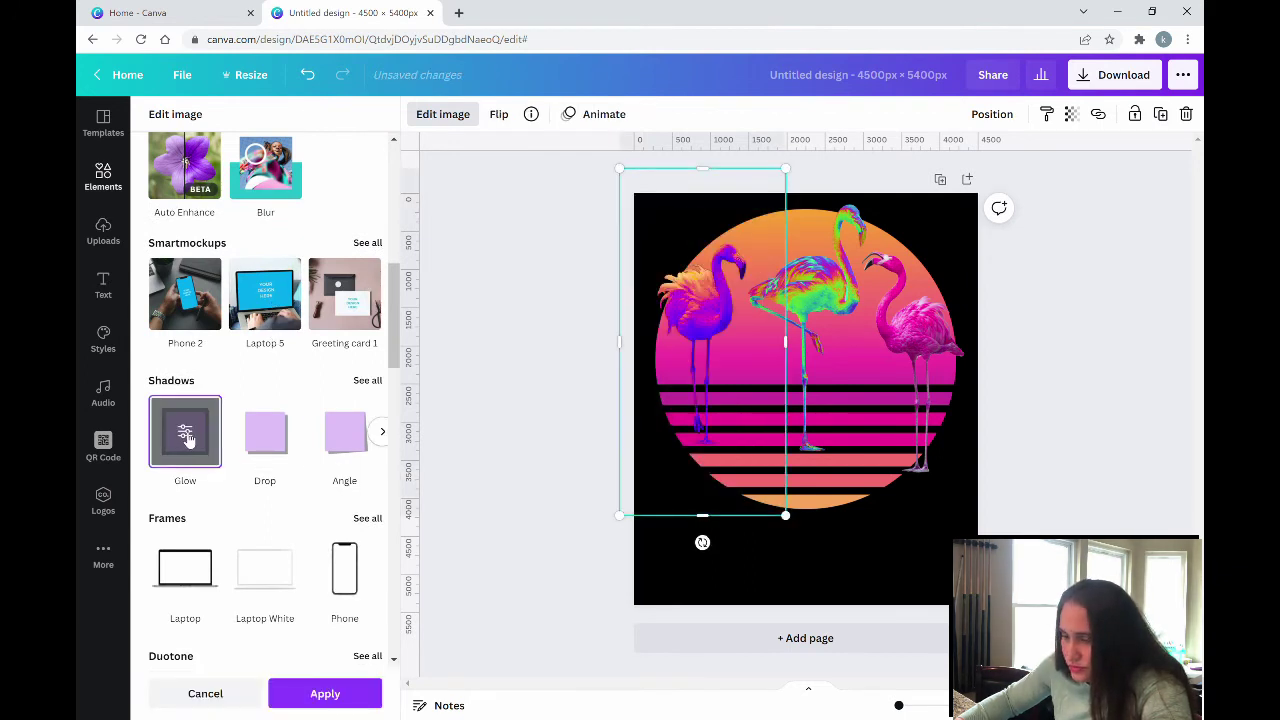
pyautogui.click(186, 435)
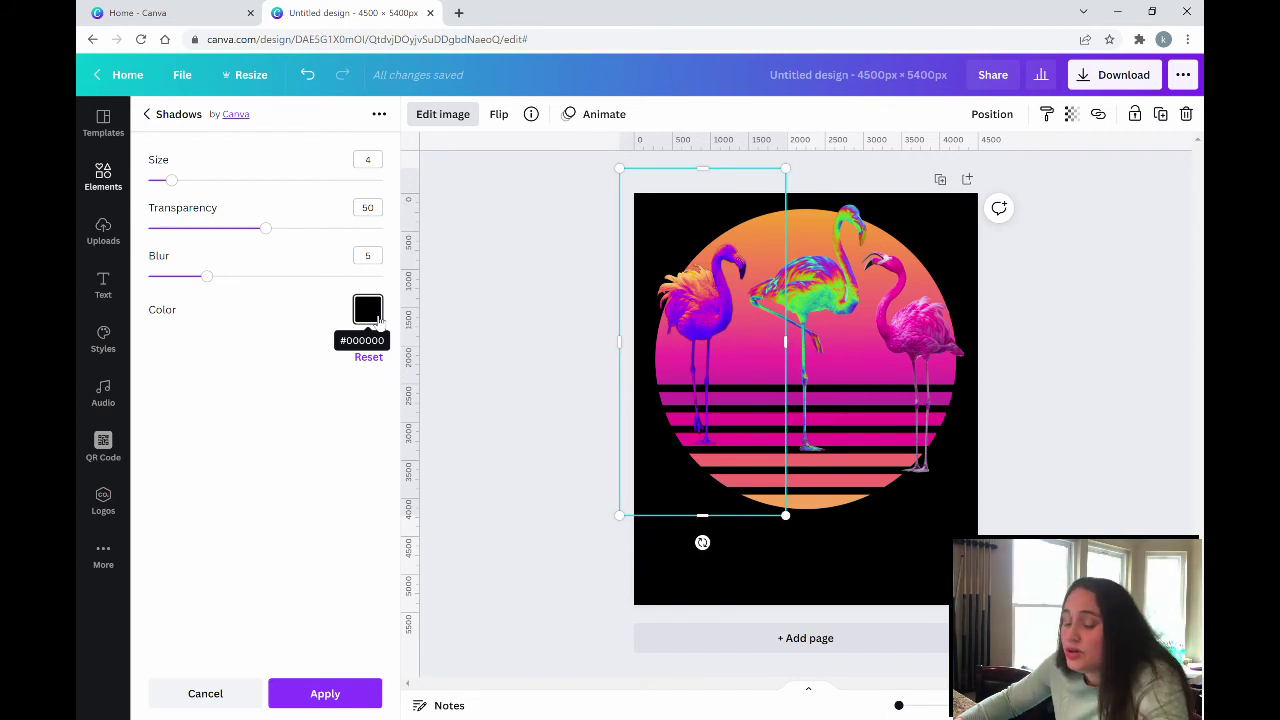
pyautogui.moveTo(207, 276); pyautogui.dragTo(148, 276)
pyautogui.moveTo(268, 228); pyautogui.dragTo(403, 233)
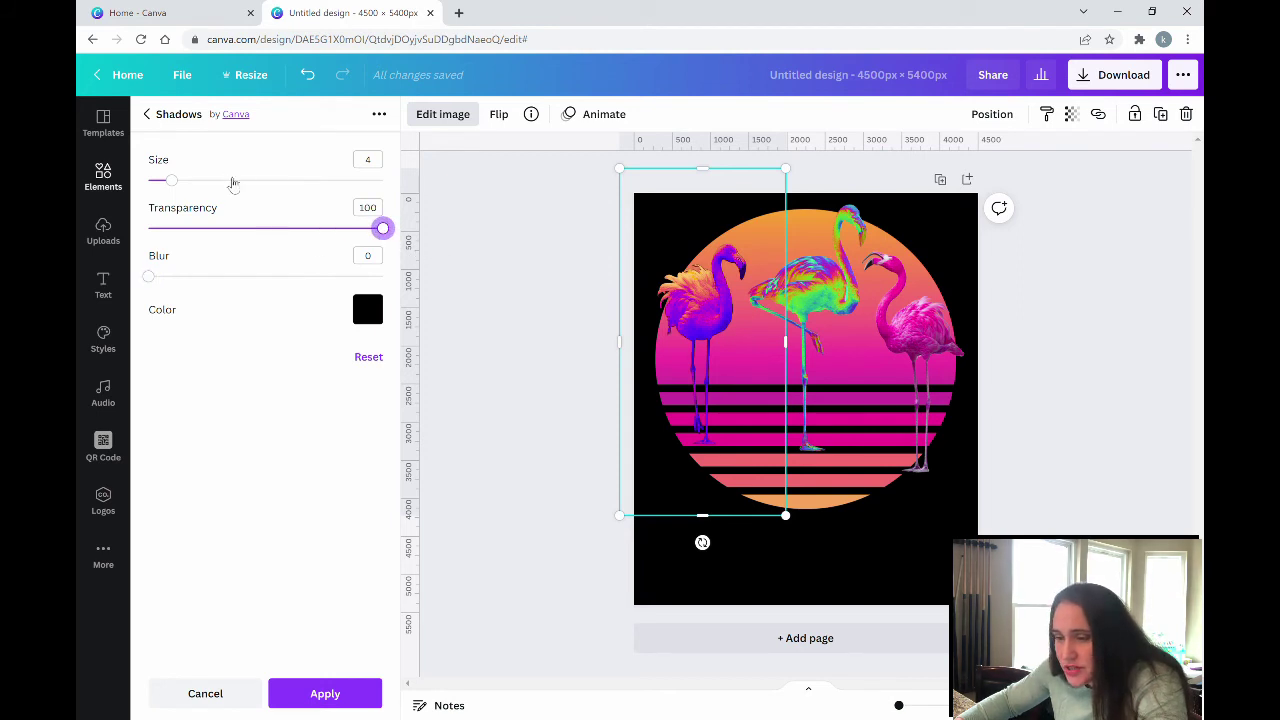
pyautogui.click(226, 180)
pyautogui.moveTo(256, 187); pyautogui.dragTo(256, 188)
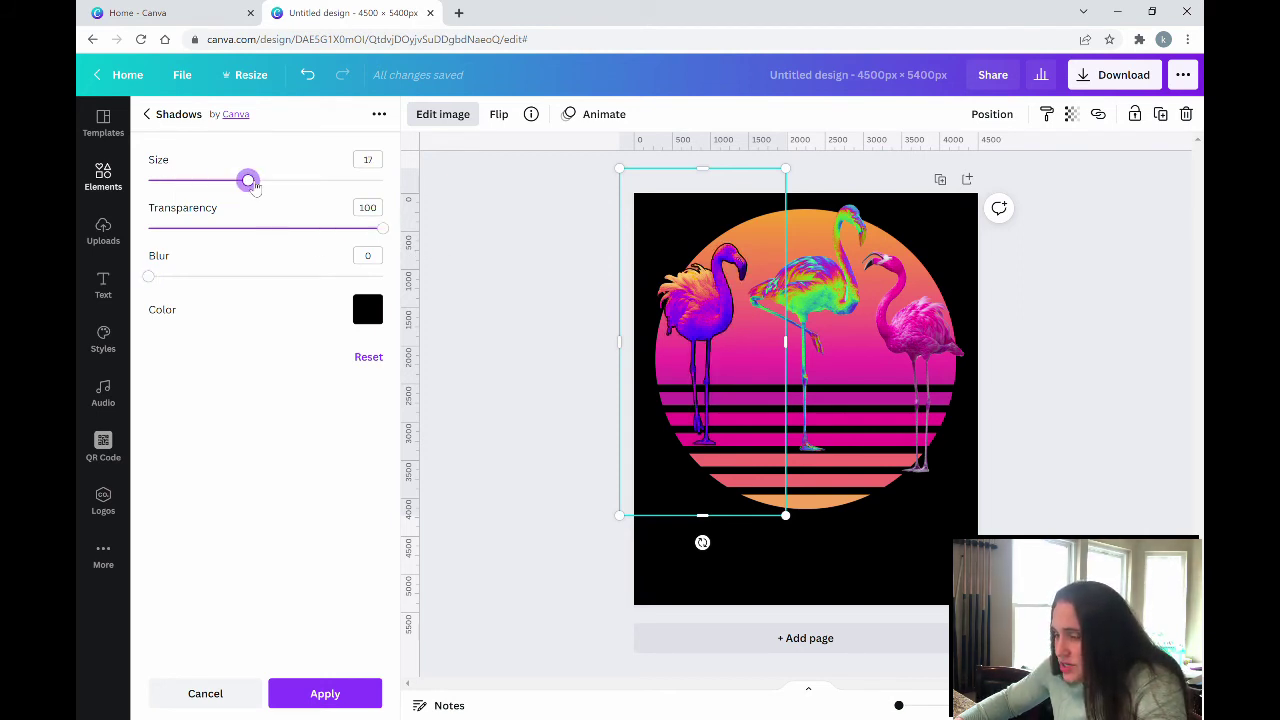
pyautogui.click(289, 182)
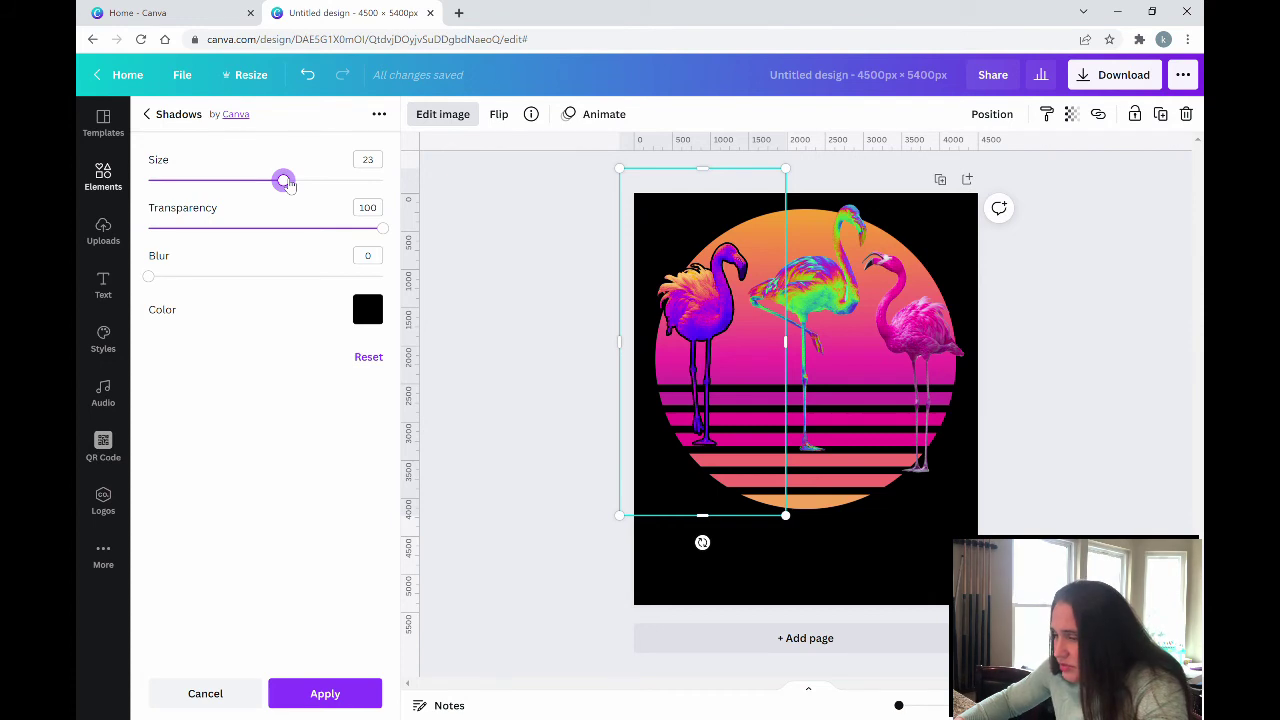
# - Set the left flamingo's glow colour to yellow #FAF10F and apply it
pyautogui.click(367, 310)
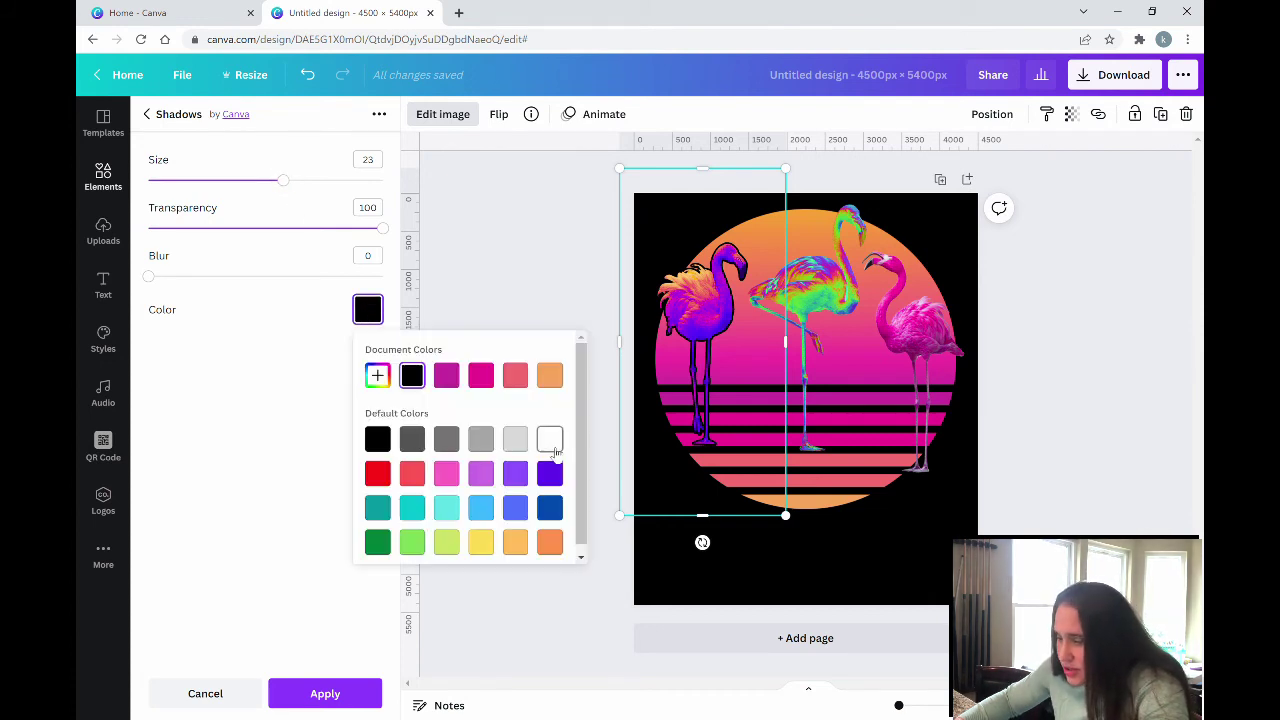
pyautogui.click(554, 449)
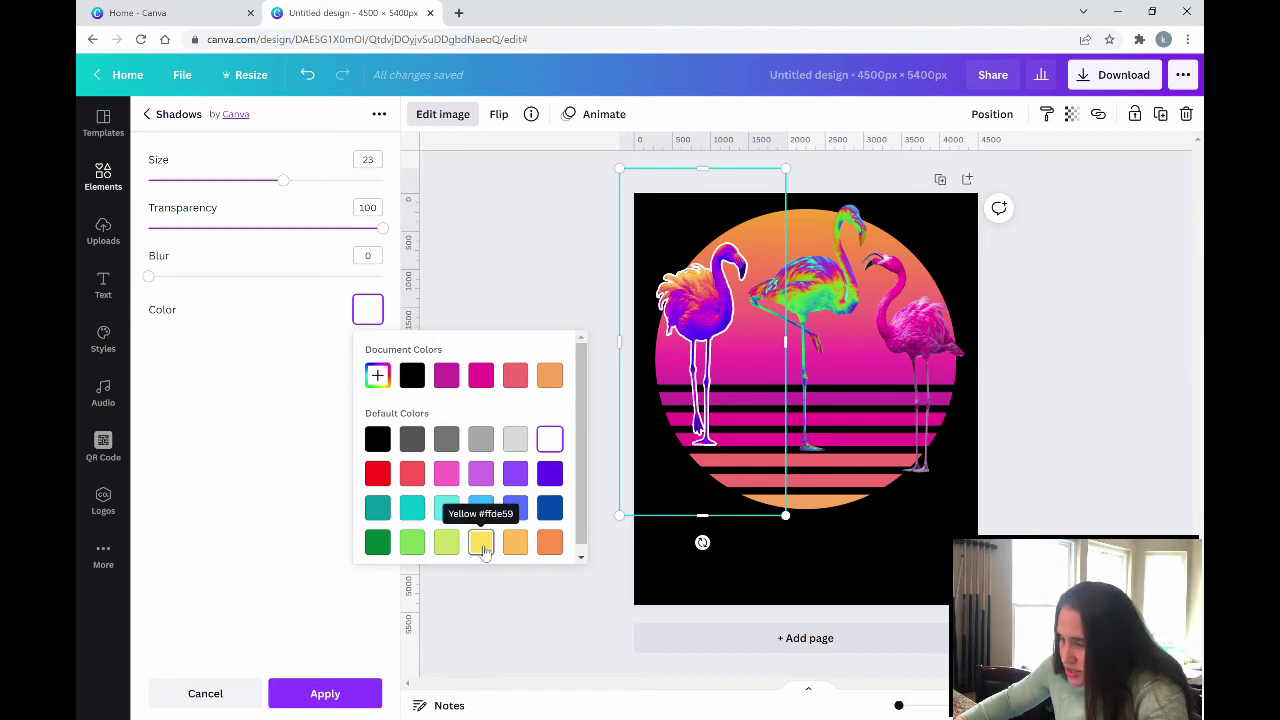
pyautogui.click(483, 548)
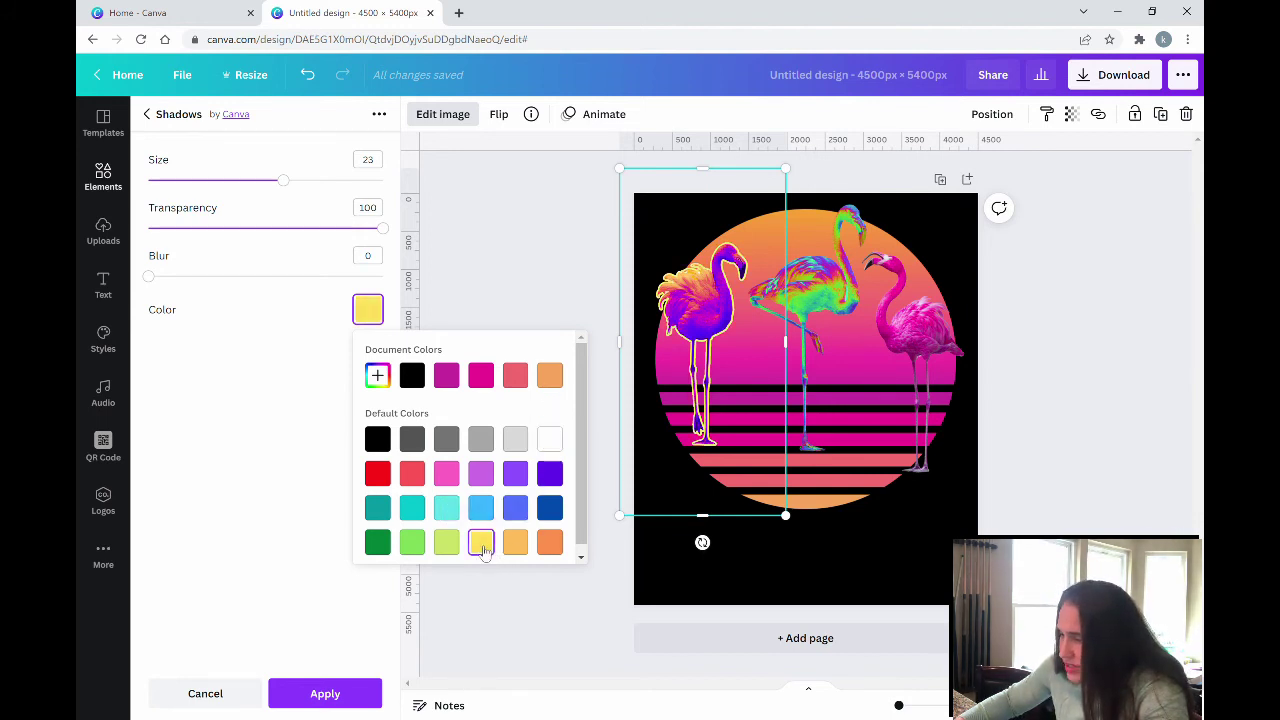
pyautogui.click(378, 376)
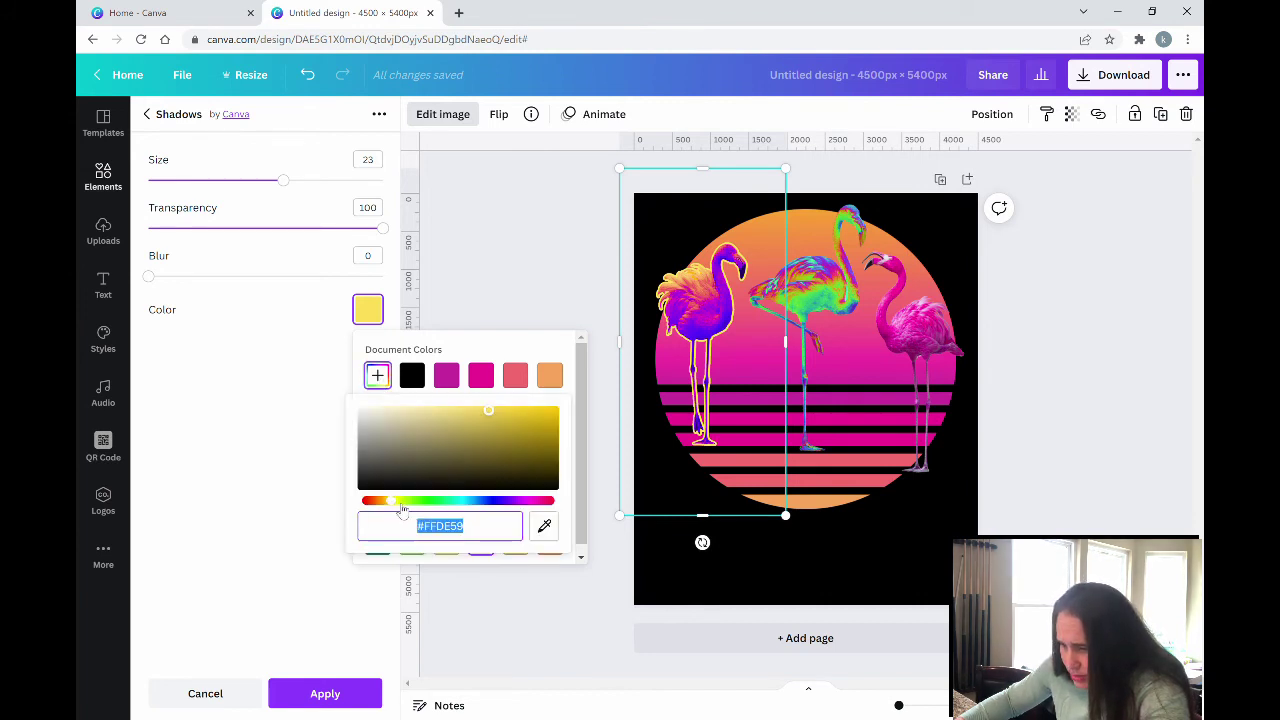
pyautogui.moveTo(397, 502); pyautogui.dragTo(401, 506)
pyautogui.moveTo(540, 430); pyautogui.dragTo(553, 415)
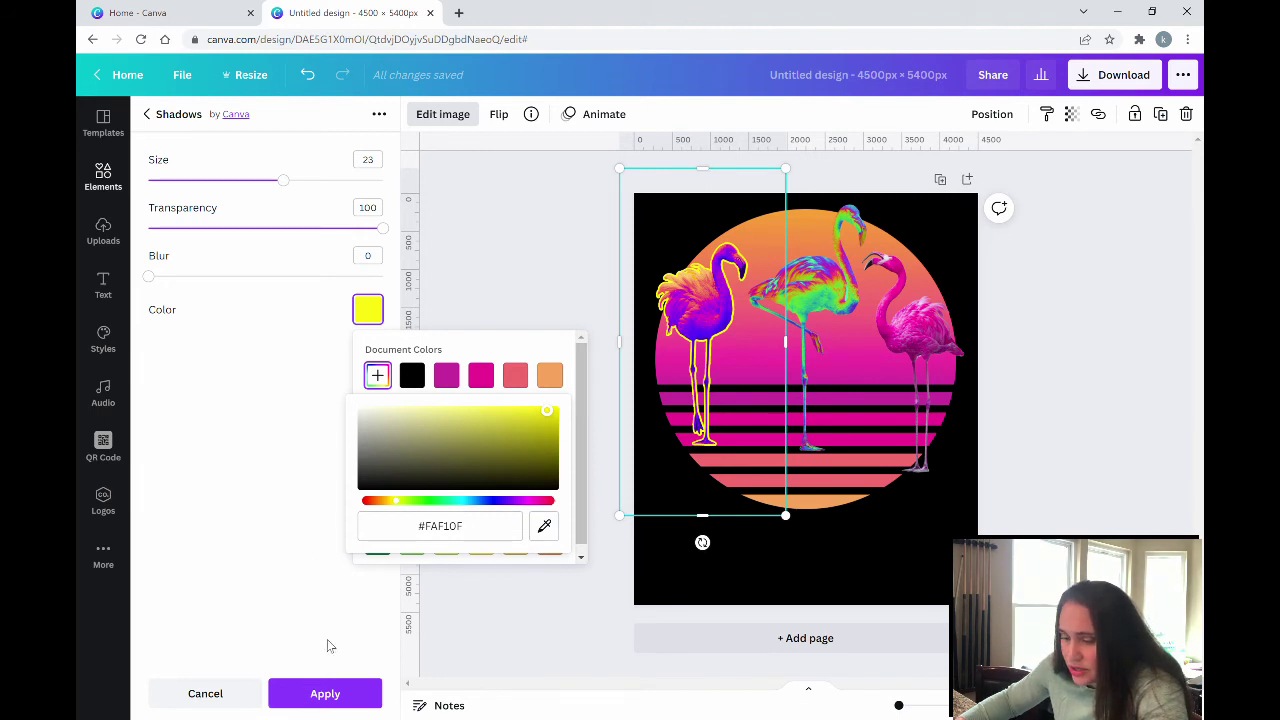
pyautogui.click(328, 690)
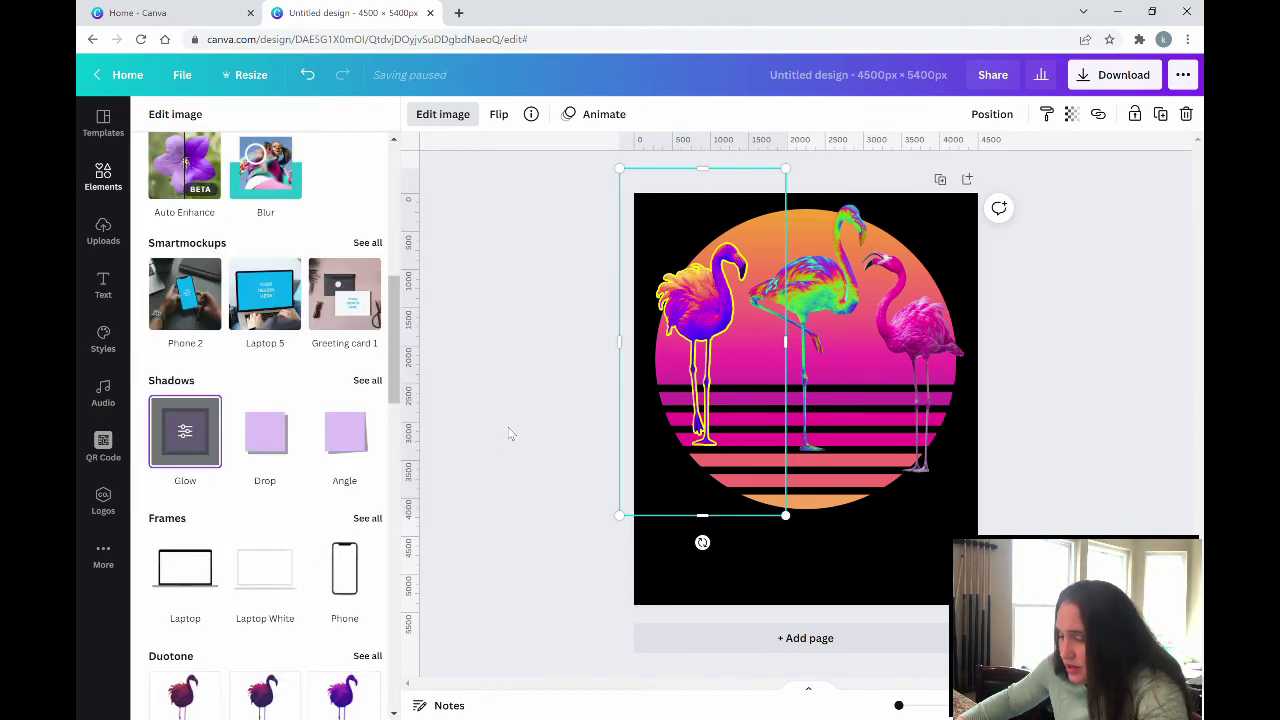
# - Give the pink flamingo a Glow shadow with blur 0, transparency 100 and size 19
pyautogui.click(509, 433)
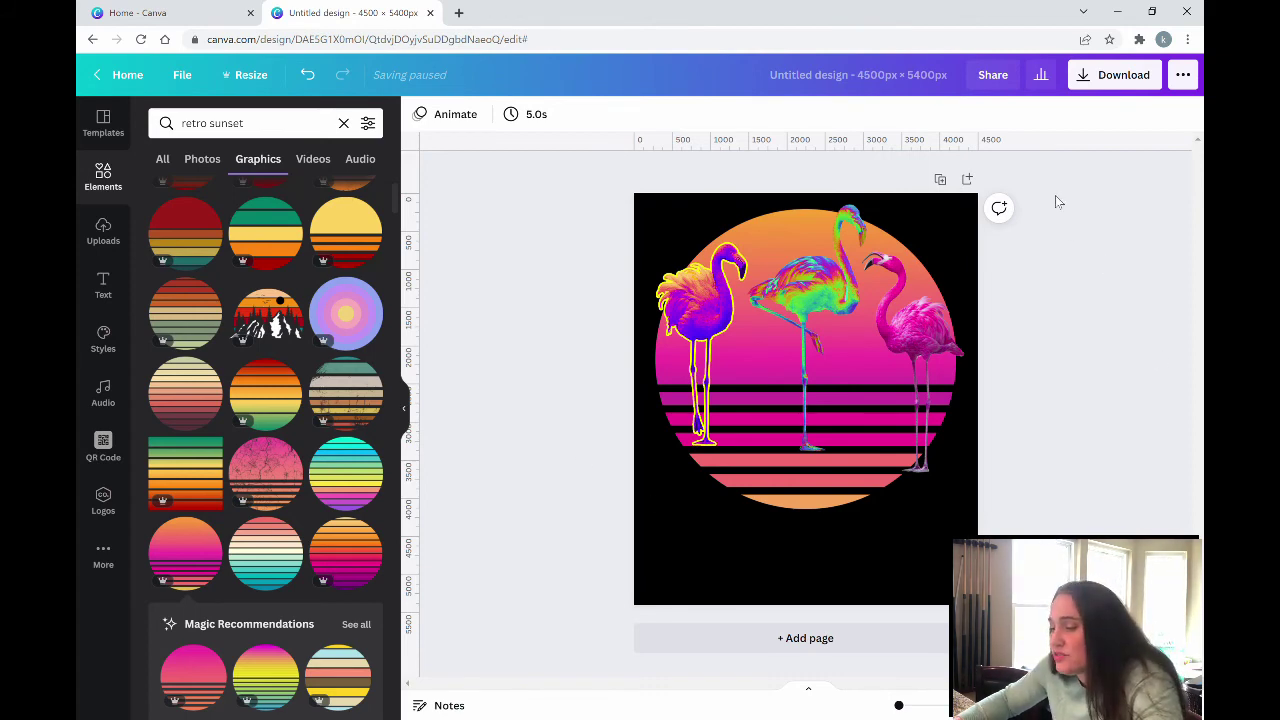
pyautogui.click(932, 352)
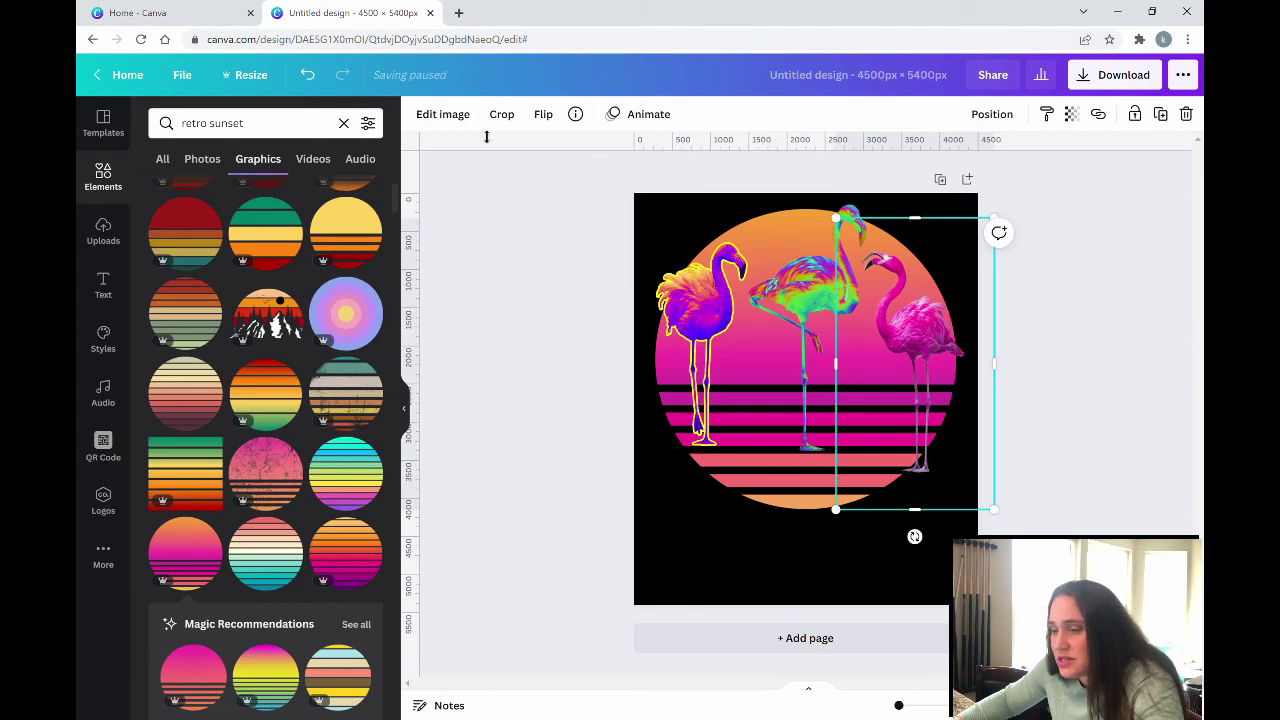
pyautogui.click(452, 117)
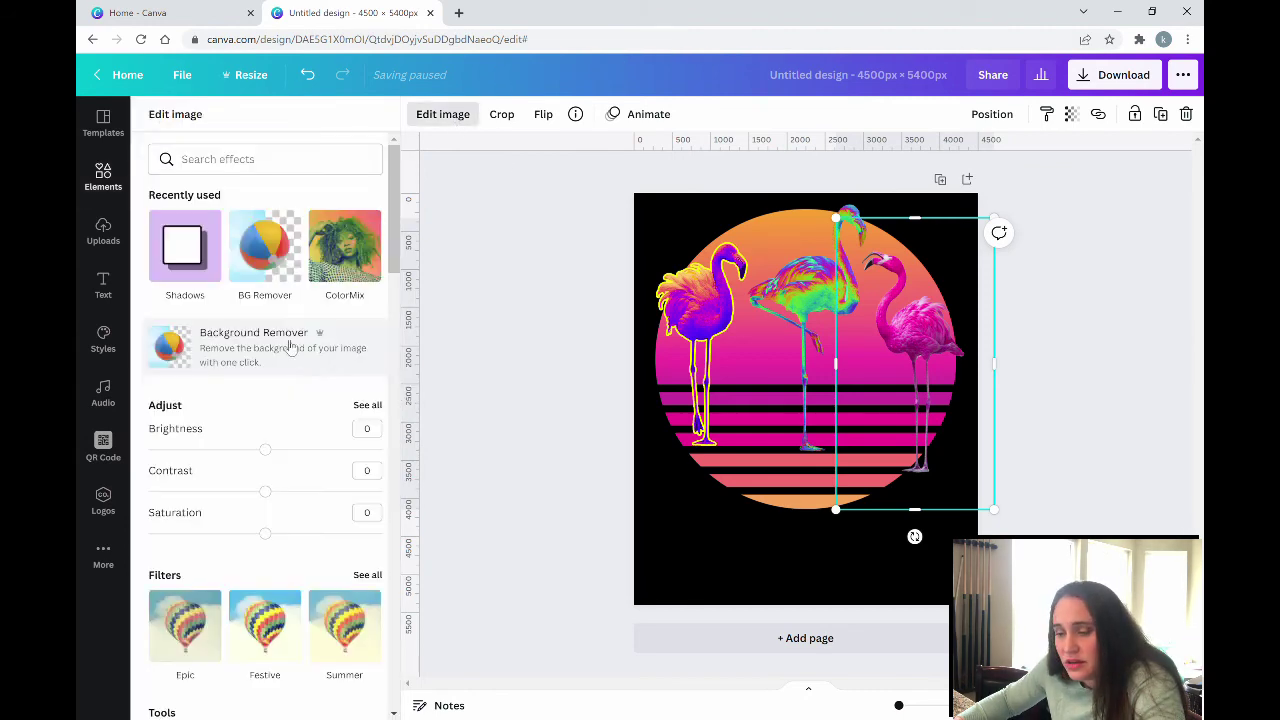
pyautogui.click(184, 248)
pyautogui.click(187, 288)
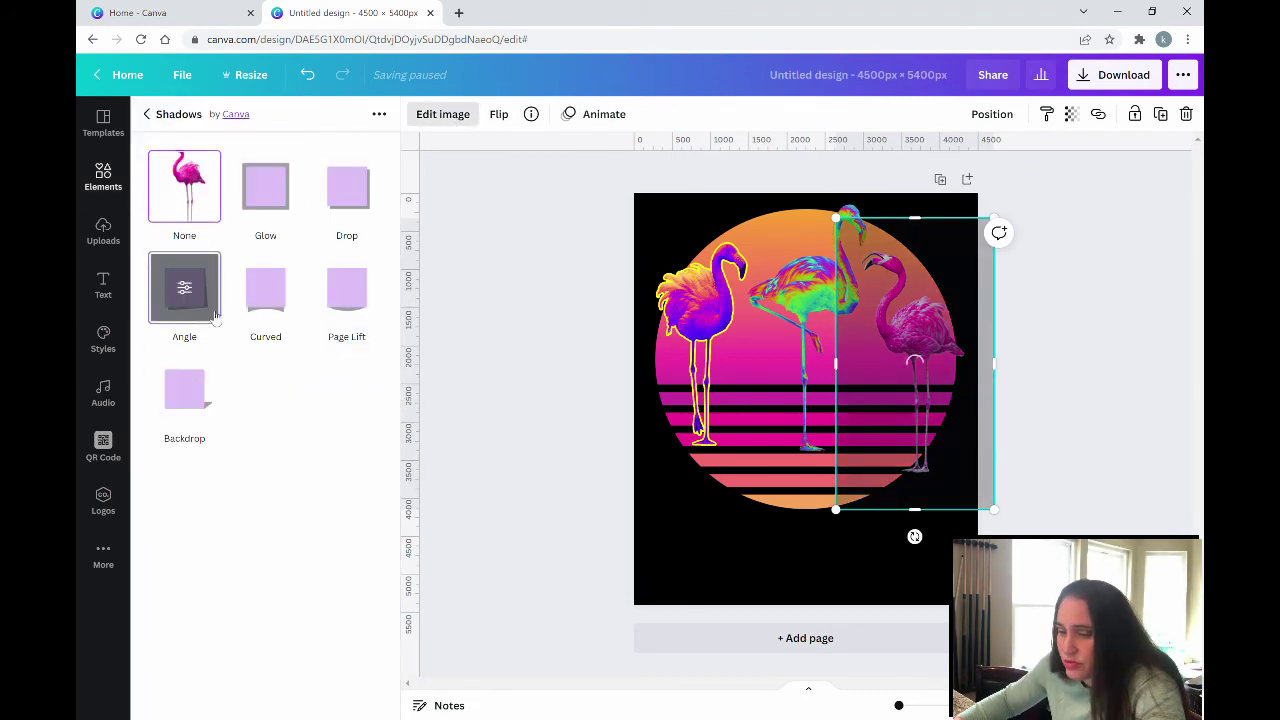
pyautogui.click(265, 186)
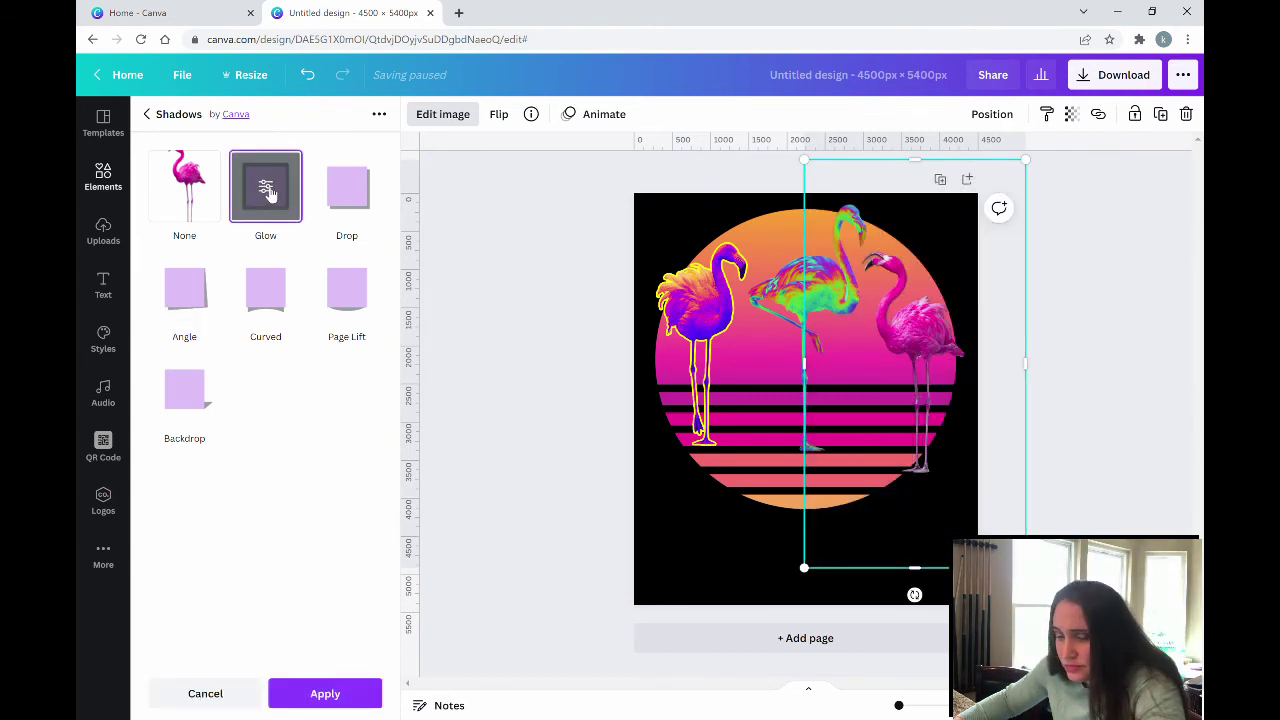
pyautogui.click(265, 186)
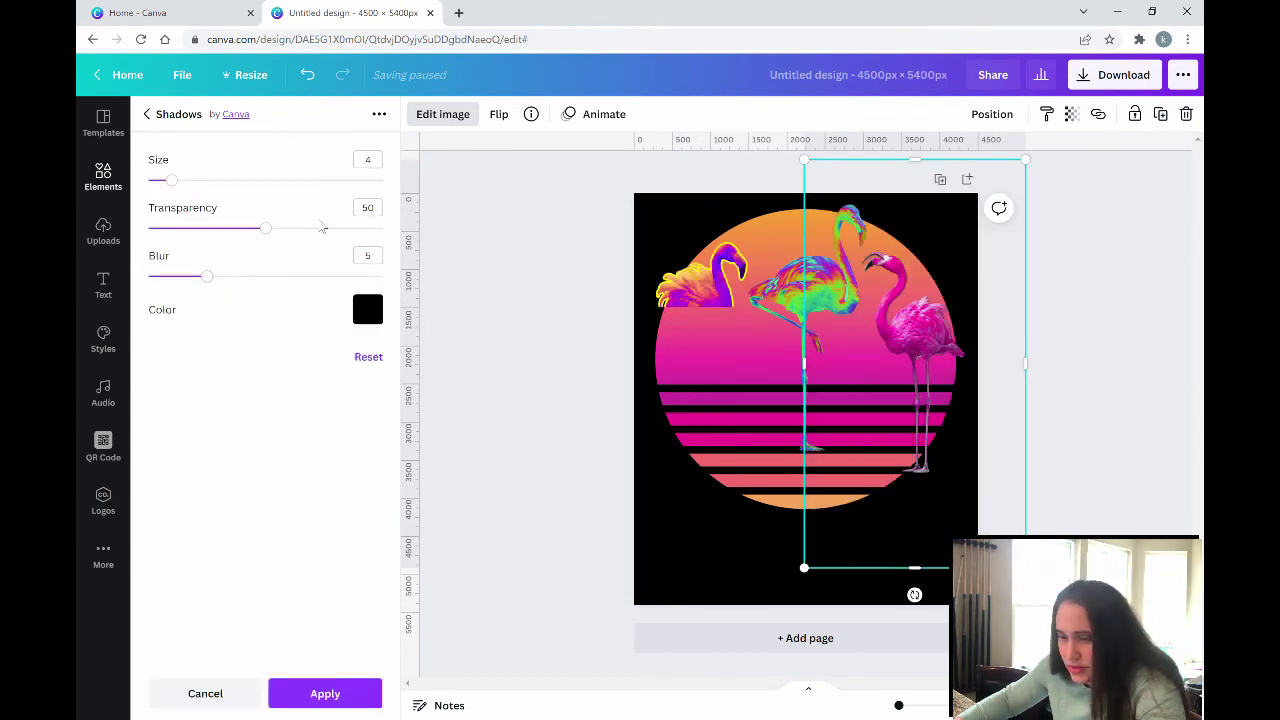
pyautogui.moveTo(209, 276); pyautogui.dragTo(148, 276)
pyautogui.moveTo(269, 230); pyautogui.dragTo(388, 206)
pyautogui.click(263, 182)
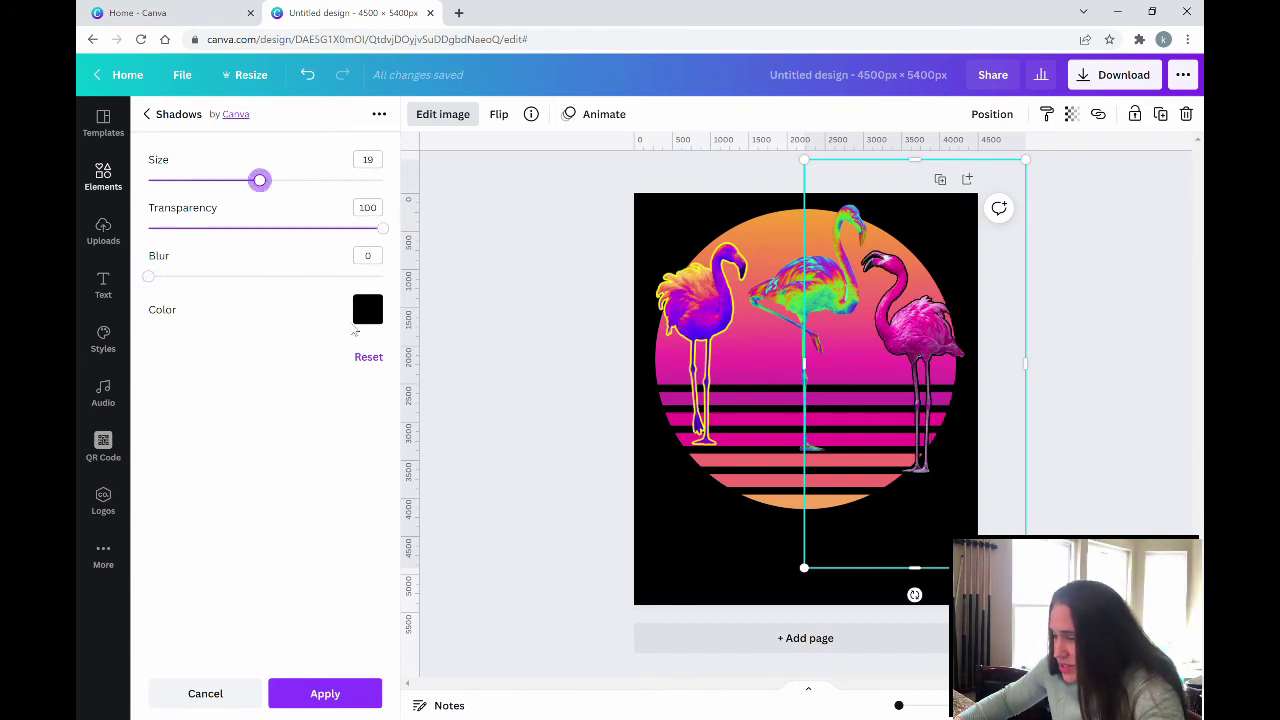
# - Set the pink flamingo's glow colour to blue #3987FD and apply it
pyautogui.click(378, 318)
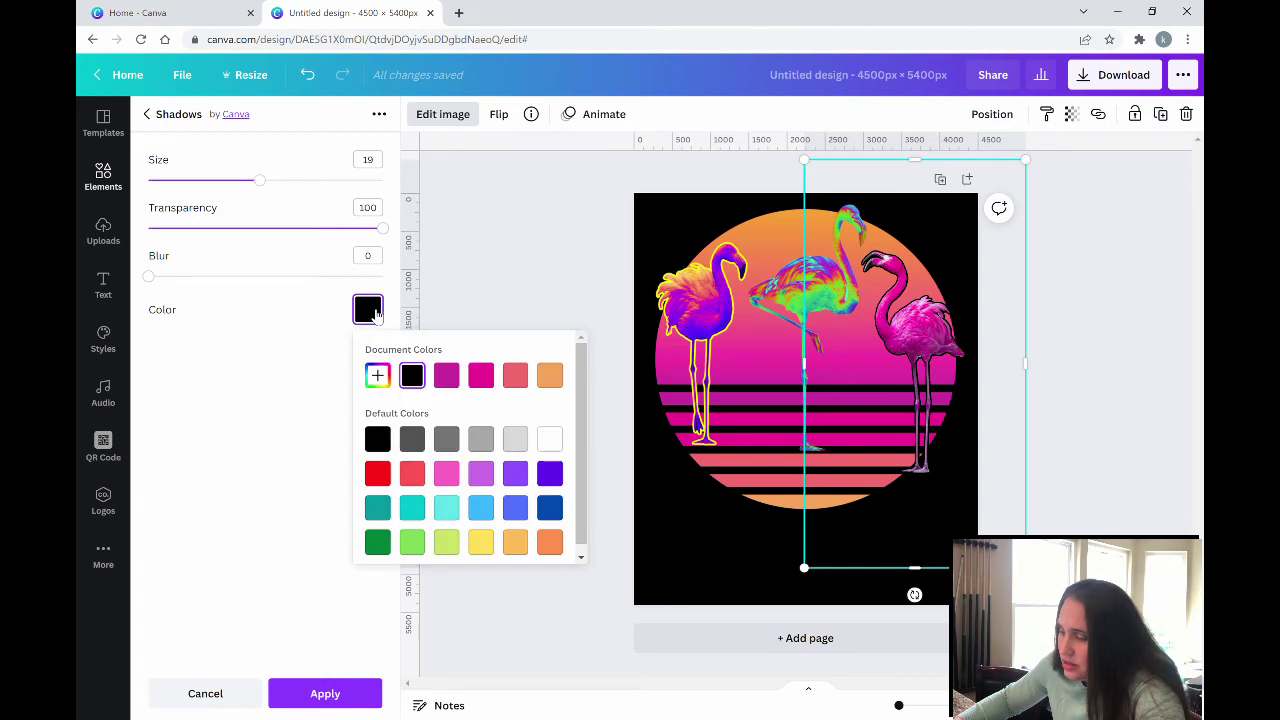
pyautogui.click(516, 510)
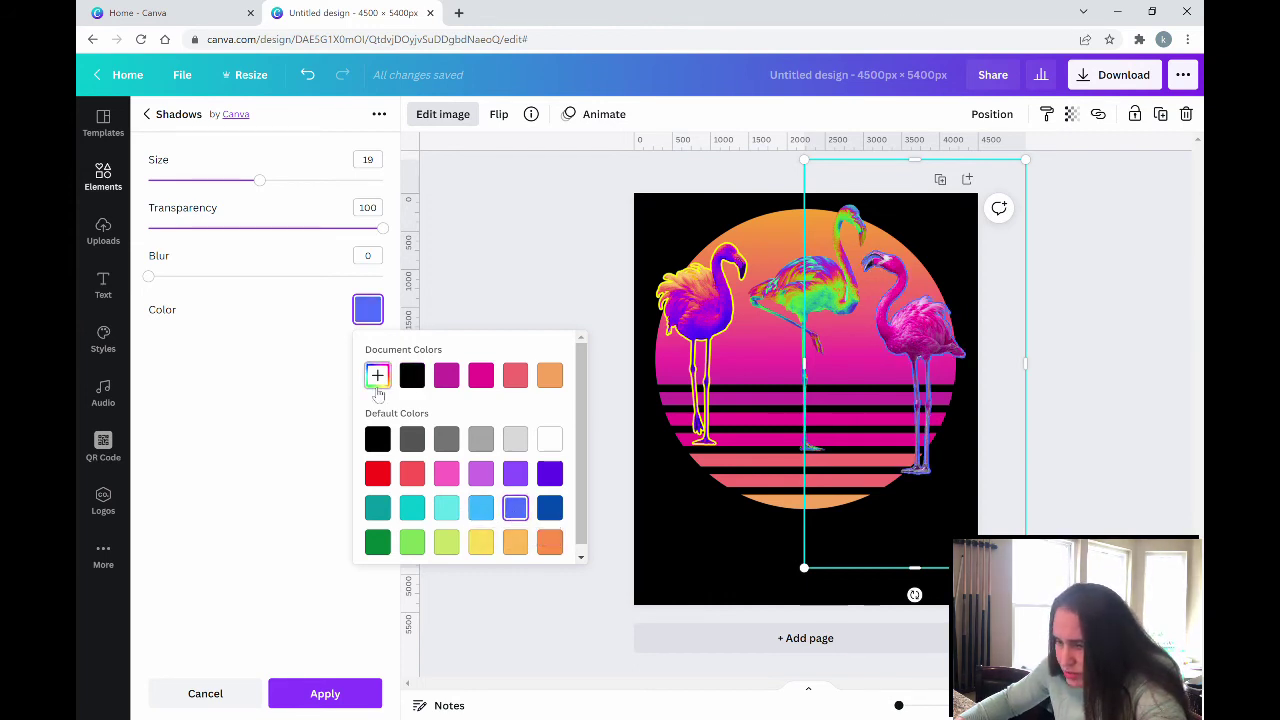
pyautogui.click(377, 375)
pyautogui.click(477, 500)
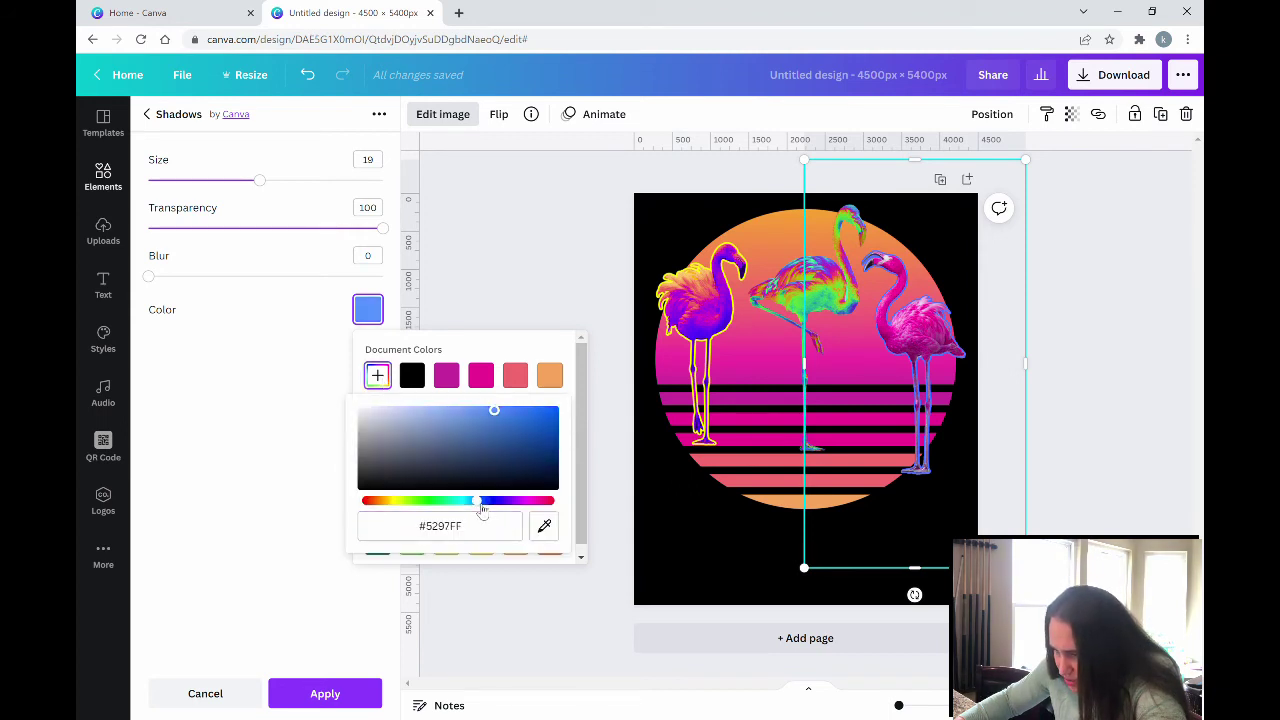
pyautogui.click(514, 410)
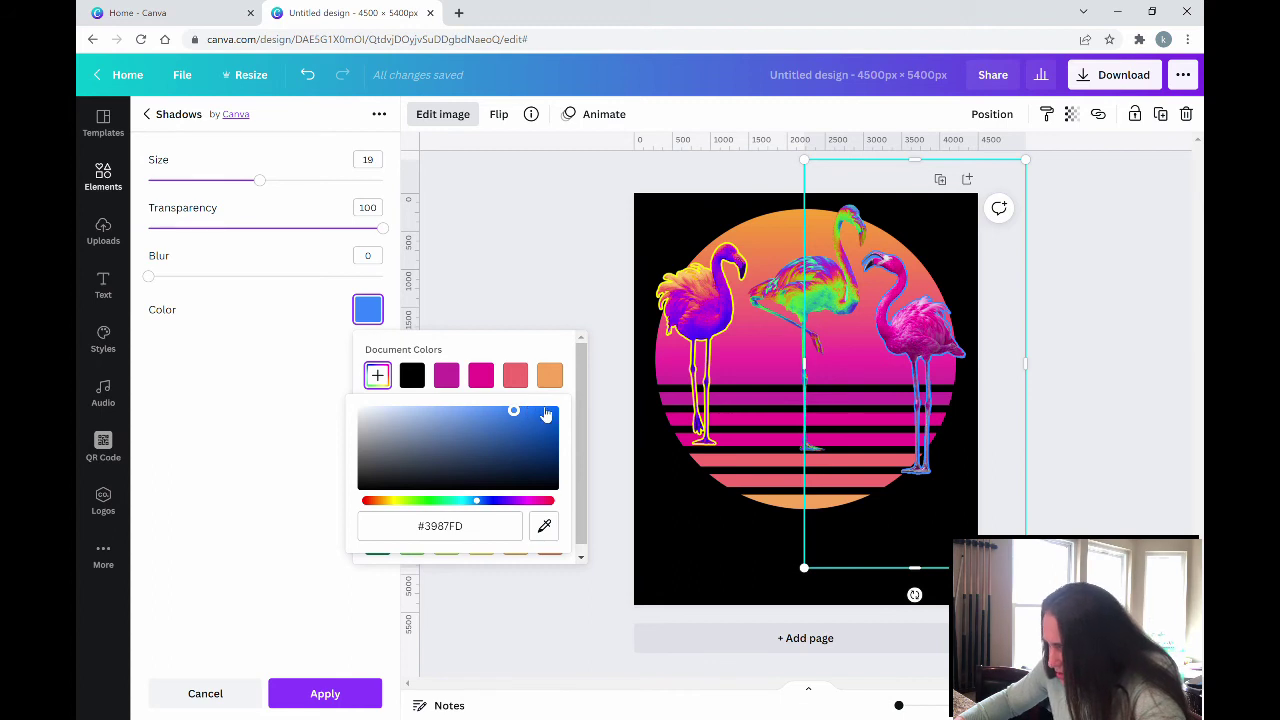
pyautogui.click(280, 603)
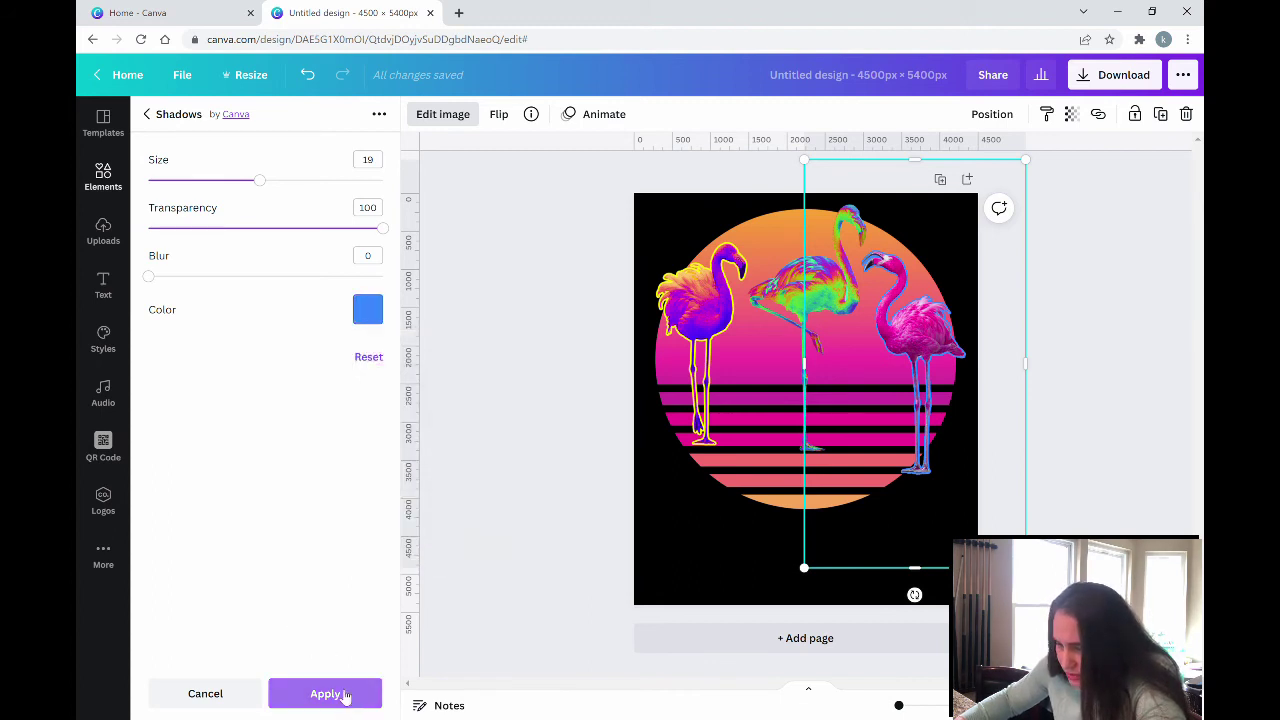
pyautogui.click(330, 692)
pyautogui.press('Escape')
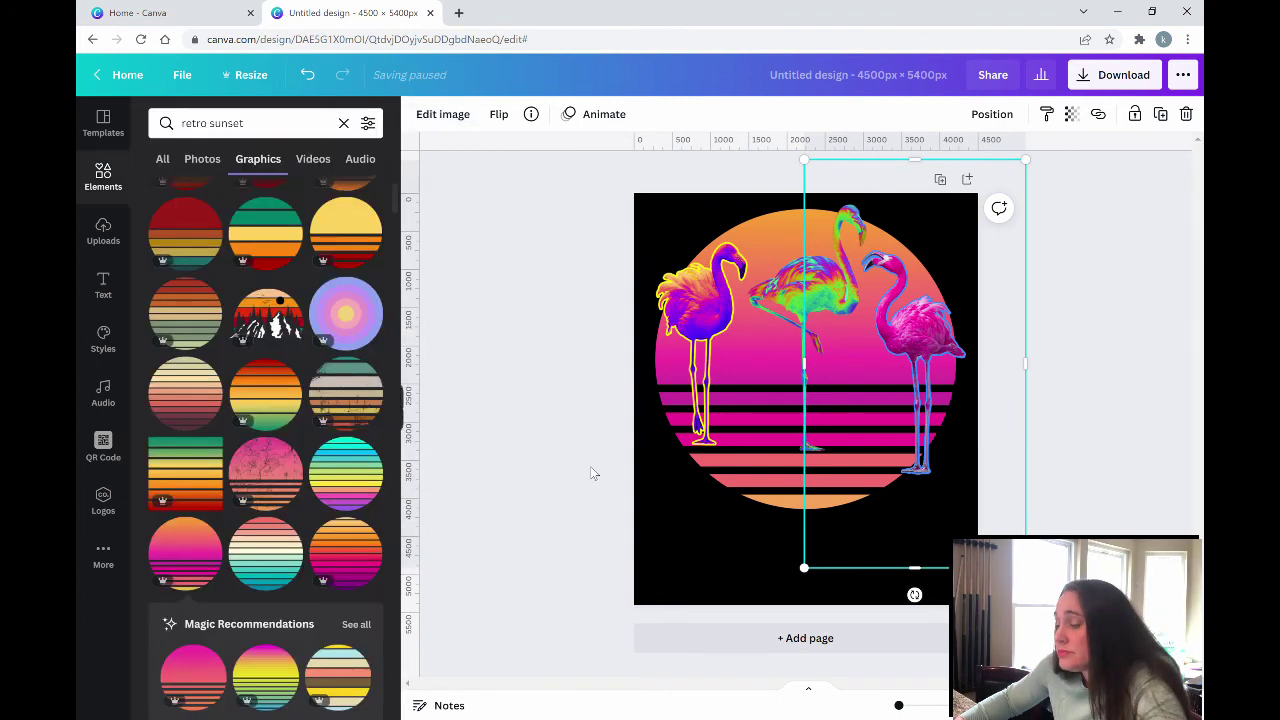
# - Give the middle flamingo a Glow shadow with no blur
pyautogui.click(591, 472)
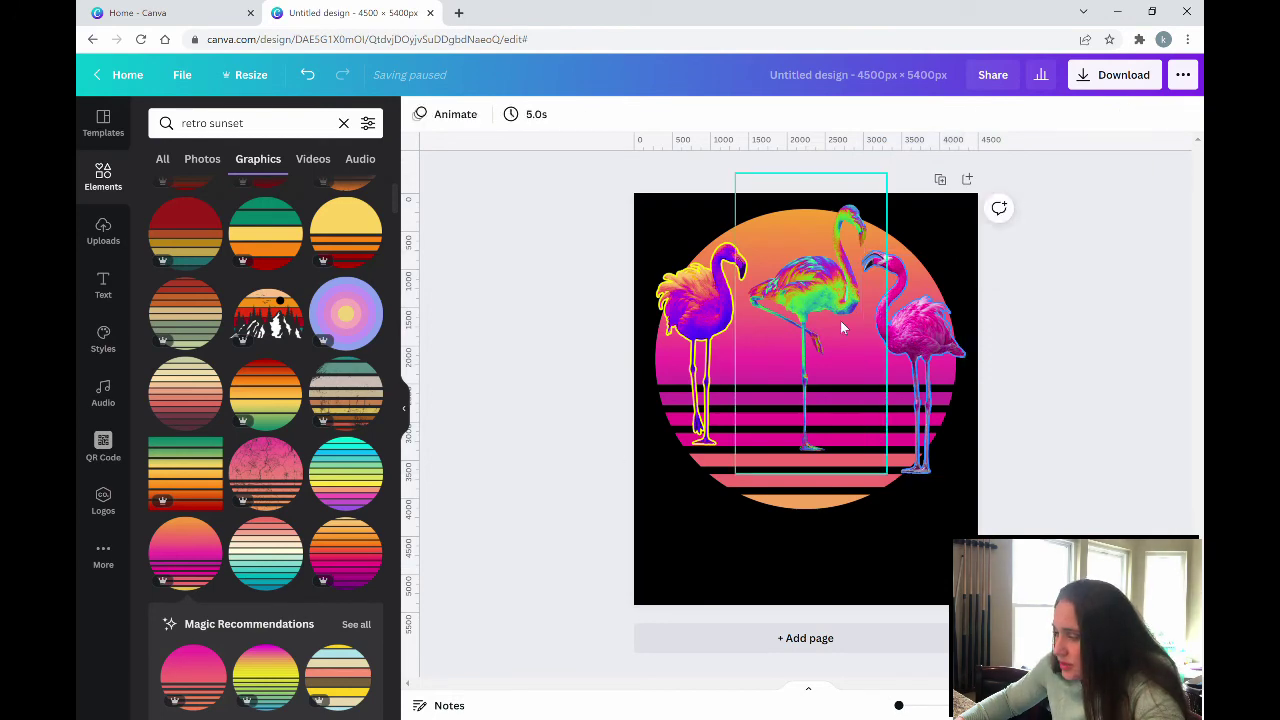
pyautogui.click(805, 312)
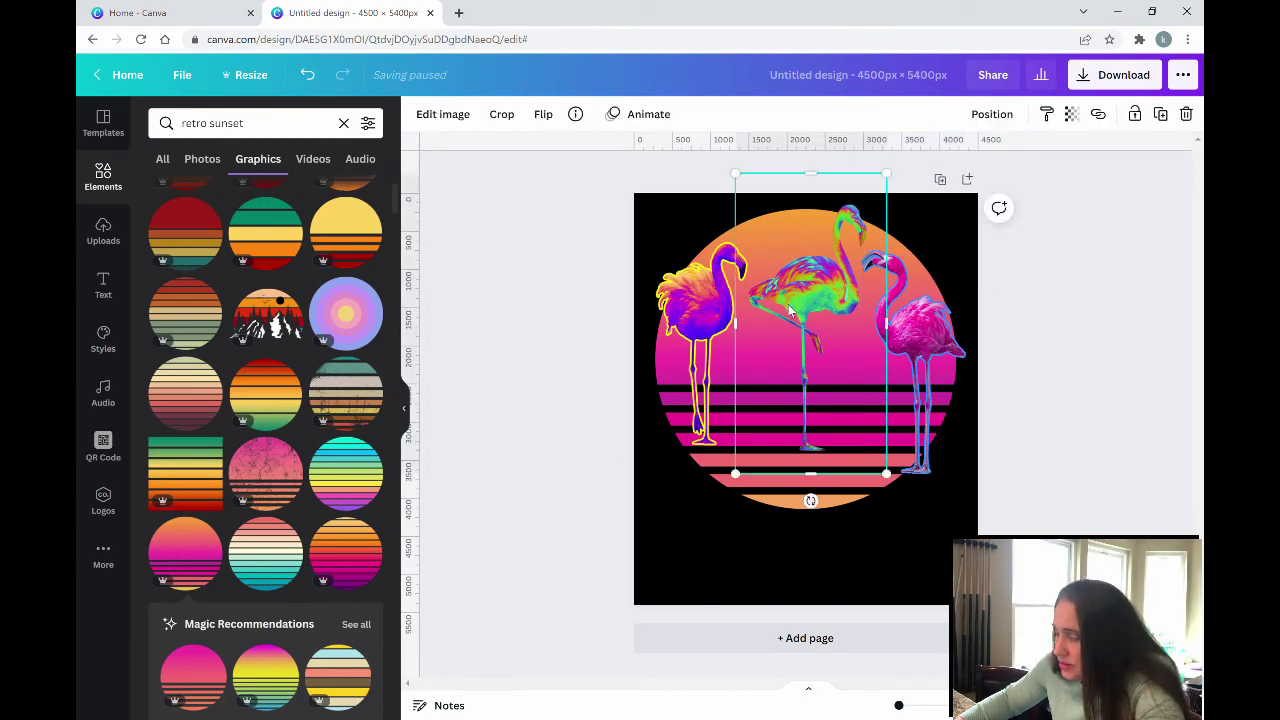
pyautogui.click(443, 114)
pyautogui.click(210, 243)
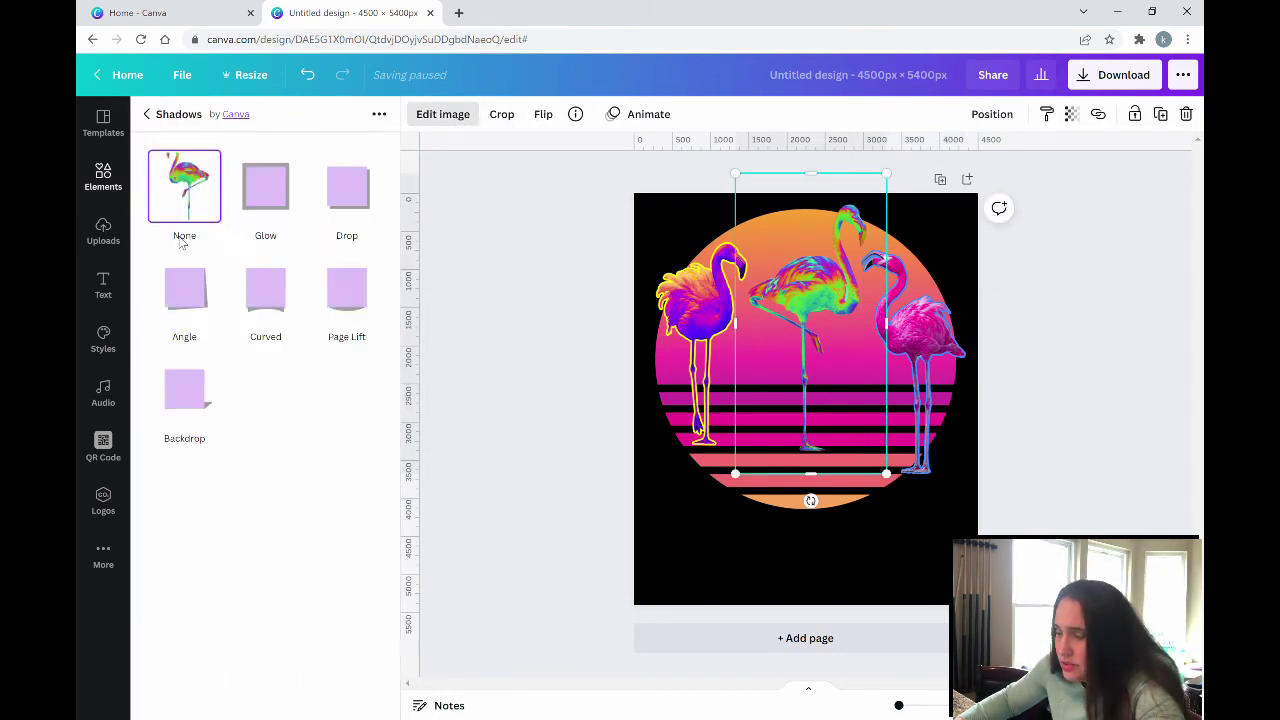
pyautogui.click(274, 190)
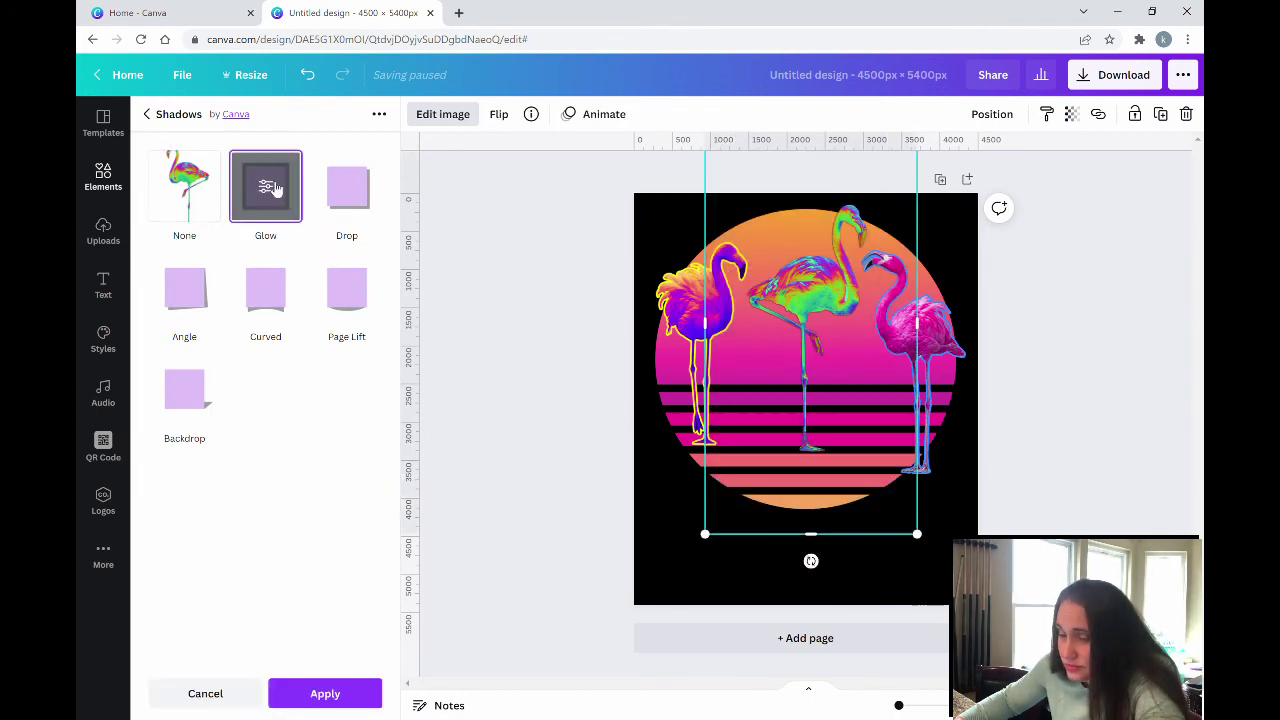
pyautogui.click(268, 188)
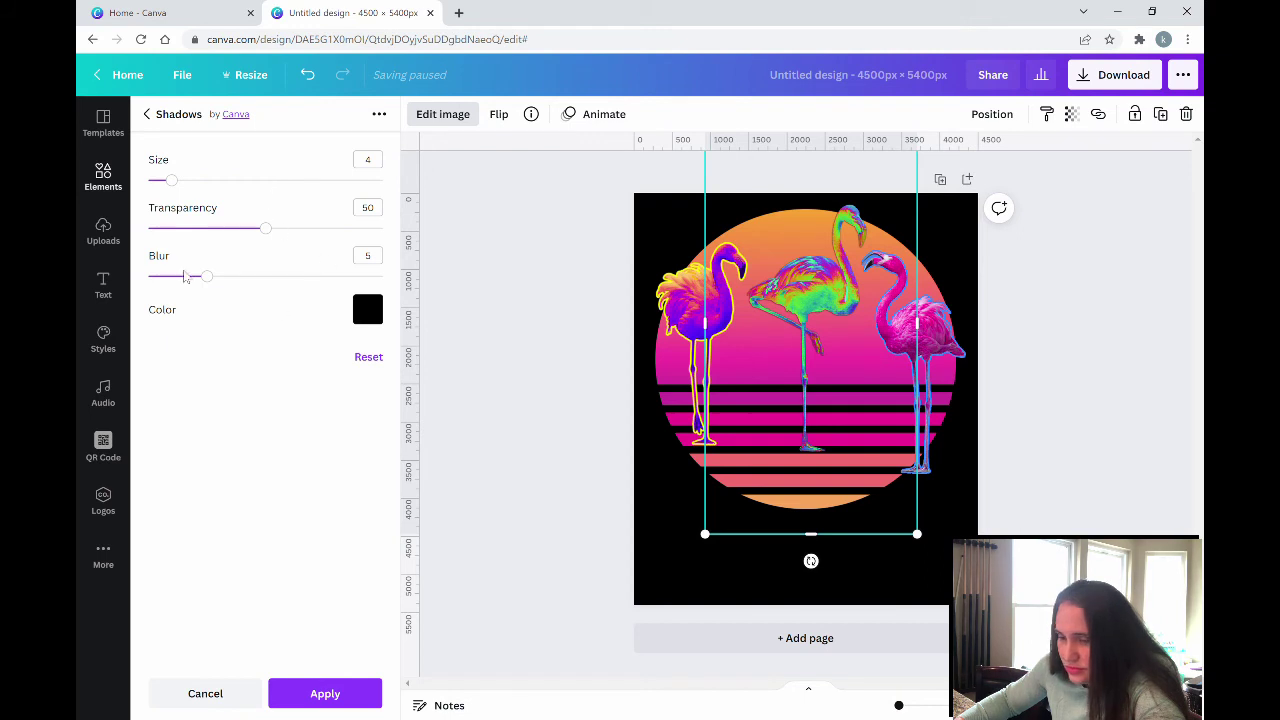
pyautogui.moveTo(206, 276); pyautogui.dragTo(148, 276)
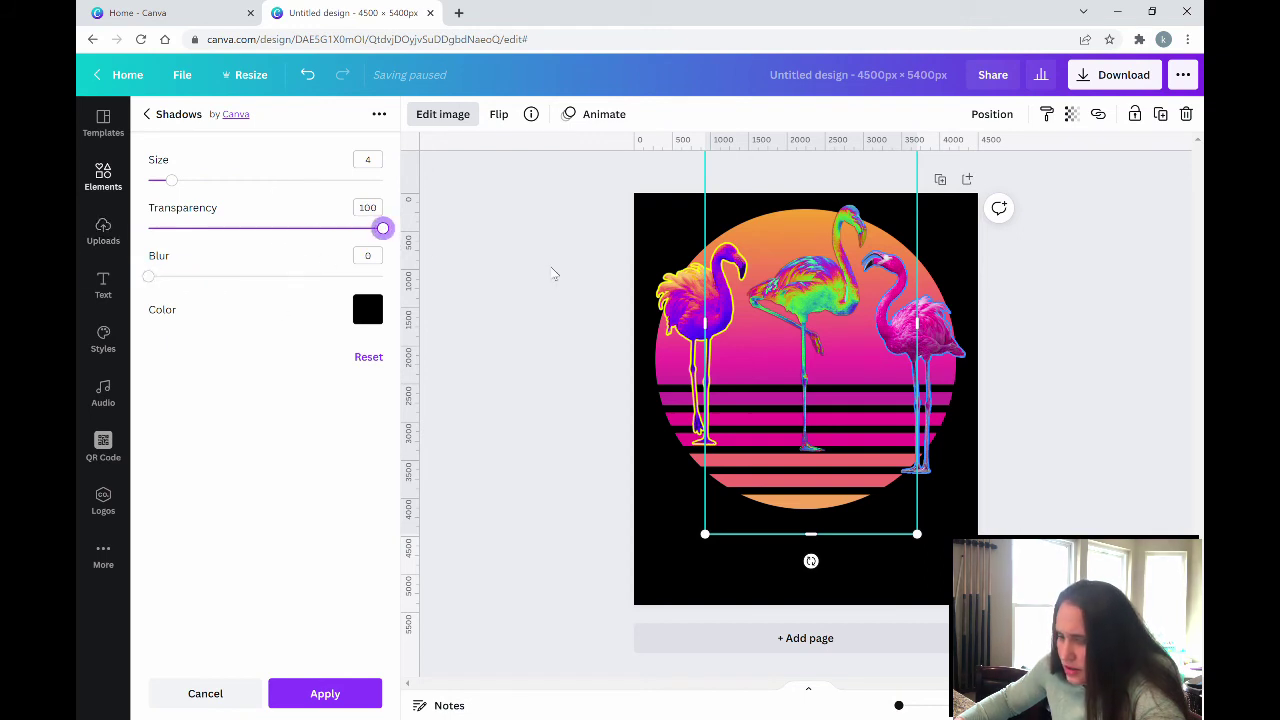
pyautogui.click(228, 181)
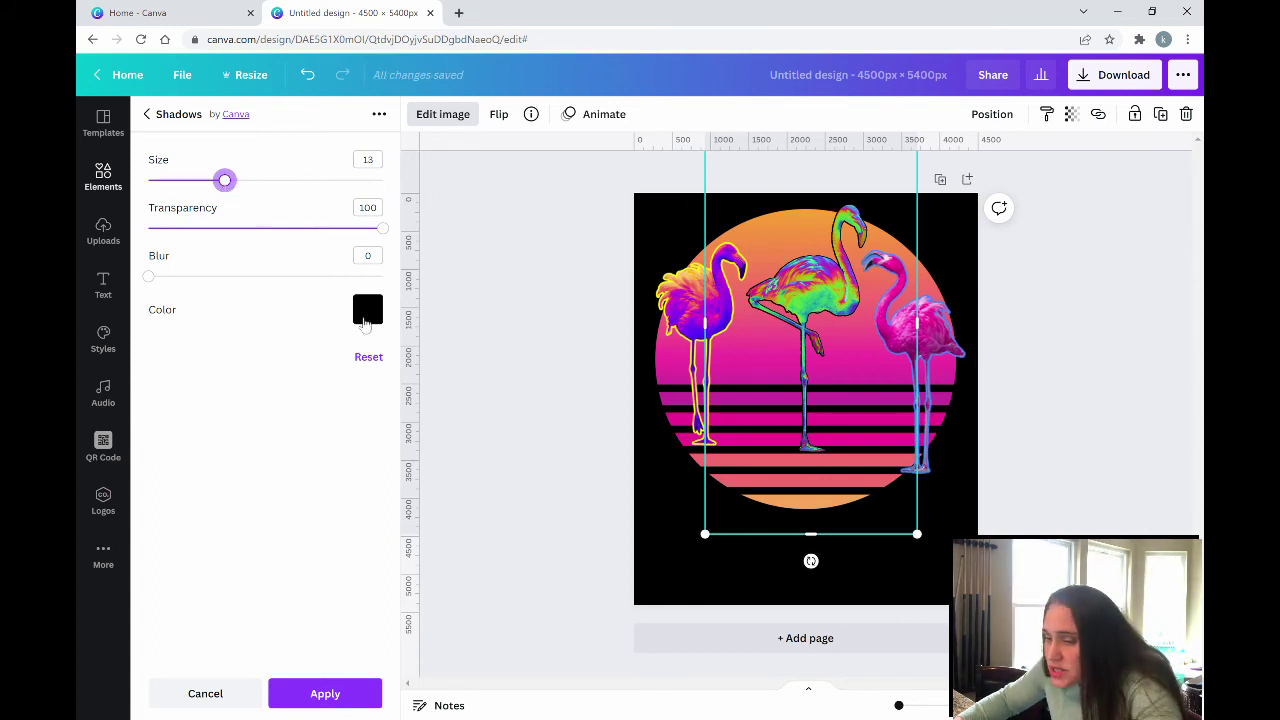
# - Make the middle flamingo's glow white at size 18 and apply it
pyautogui.click(367, 310)
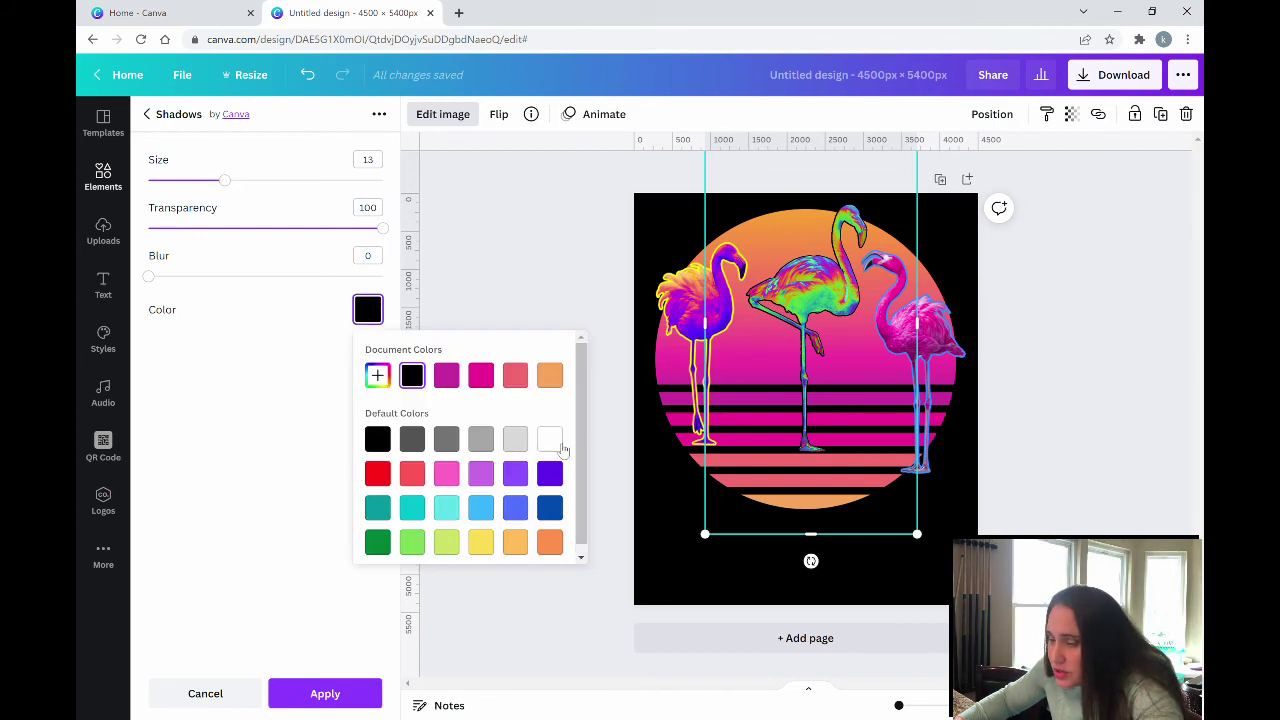
pyautogui.click(550, 442)
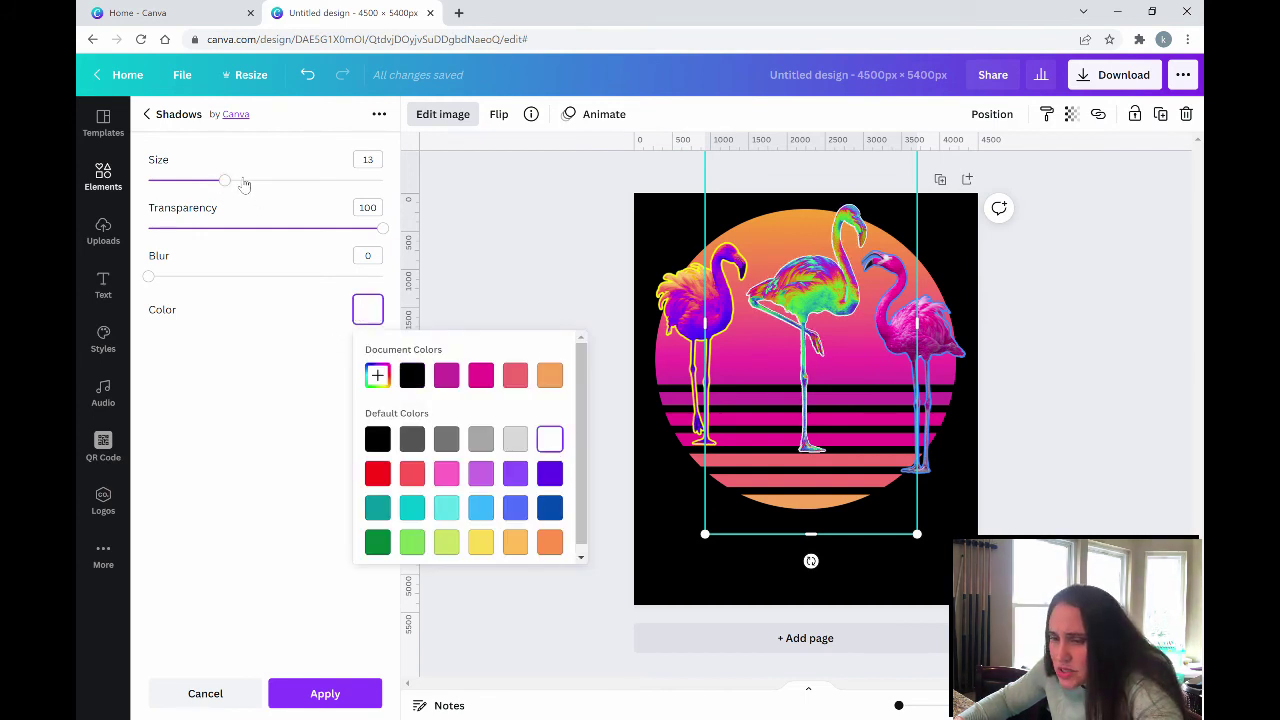
pyautogui.click(237, 181)
pyautogui.click(257, 189)
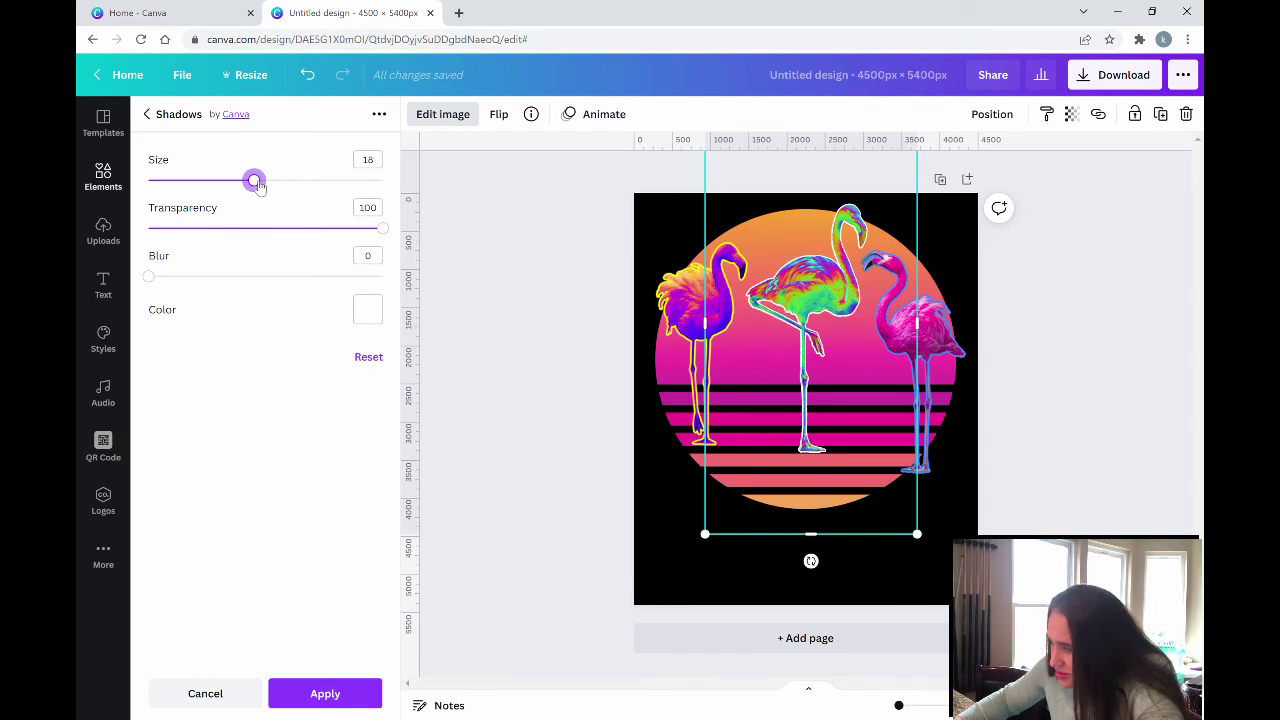
pyautogui.click(305, 685)
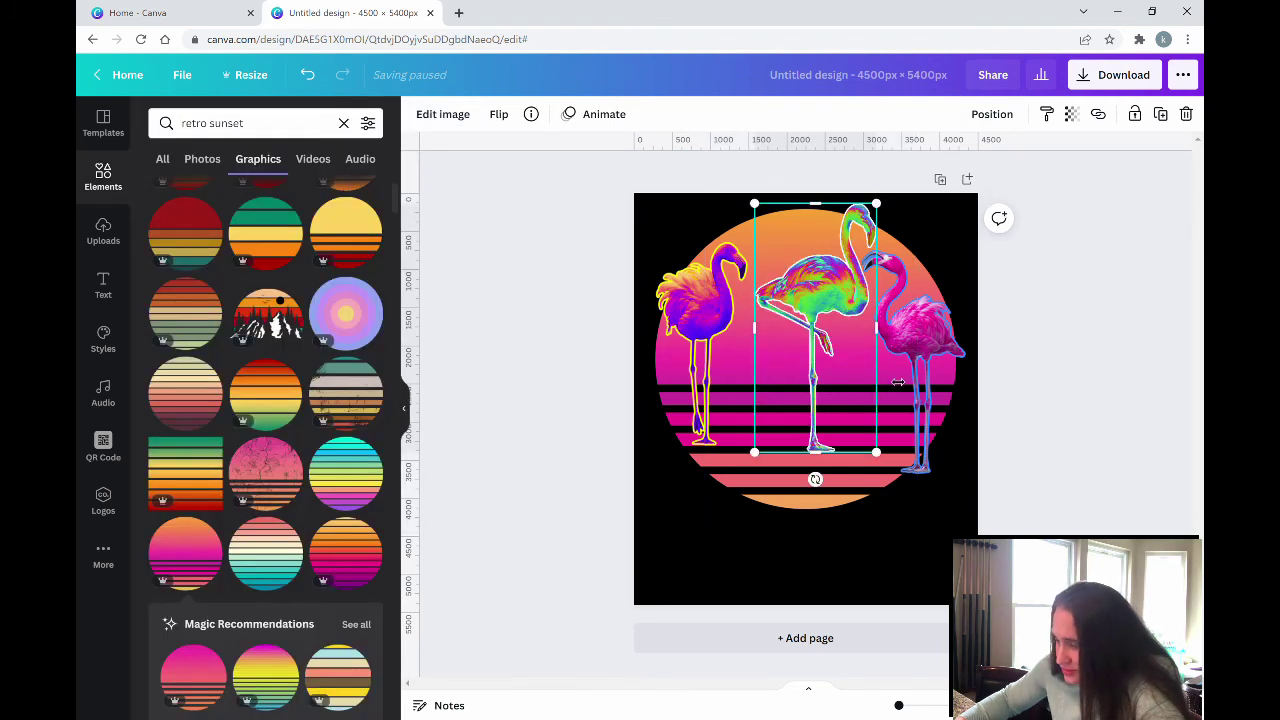
# - Centre the middle flamingo, enlarge and shift the left one, and reposition the right one
pyautogui.moveTo(826, 311); pyautogui.dragTo(819, 313)
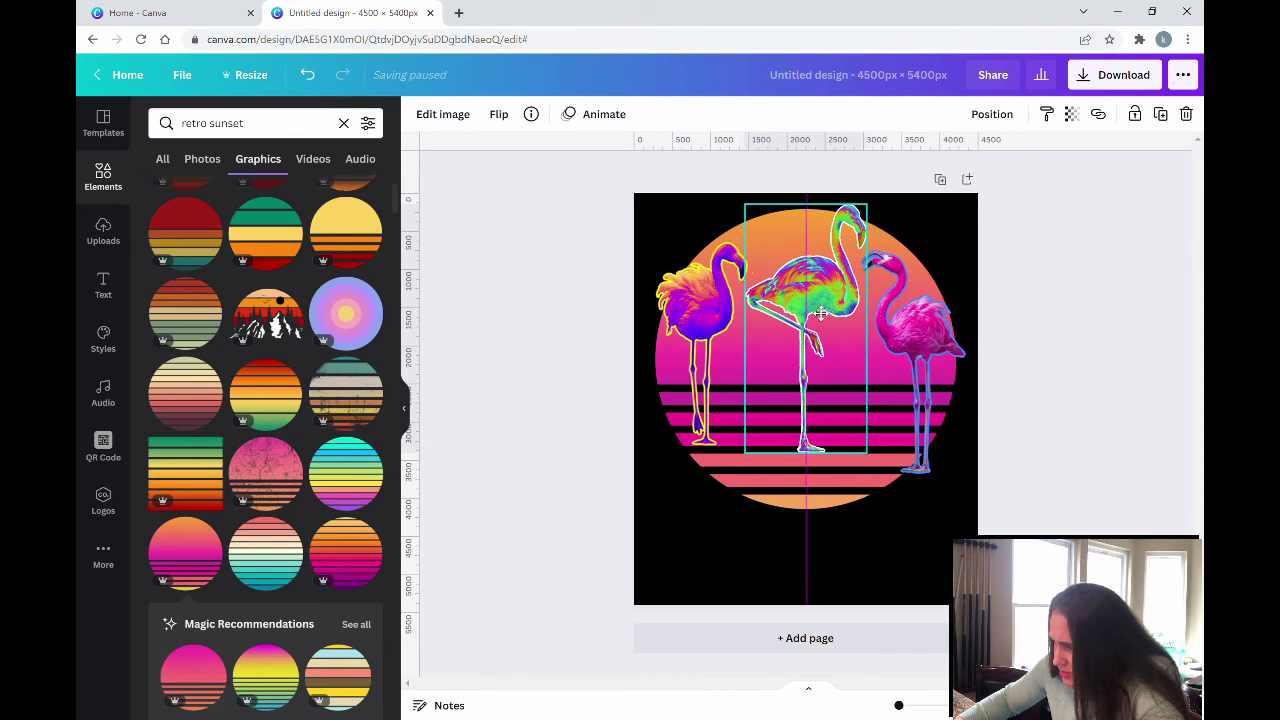
pyautogui.moveTo(819, 313); pyautogui.dragTo(819, 313)
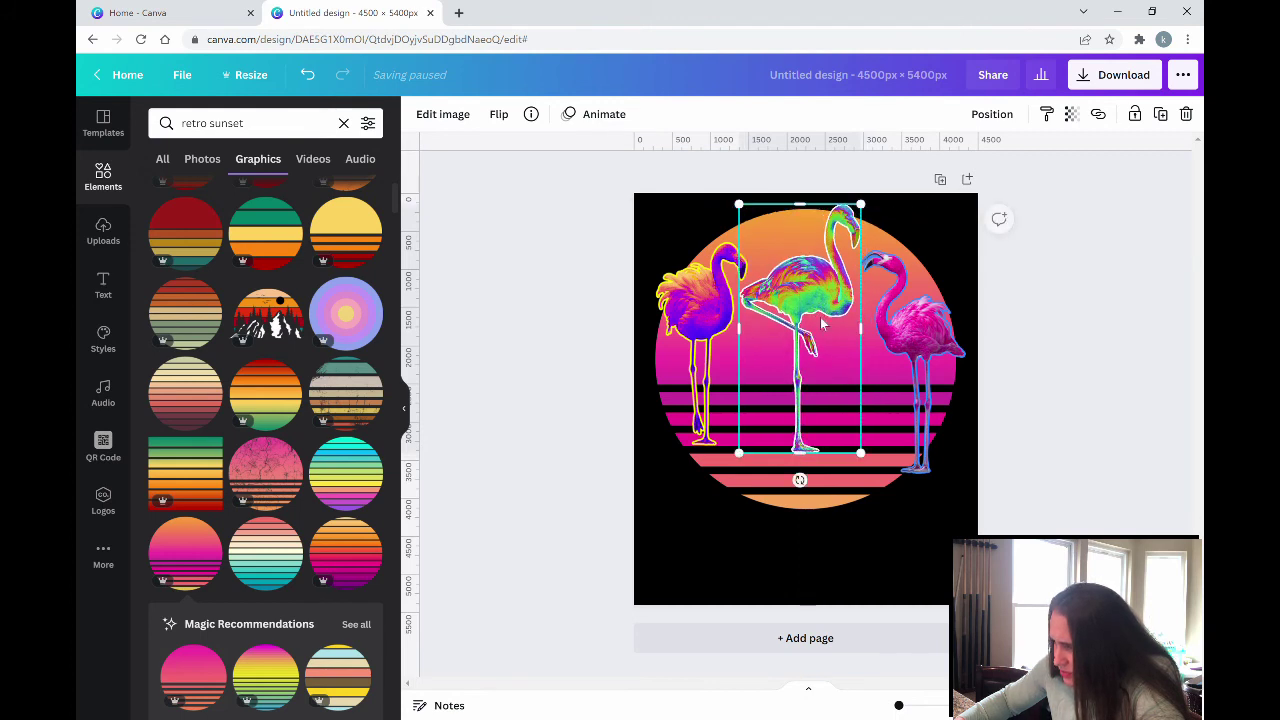
pyautogui.click(1049, 465)
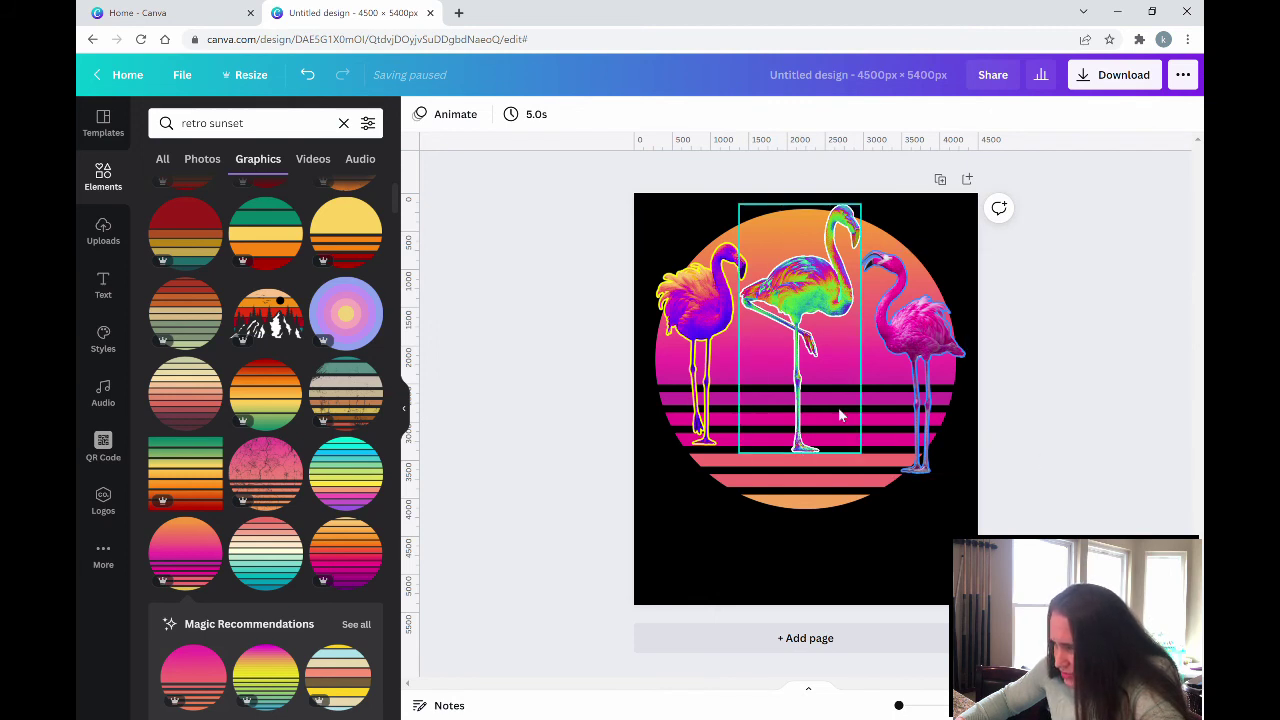
pyautogui.click(703, 333)
pyautogui.moveTo(703, 333); pyautogui.dragTo(695, 334)
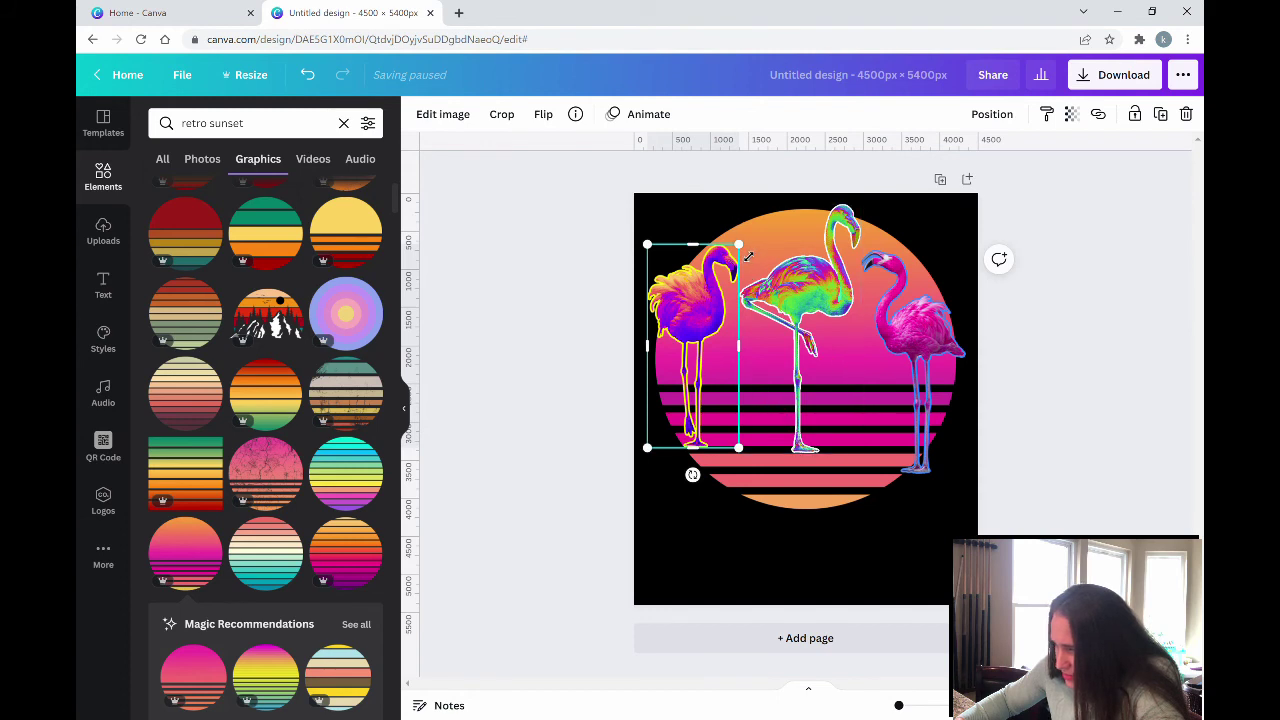
pyautogui.moveTo(748, 256); pyautogui.dragTo(746, 233)
pyautogui.moveTo(707, 285); pyautogui.dragTo(713, 285)
pyautogui.click(1116, 381)
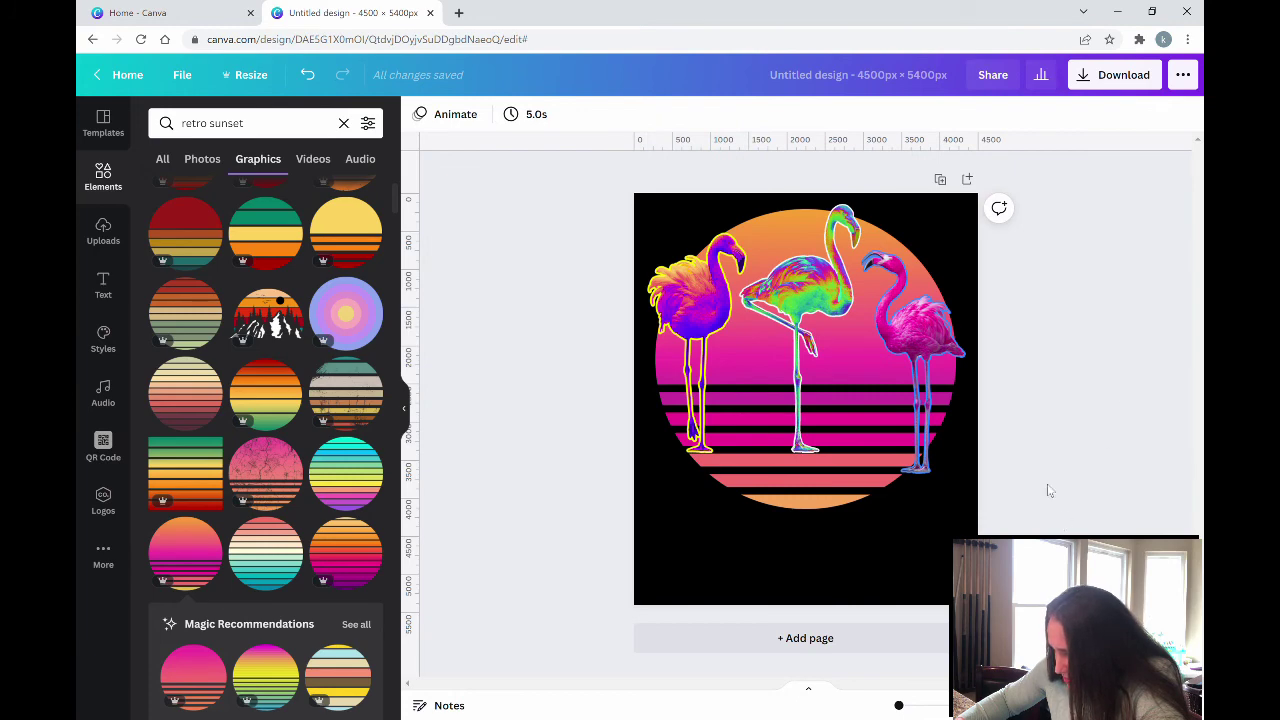
pyautogui.moveTo(935, 362); pyautogui.dragTo(936, 360)
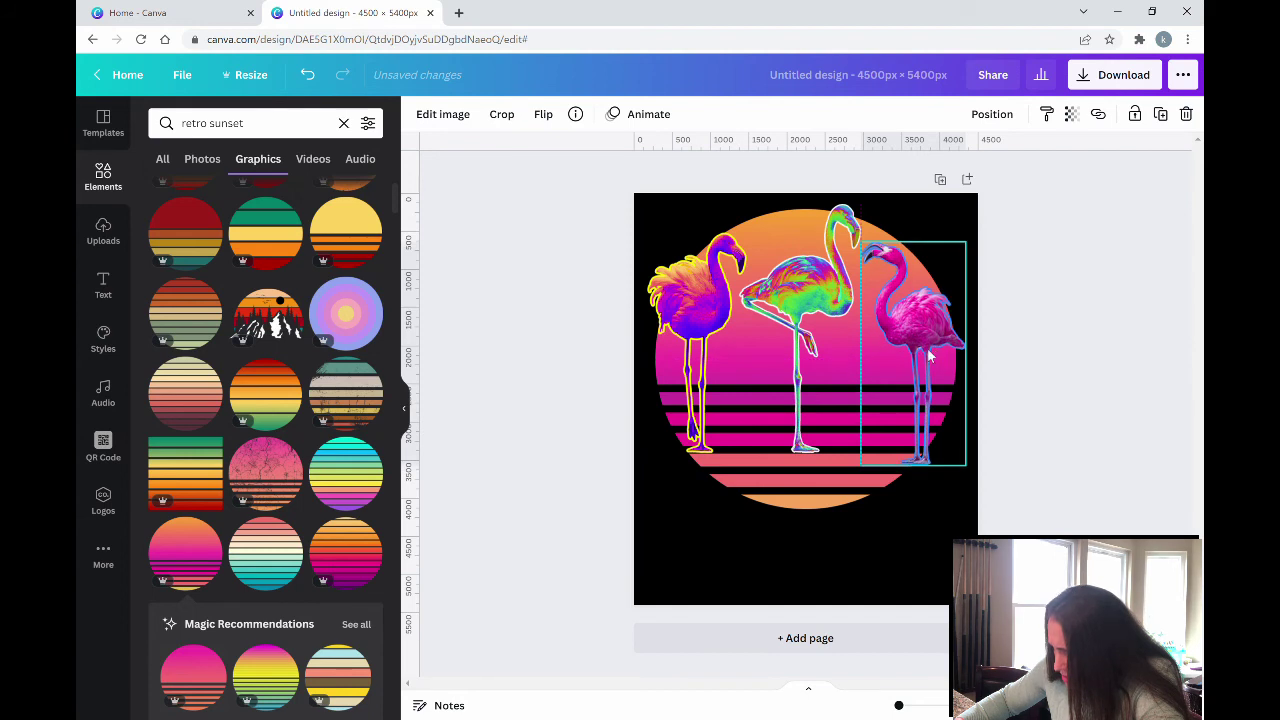
pyautogui.click(1088, 430)
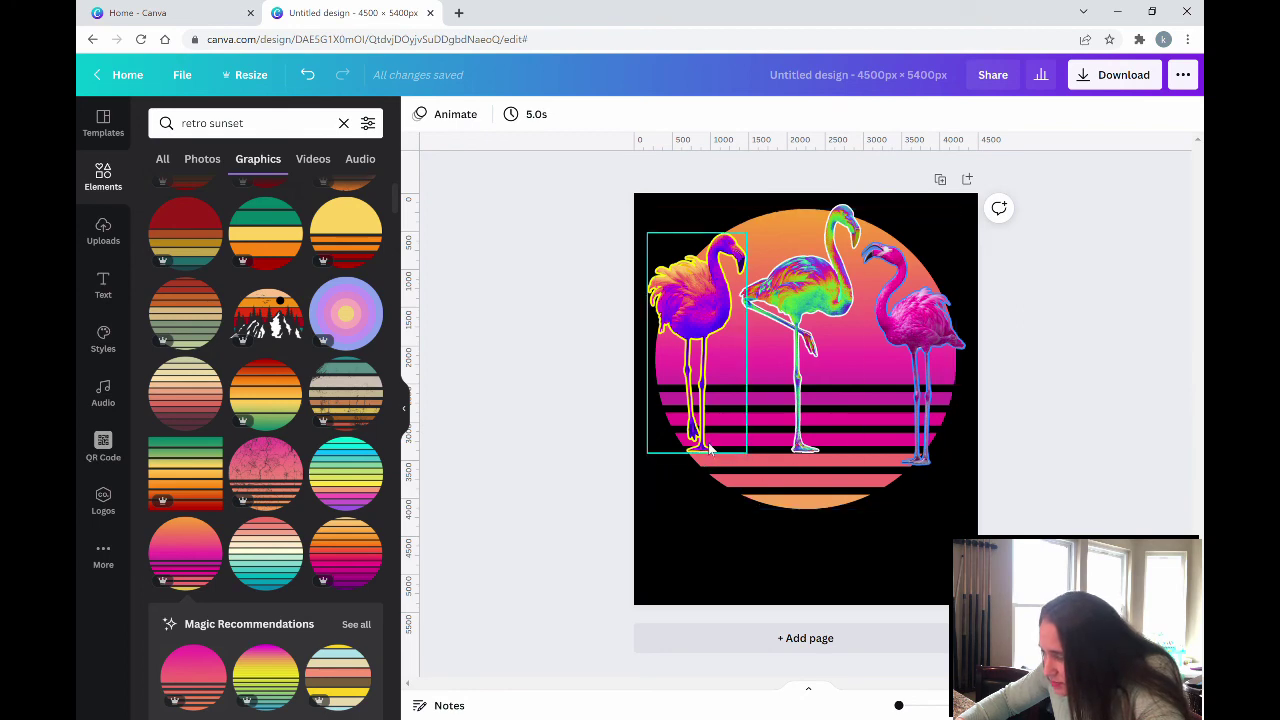
# - Level the three flamingos' feet and shrink the right flamingo slightly, nudging it left
pyautogui.moveTo(705, 375); pyautogui.dragTo(712, 375)
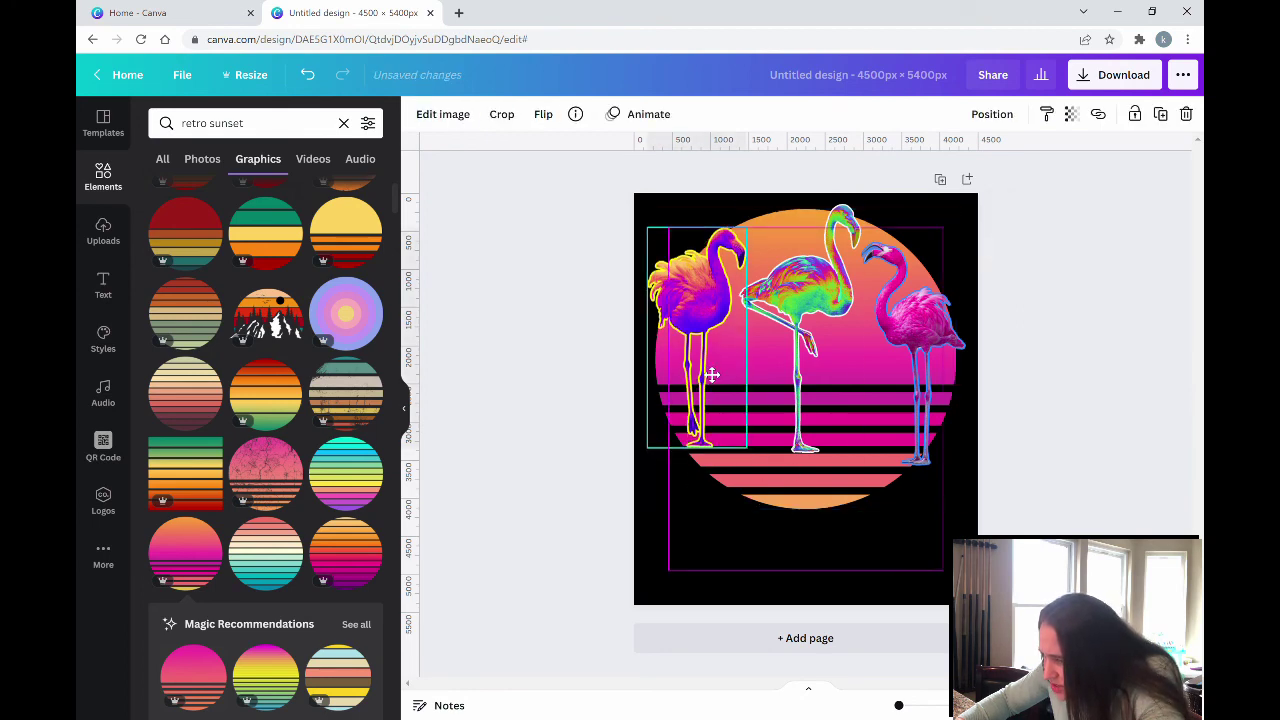
pyautogui.moveTo(810, 350); pyautogui.dragTo(812, 345)
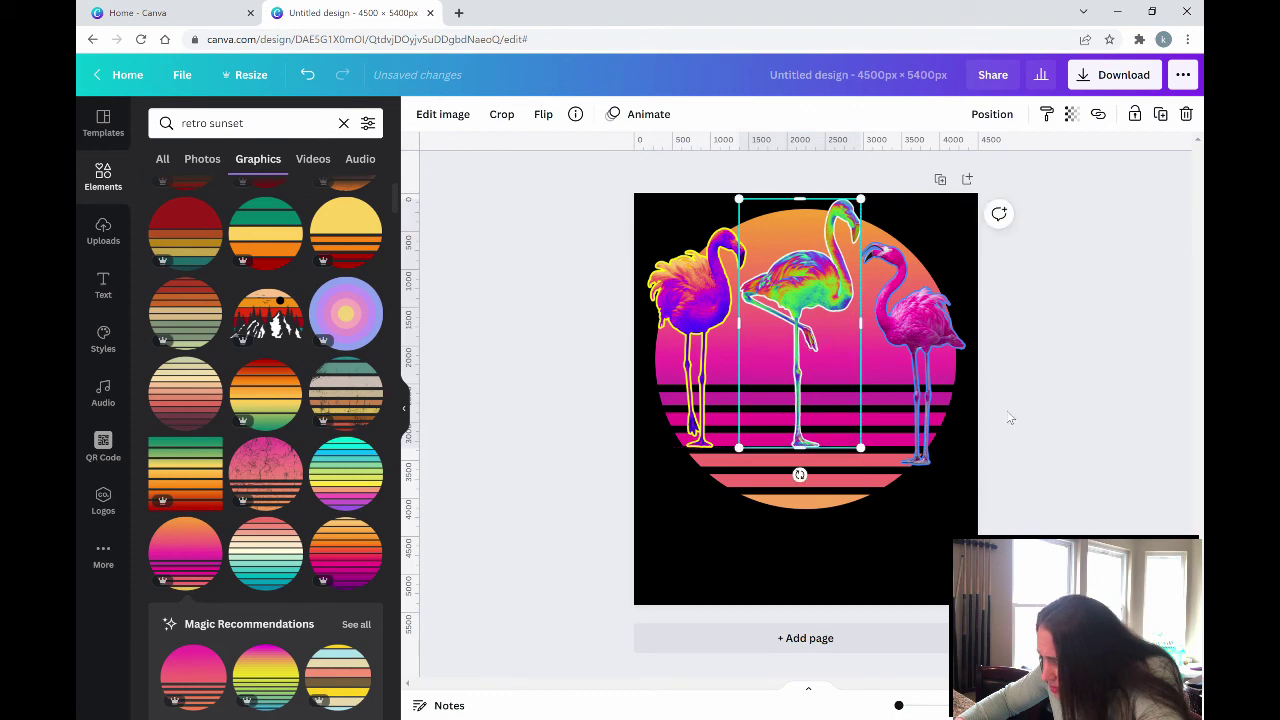
pyautogui.moveTo(930, 380); pyautogui.dragTo(937, 365)
pyautogui.moveTo(971, 229); pyautogui.dragTo(970, 250)
pyautogui.click(1034, 329)
pyautogui.moveTo(933, 310); pyautogui.dragTo(936, 311)
pyautogui.click(1071, 393)
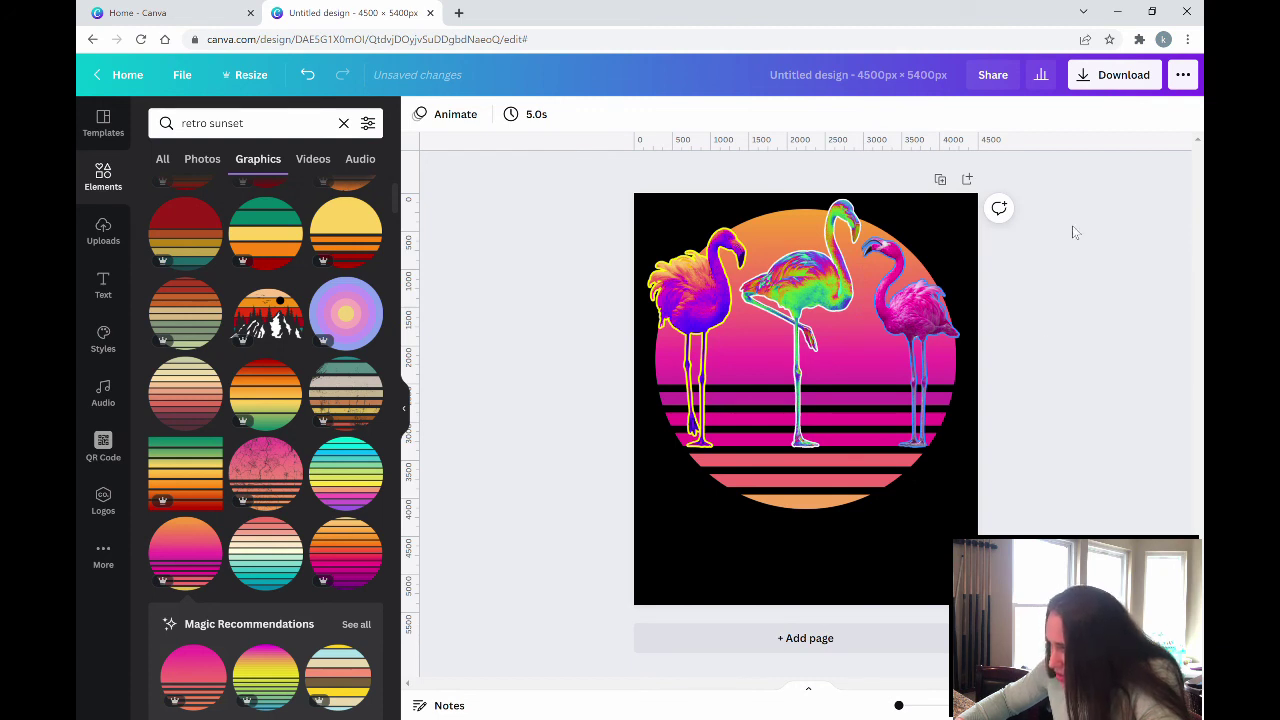
# - Download the design as a transparent-background PNG, Untitled design (9).png
pyautogui.click(1092, 77)
pyautogui.click(1046, 270)
pyautogui.click(1055, 366)
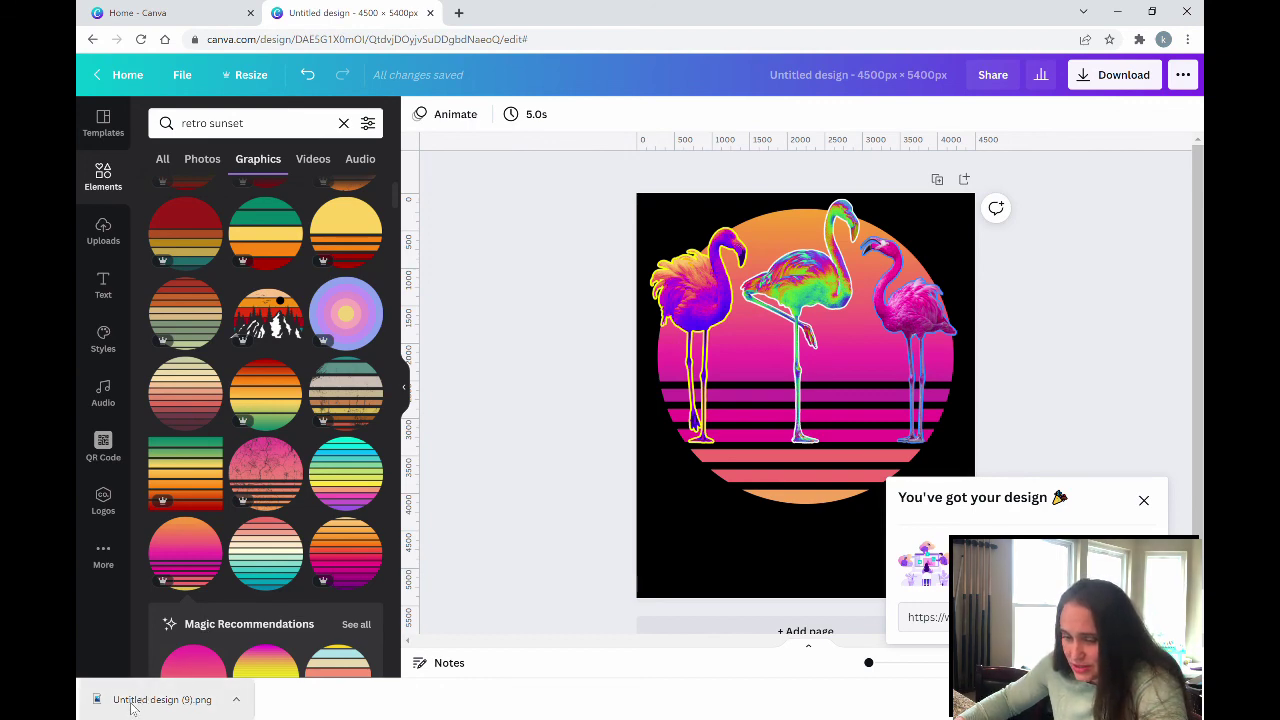
# - Drop the downloaded PNG onto the page and delete the original left flamingo
pyautogui.moveTo(133, 707); pyautogui.dragTo(670, 557)
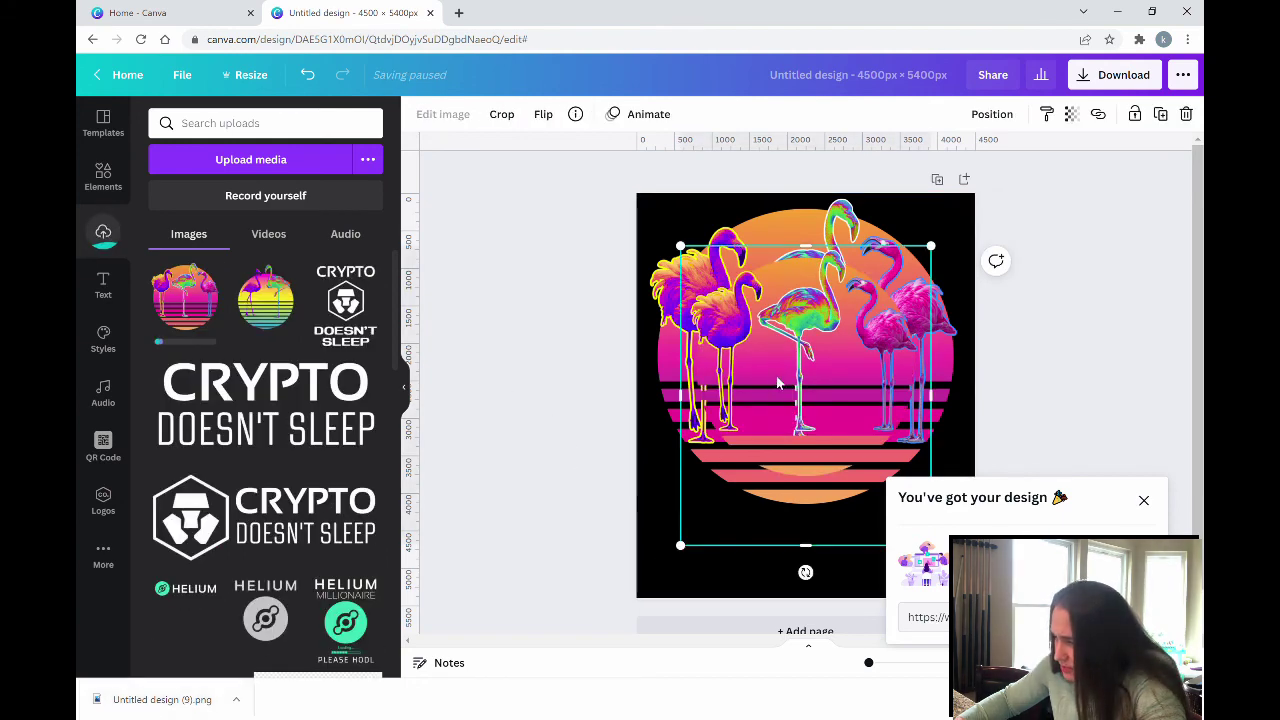
pyautogui.moveTo(795, 405); pyautogui.dragTo(881, 372)
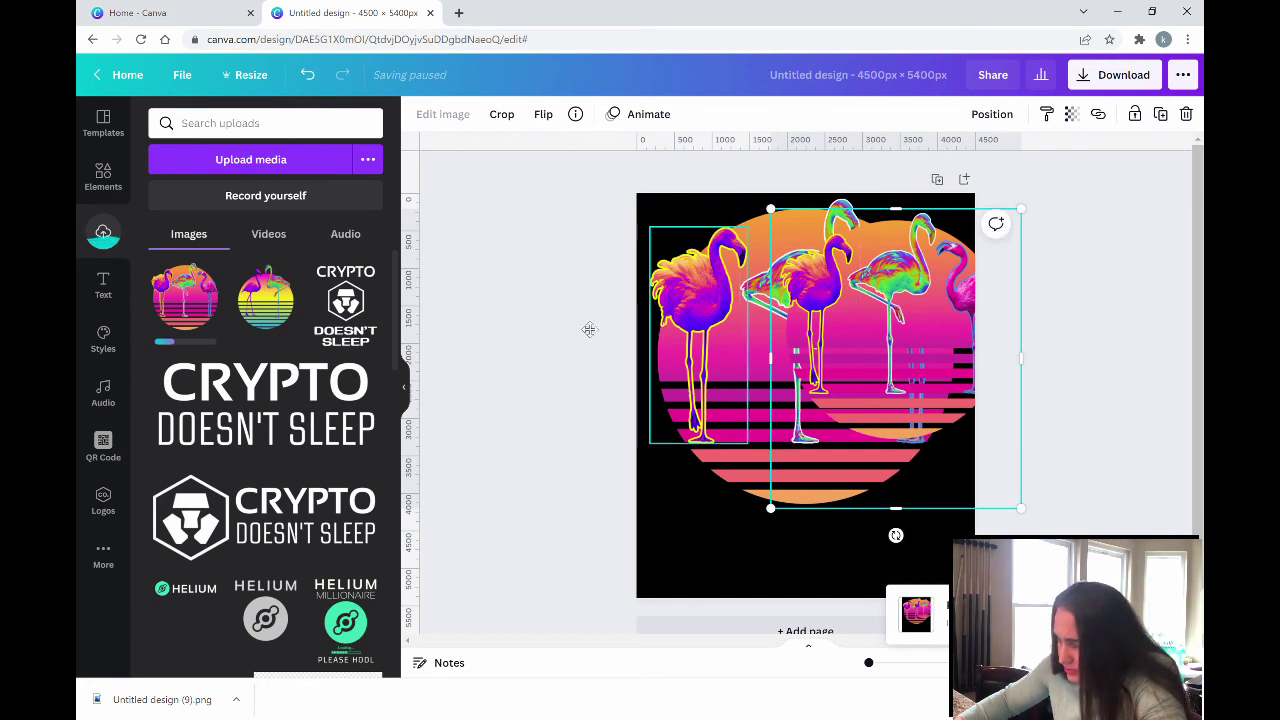
pyautogui.click(685, 377)
pyautogui.press('Delete')
# - Delete the original green and pink flamingos and position the uploaded image near the top
pyautogui.click(780, 363)
pyautogui.moveTo(910, 192); pyautogui.dragTo(868, 364)
pyautogui.click(800, 280)
pyautogui.press('Delete')
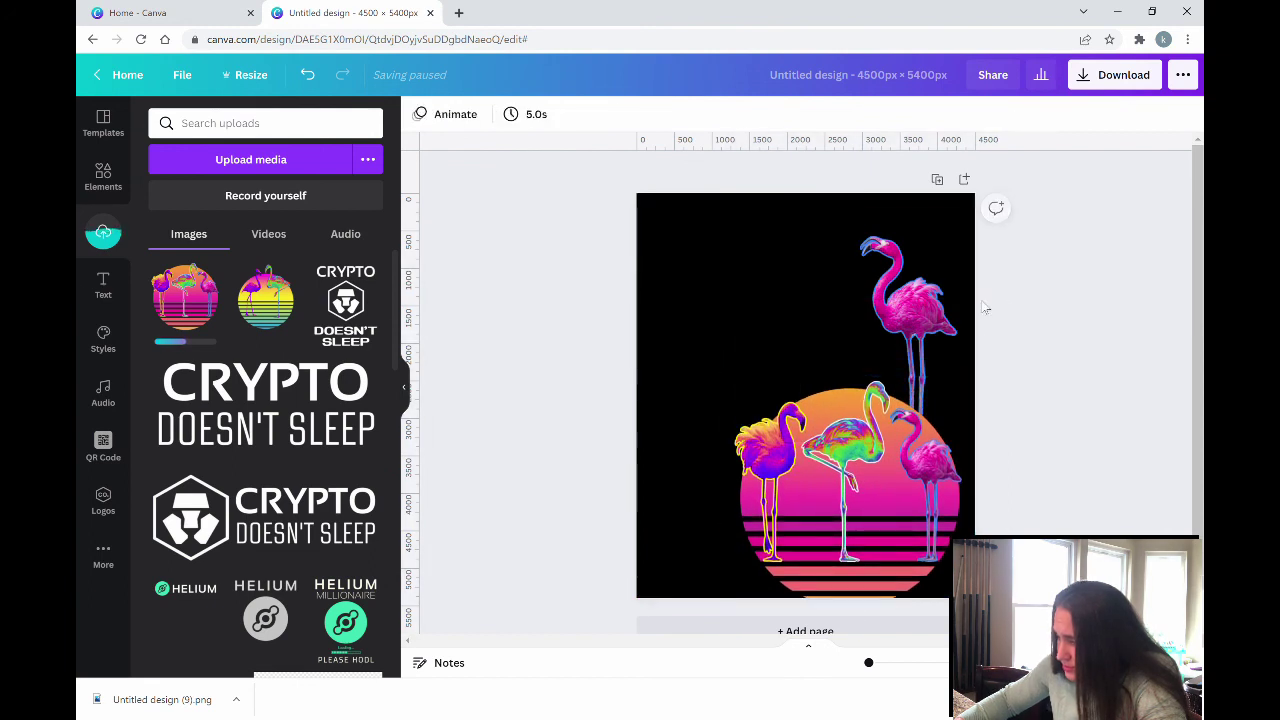
pyautogui.click(910, 300)
pyautogui.press('Delete')
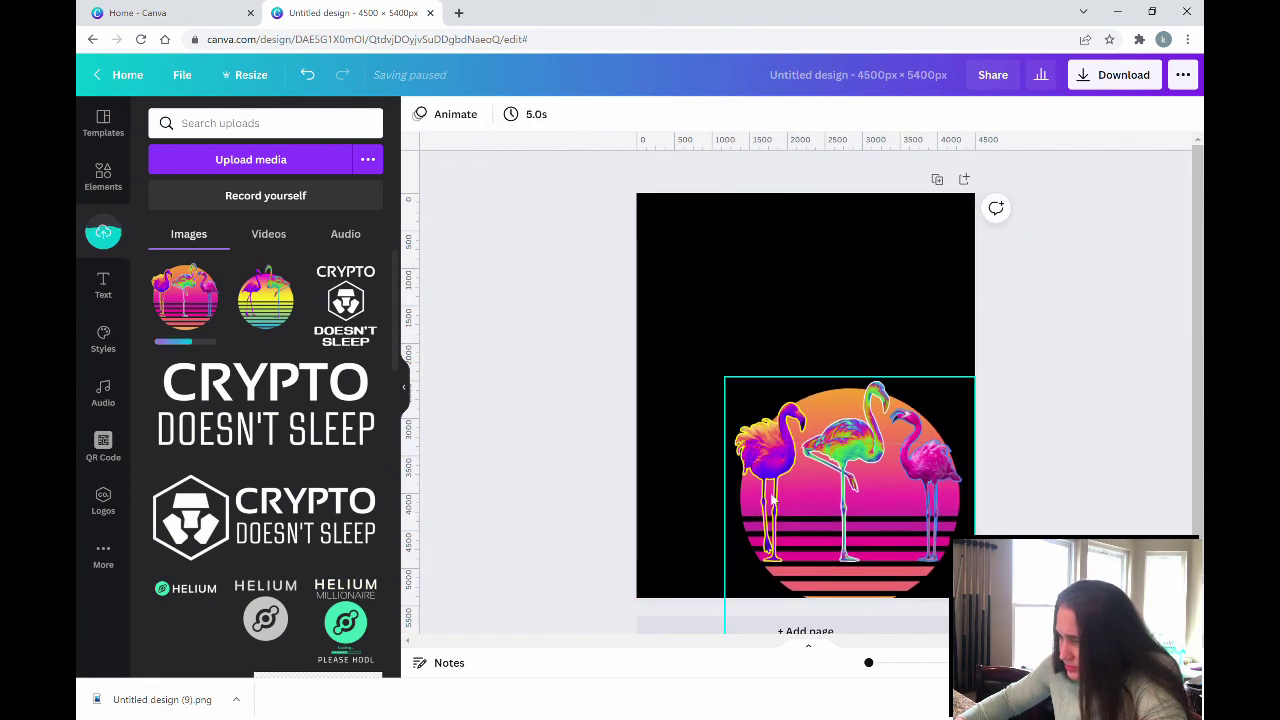
pyautogui.moveTo(818, 500); pyautogui.dragTo(780, 343)
# - Center the sunset image and crop it off just below the flamingos' feet
pyautogui.click(404, 390)
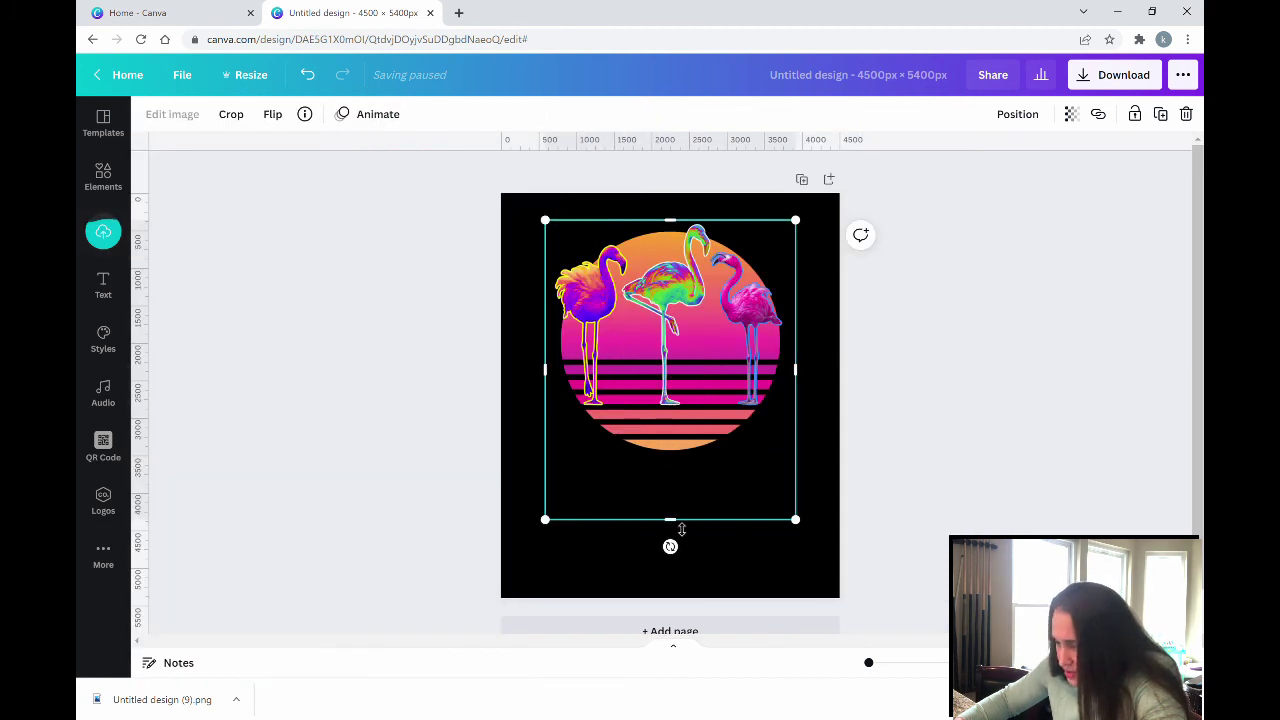
pyautogui.moveTo(677, 524); pyautogui.dragTo(682, 421)
pyautogui.click(714, 461)
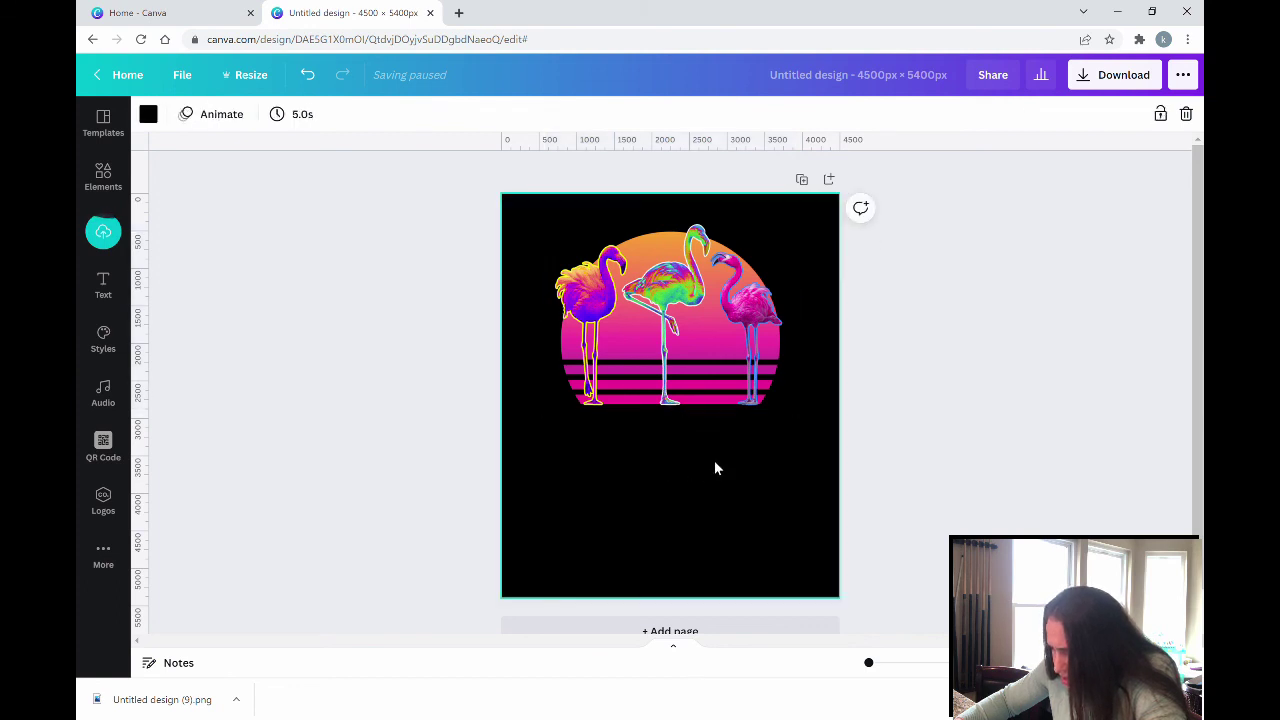
# - Enlarge the cropped image and align it against the top of the page
pyautogui.click(710, 395)
pyautogui.moveTo(804, 407); pyautogui.dragTo(880, 474)
pyautogui.moveTo(730, 403); pyautogui.dragTo(691, 386)
pyautogui.click(713, 533)
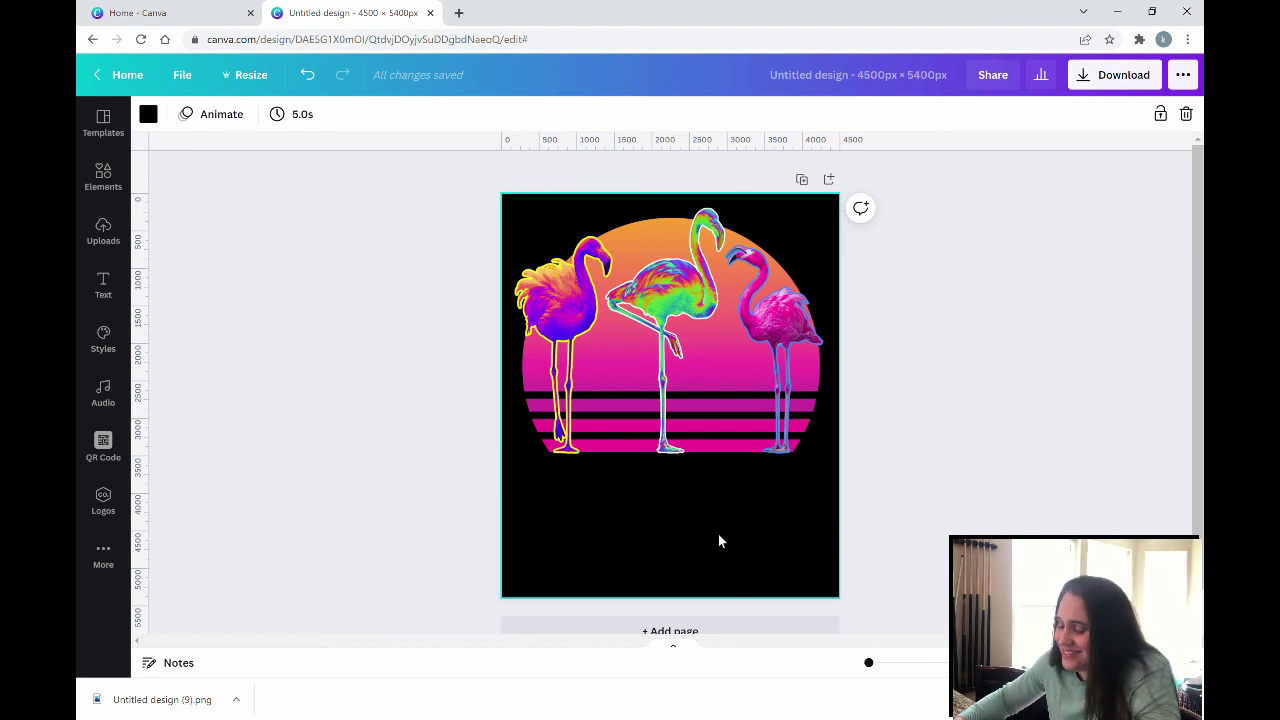
# - Rename the design to 'Flamingos'
pyautogui.click(873, 74)
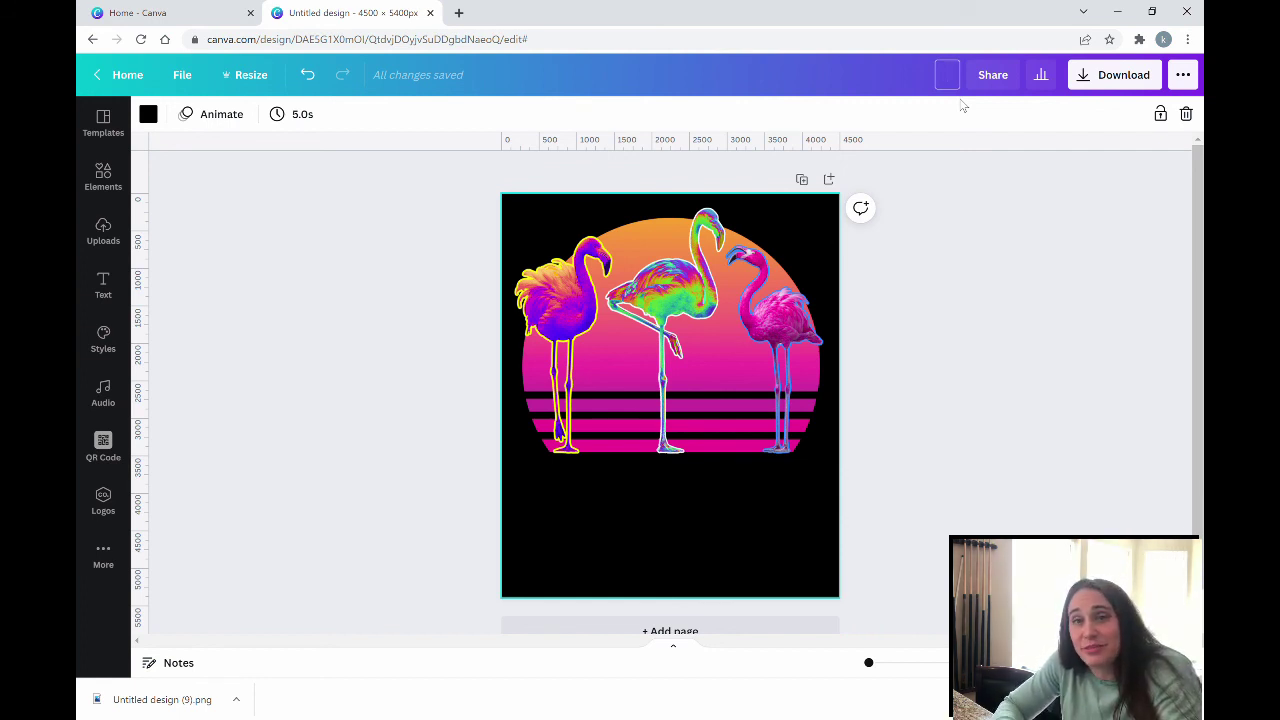
pyautogui.write('Flamingos')
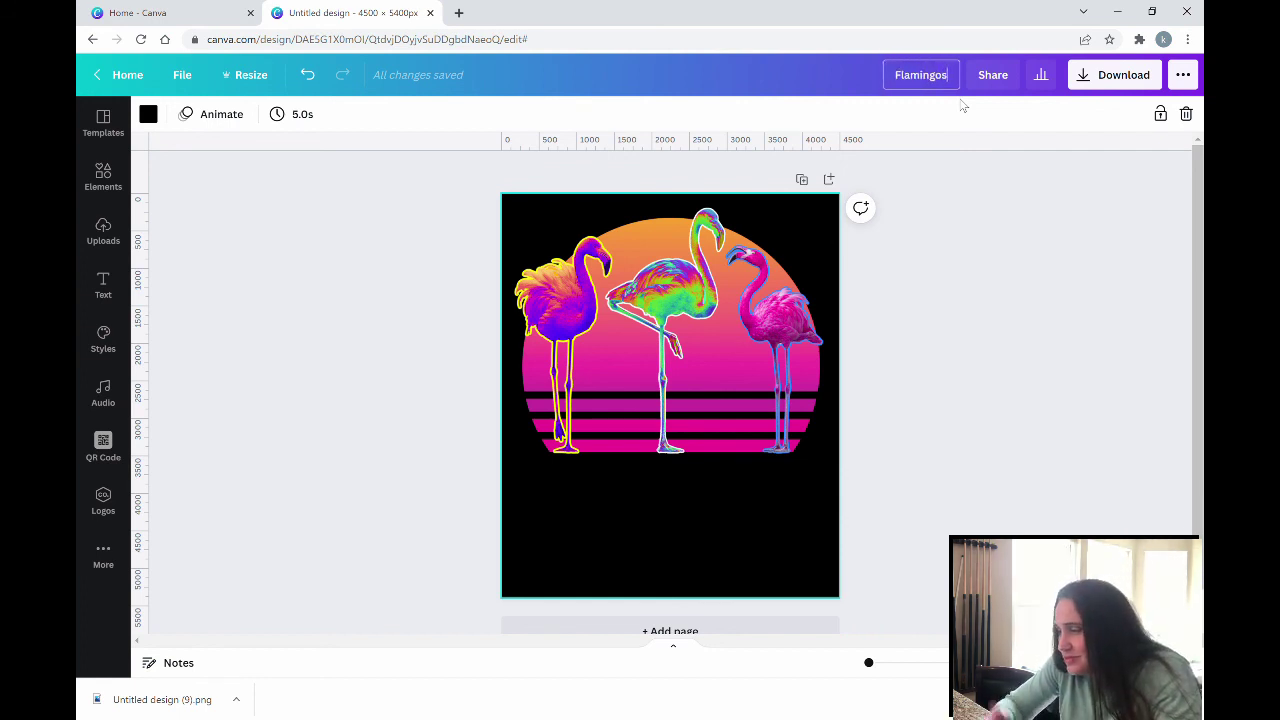
pyautogui.click(1011, 225)
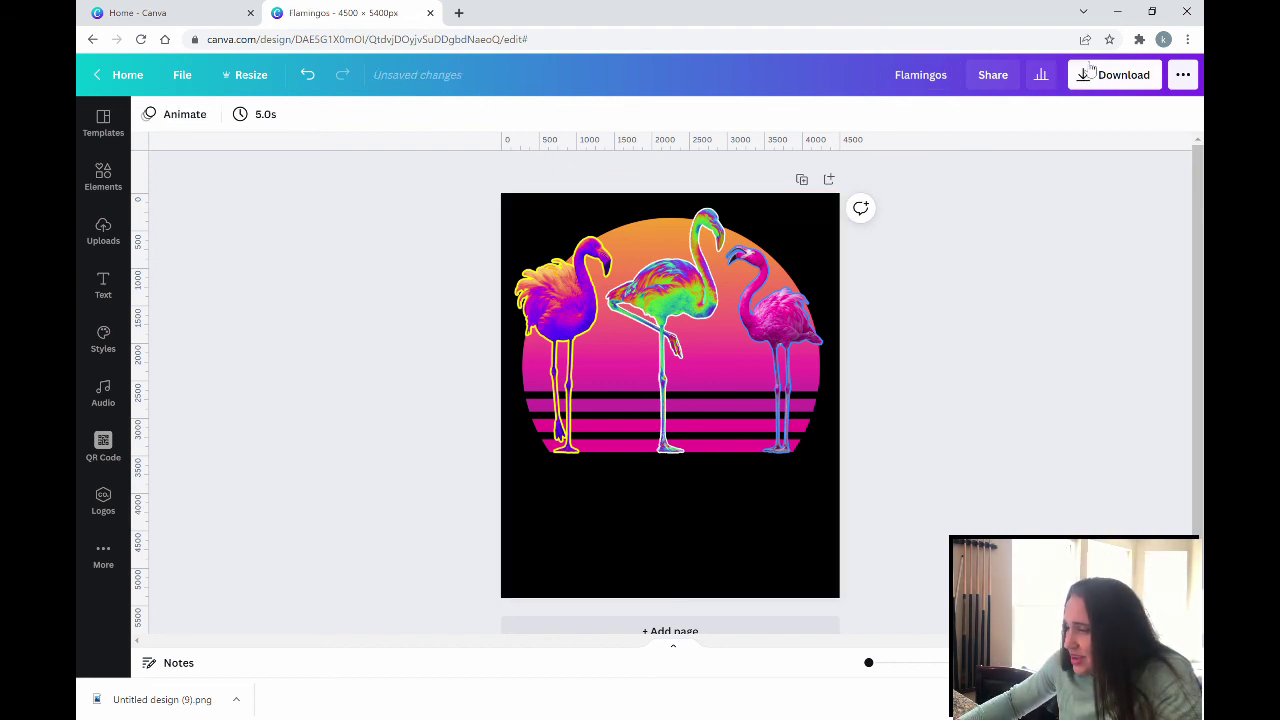
# - Download the design as a PNG with a transparent background
pyautogui.click(1089, 66)
pyautogui.click(1010, 266)
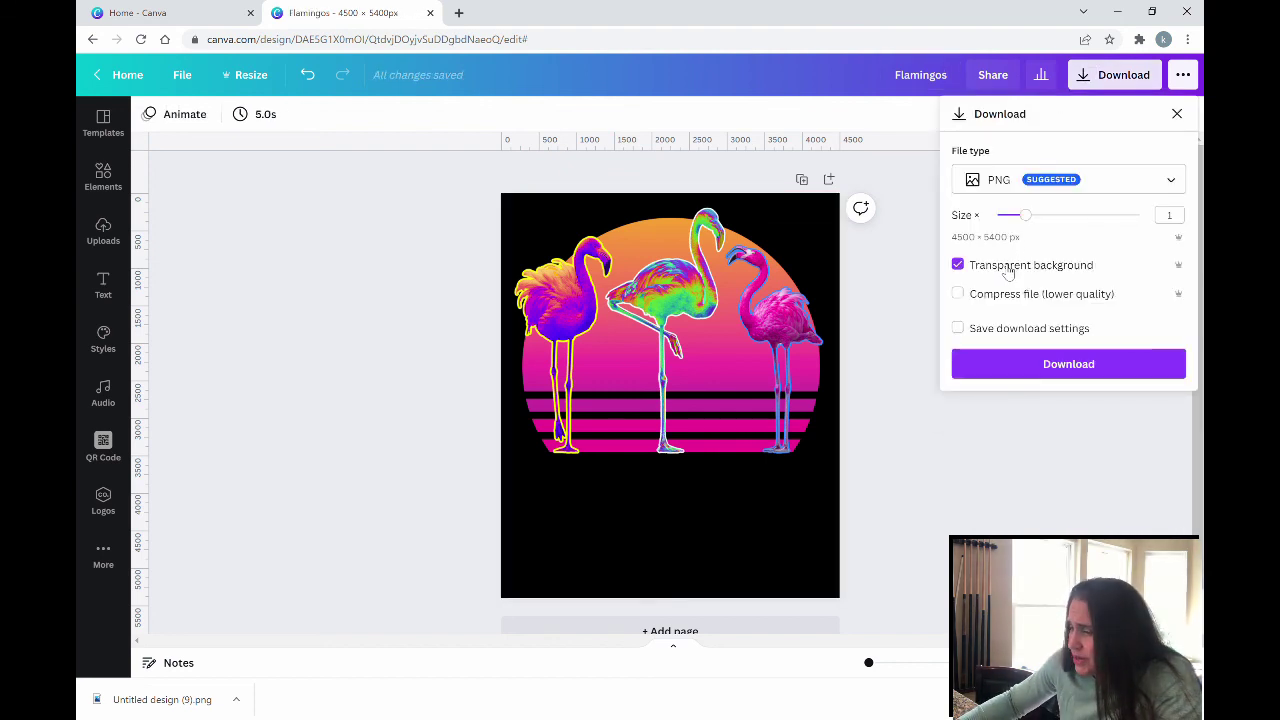
pyautogui.click(1040, 370)
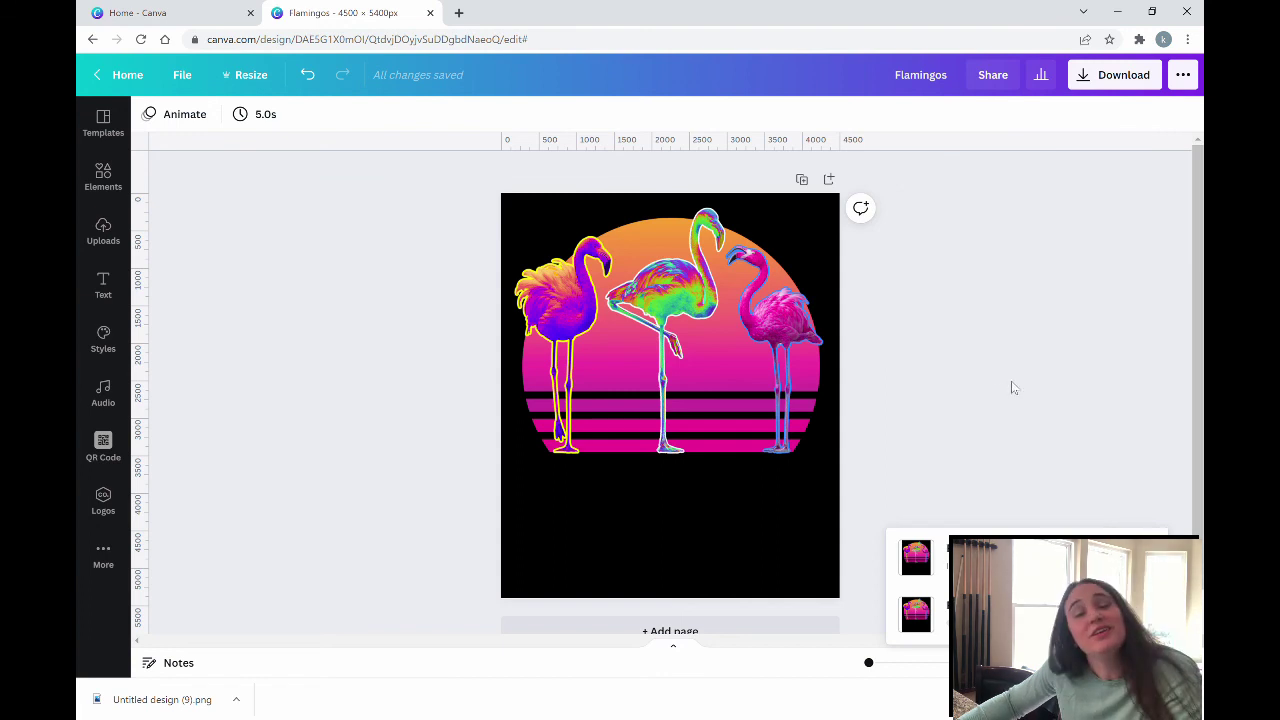